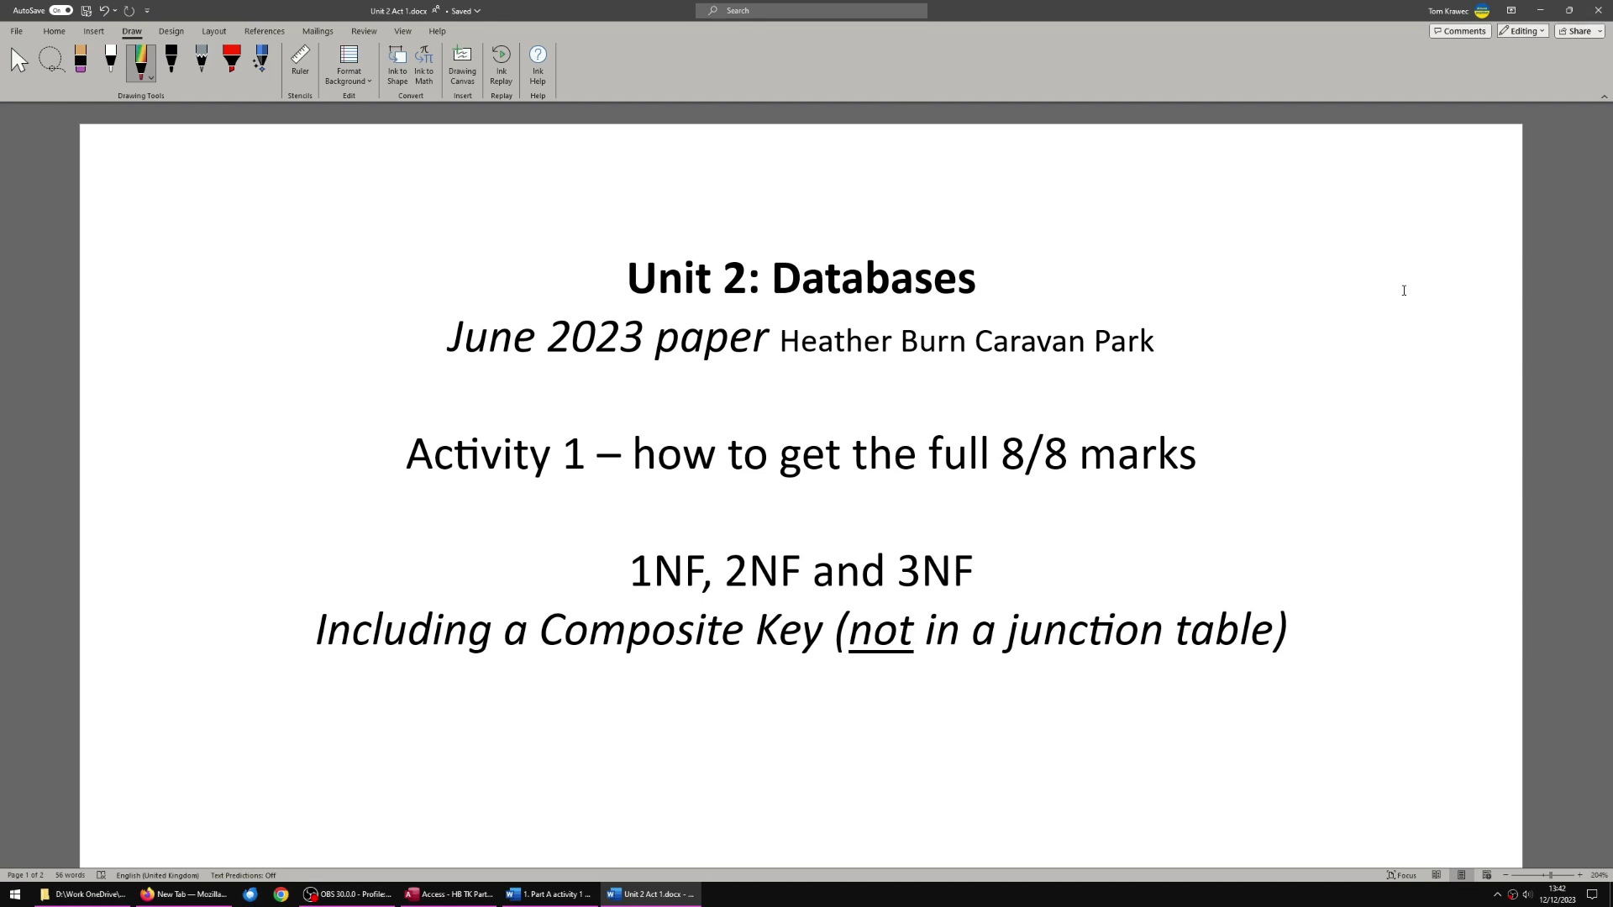
- Review the title page's lines on 1NF, 2NF and 3NF and on the composite key that is not in a junction table
double_click(670, 574)
double_click(760, 574)
double_click(928, 594)
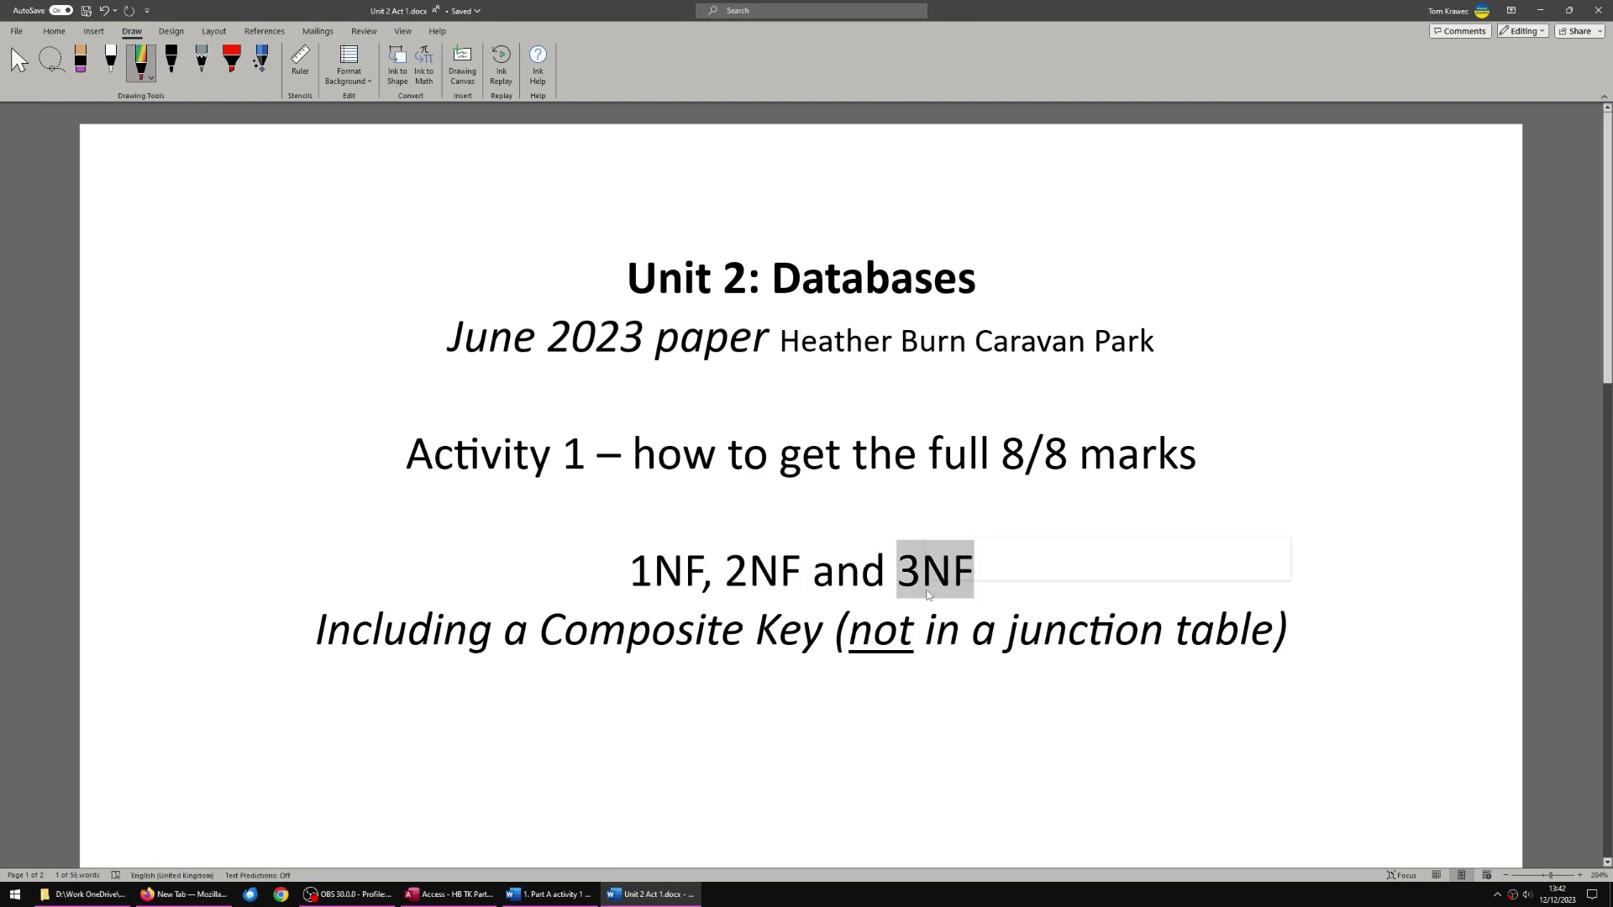
left_click(886, 503)
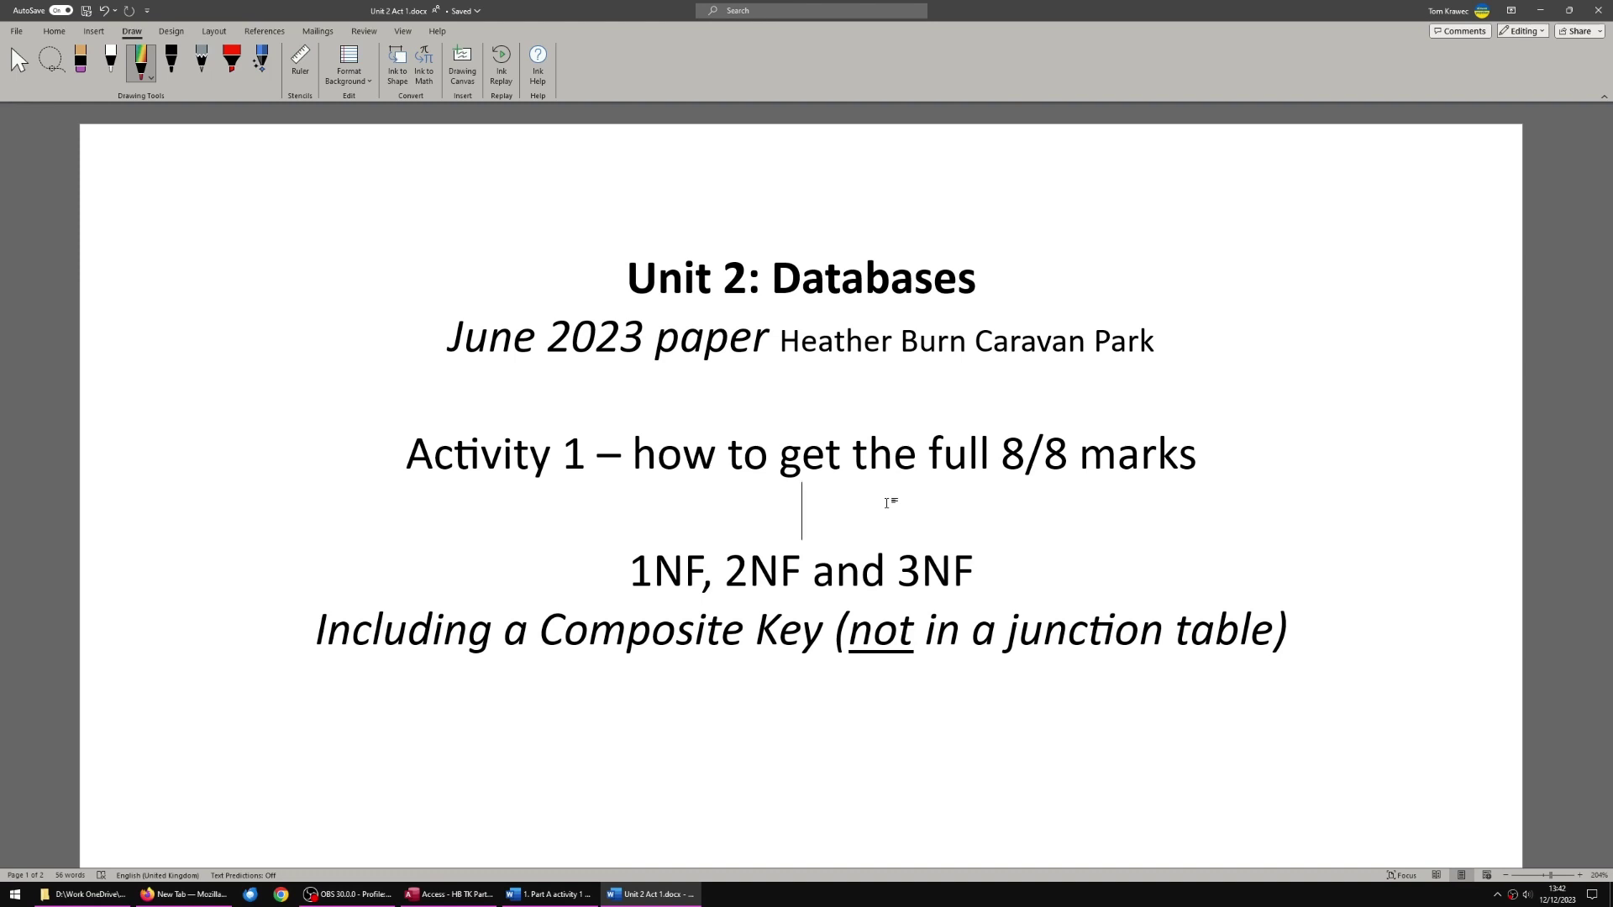
left_click_drag(316, 630, 834, 630)
left_click_drag(1288, 631, 841, 654)
left_click(993, 582)
left_click(1330, 630)
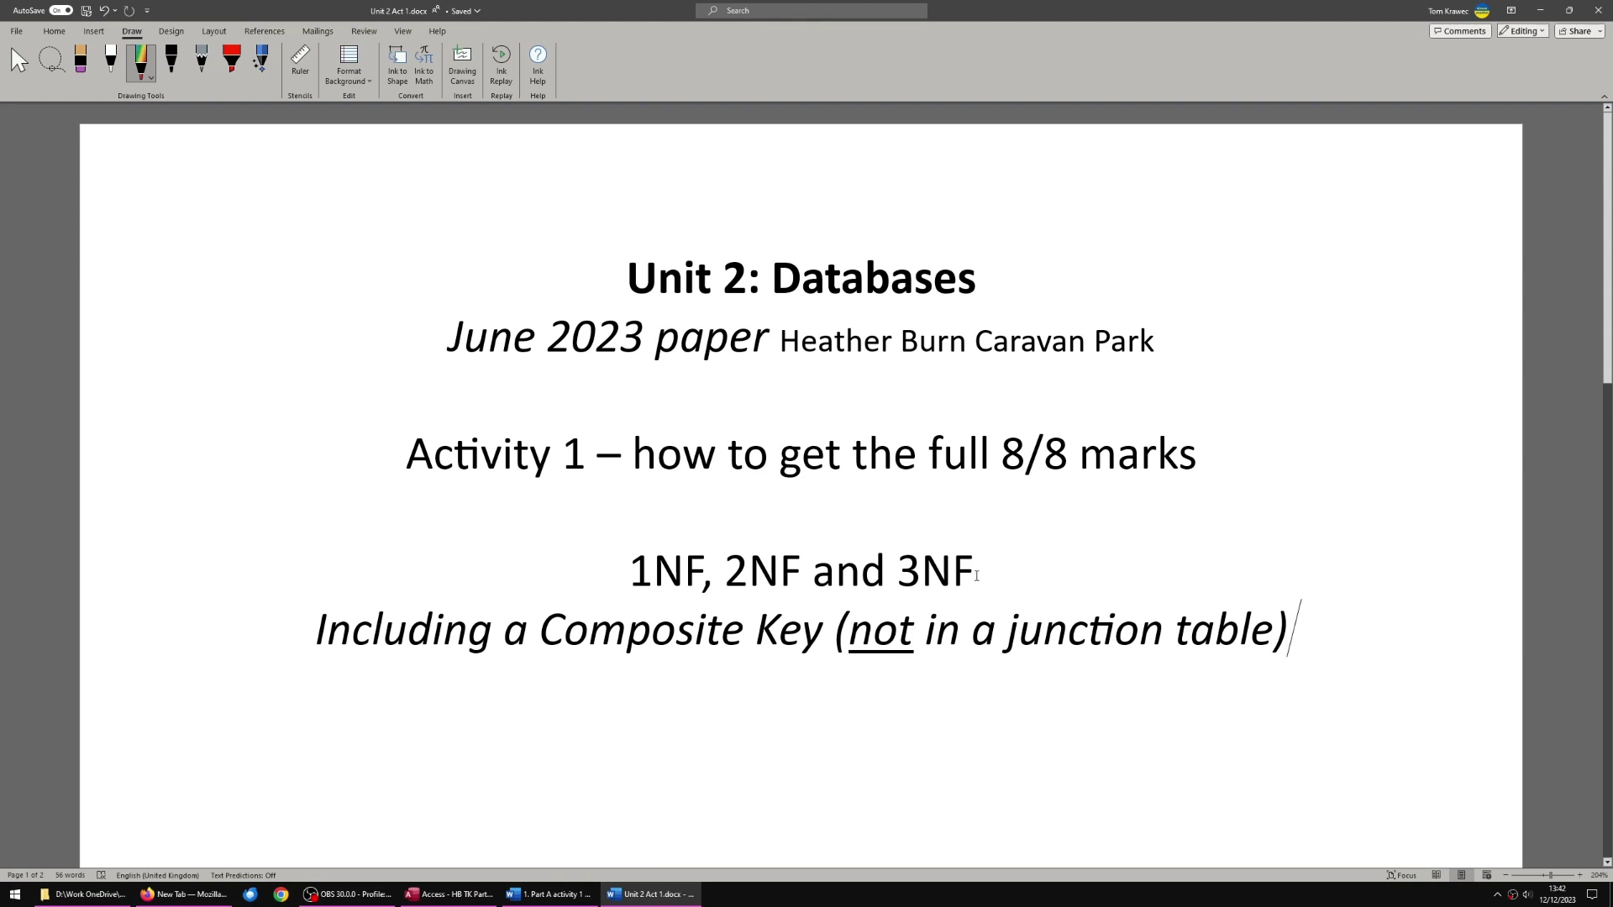
left_click(630, 576)
left_click_drag(653, 574, 1000, 571)
left_click(983, 558)
scroll(840, 558, "down", 15)
- Switch to the Part A activity 1 answer document and highlight "sales", "advertised sale price" and "actual sale price" in pink in the Scenario
key("alt+Tab")
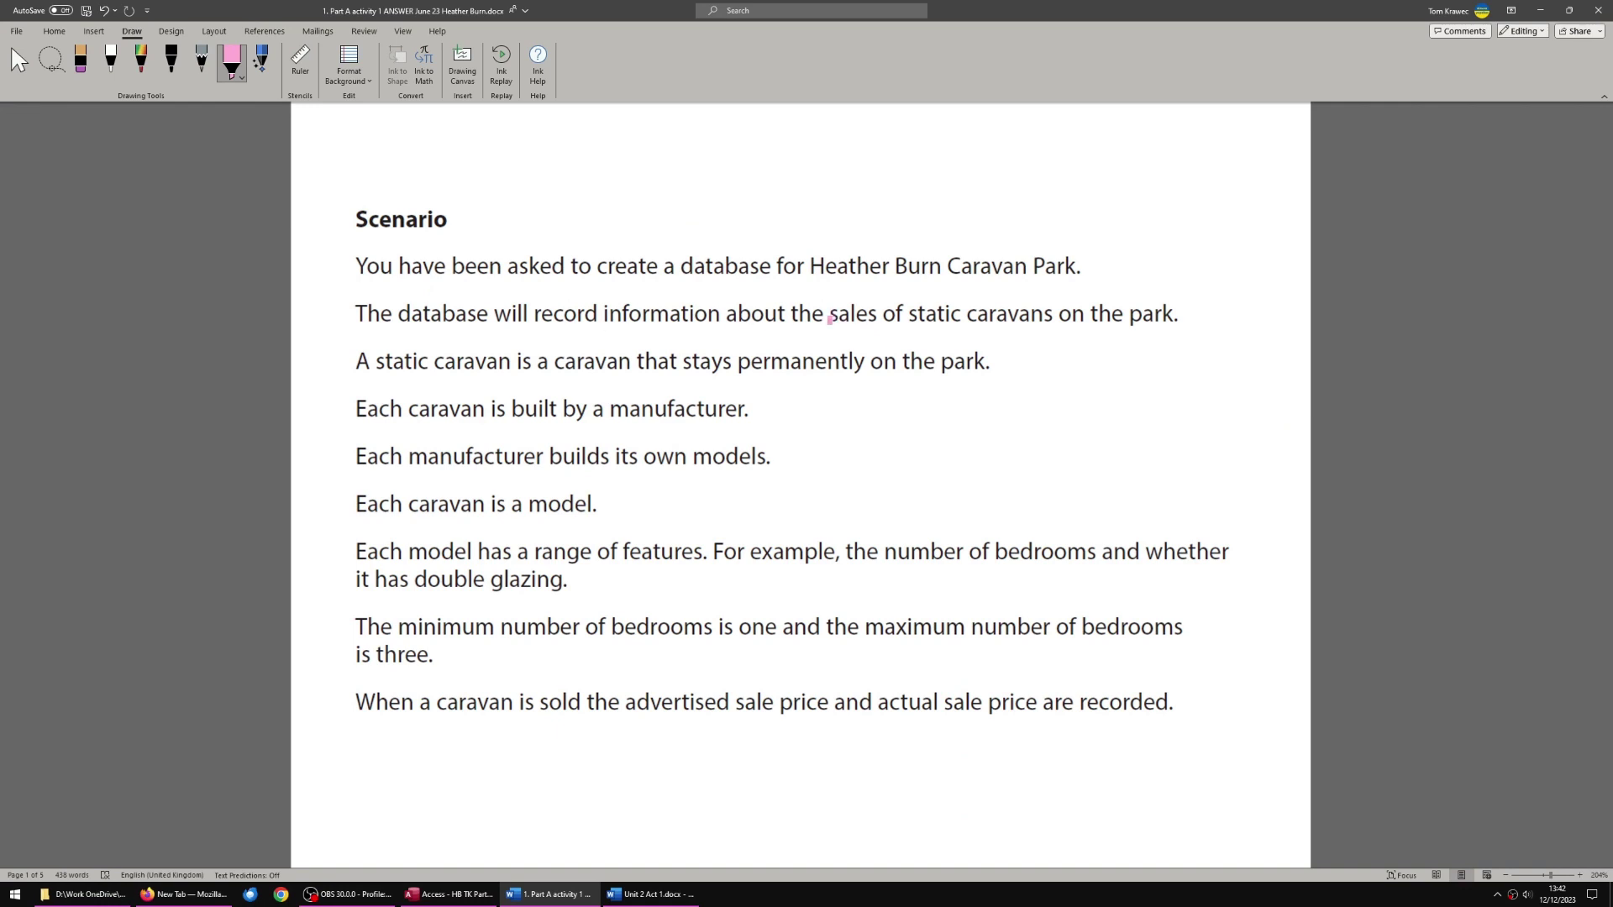
mouse_move(829, 319)
left_mouse_down()
mouse_move(877, 322)
mouse_move(825, 310)
left_mouse_up()
mouse_move(626, 708)
left_mouse_down()
mouse_move(811, 706)
mouse_move(630, 702)
left_mouse_up()
left_click_drag(879, 705, 1037, 706)
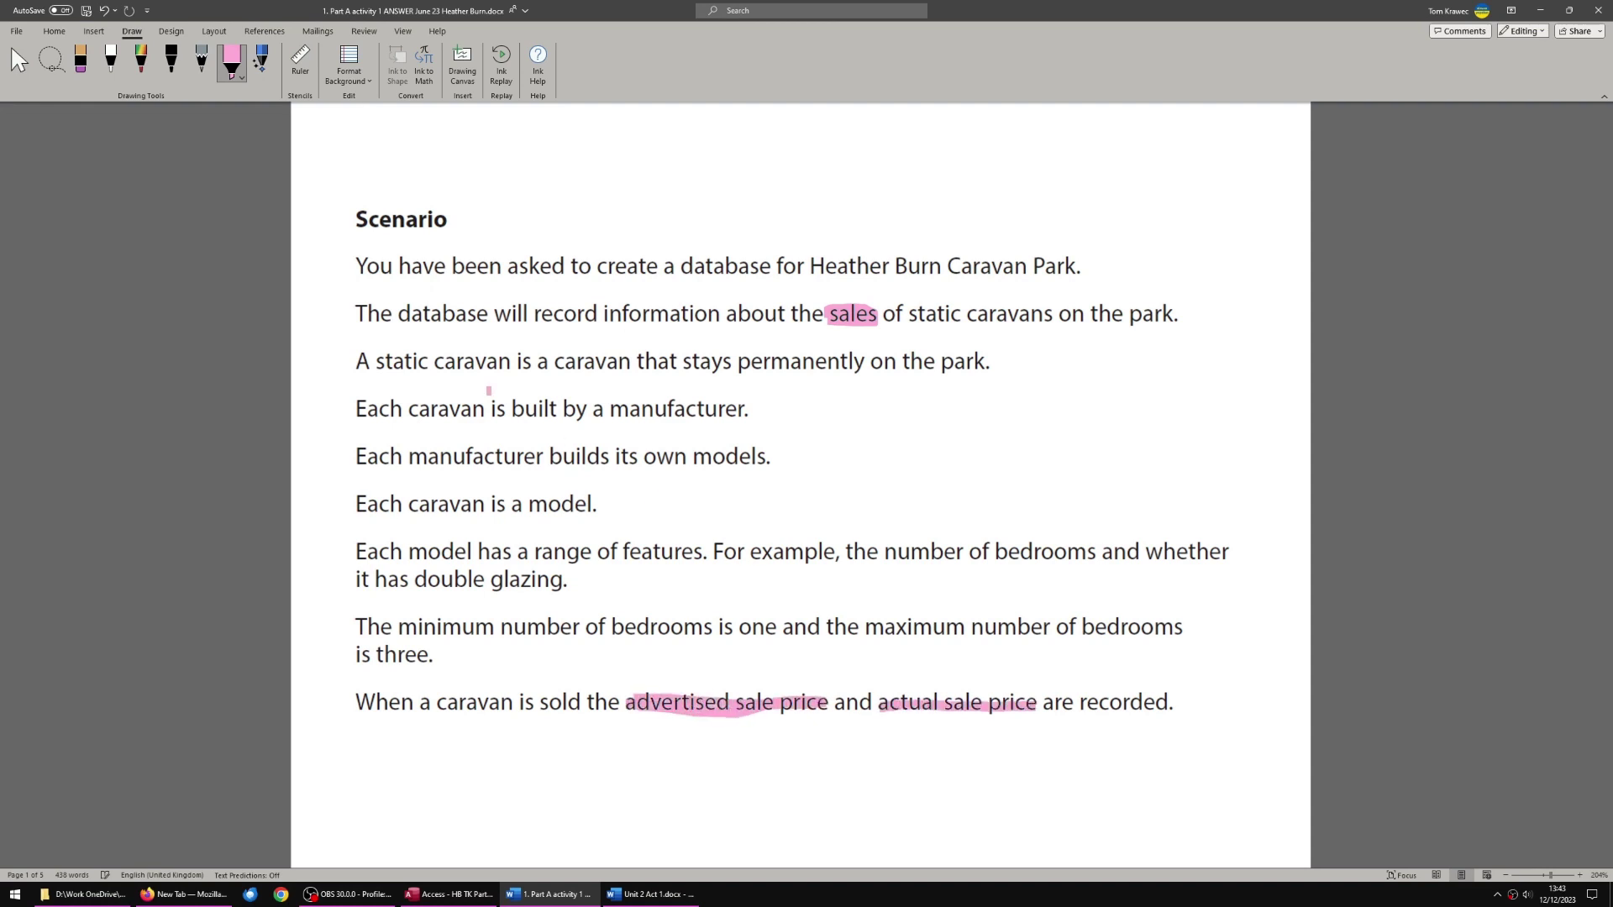
- Switch to Unit 2 Act 1.docx and examine the Caravan ID, Model ID and Manufacturer ID headings in the Figure 1 table
key("alt+Tab")
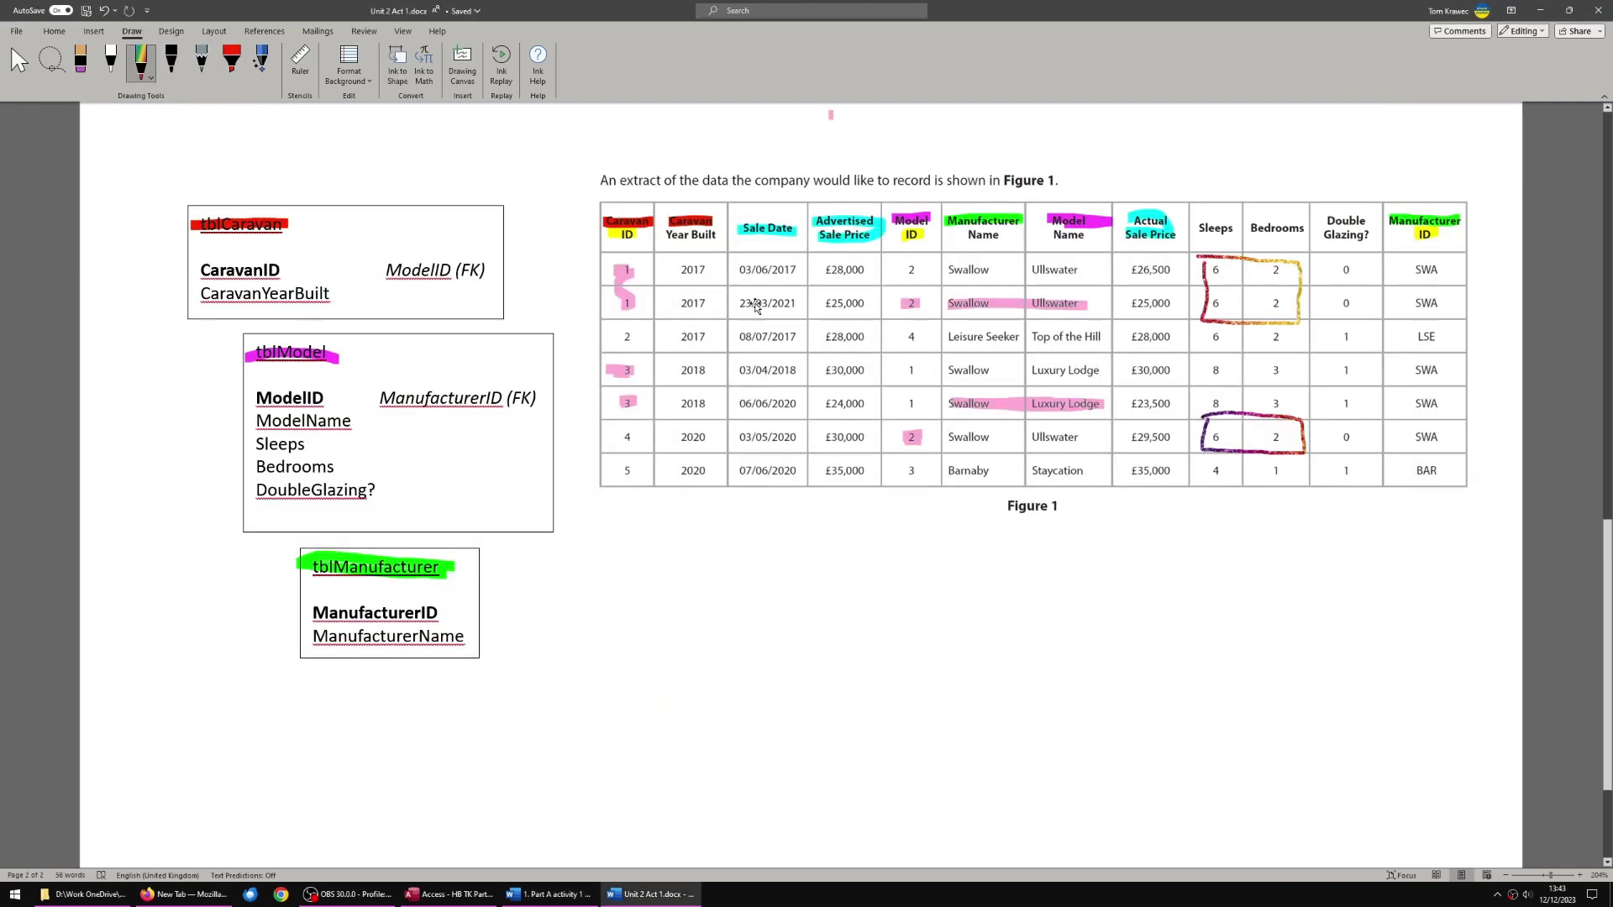
left_click(622, 239)
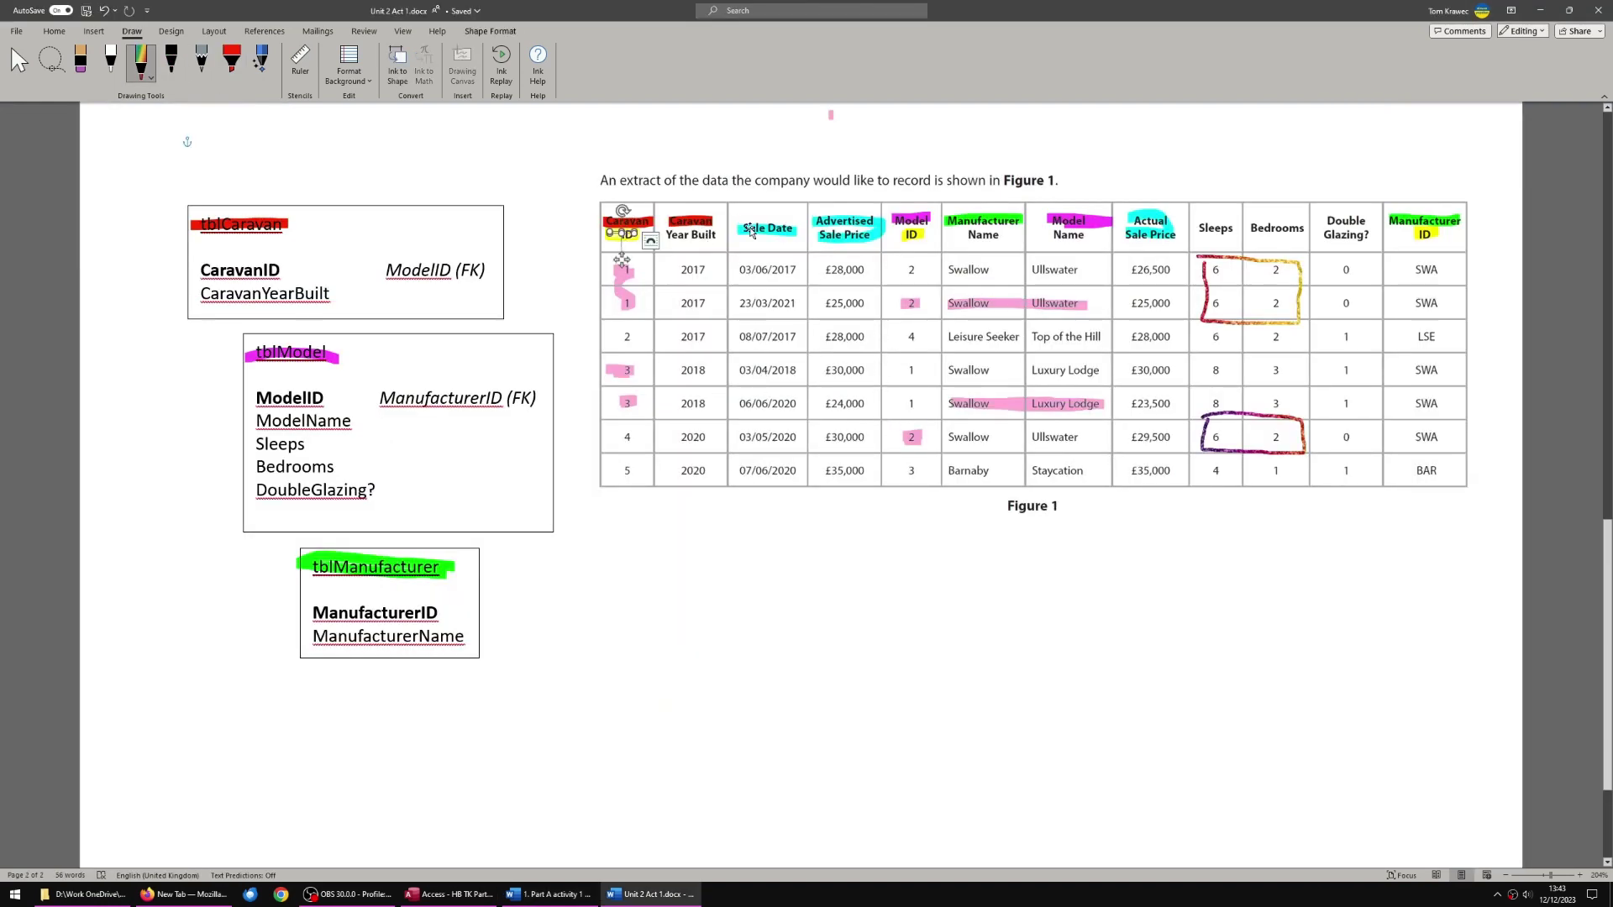
left_click(912, 235)
left_click(1424, 236)
left_click(1043, 425)
left_click(628, 223)
left_click(912, 219)
left_click(1414, 230)
left_click(1325, 152)
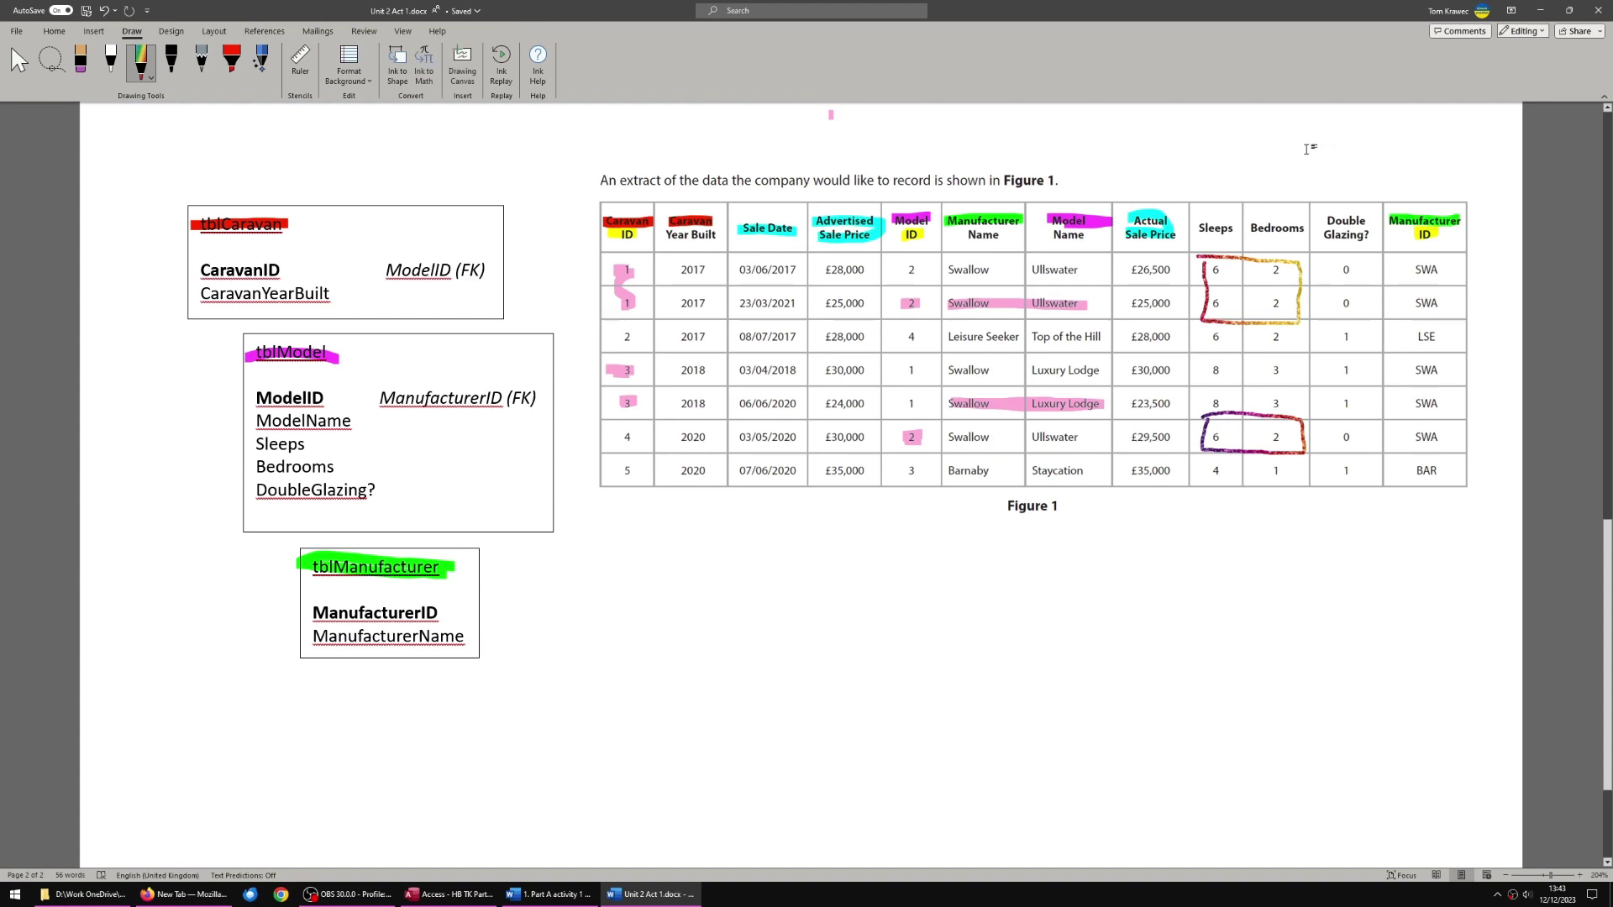
- Return to the Scenario document and cross out "Each caravan is built by a manufacturer." in black ink
key("alt+Tab")
key("alt+Tab")
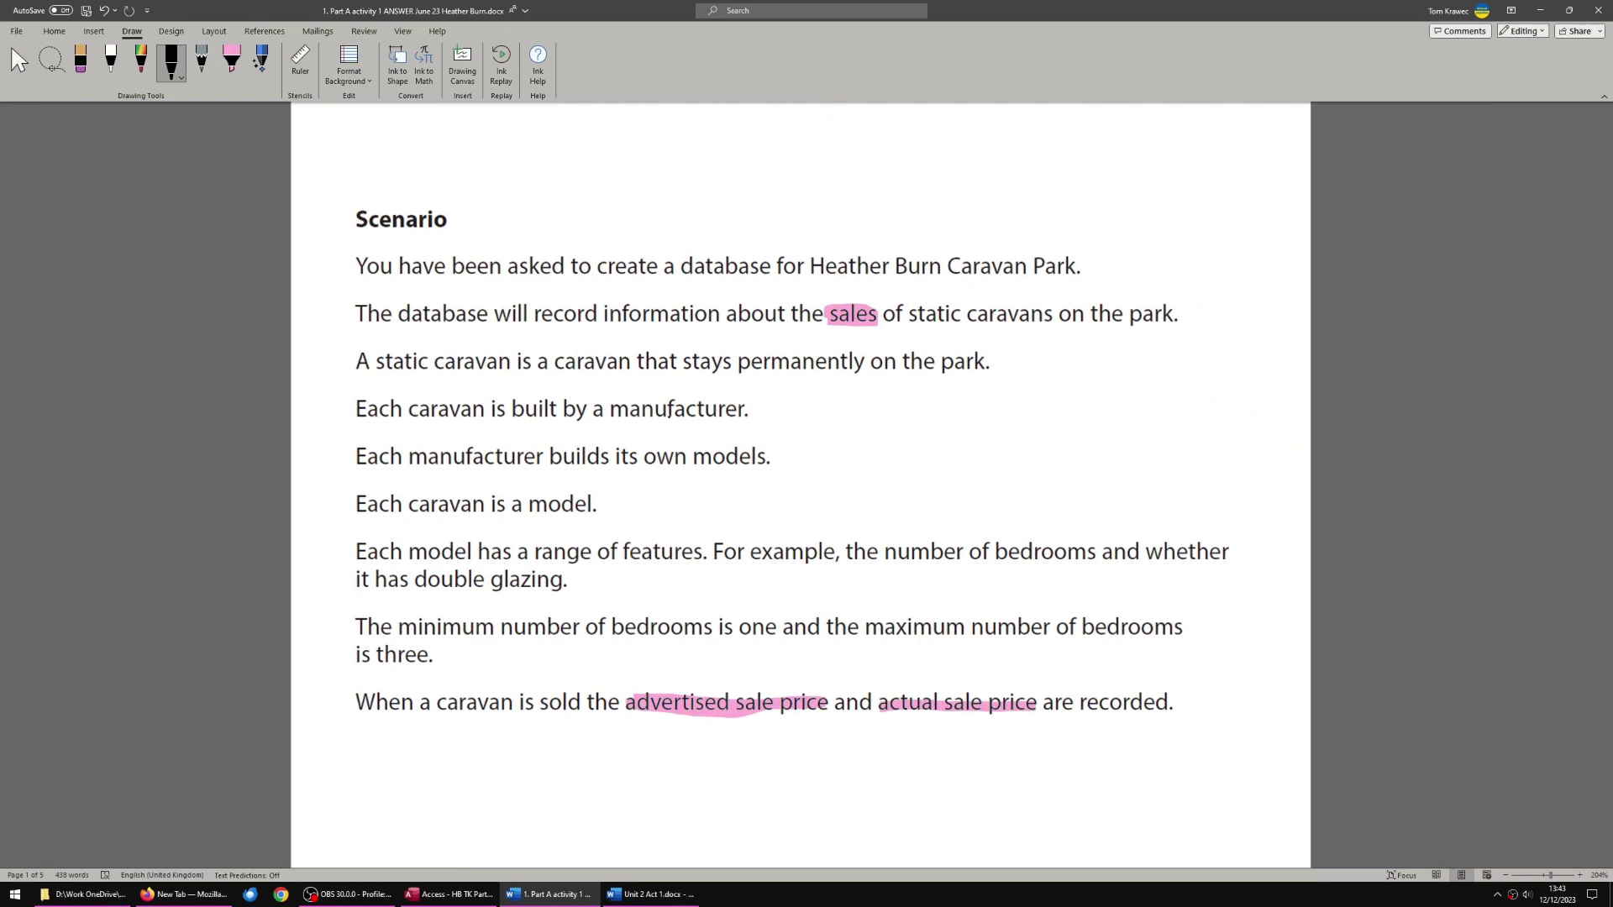
mouse_move(353, 402)
left_mouse_down()
mouse_move(391, 417)
mouse_move(527, 417)
mouse_move(571, 400)
mouse_move(652, 417)
mouse_move(756, 409)
left_mouse_up()
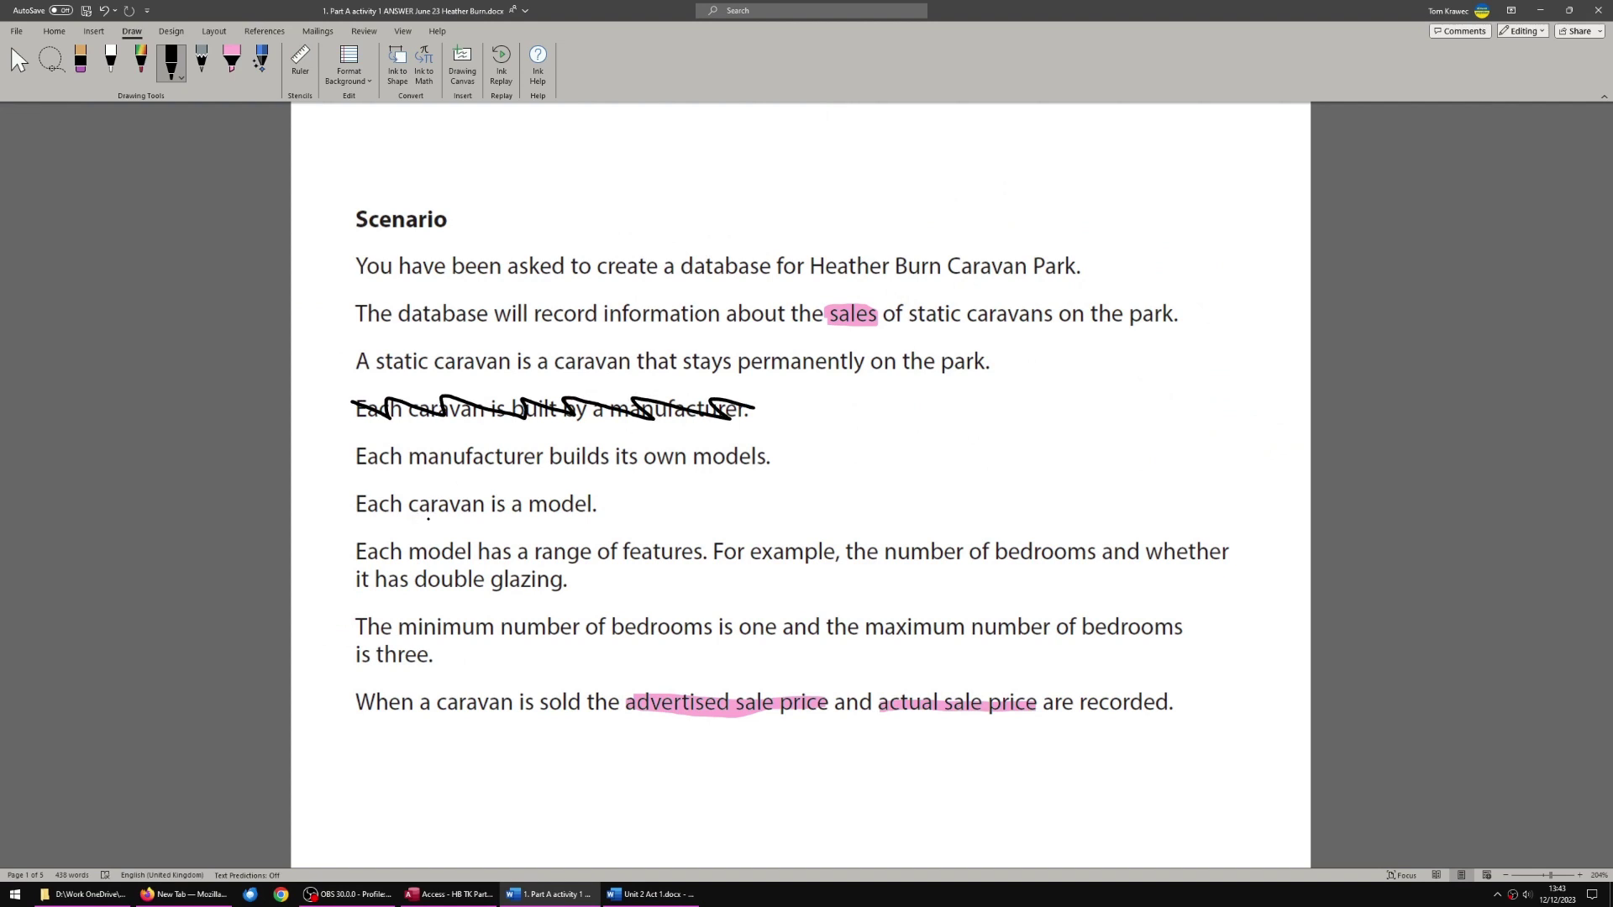
- Underline "caravan" and "model" in "Each caravan is a model.", draw an arrow from caravan to model, and check both ID headings in Figure 1
left_click_drag(410, 519, 590, 517)
left_click_drag(472, 534, 531, 534)
key("alt+Tab")
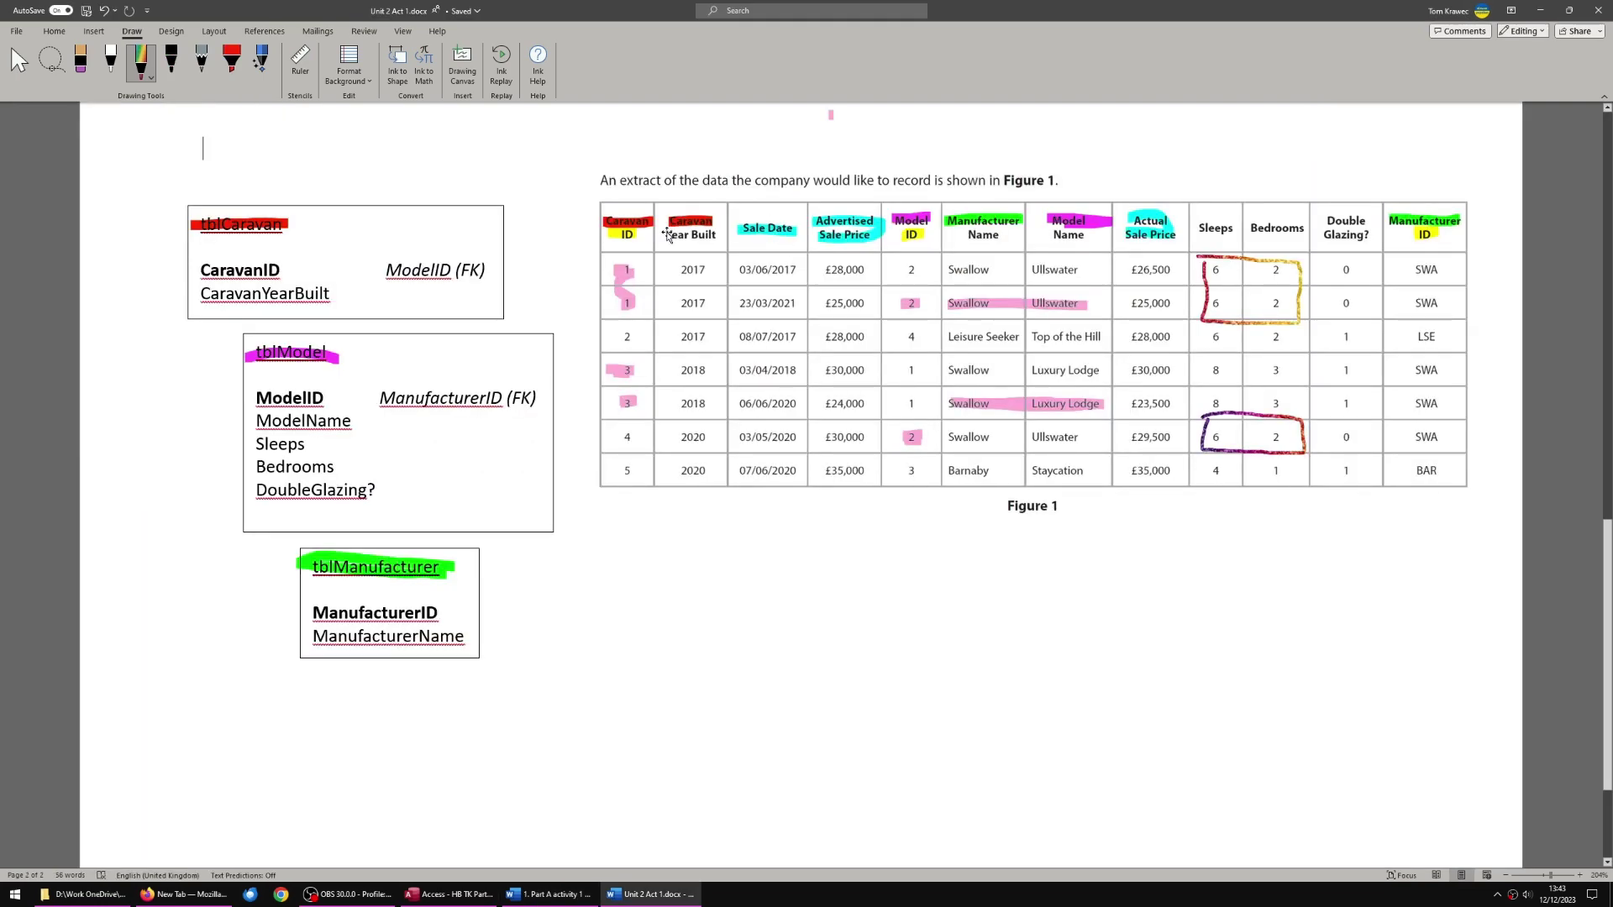
left_click(624, 240)
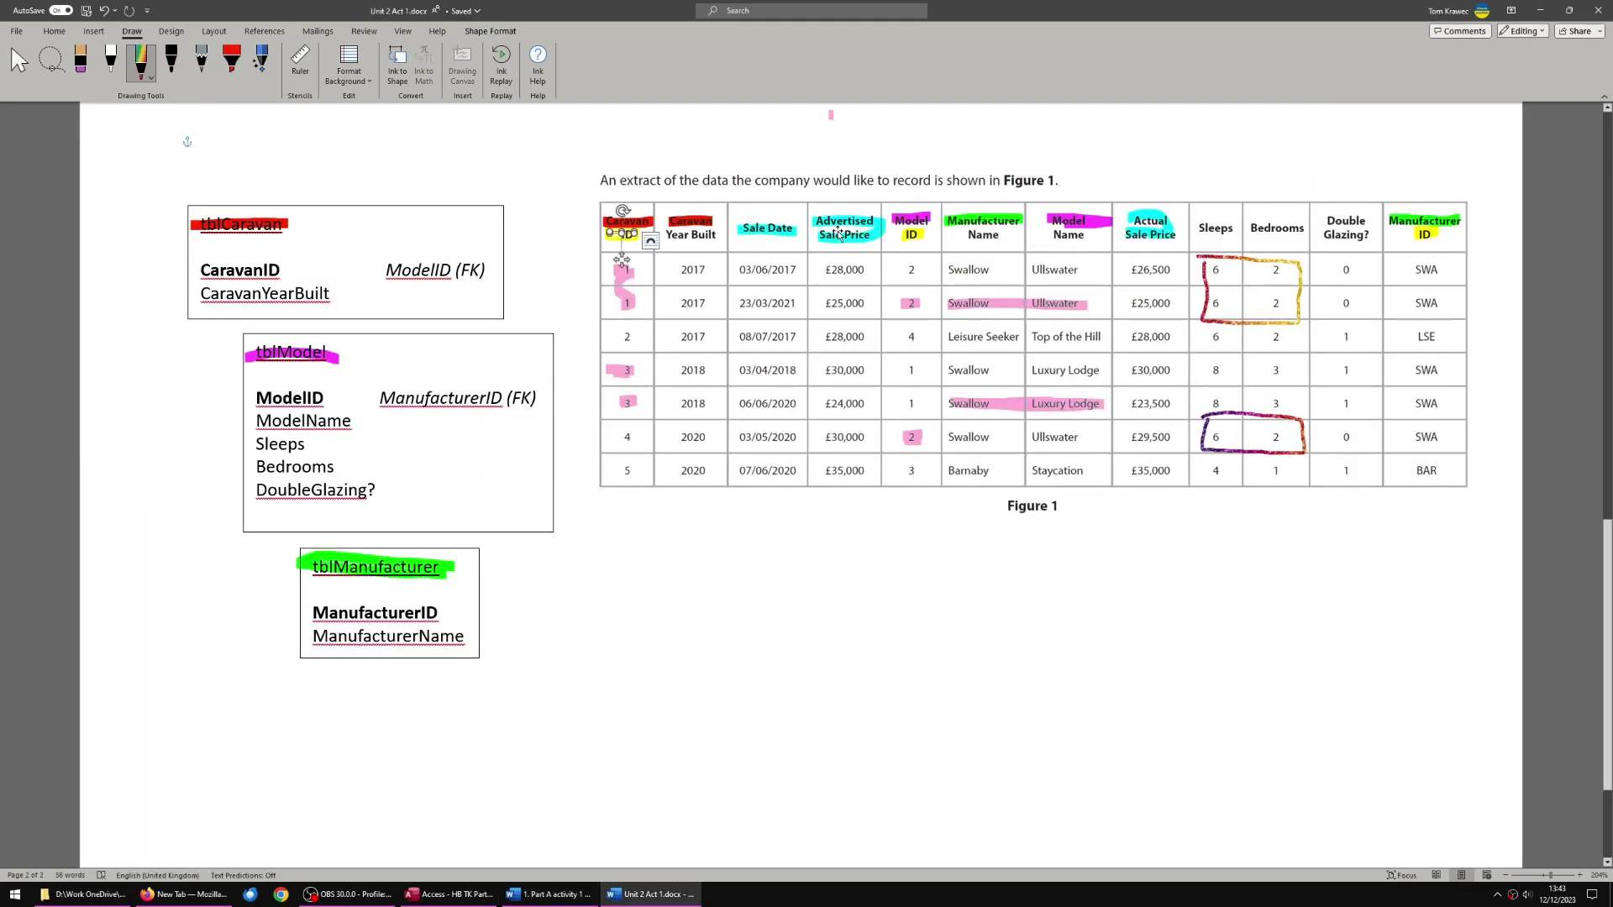
left_click(917, 221)
- In the Scenario document, underline "manufacturer" and "models" in "Each manufacturer builds its own models." and draw an arrow from models to manufacturer
key("alt+Tab")
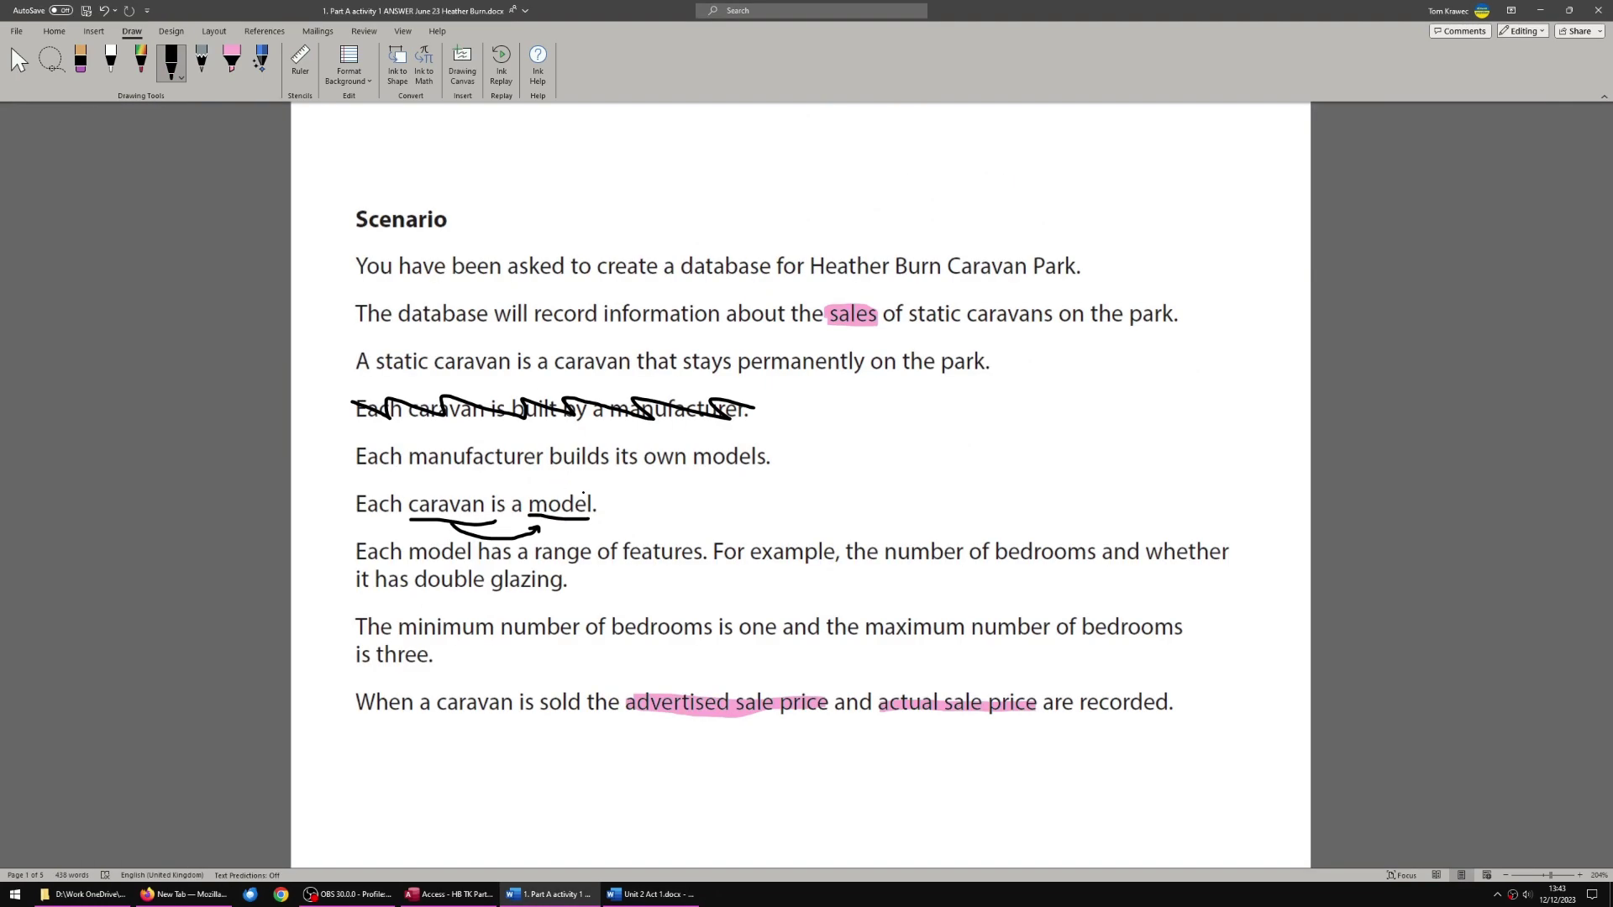
left_click_drag(709, 470, 779, 471)
left_click_drag(417, 471, 522, 471)
mouse_move(726, 473)
left_mouse_down()
mouse_move(648, 492)
mouse_move(502, 479)
left_mouse_up()
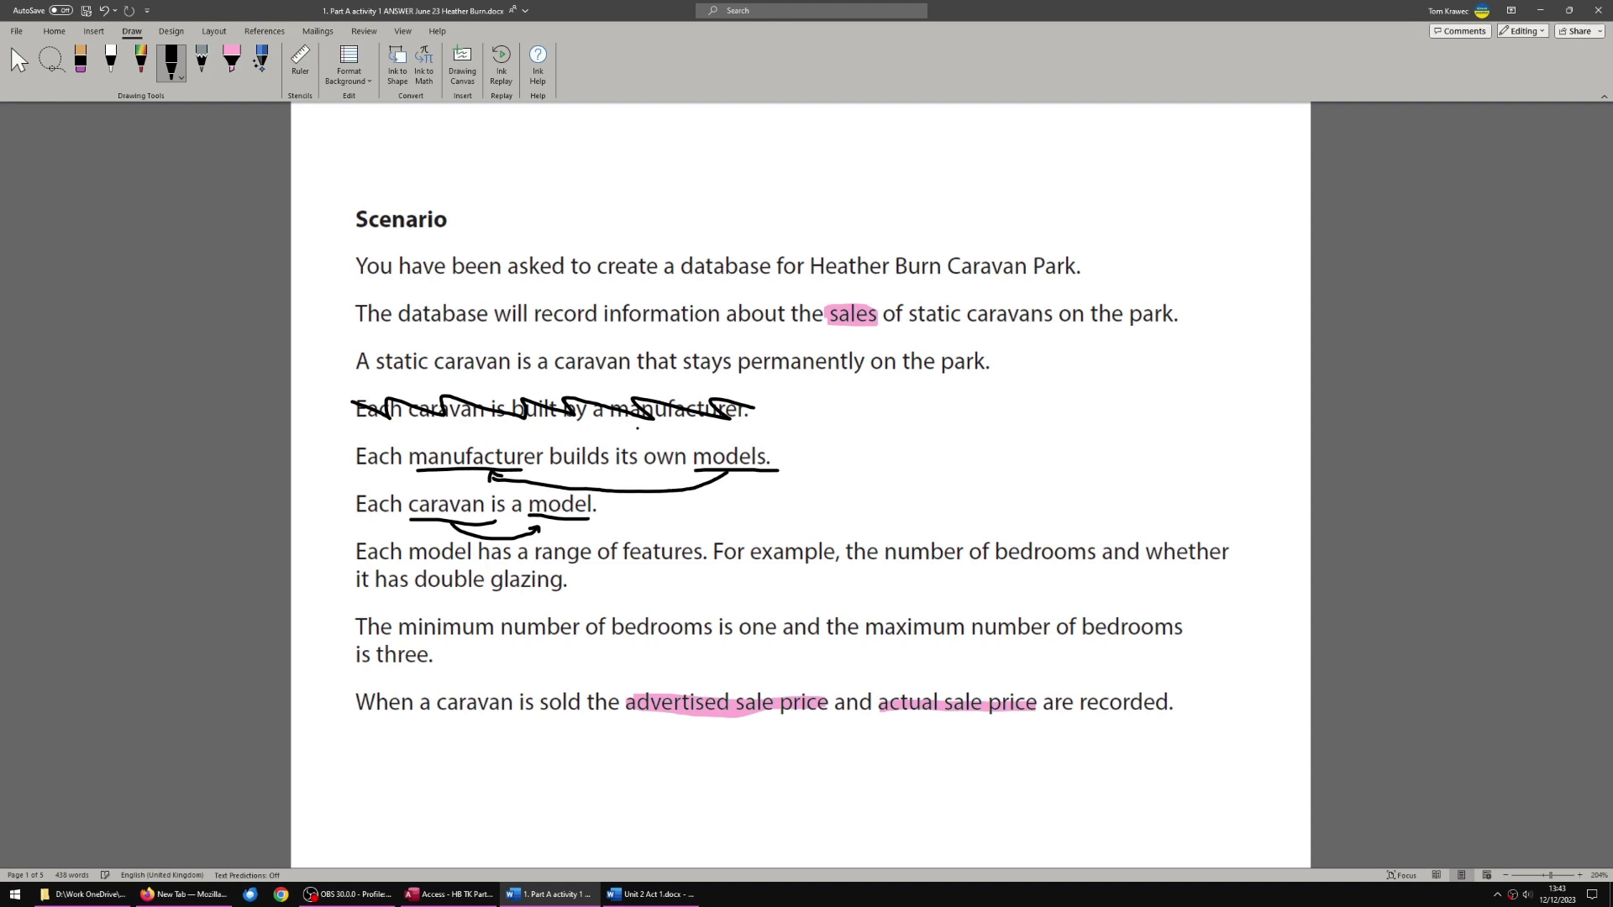
- Switch to Unit 2 Act 1.docx and examine Figure 1's Model ID and Manufacturer ID headings alongside the three table boxes
key("alt+Tab")
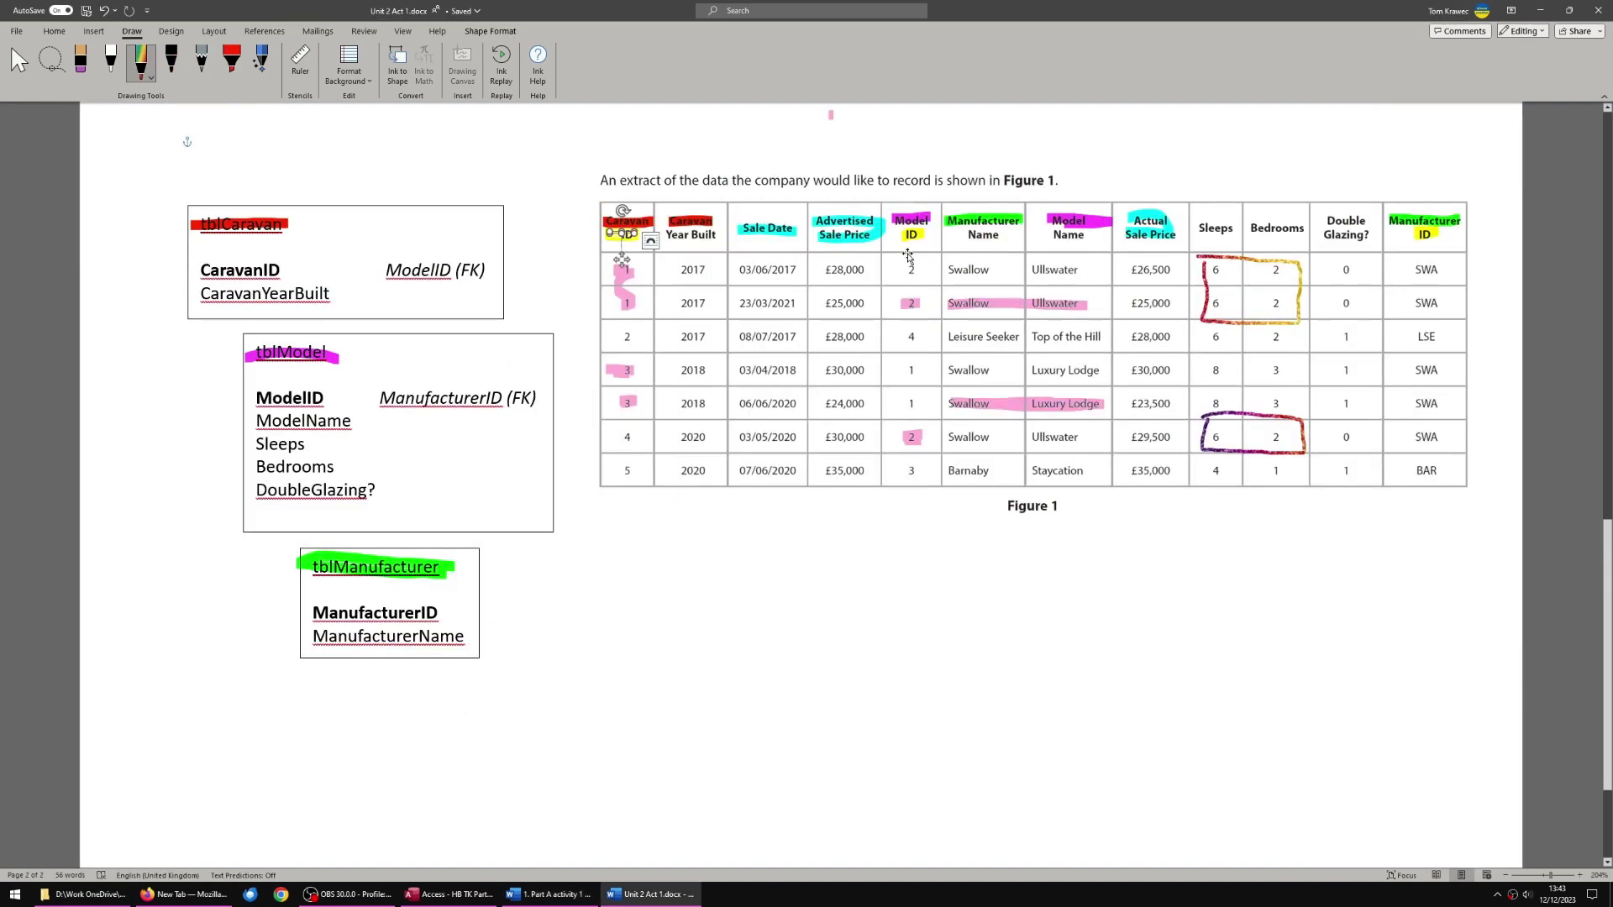
left_click(909, 236)
left_click(1425, 235)
left_click(1257, 583)
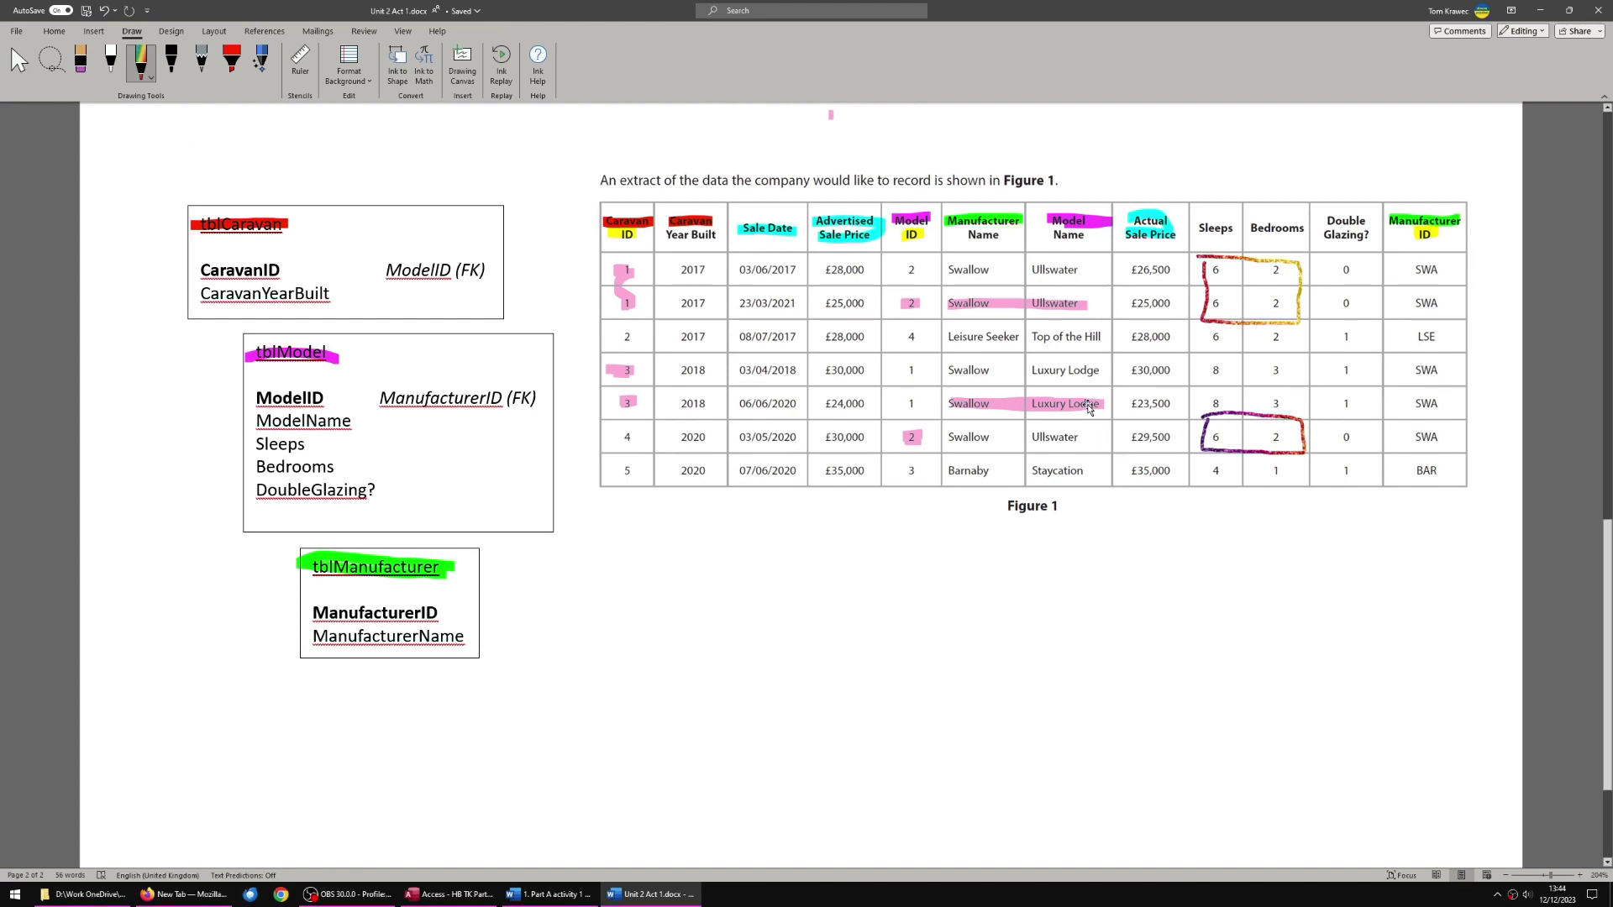
left_click(379, 239)
left_click(387, 354)
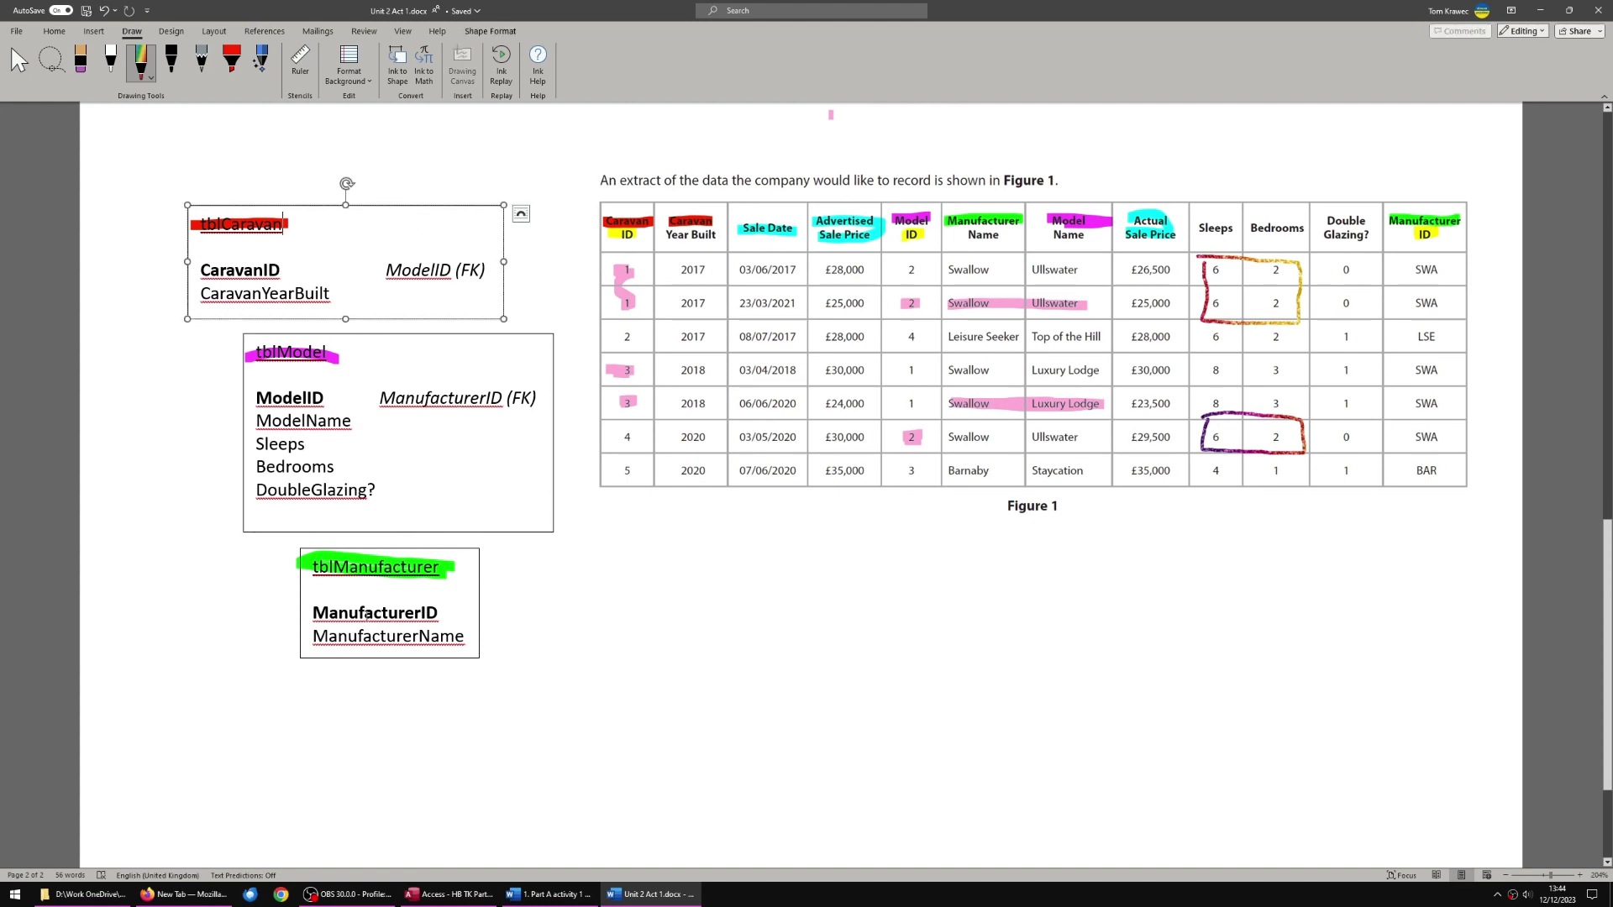
left_click(410, 548)
left_click(404, 533)
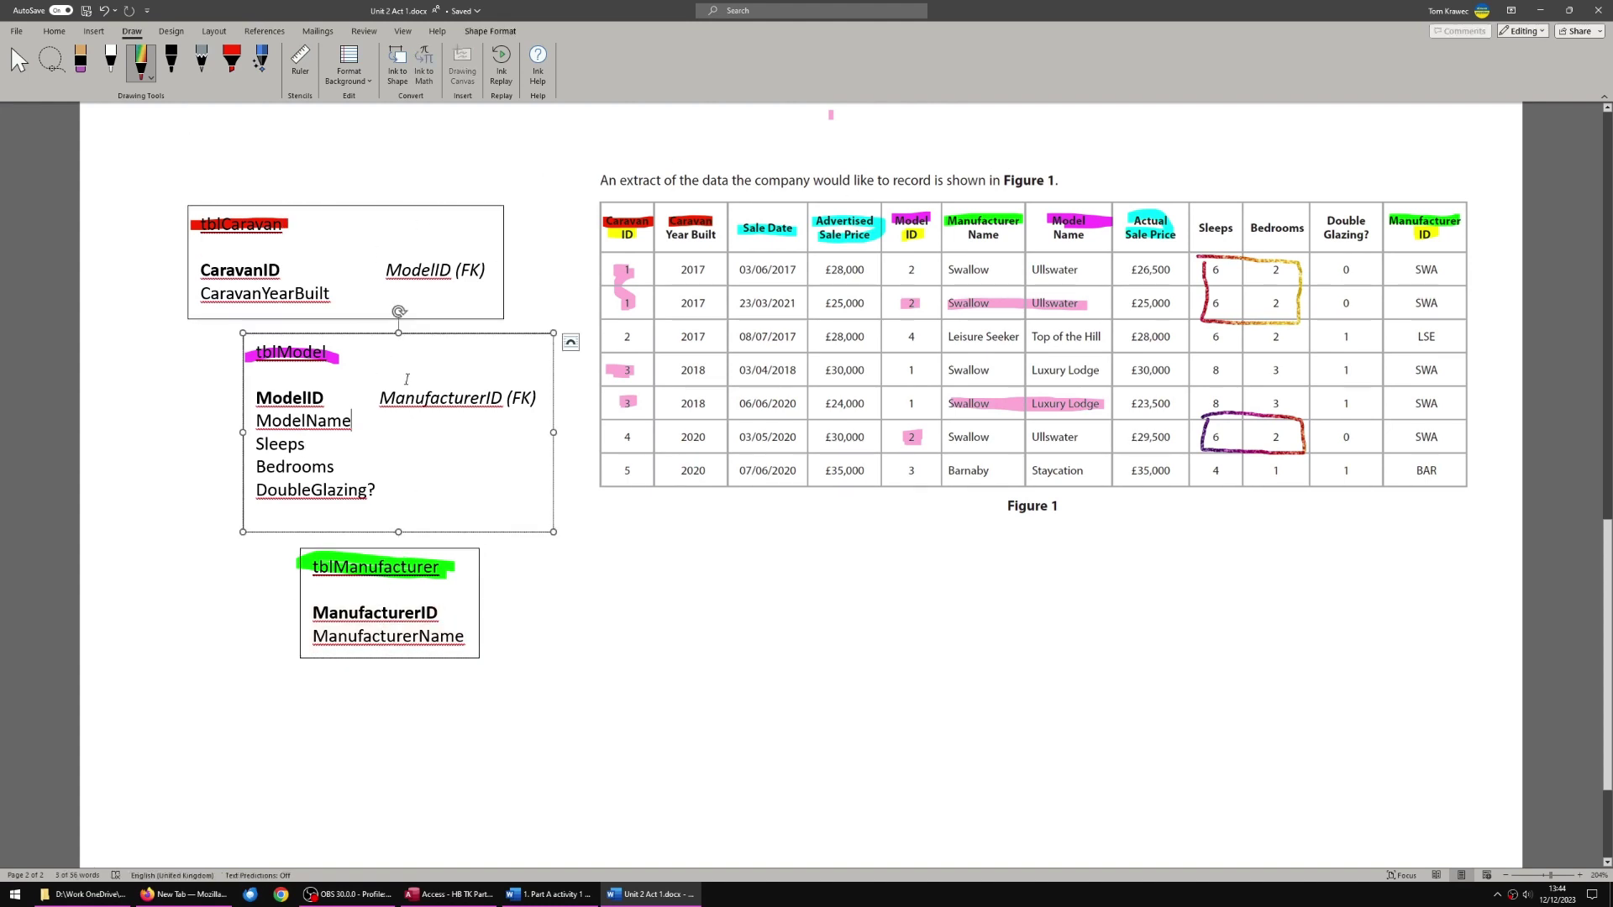
left_click(339, 207)
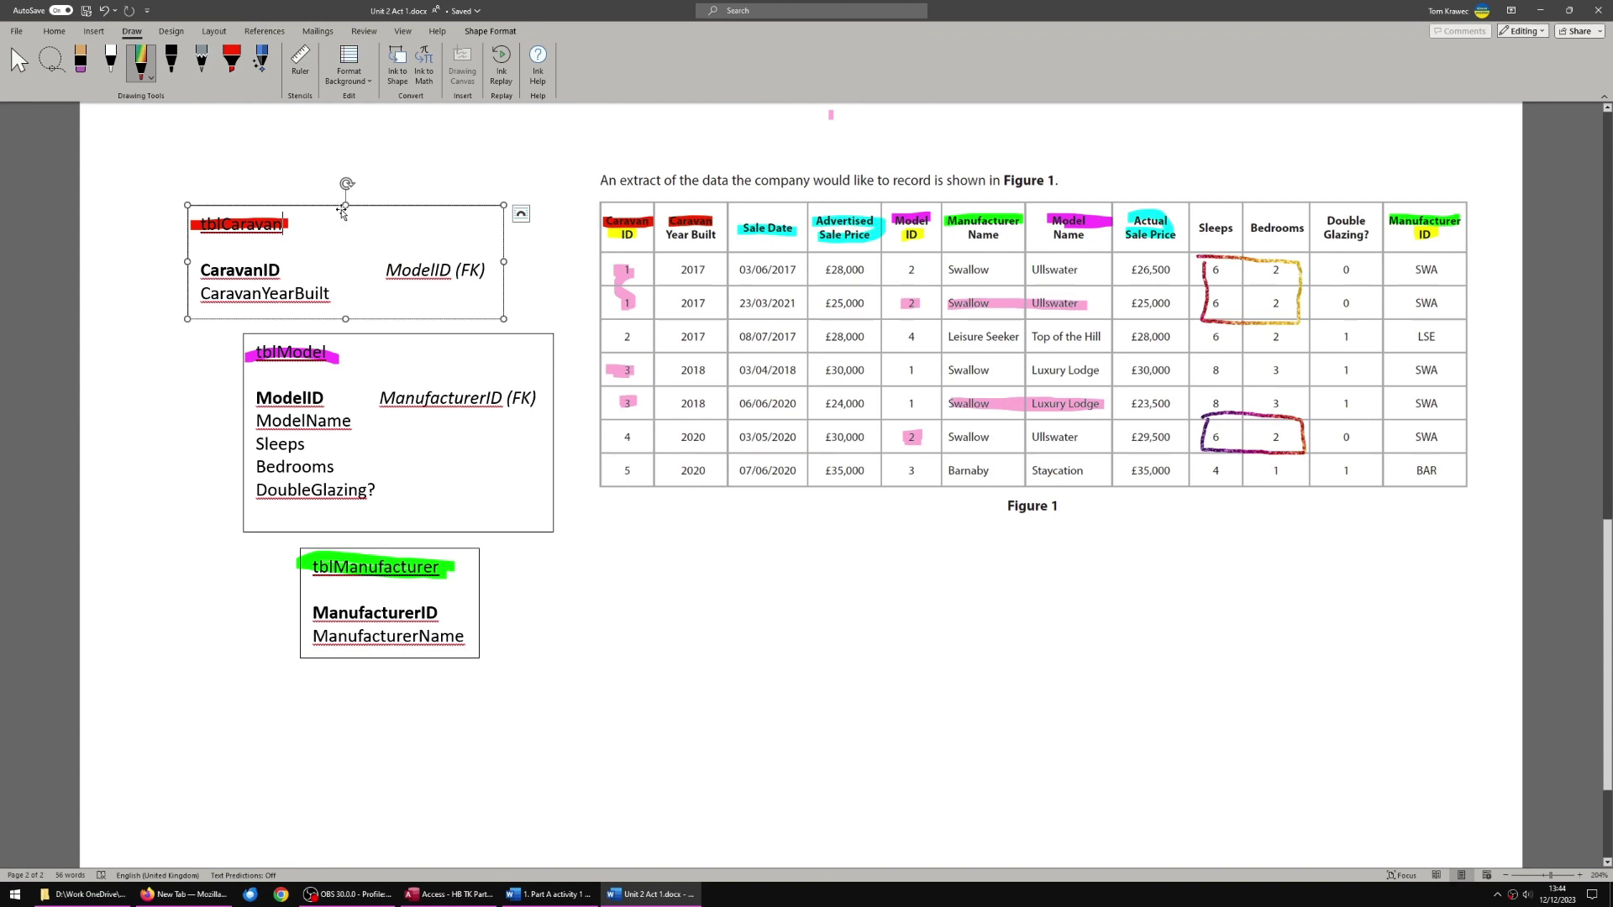
- Examine the tblCaravan box's name, CaravanID, CaravanYearBuilt and ModelID (FK) fields
left_click(256, 232)
left_click(256, 230)
left_click(252, 225)
left_click(250, 221)
left_click(250, 220)
double_click(239, 270)
left_click(353, 293)
left_click(417, 267)
left_click(281, 293)
left_click(317, 257)
left_click(417, 270)
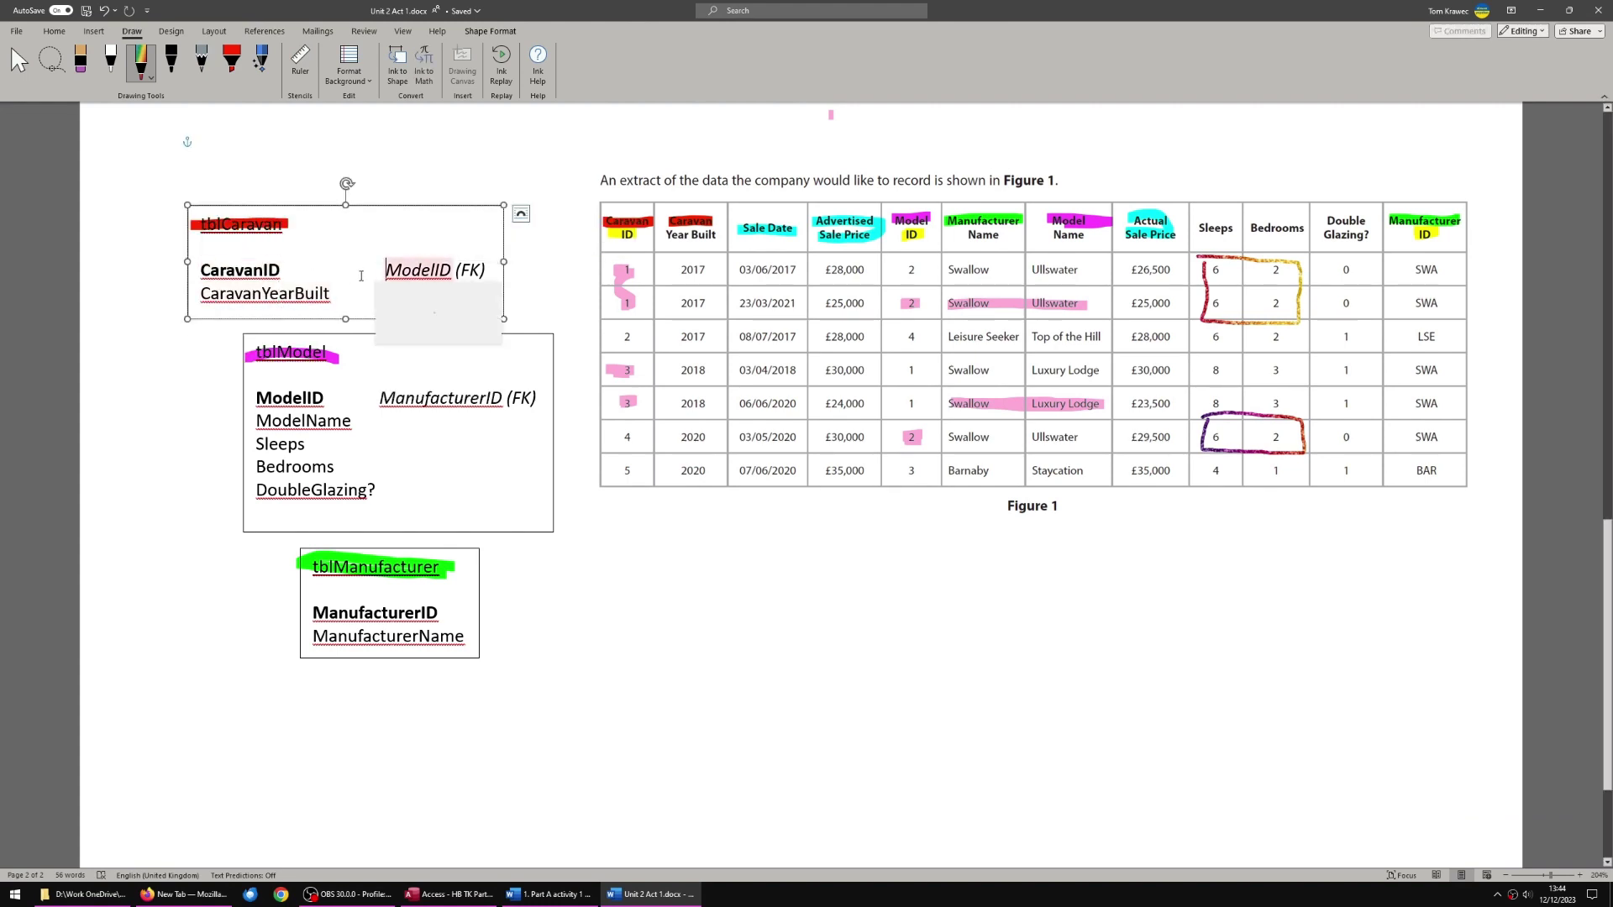
- Compare the tblCaravan, tblModel and tblManufacturer boxes to see how the tables relate to each other
left_click(427, 633)
left_click(387, 421)
left_click(417, 301)
left_click(407, 487)
left_click(391, 268)
left_click(403, 471)
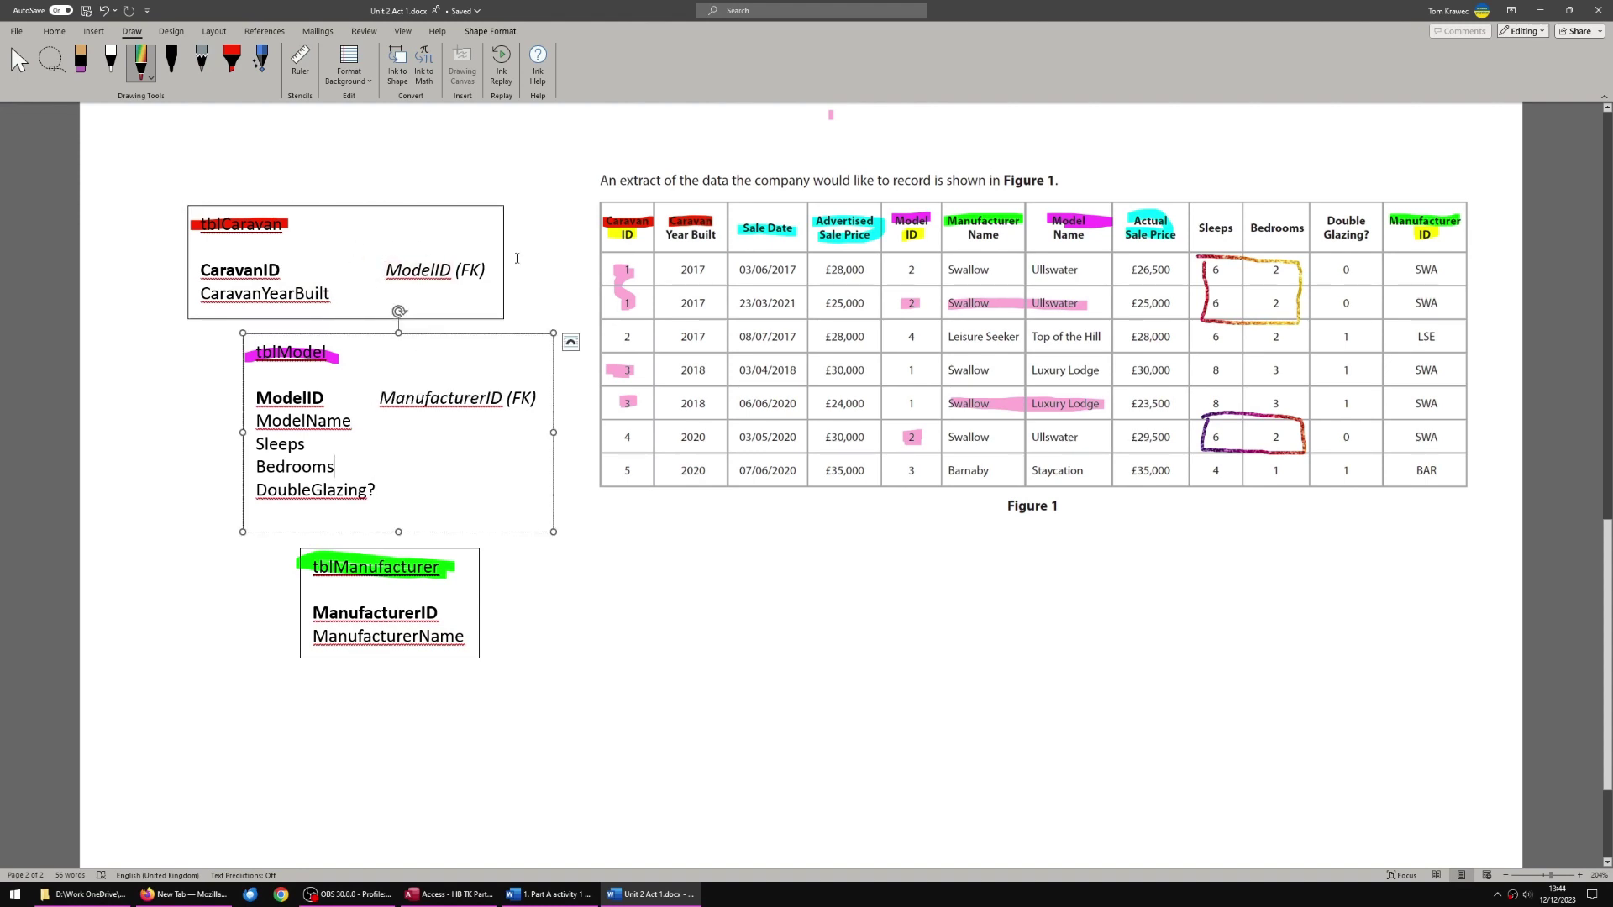
left_click(436, 575)
left_click(434, 580)
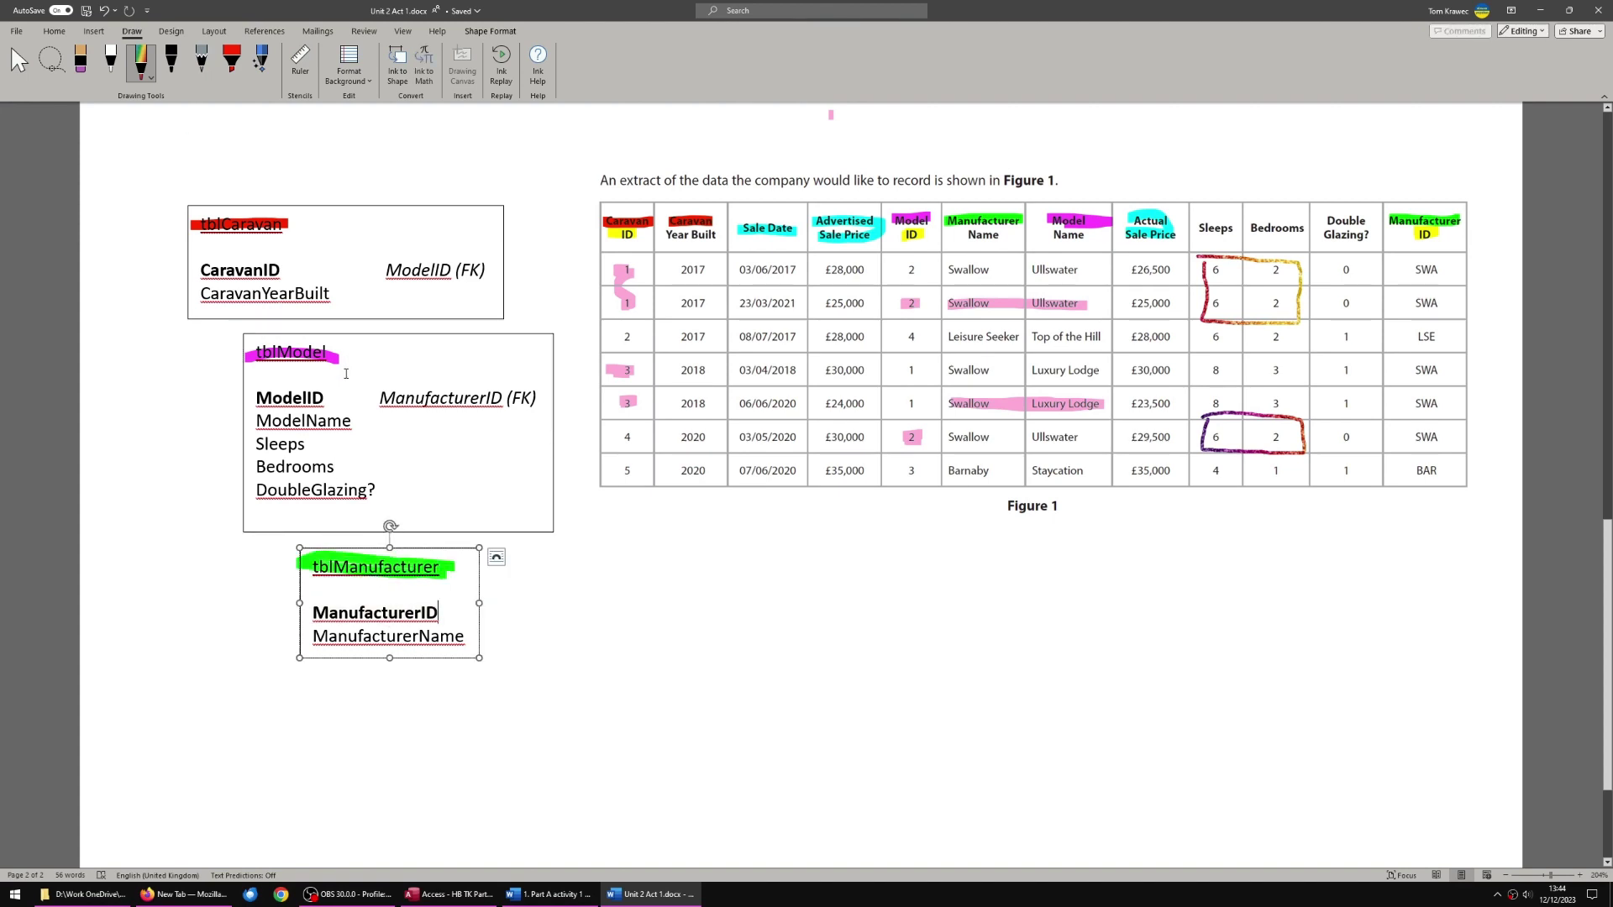
- Check tblManufacturer's ManufacturerID and ManufacturerName fields against the Manufacturer ID and Manufacturer Name headings in Figure 1
left_click(360, 352)
left_click(427, 636)
left_click(401, 591)
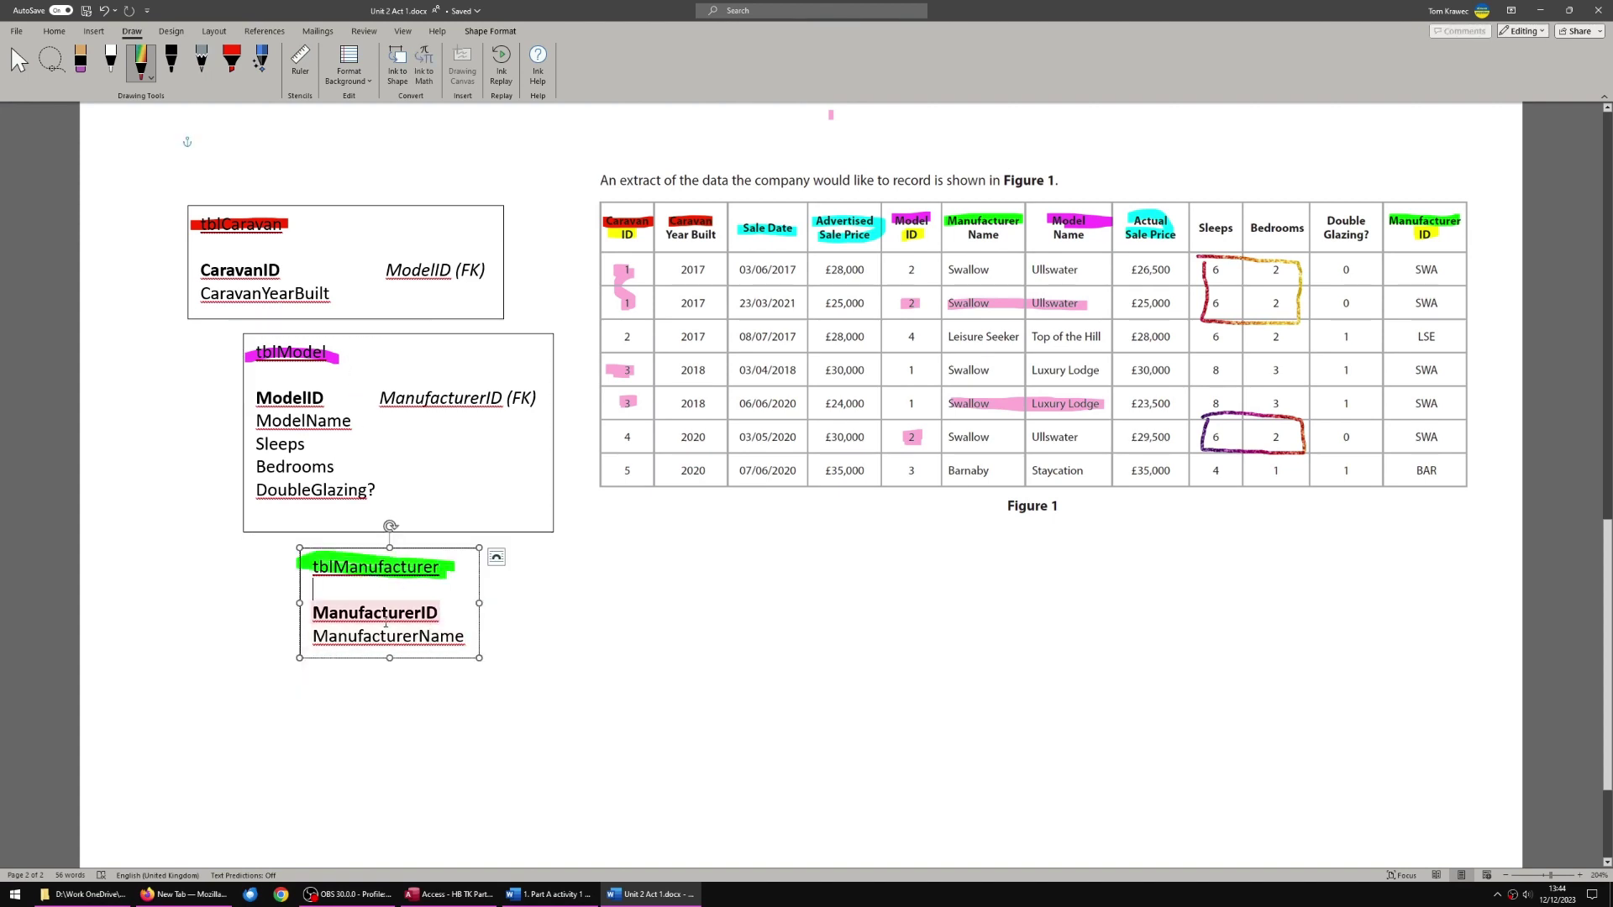
left_click(382, 612)
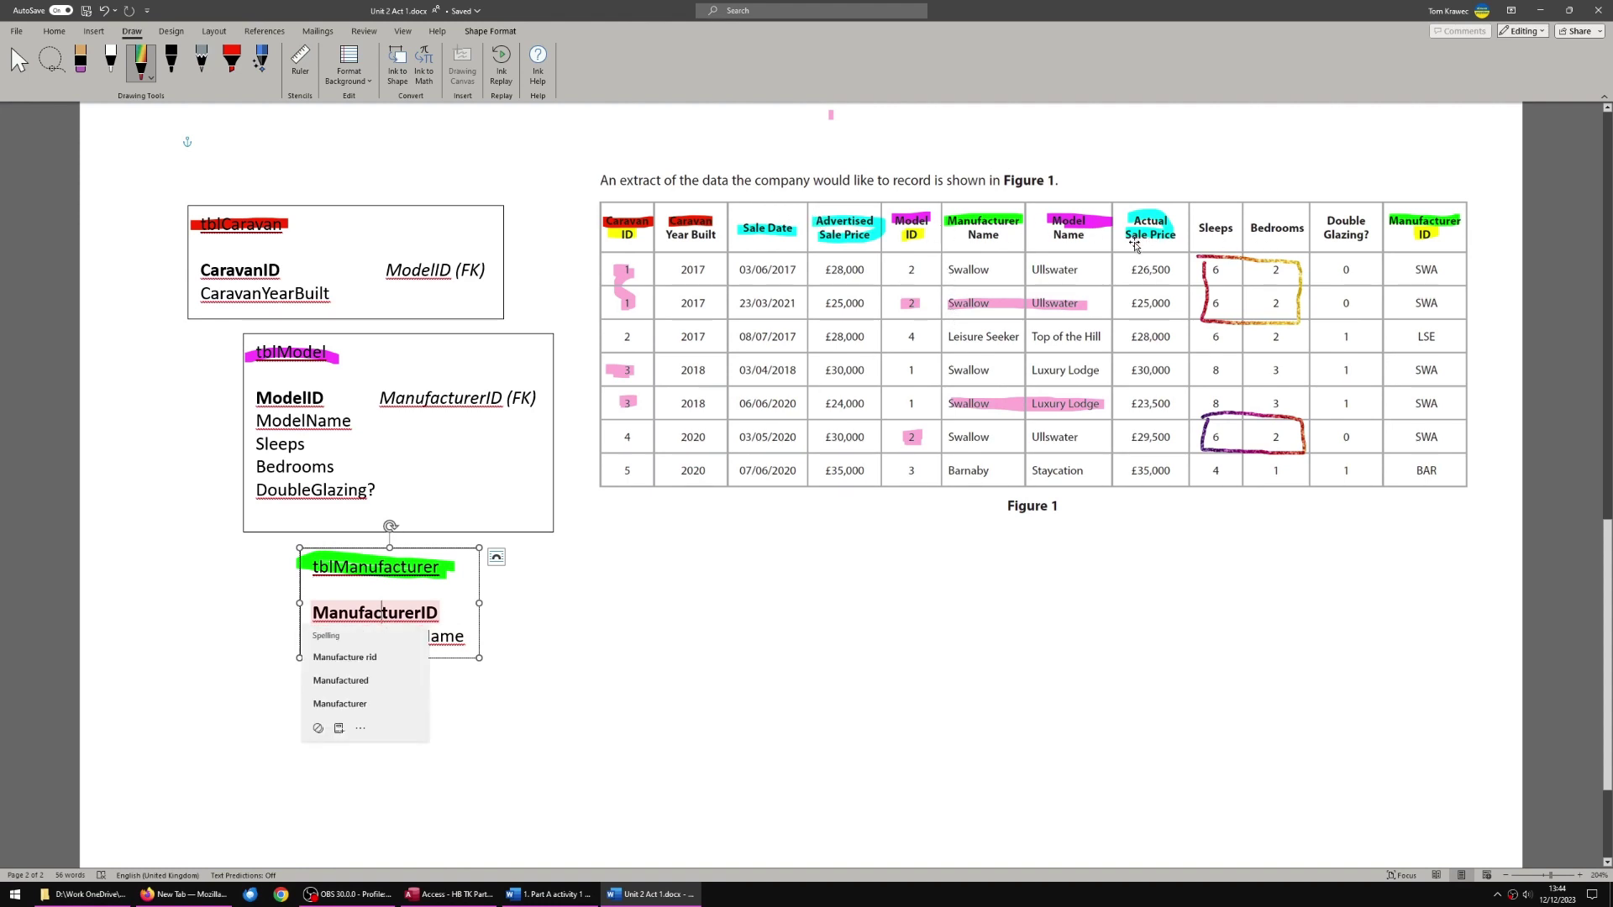
left_click(1448, 225)
left_click(988, 224)
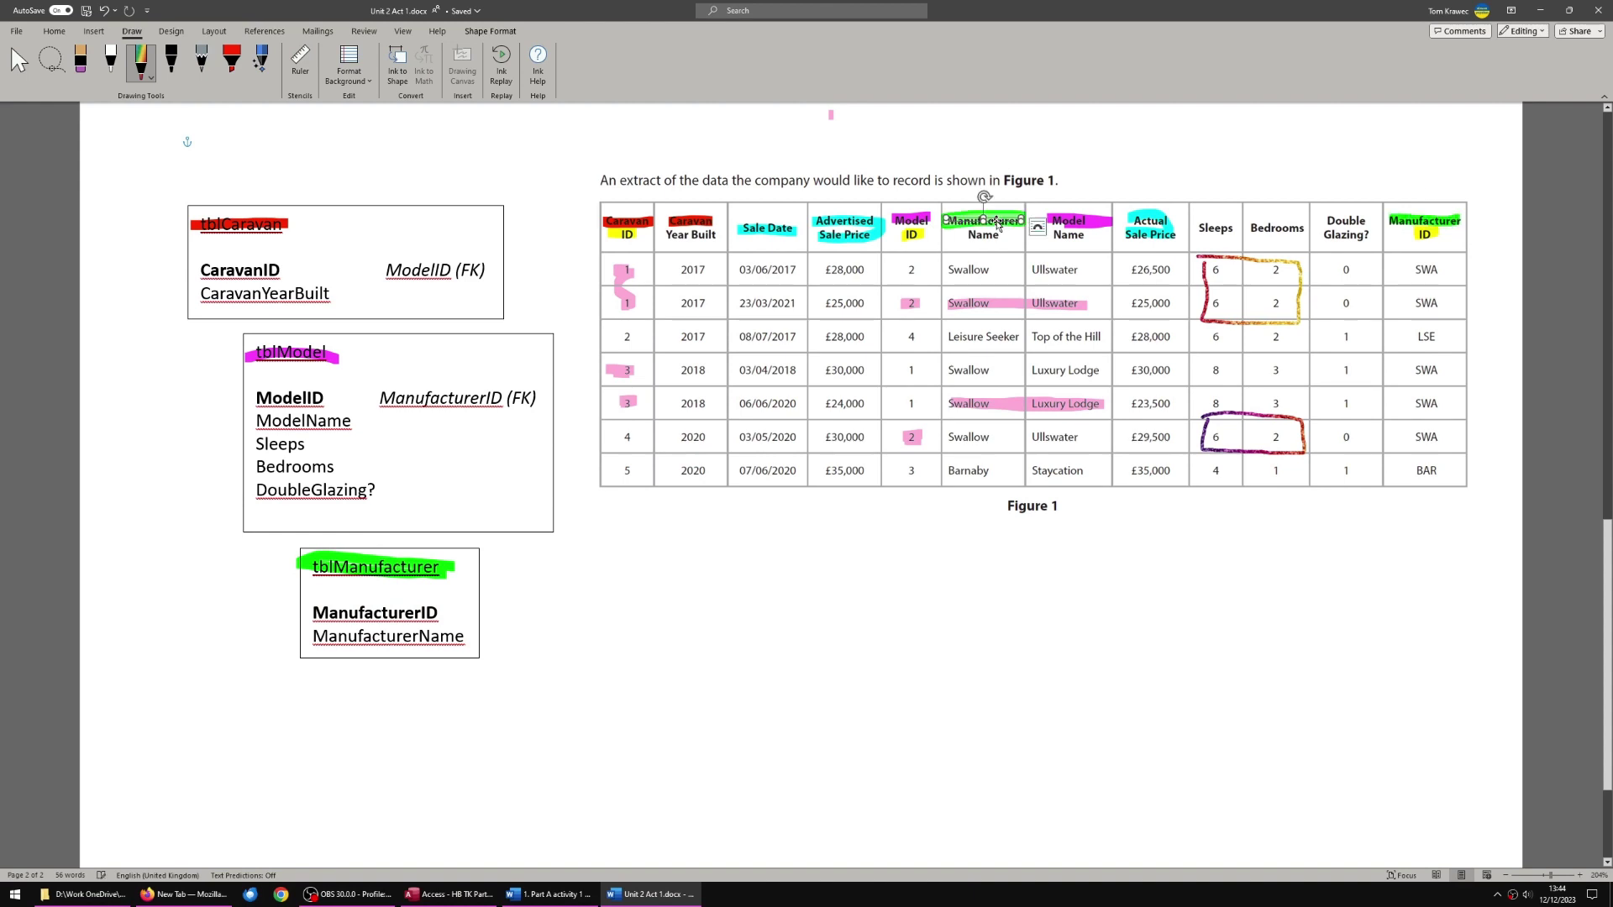
left_click(388, 635)
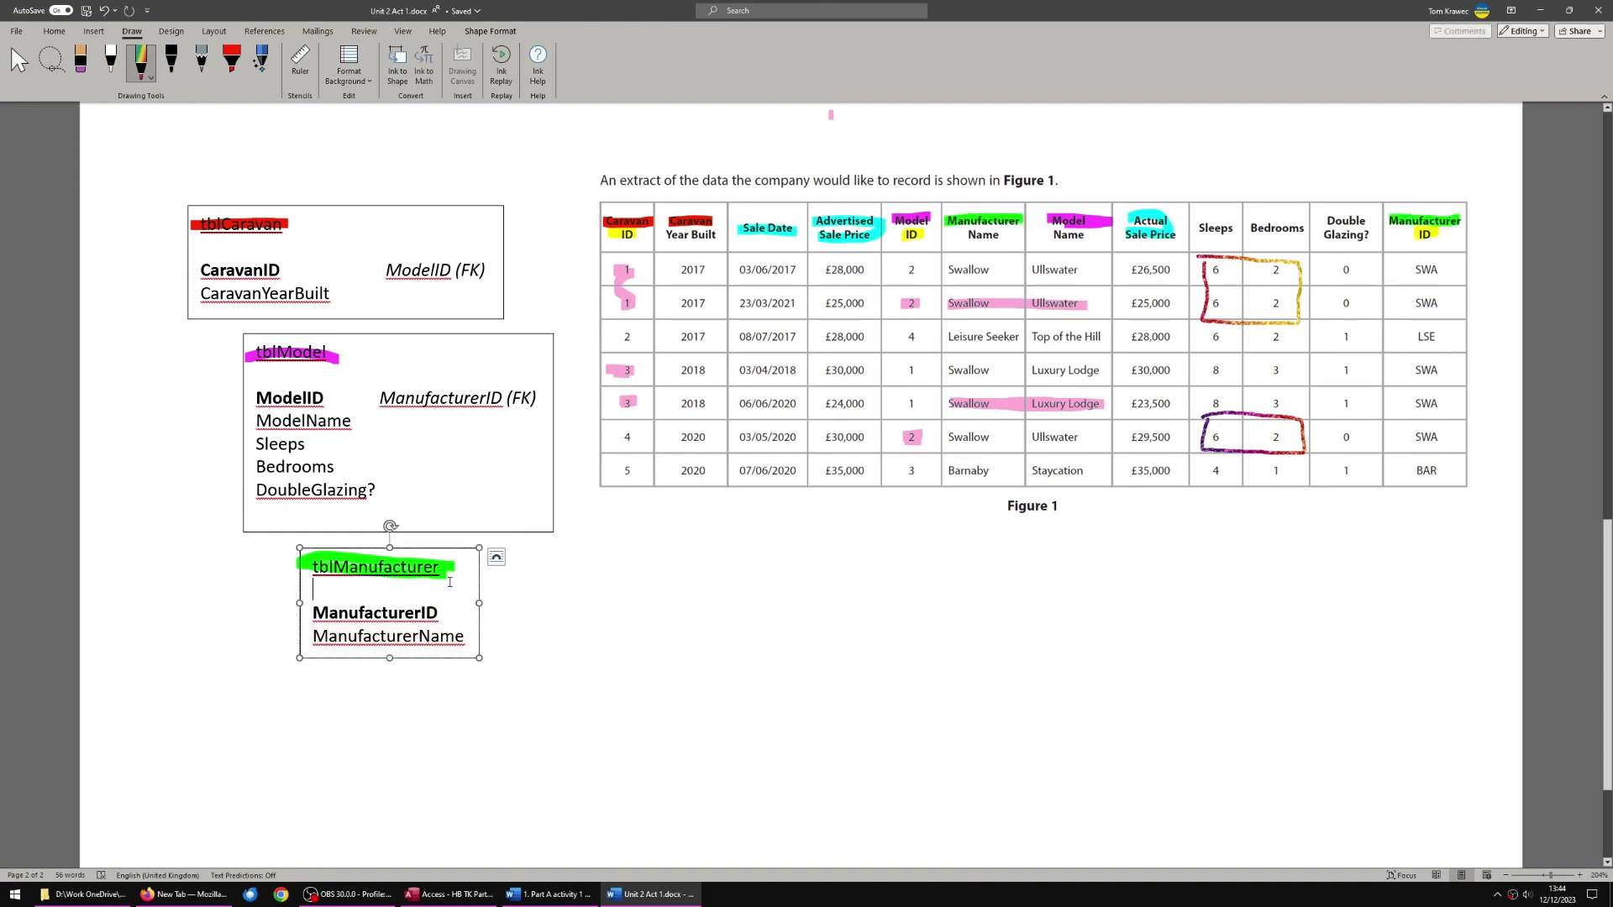
- Examine the tblModel box's ModelID, ModelName and ManufacturerID (FK) fields
left_click(437, 392)
left_click(294, 352)
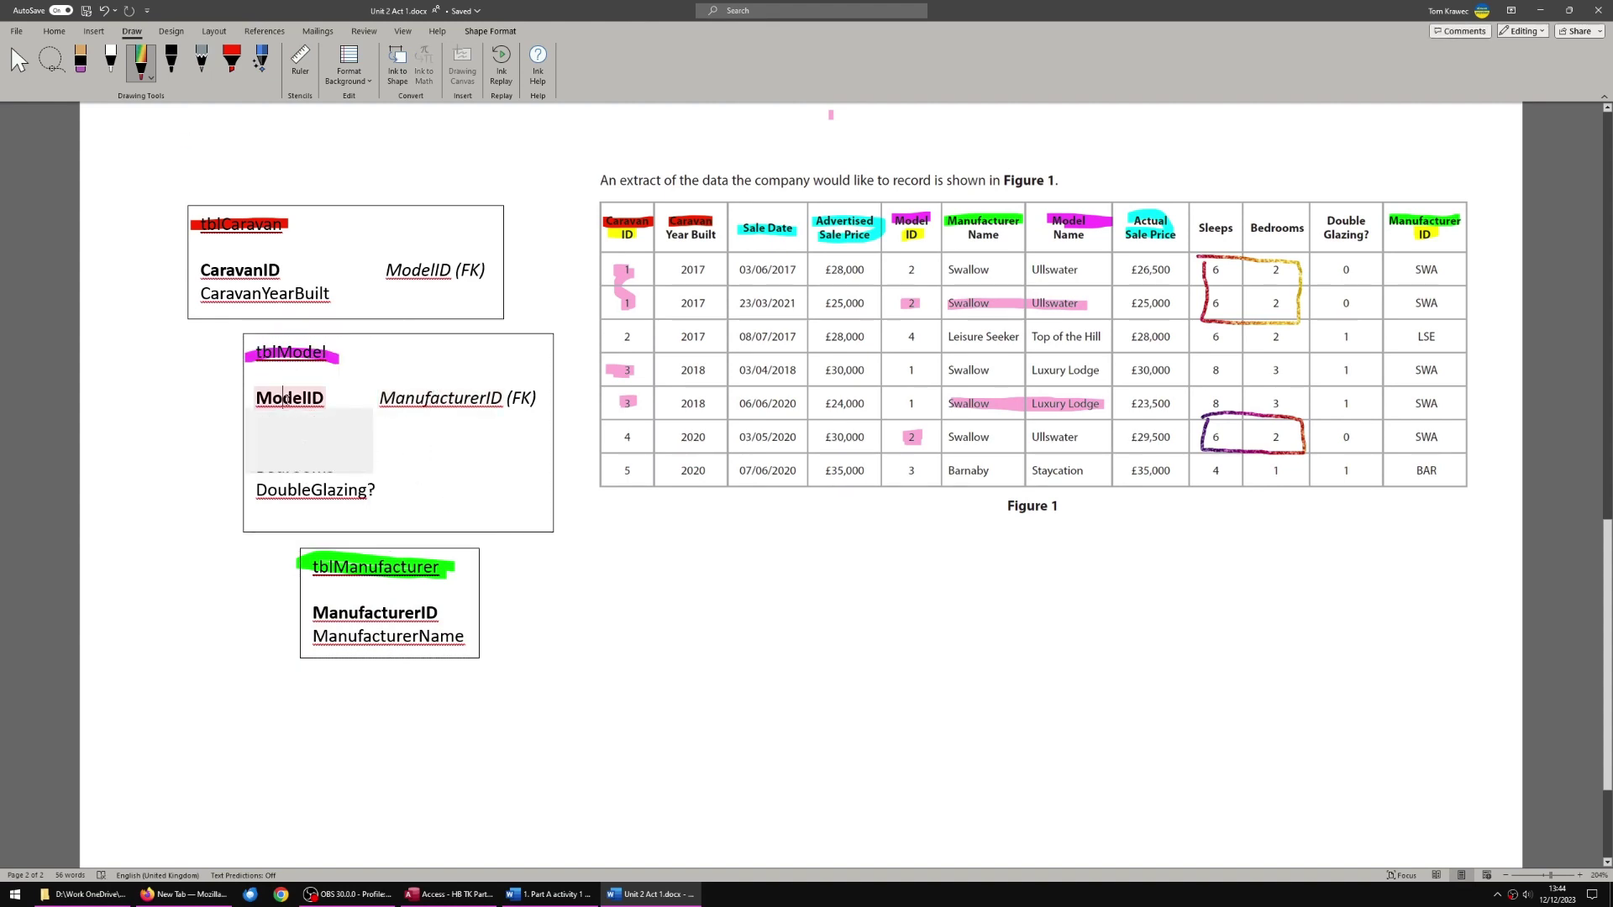
left_click(410, 594)
left_click(458, 412)
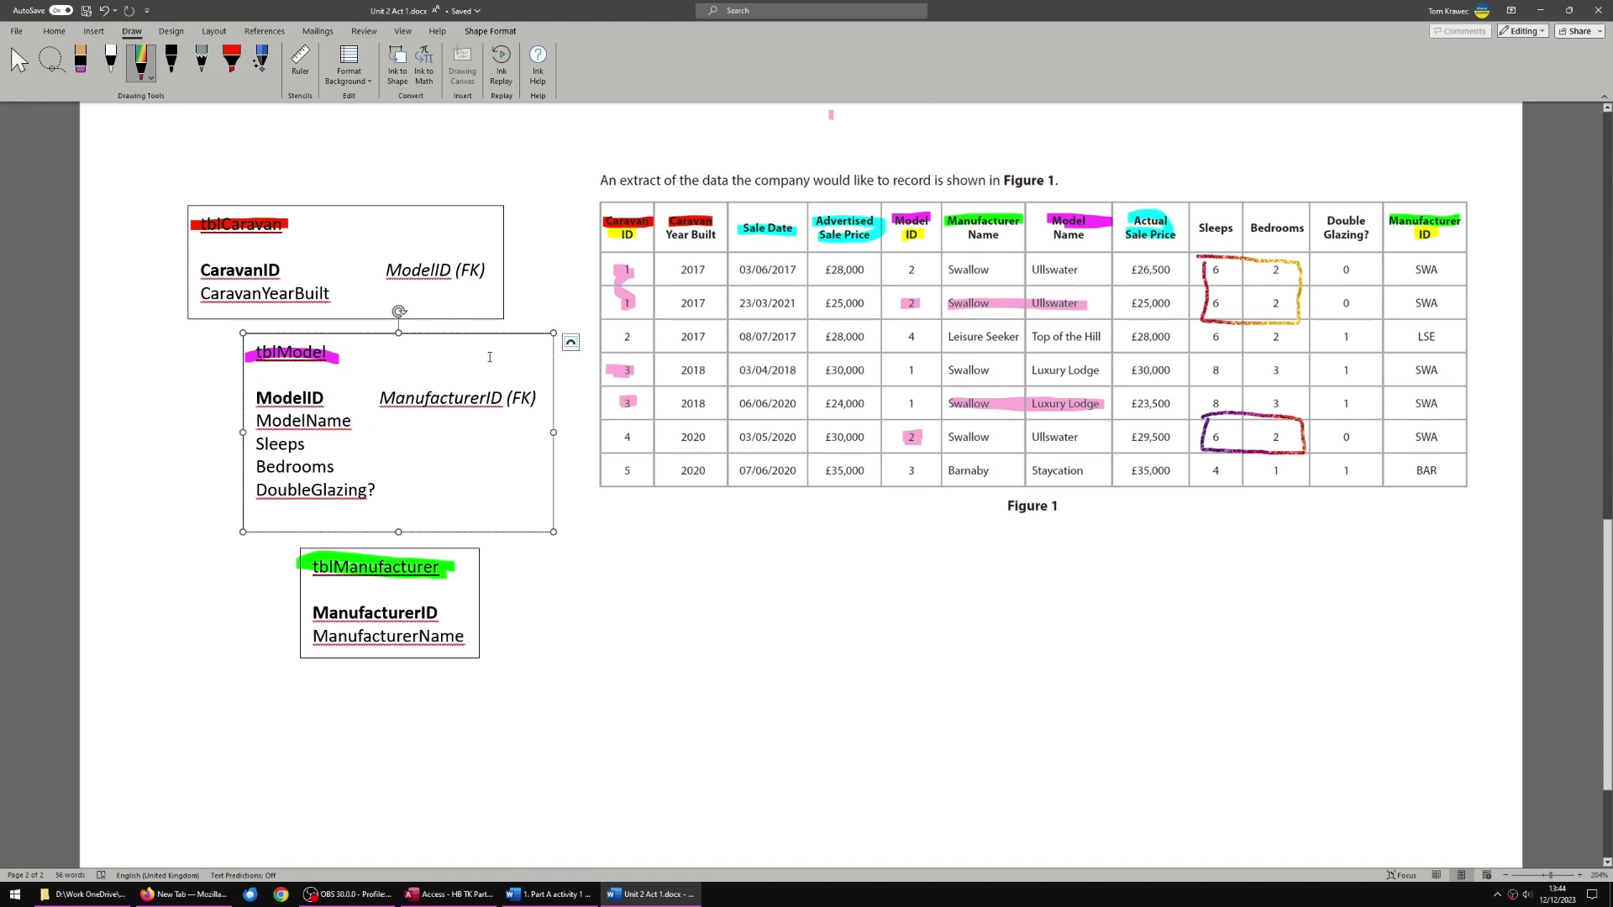
left_click(489, 357)
double_click(322, 422)
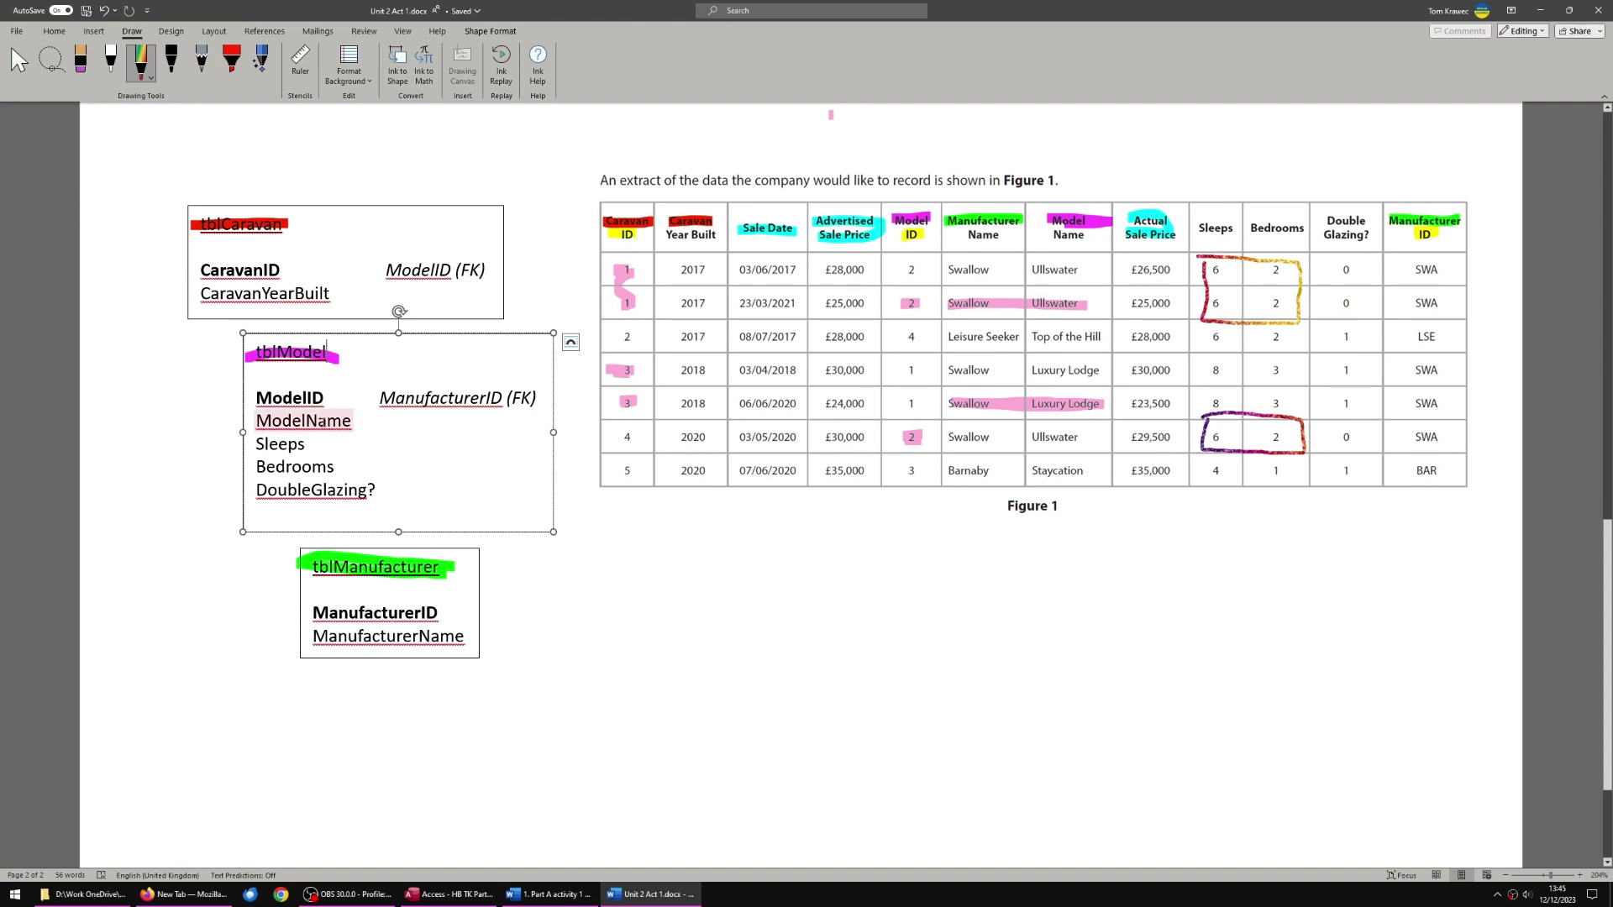
left_click_drag(379, 399, 534, 398)
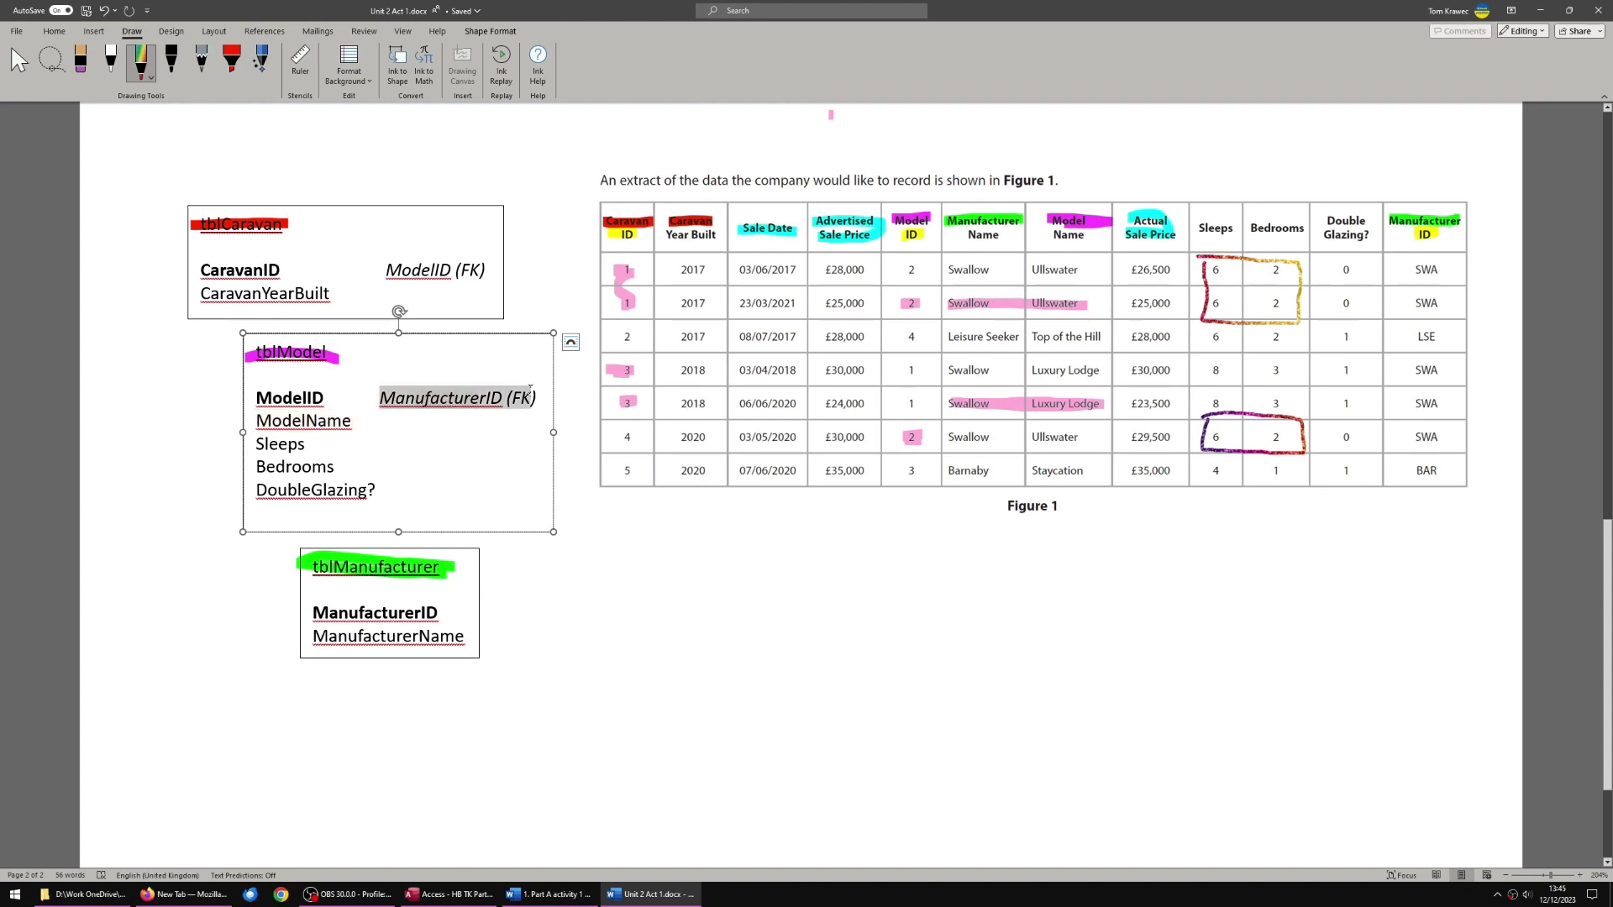
left_click(510, 449)
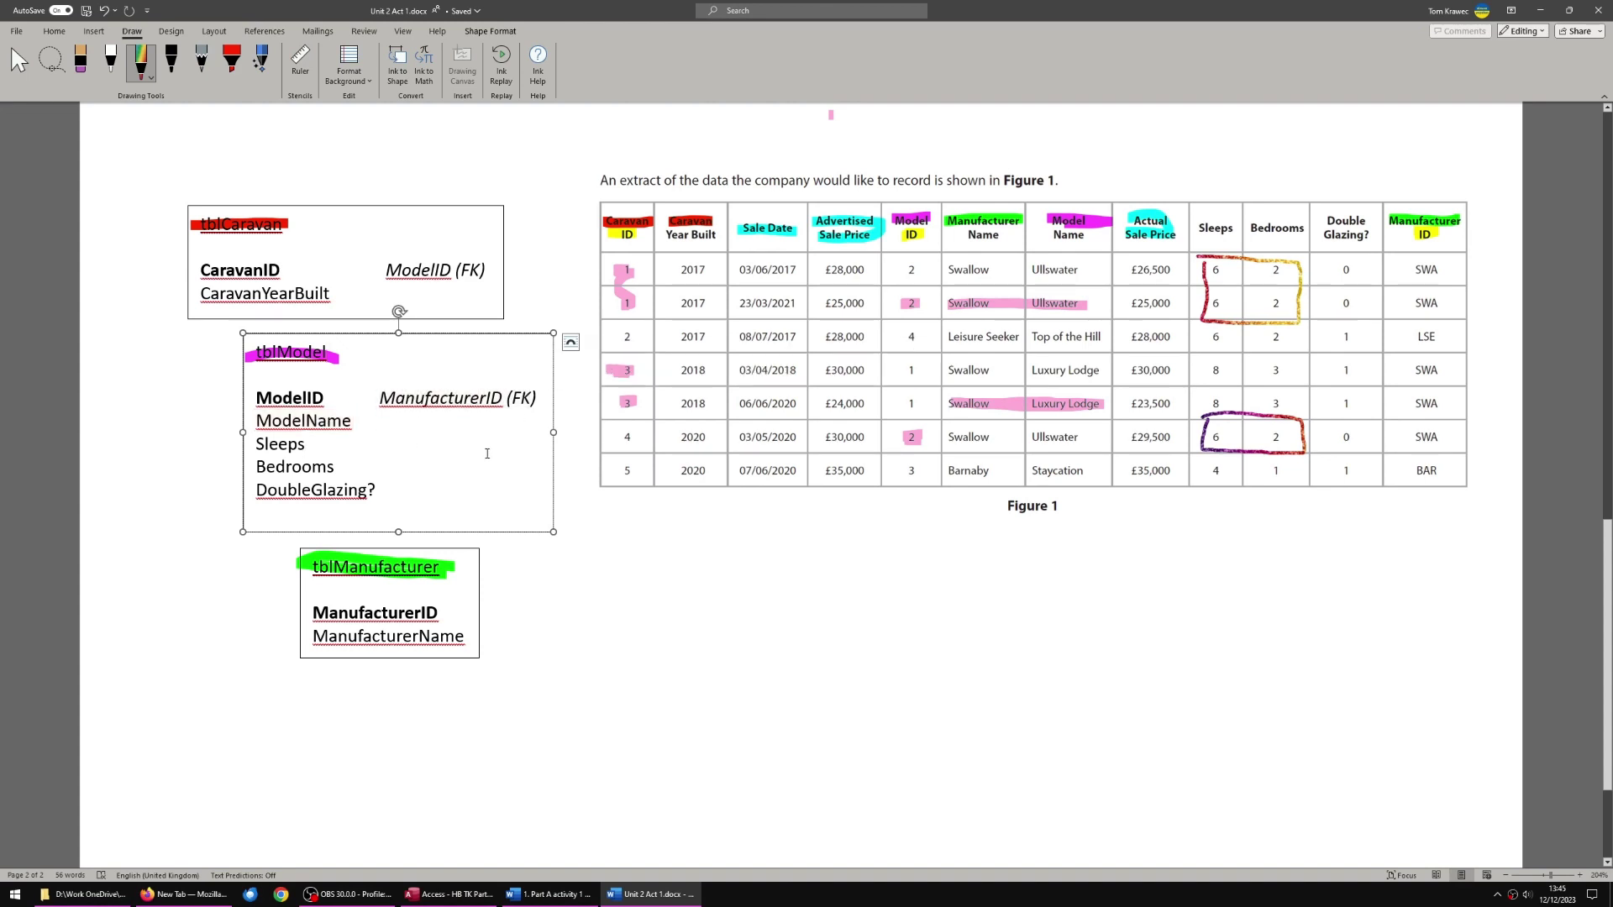
- Compare the pink-highlighted Swallow rows in Figure 1 with tblModel's ManufacturerID (FK) field
left_click(966, 304)
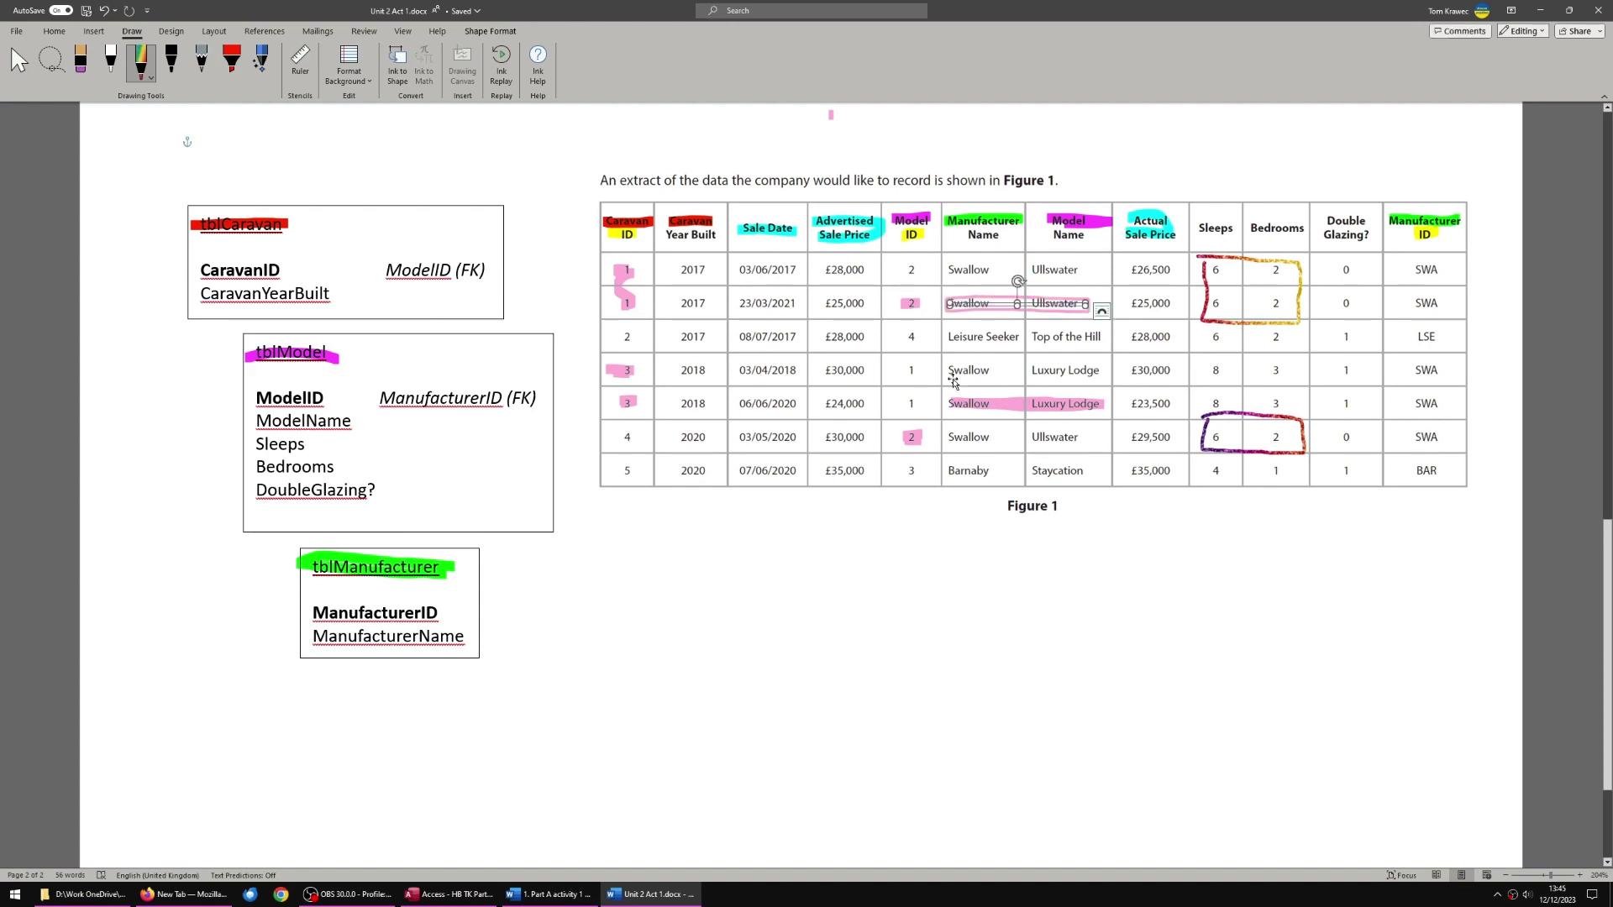
left_click(969, 400)
left_click(450, 472)
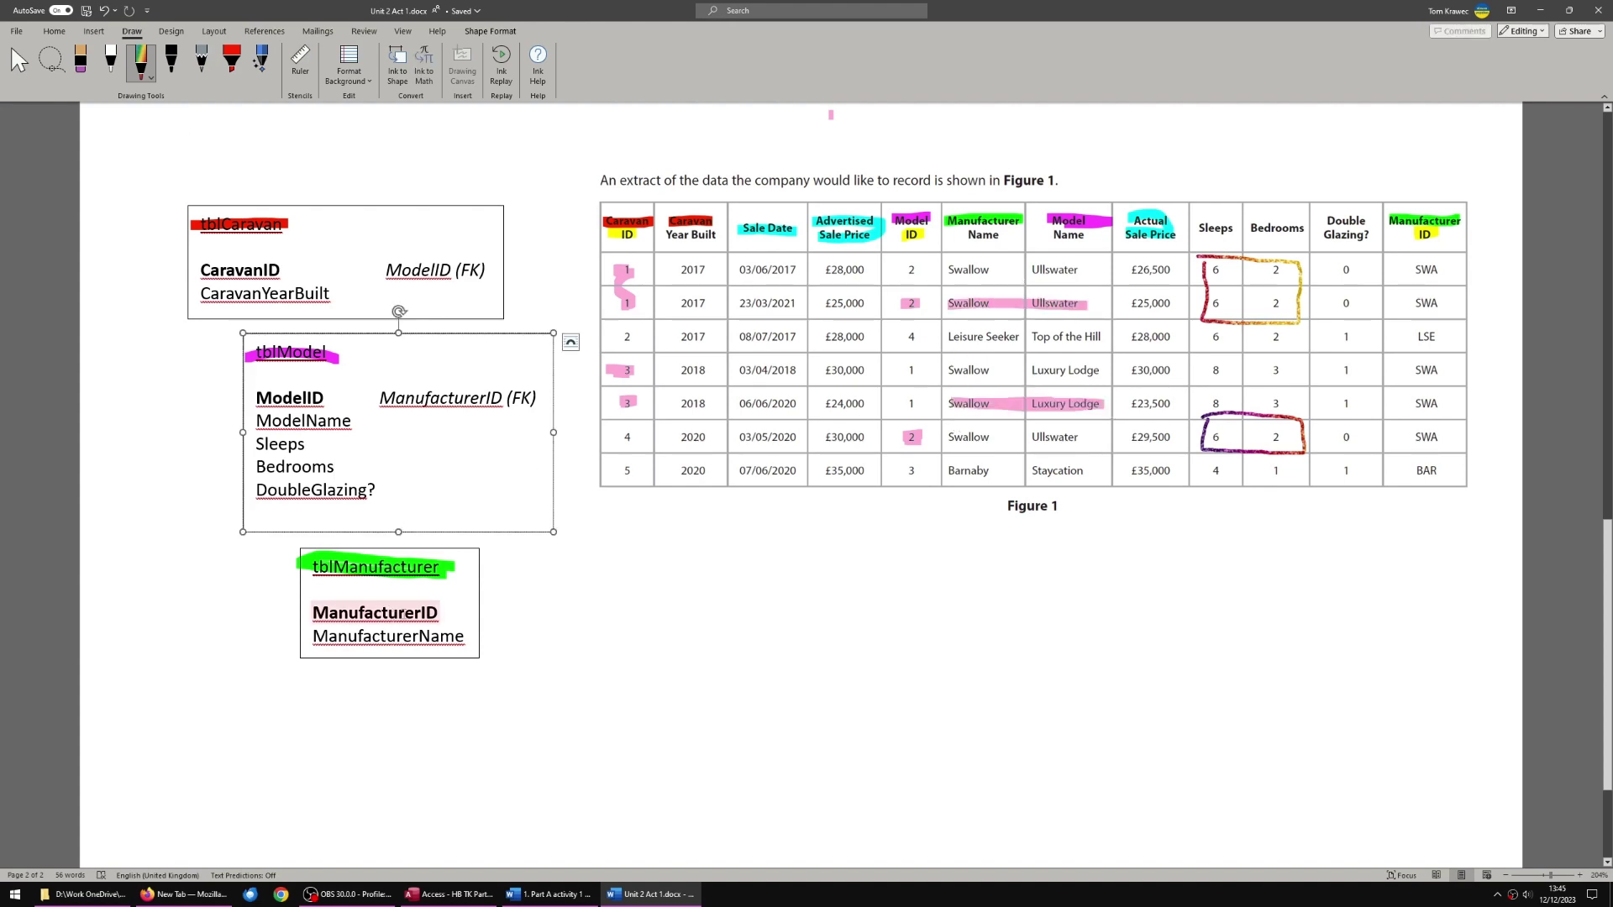
key("Tab")
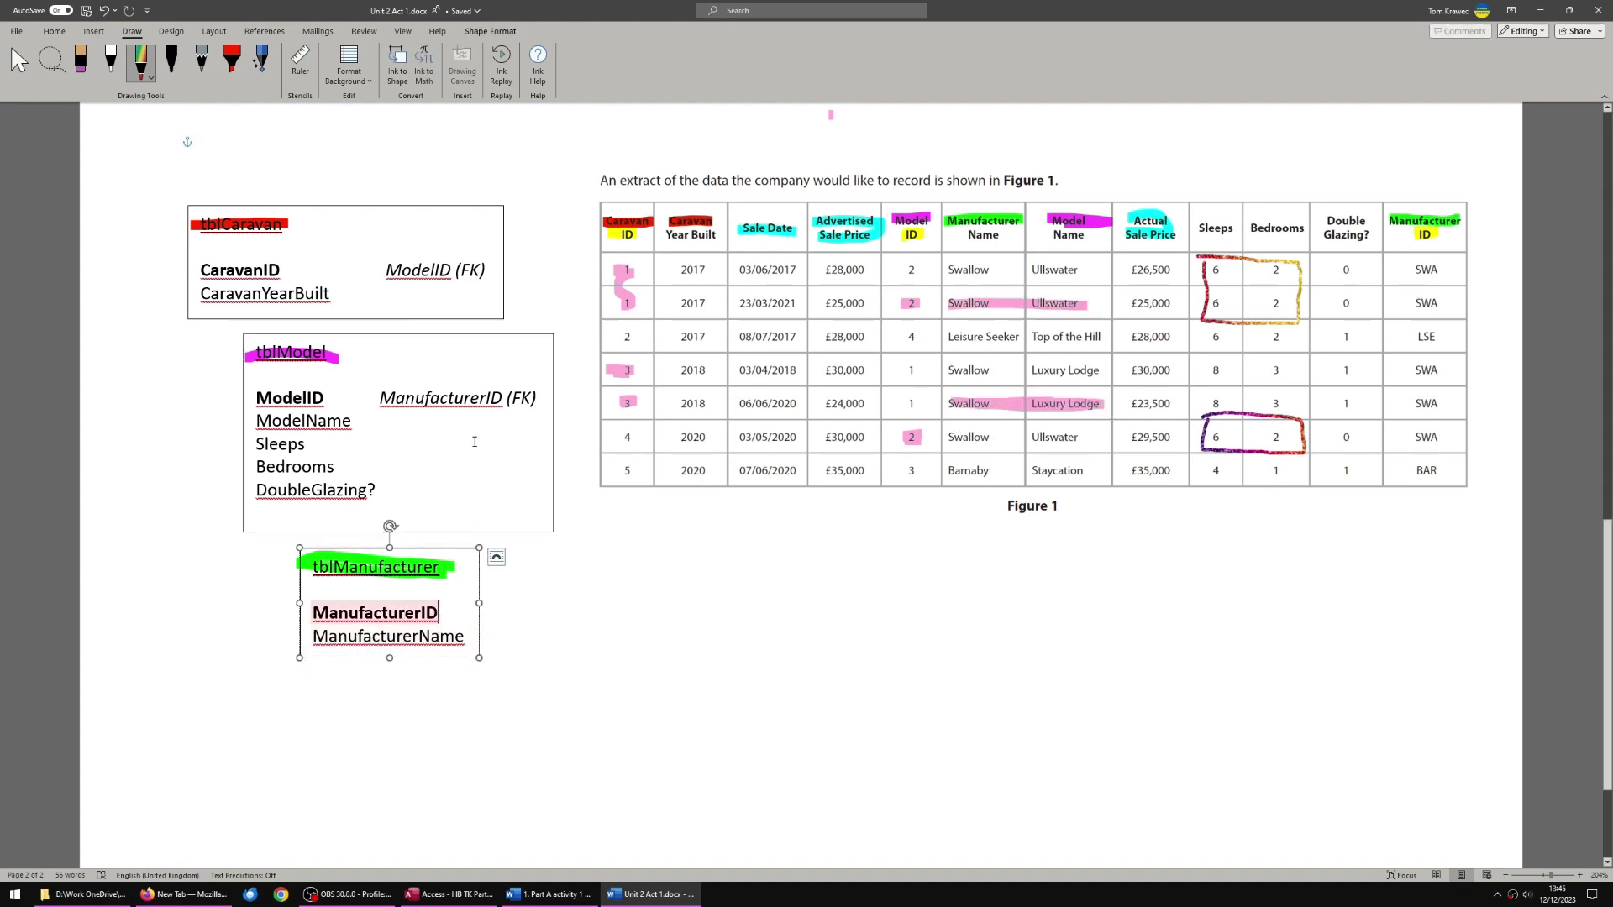
left_click_drag(539, 398, 381, 399)
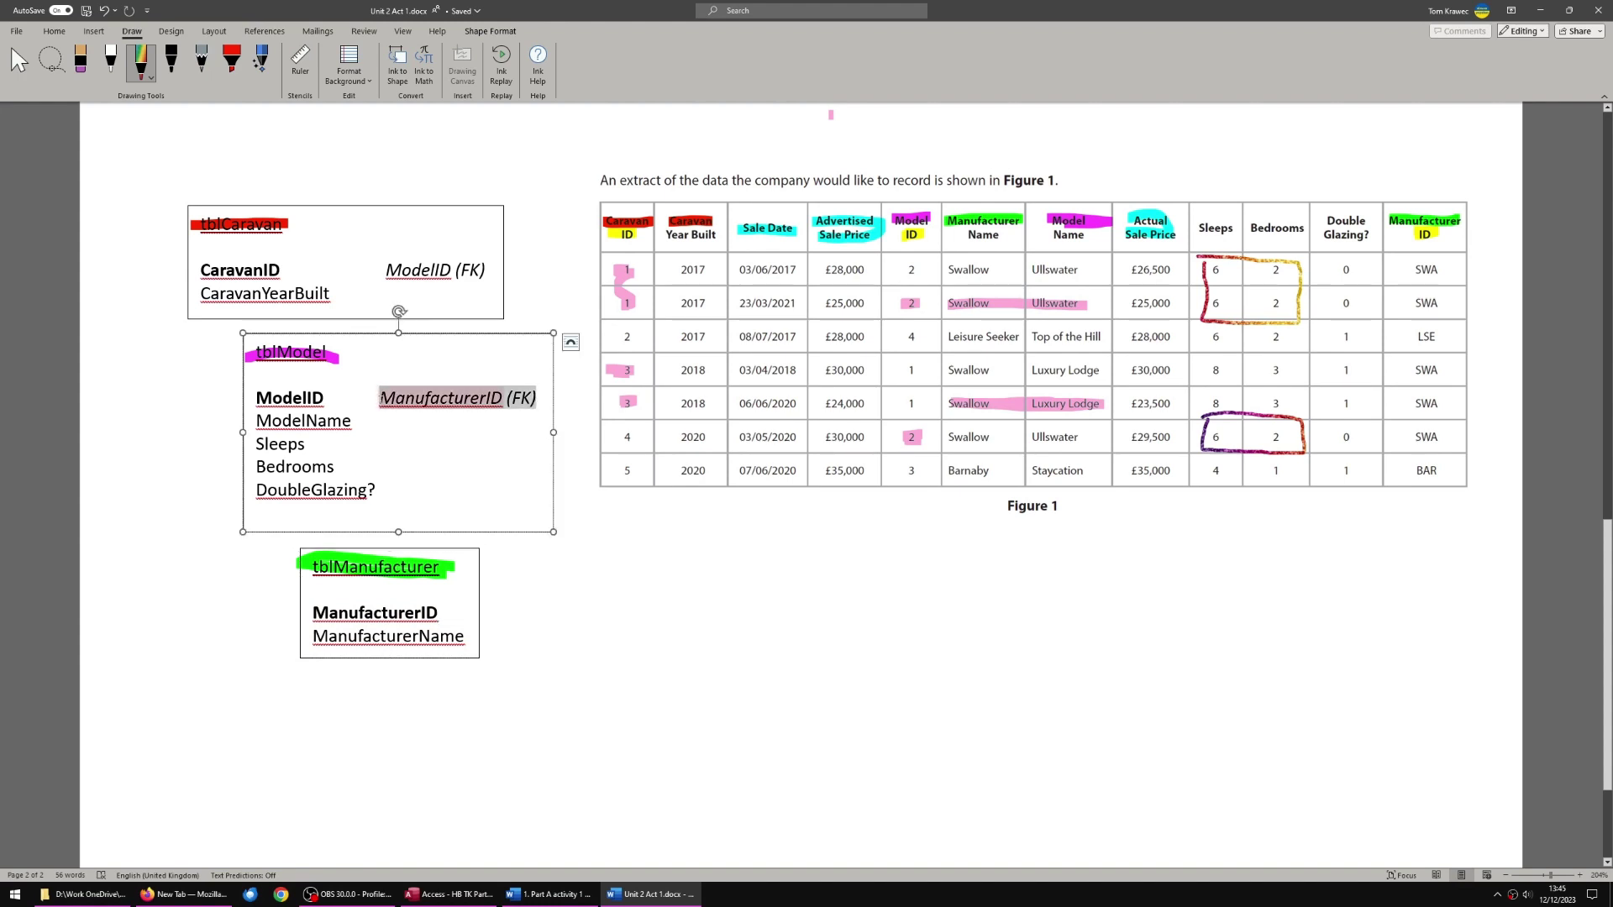
- Examine the ManufacturerID (FK) field in the tblModel box alongside the tblModel heading and ModelID key
left_click(363, 402)
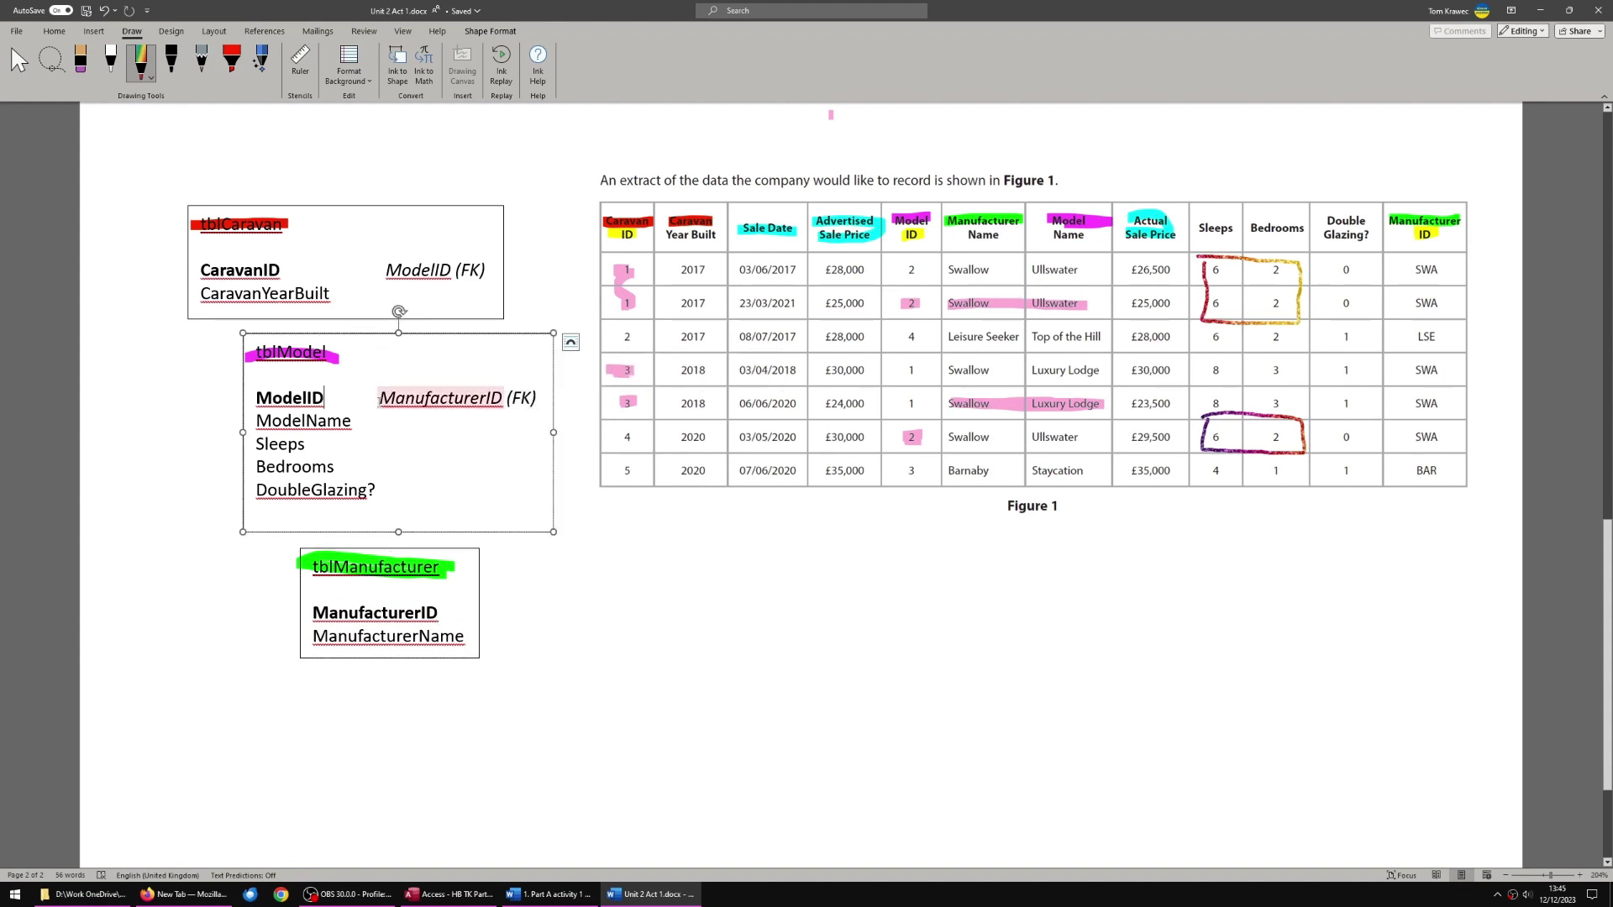
left_click_drag(379, 402, 521, 401)
left_click_drag(335, 353, 244, 356)
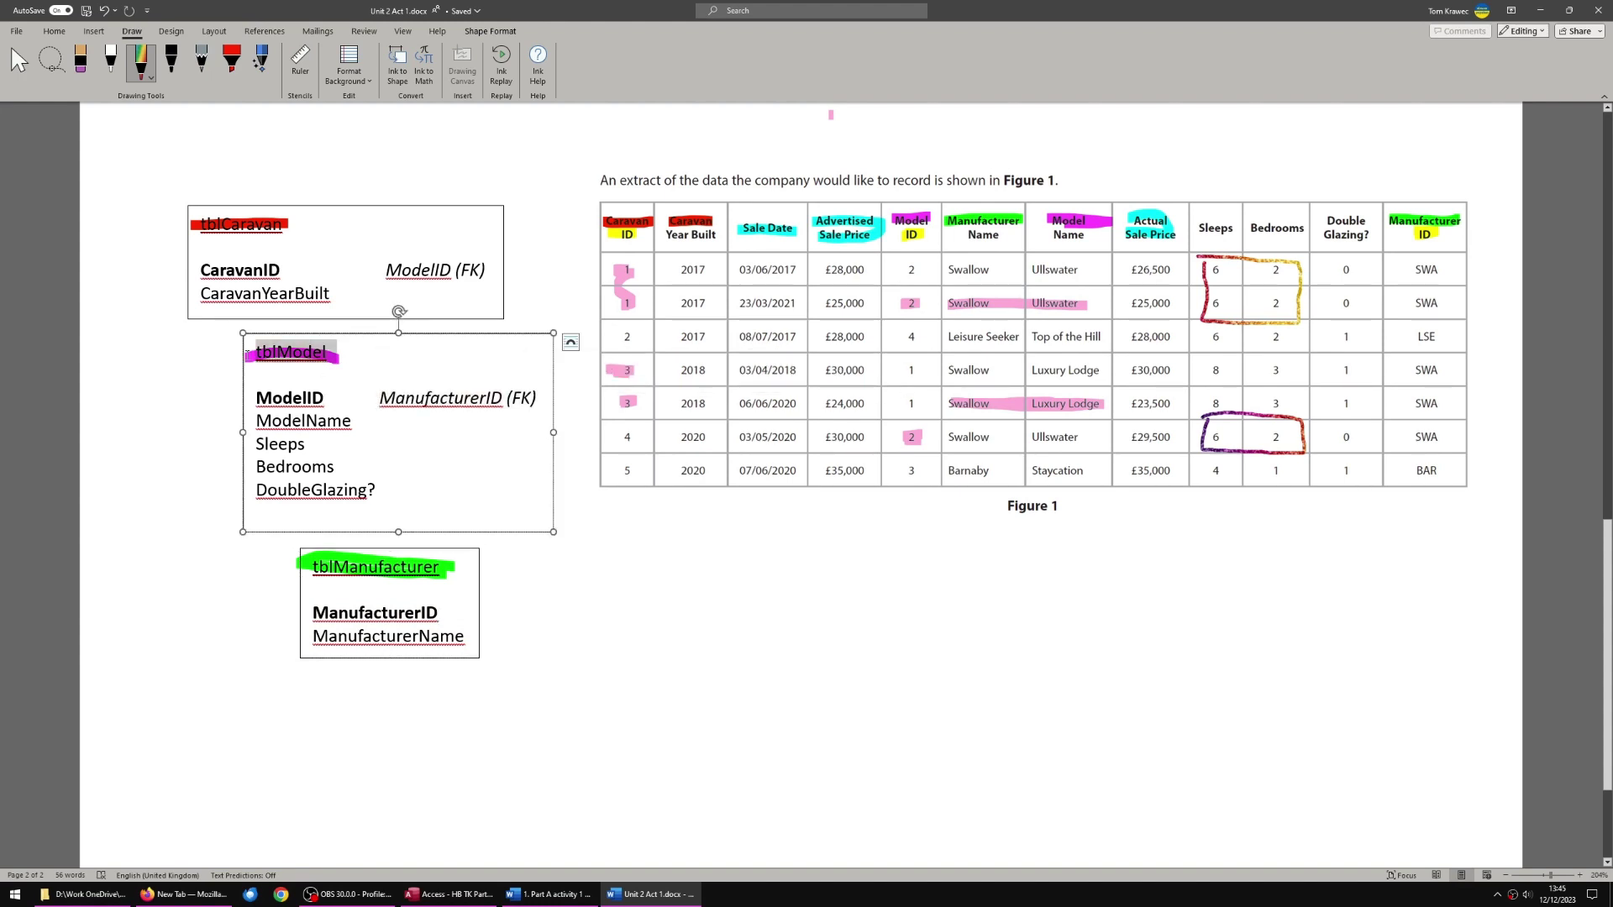
left_click(297, 383)
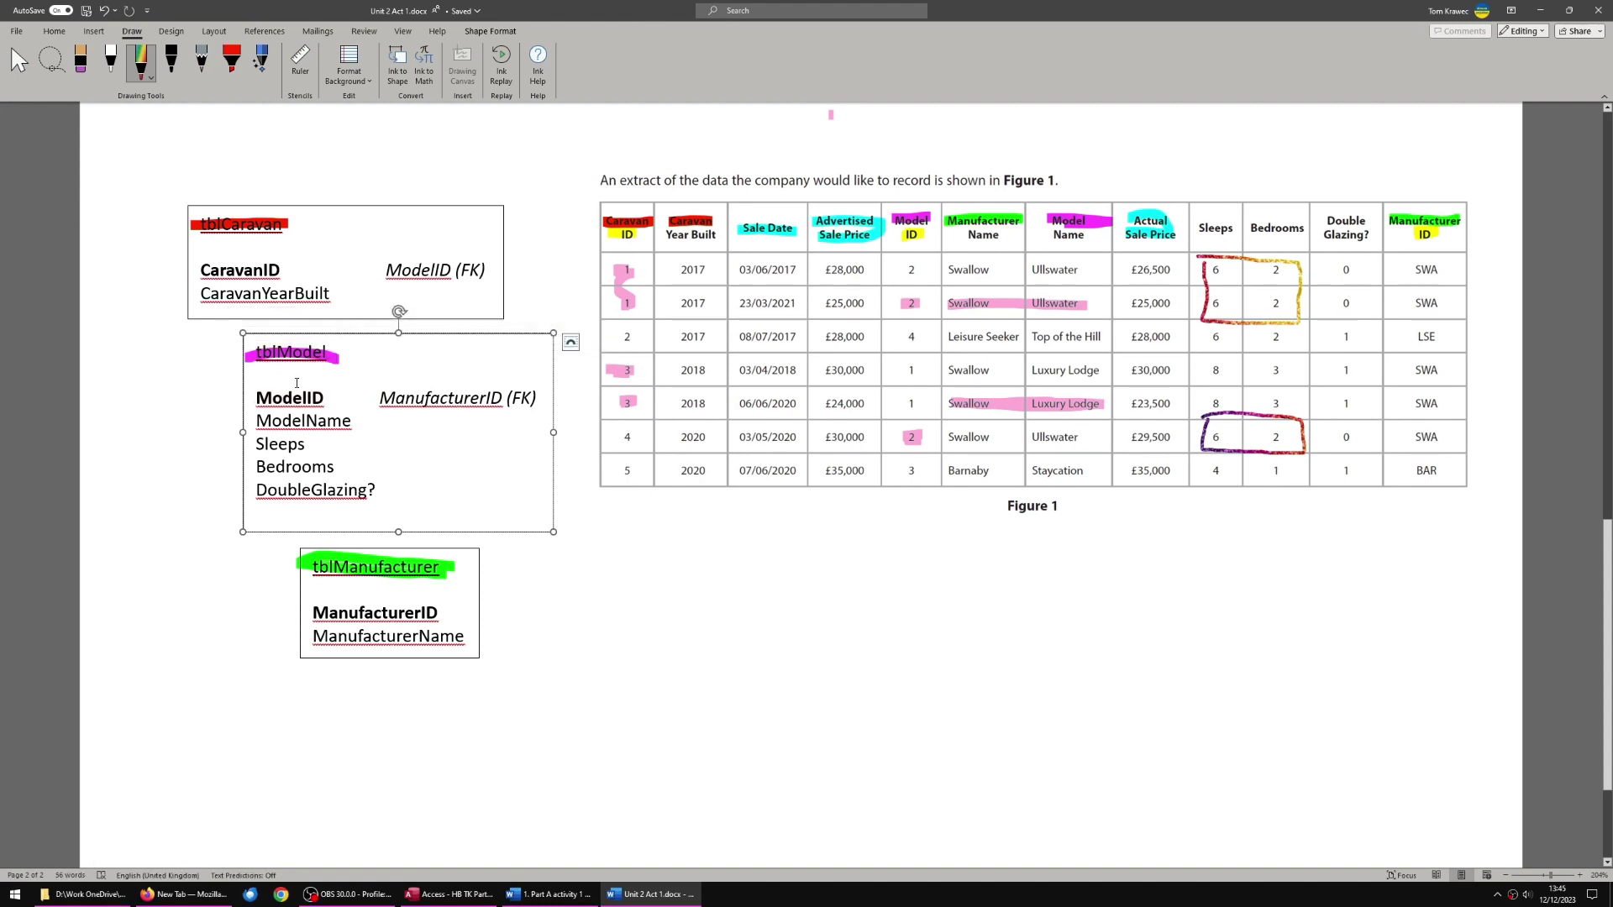
left_click(441, 393)
left_click(433, 360)
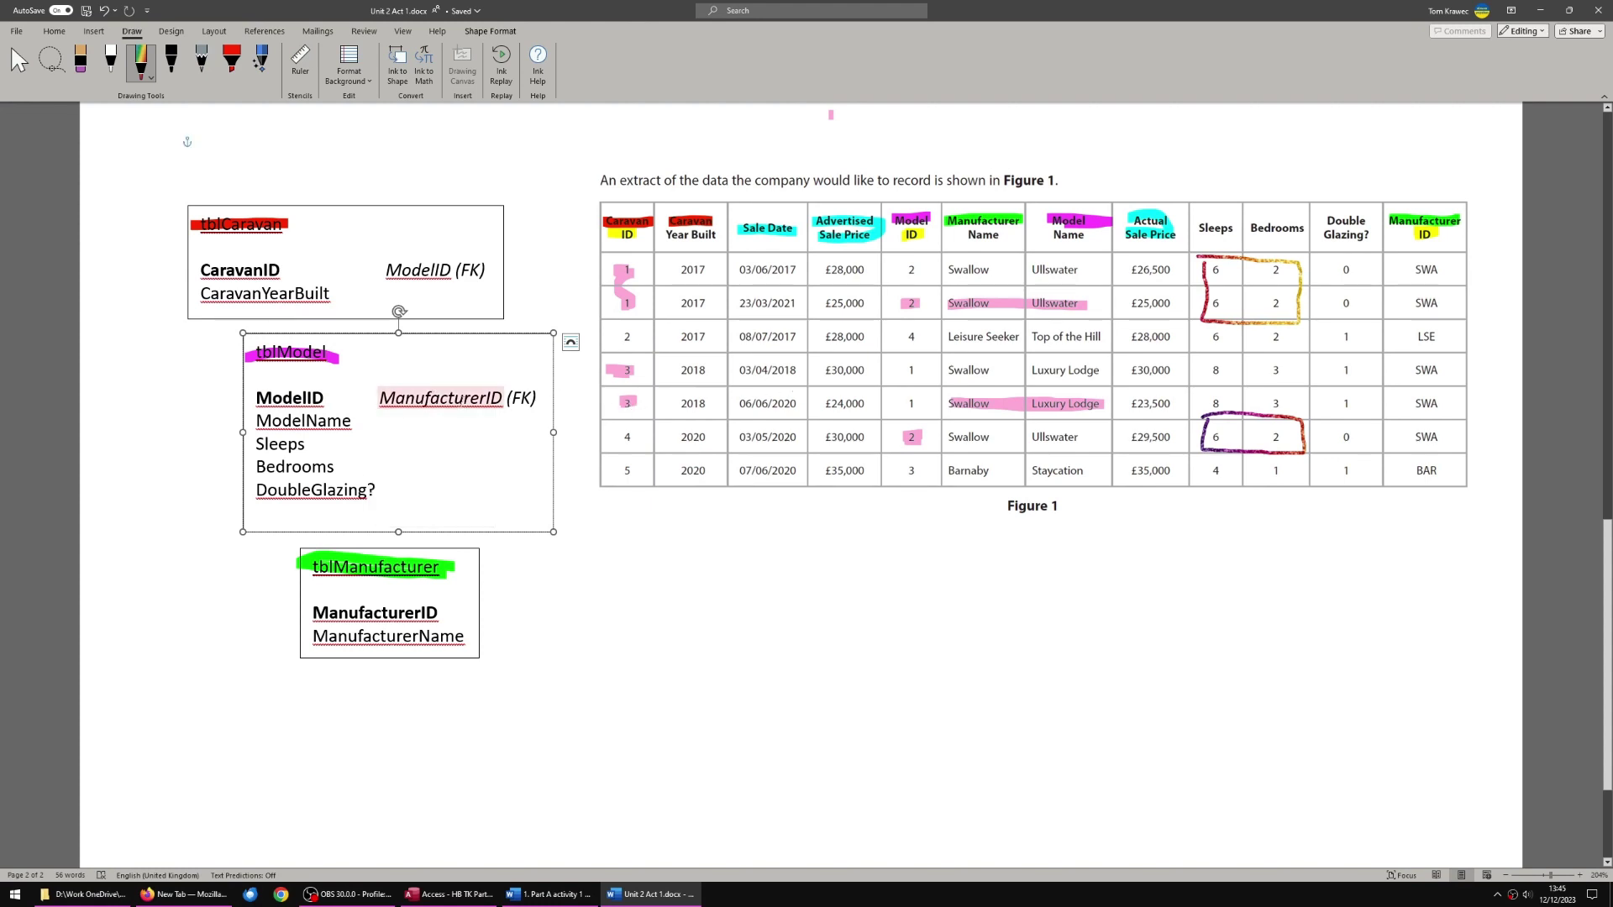
right_click(466, 399)
key("Escape")
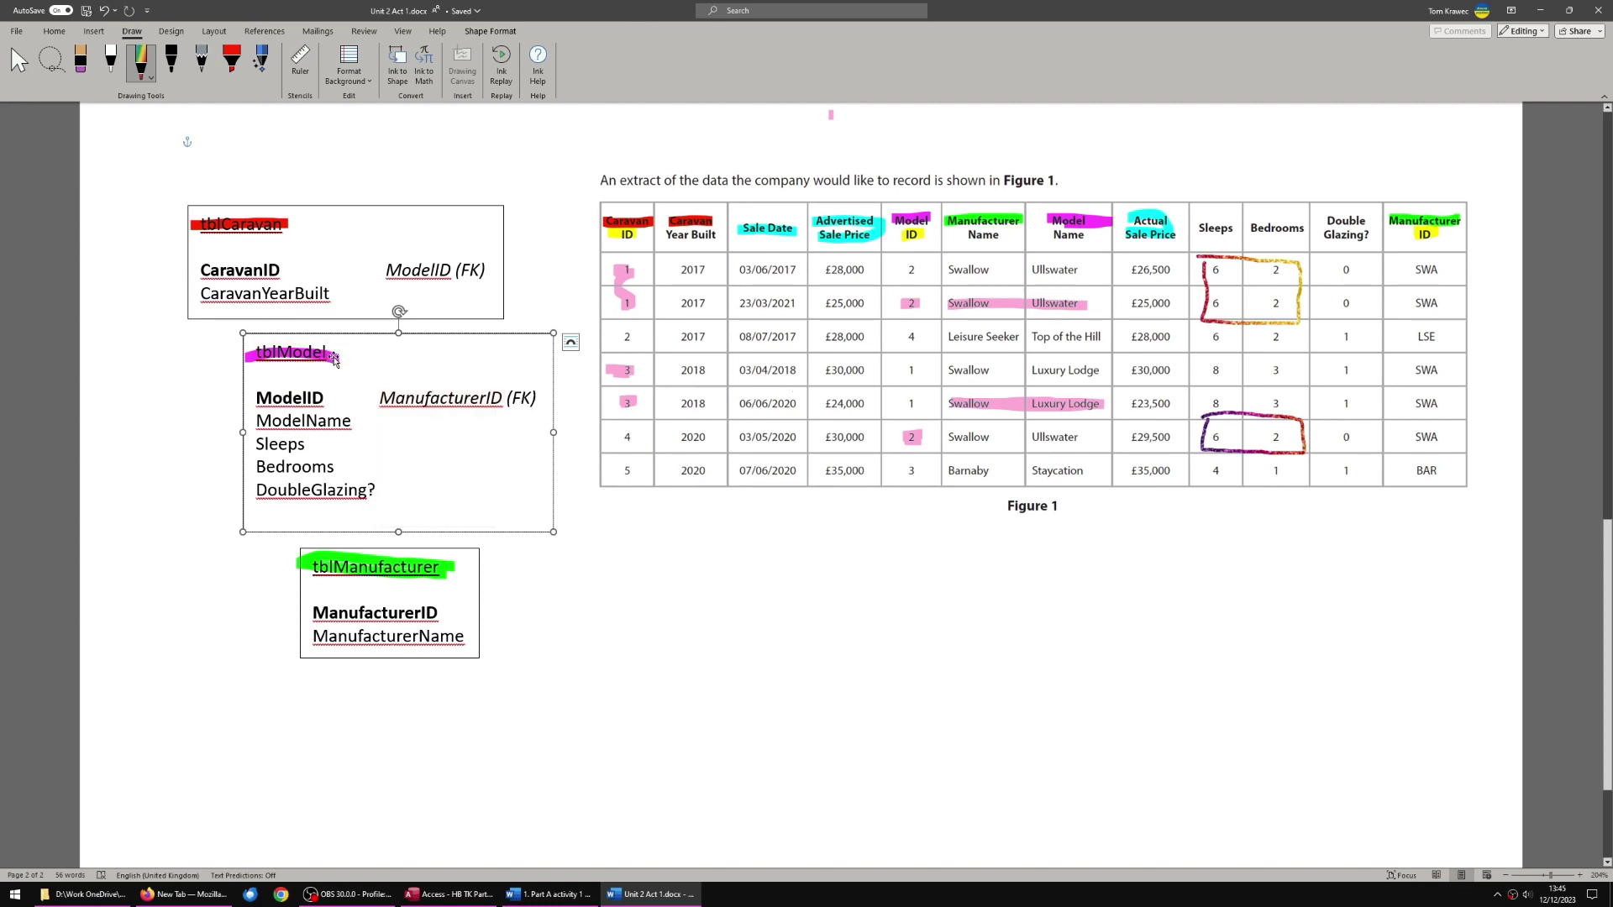
- Compare tblModel's ManufacturerID (FK) field with the ManufacturerID and ManufacturerName fields in tblManufacturer
left_click(291, 354)
left_click(413, 355)
right_click(428, 396)
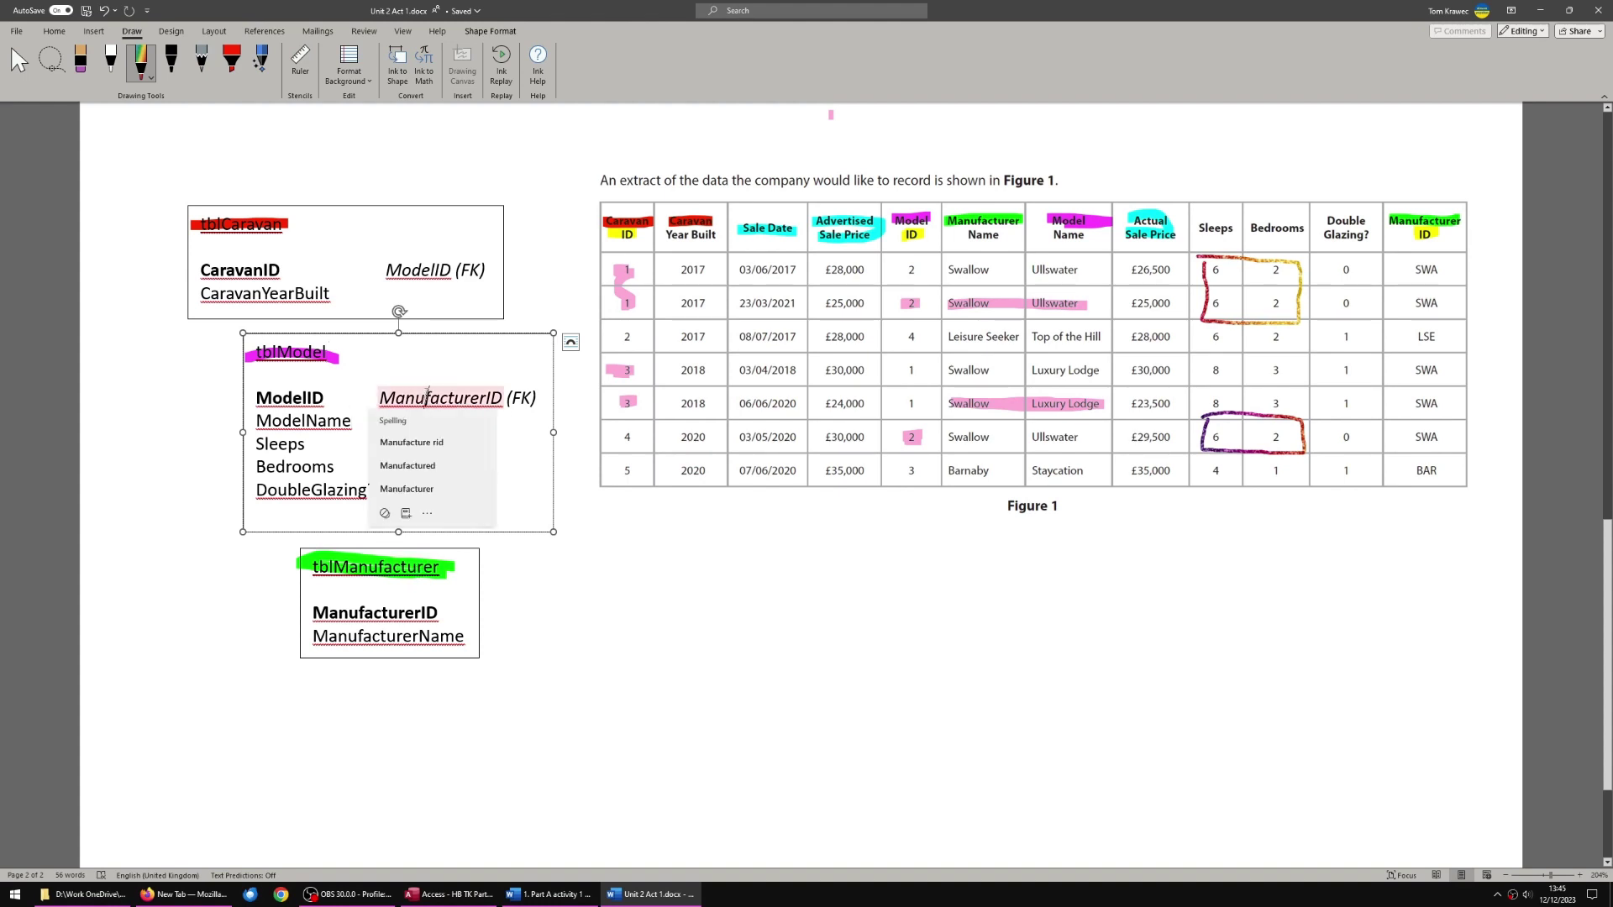
left_click(307, 354)
left_click(420, 633)
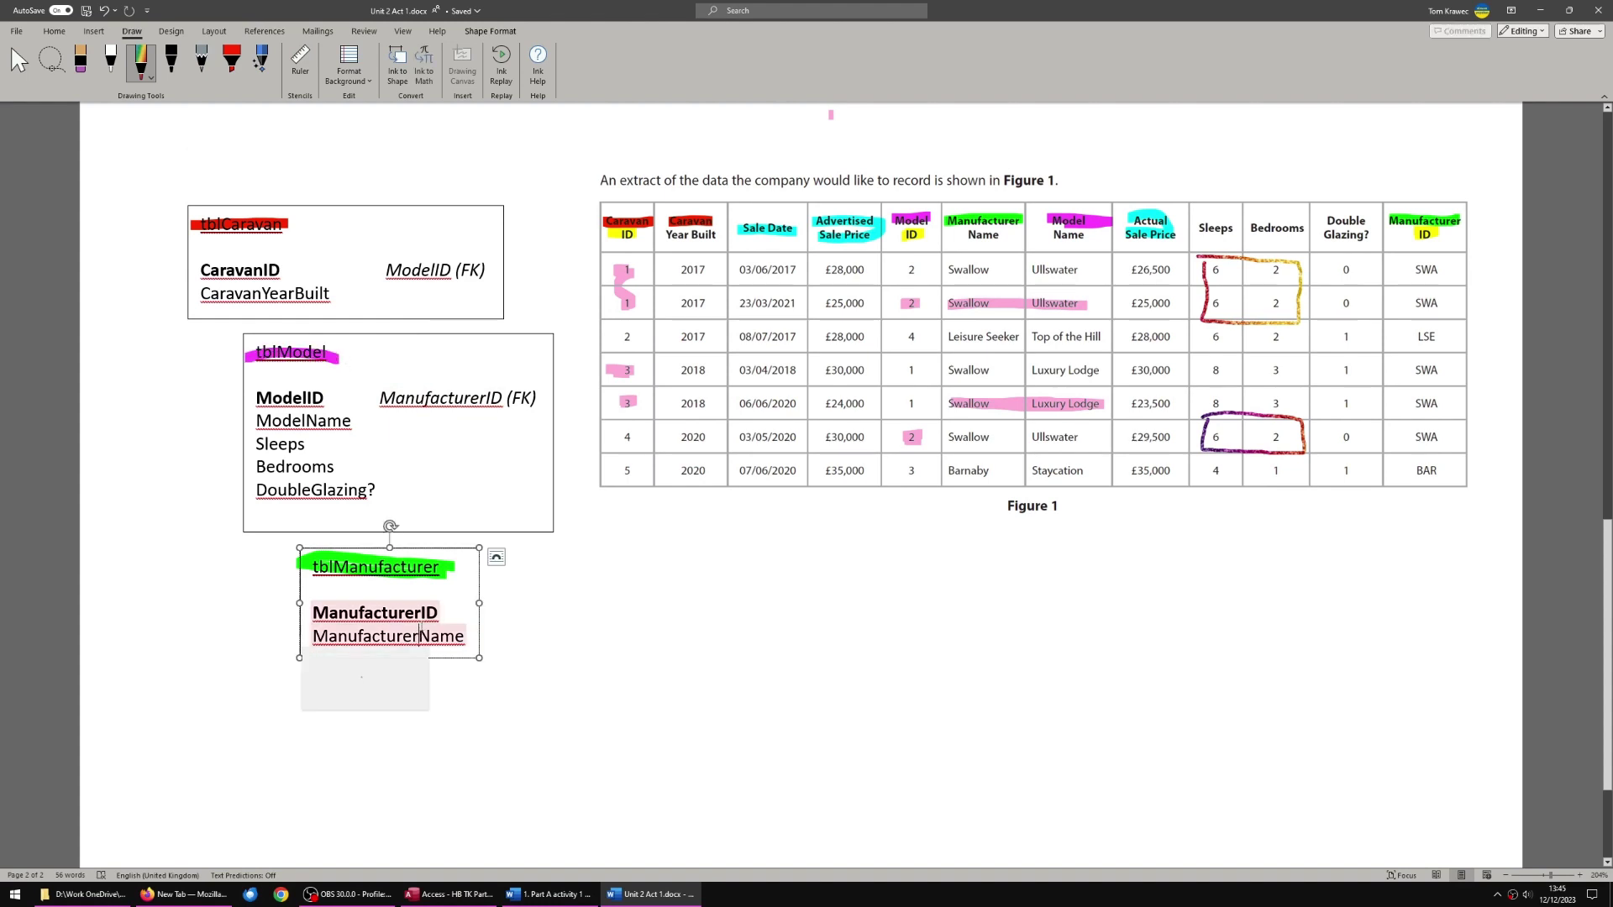
left_click(290, 352)
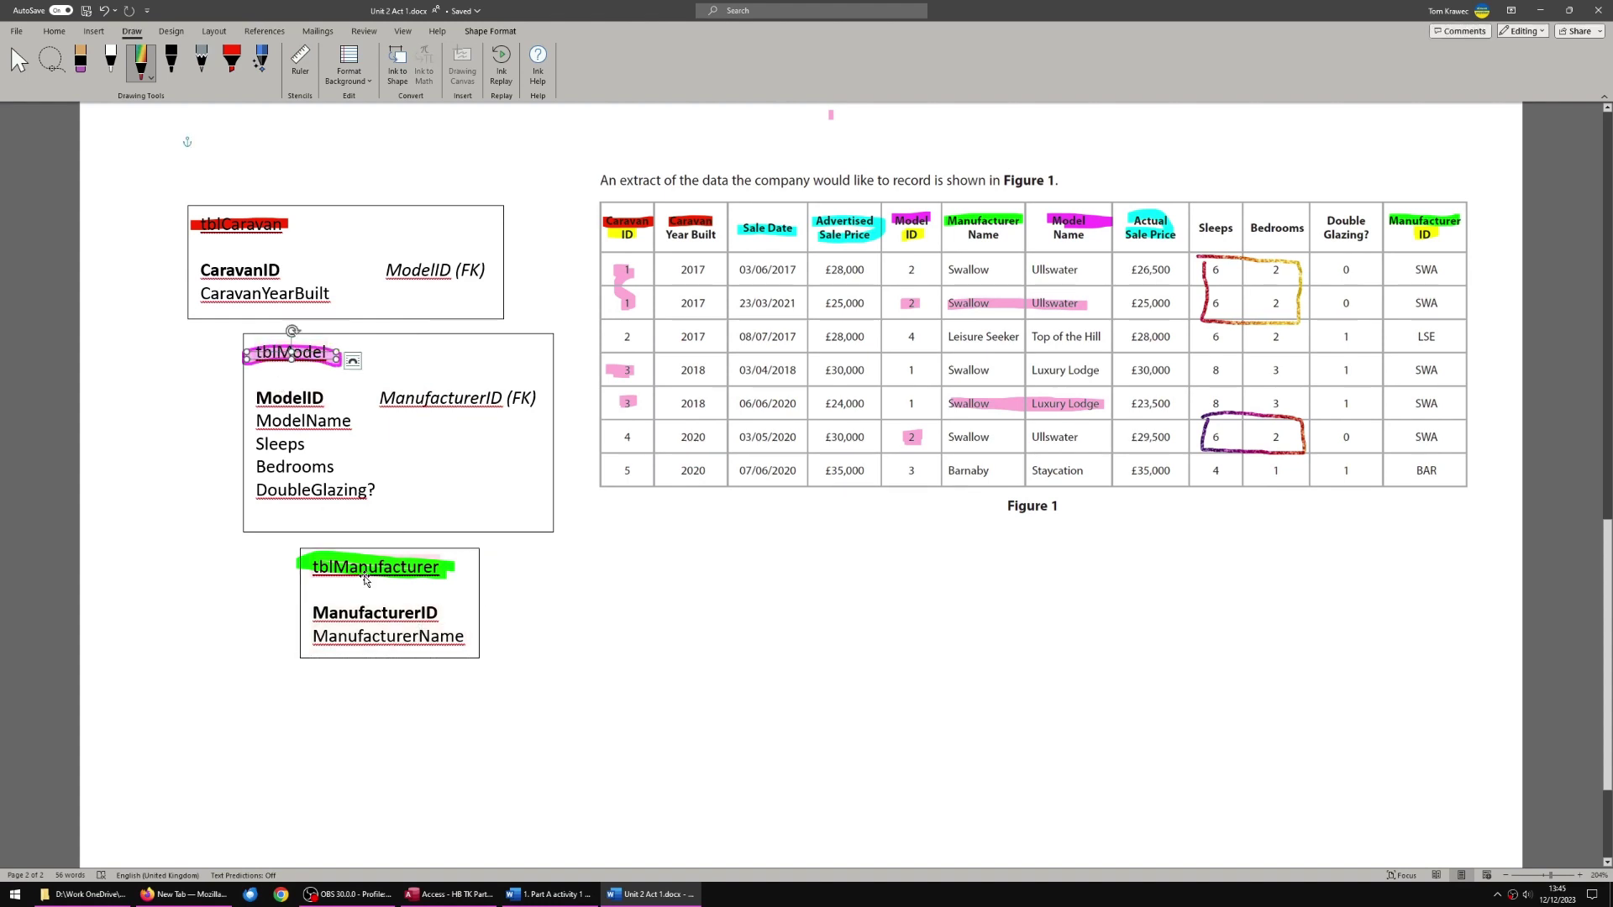
left_click(400, 595)
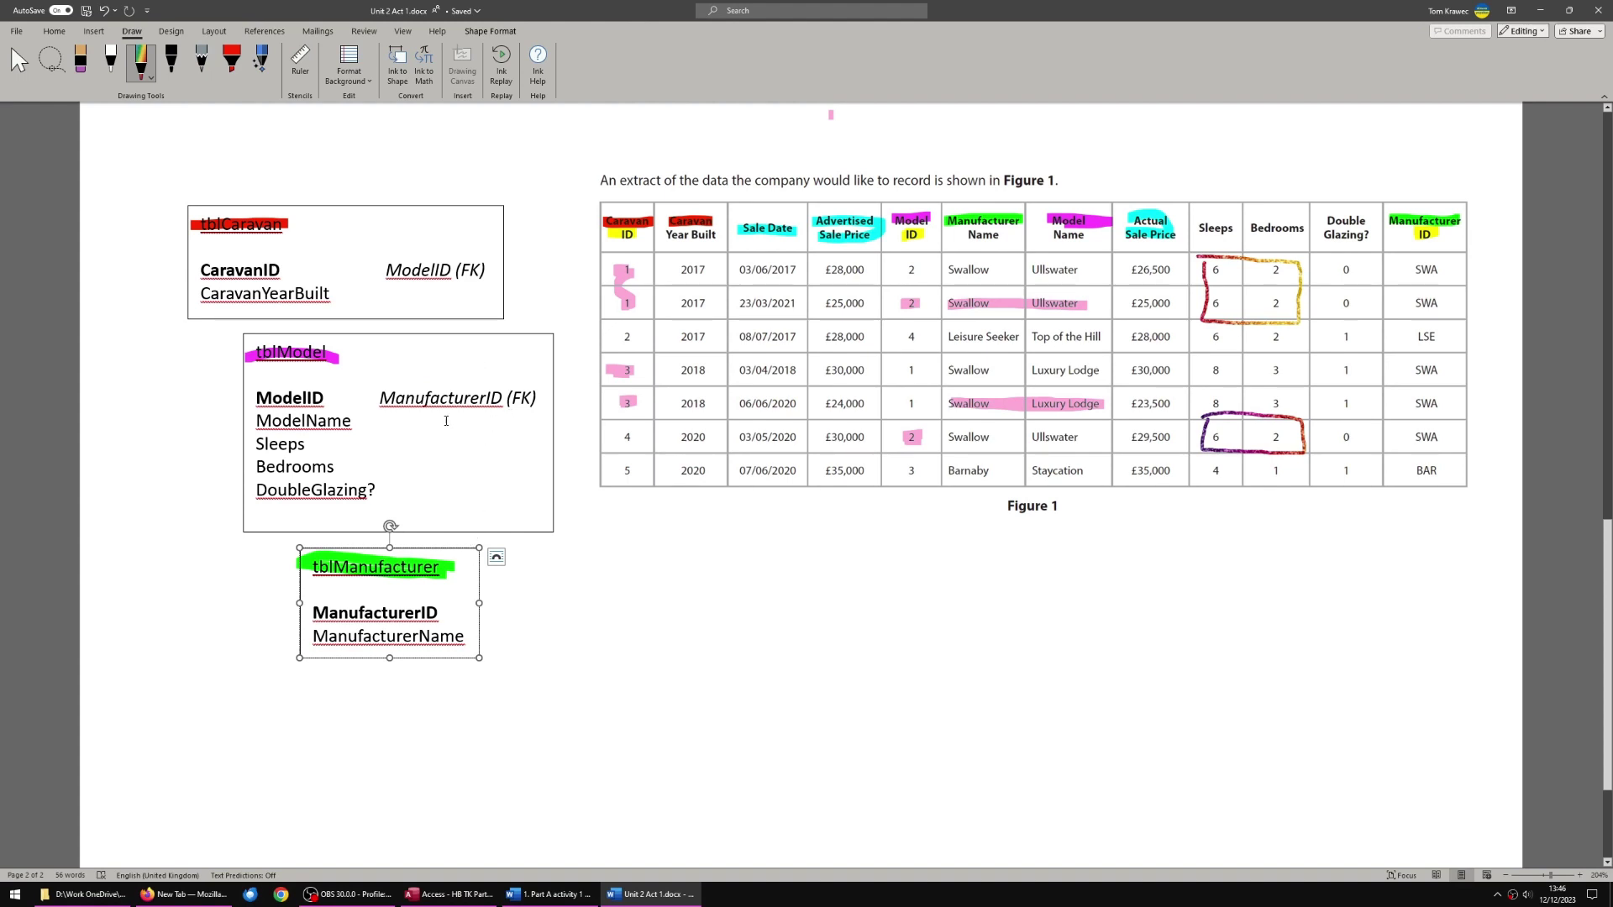
- Check the Swallow rows' Model ID, Manufacturer Name and Manufacturer ID values in Figure 1 against tblModel's ManufacturerID (FK) field
left_click(992, 294)
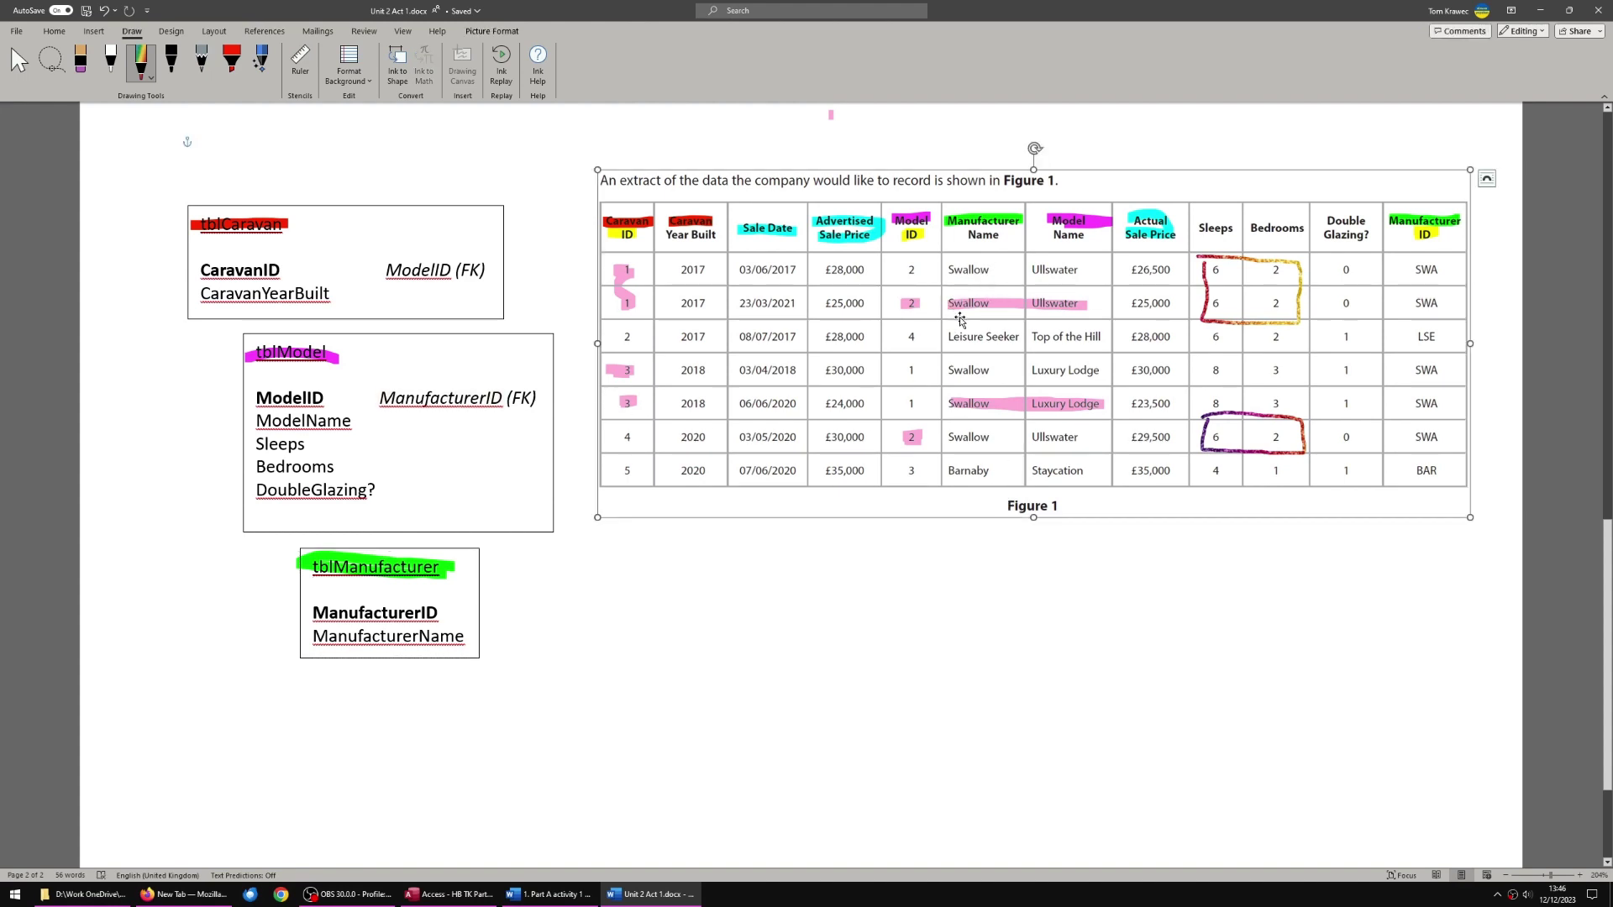
left_click(907, 306)
left_click(306, 384)
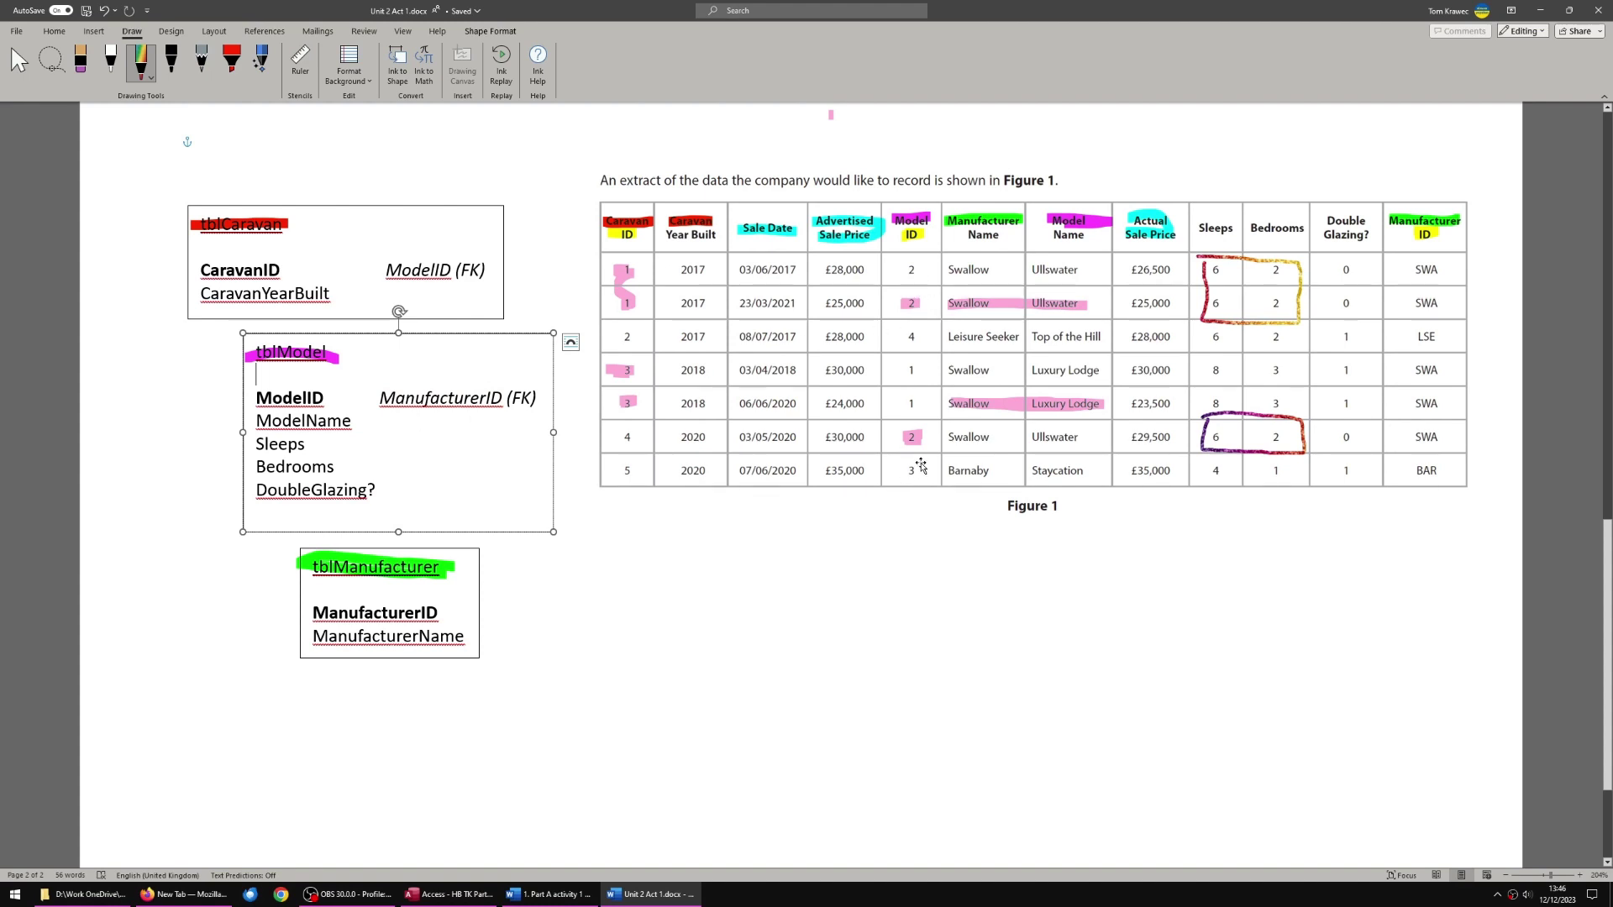
left_click(973, 306)
left_click(1432, 309)
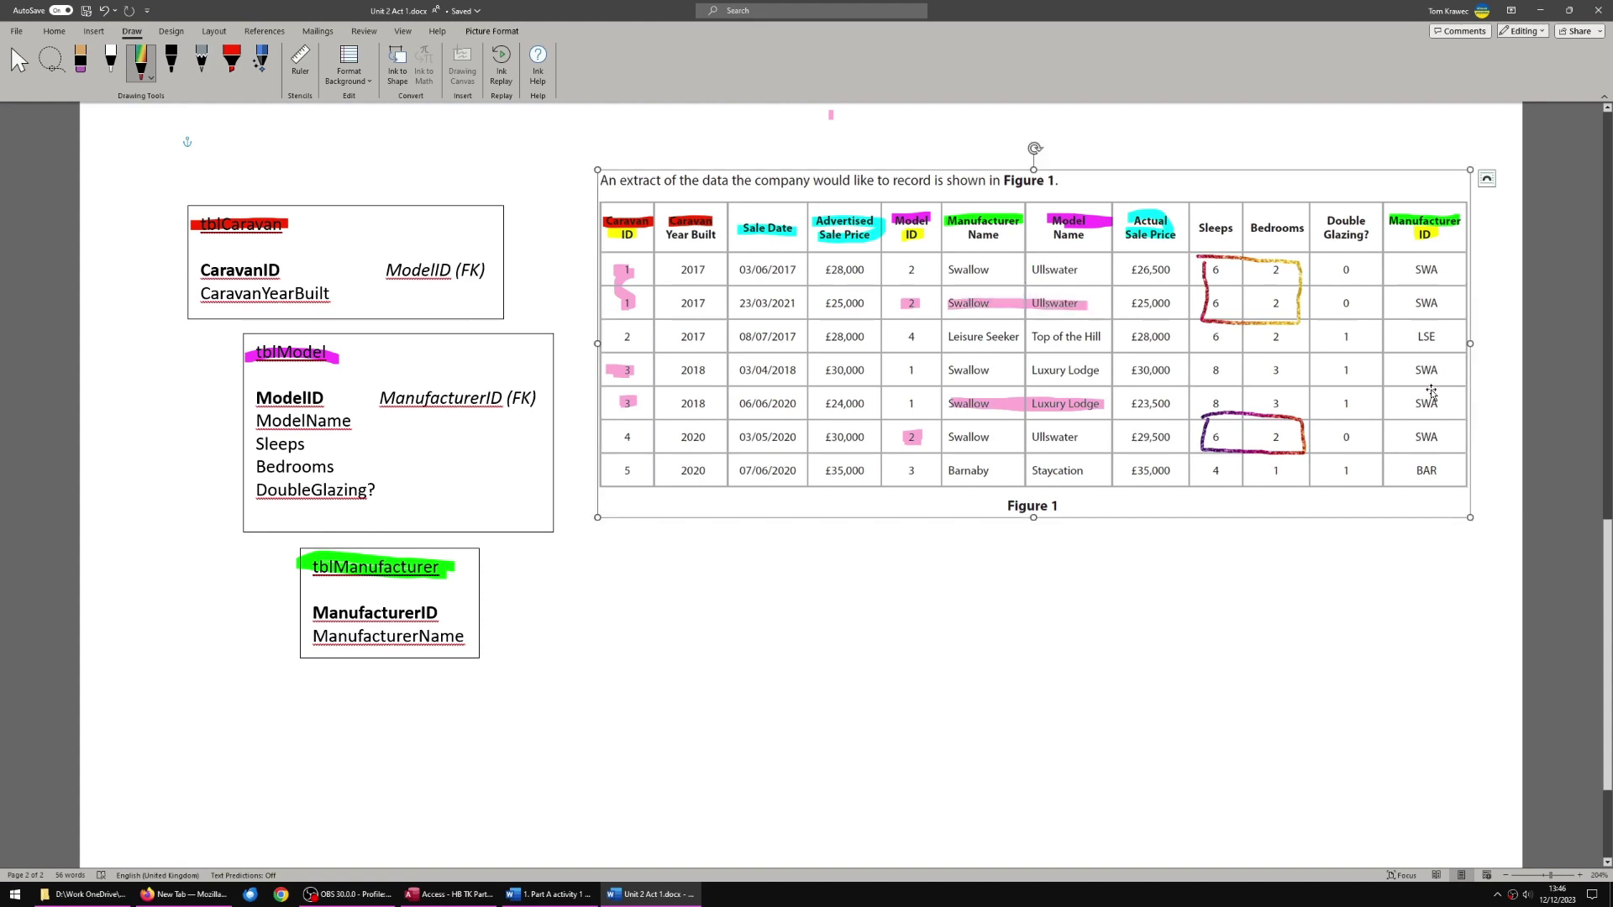
left_click(959, 406)
left_click(968, 299)
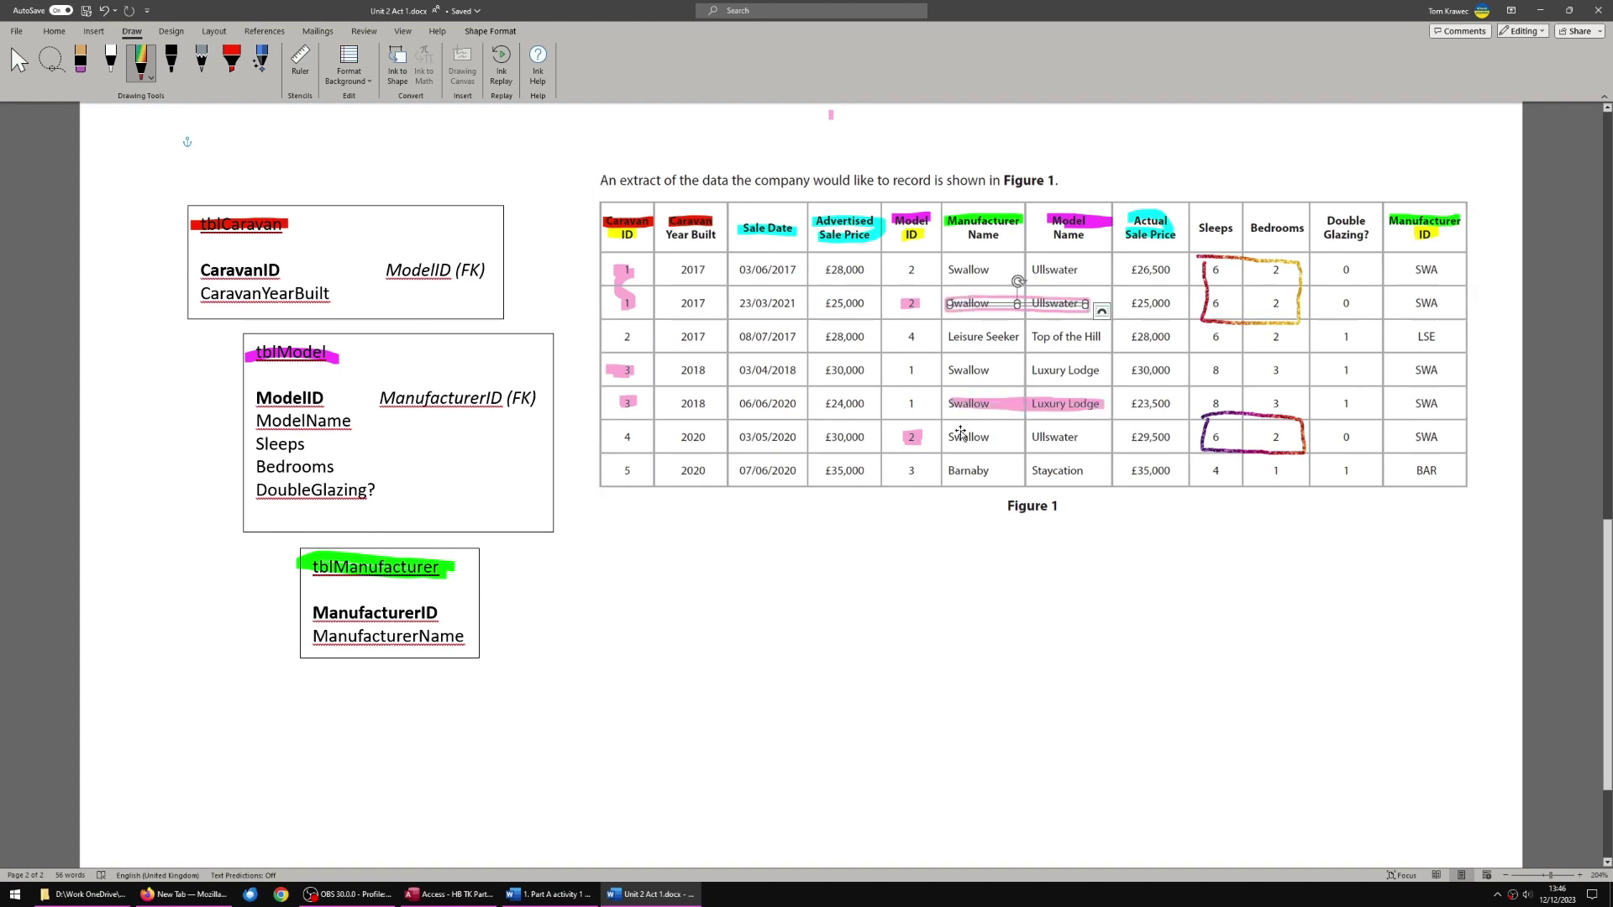
left_click(894, 404)
left_click(903, 305)
double_click(441, 399)
left_click(420, 534)
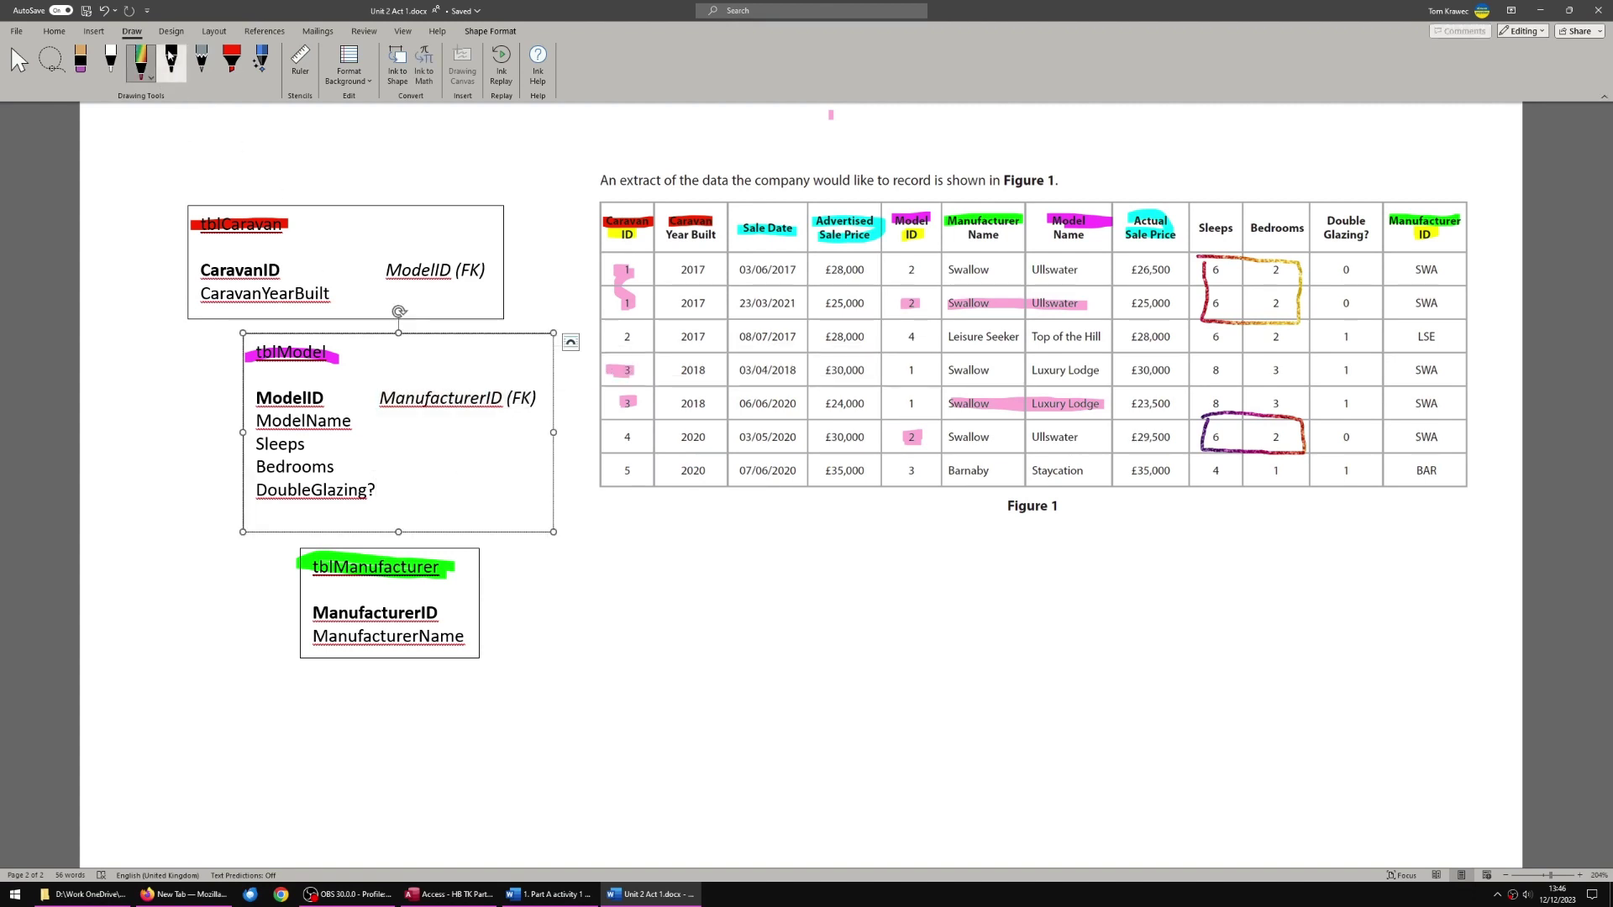
- Draw a black pen line from tblManufacturer's ManufacturerID up to tblModel's ManufacturerID (FK), ending in a crow's foot
left_click(756, 666)
left_click(170, 63)
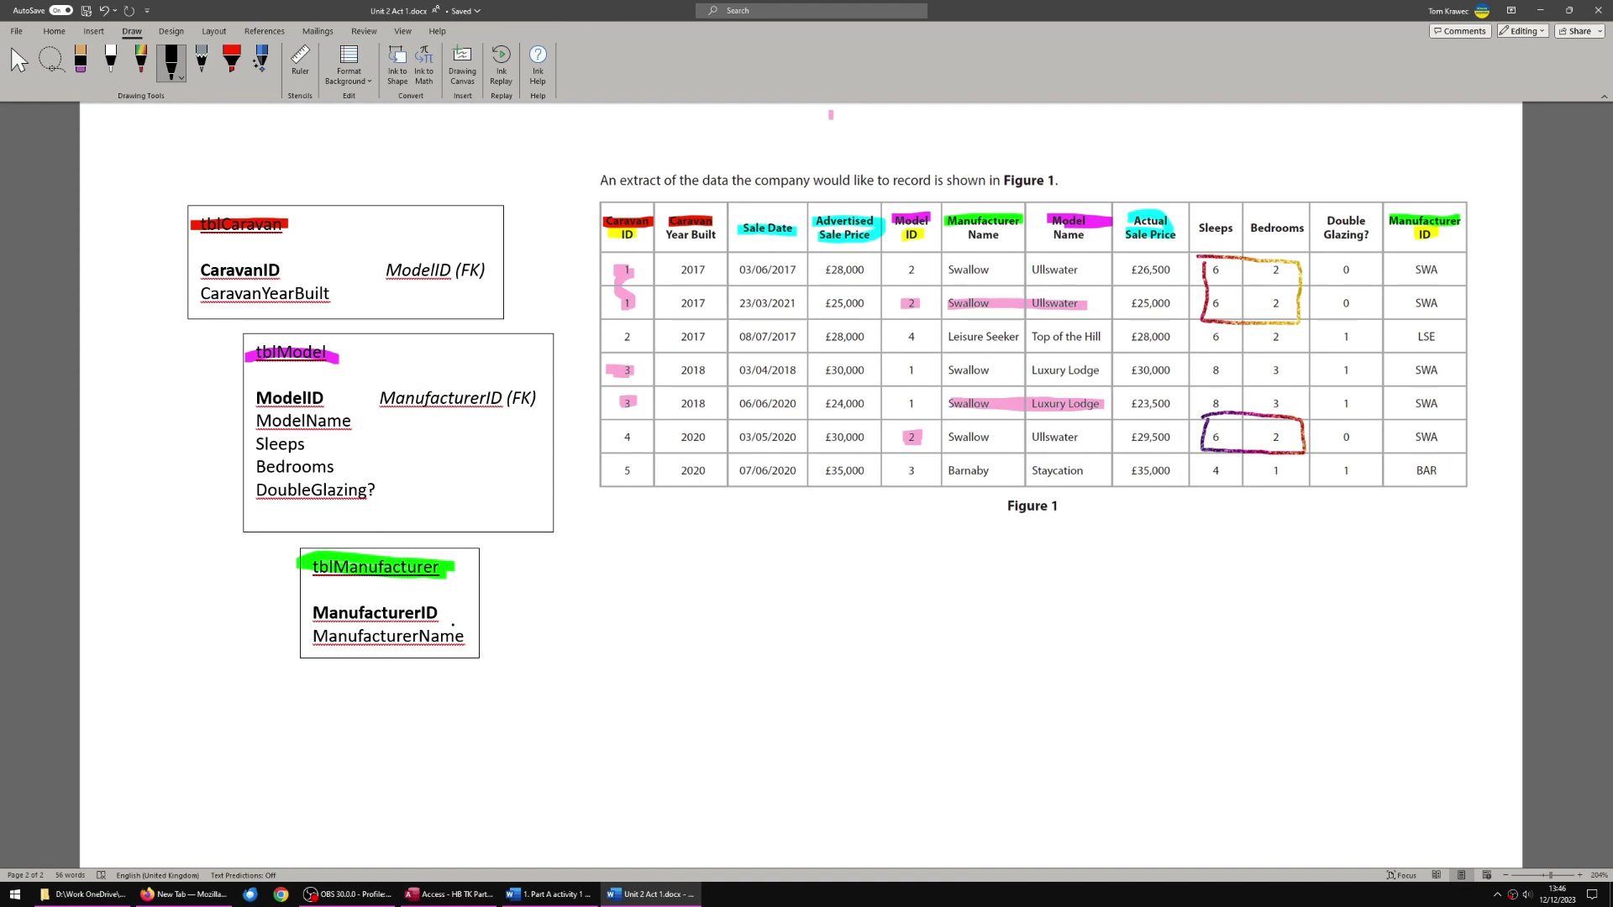
mouse_move(445, 617)
left_mouse_down()
mouse_move(489, 601)
mouse_move(478, 415)
left_mouse_up()
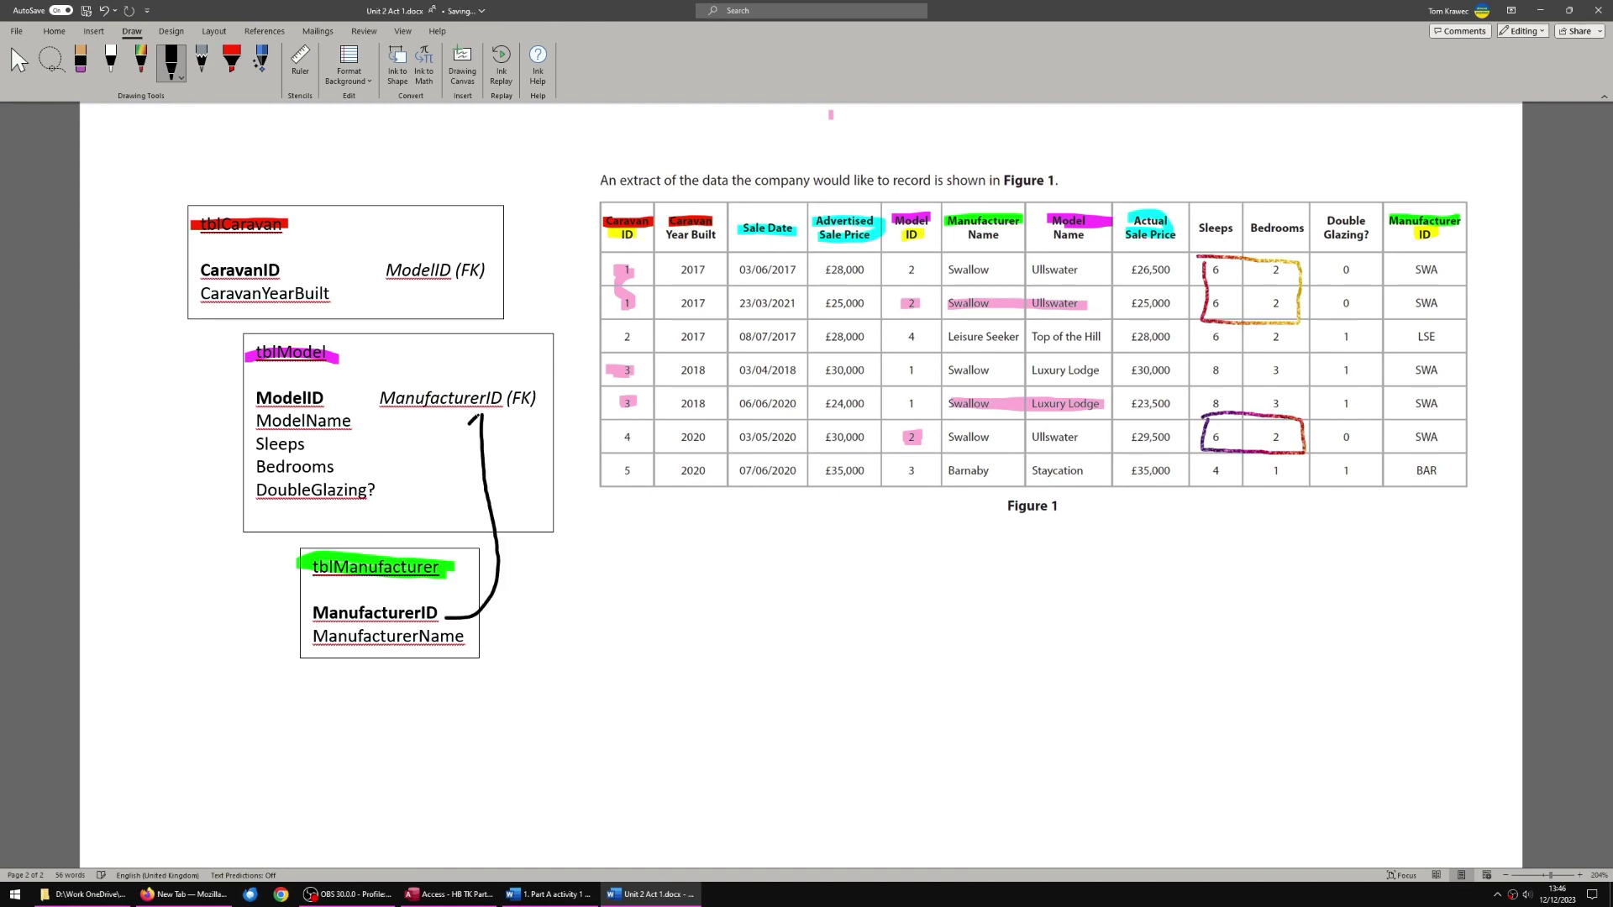
key("ctrl+z")
key("ctrl+z")
mouse_move(469, 414)
left_mouse_down()
mouse_move(481, 429)
mouse_move(499, 412)
left_mouse_up()
key("alt+Tab")
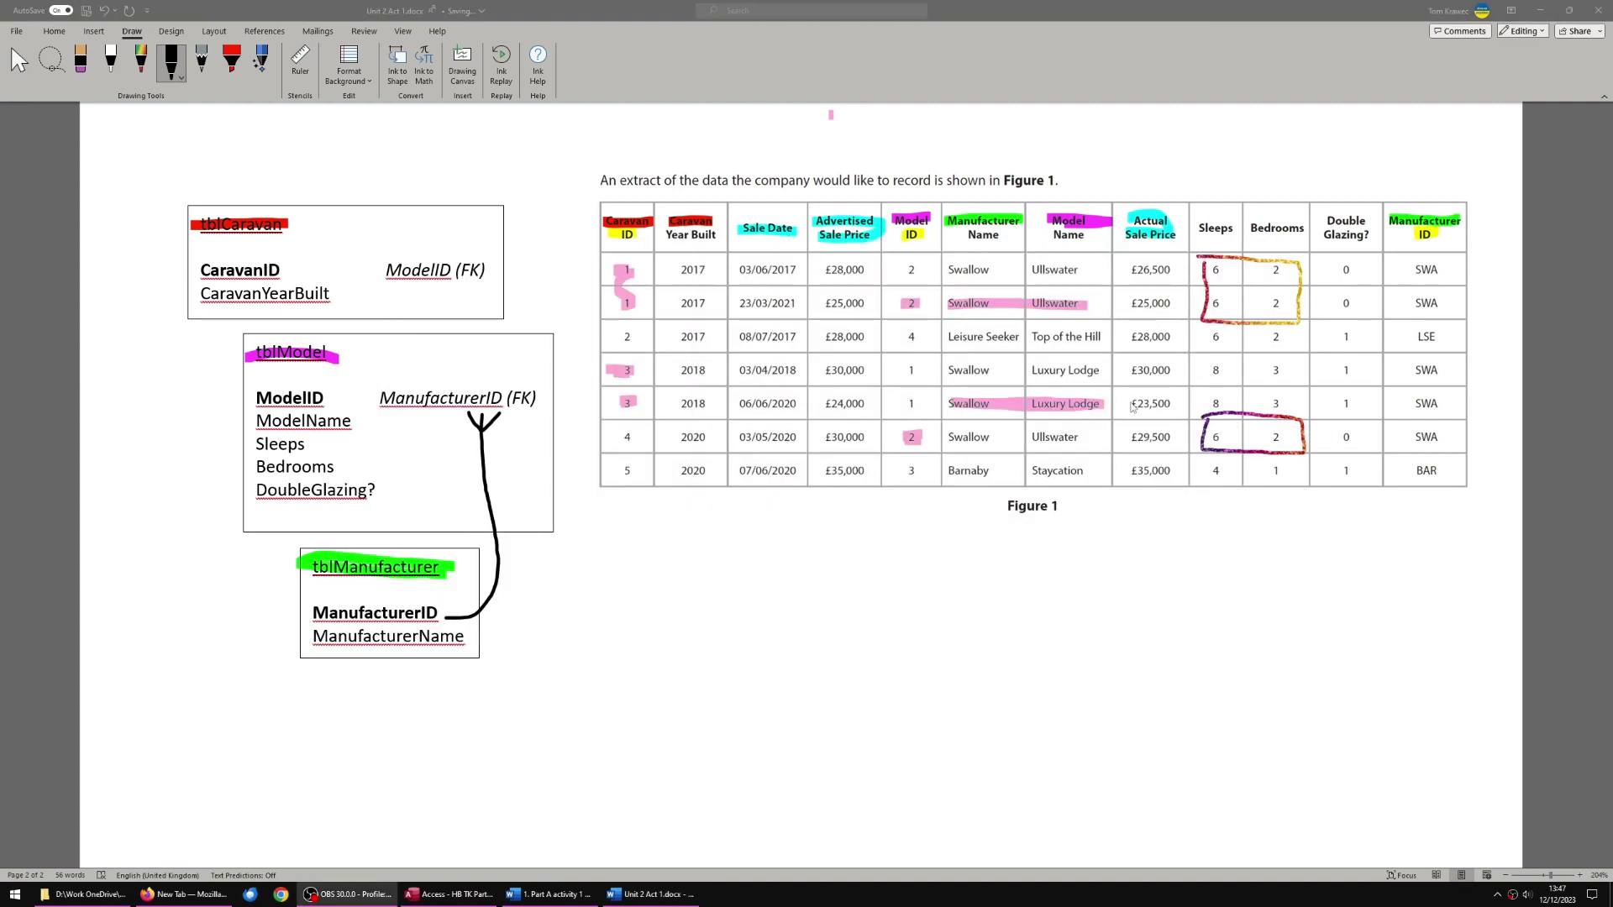
left_click(1081, 378)
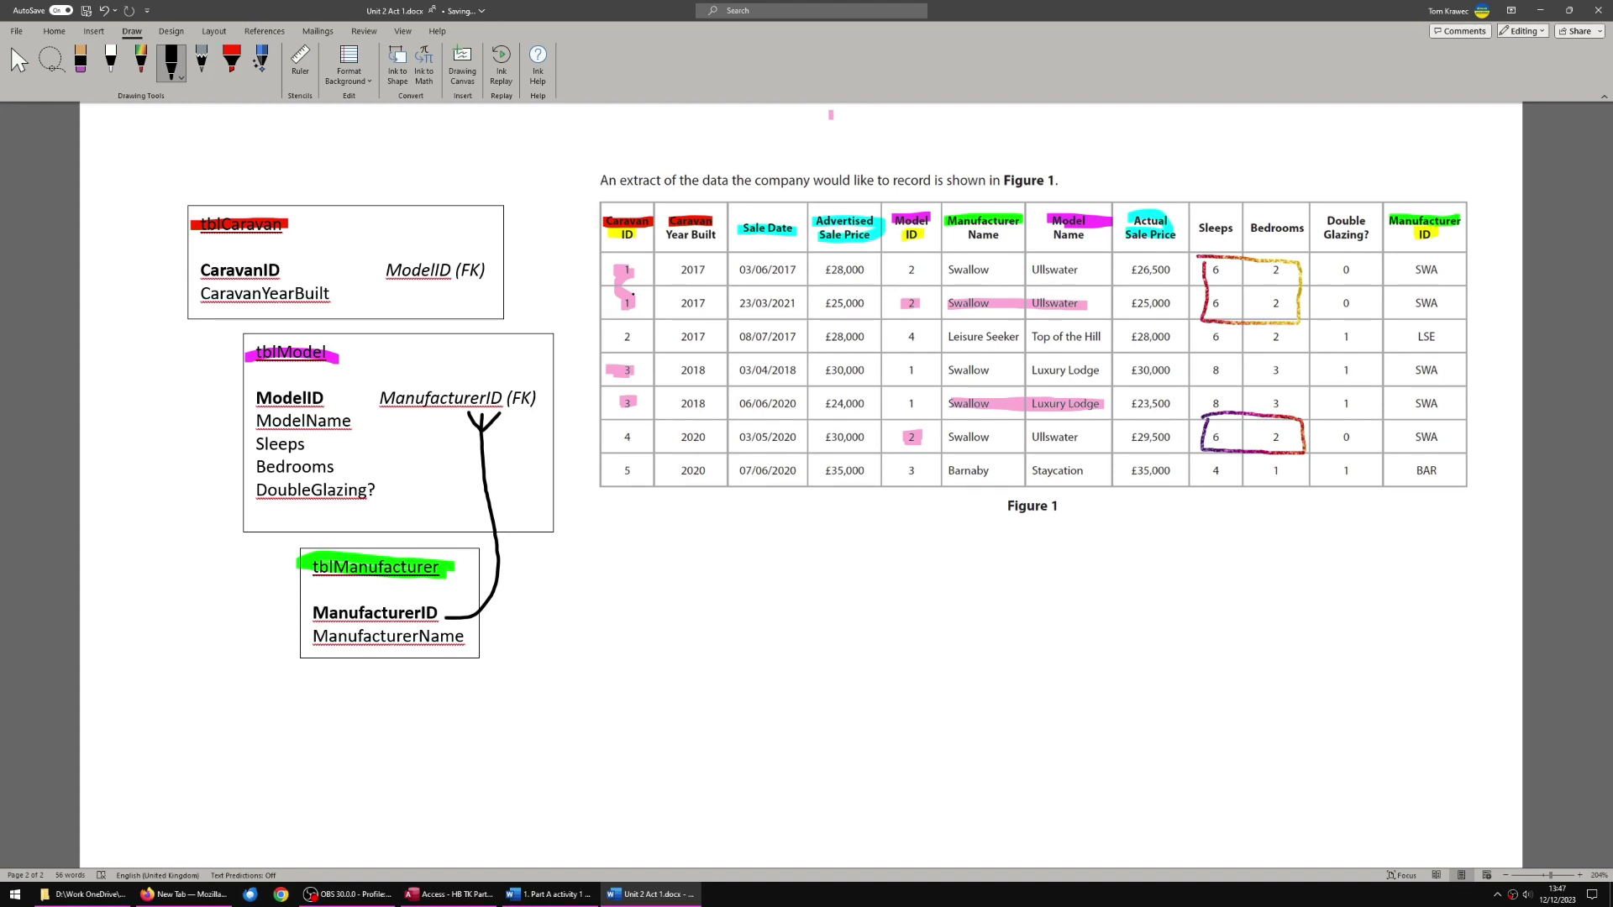
- Highlight the Caravan ID value 4 in Figure 1 in light pink
left_click(231, 60)
left_click(231, 60)
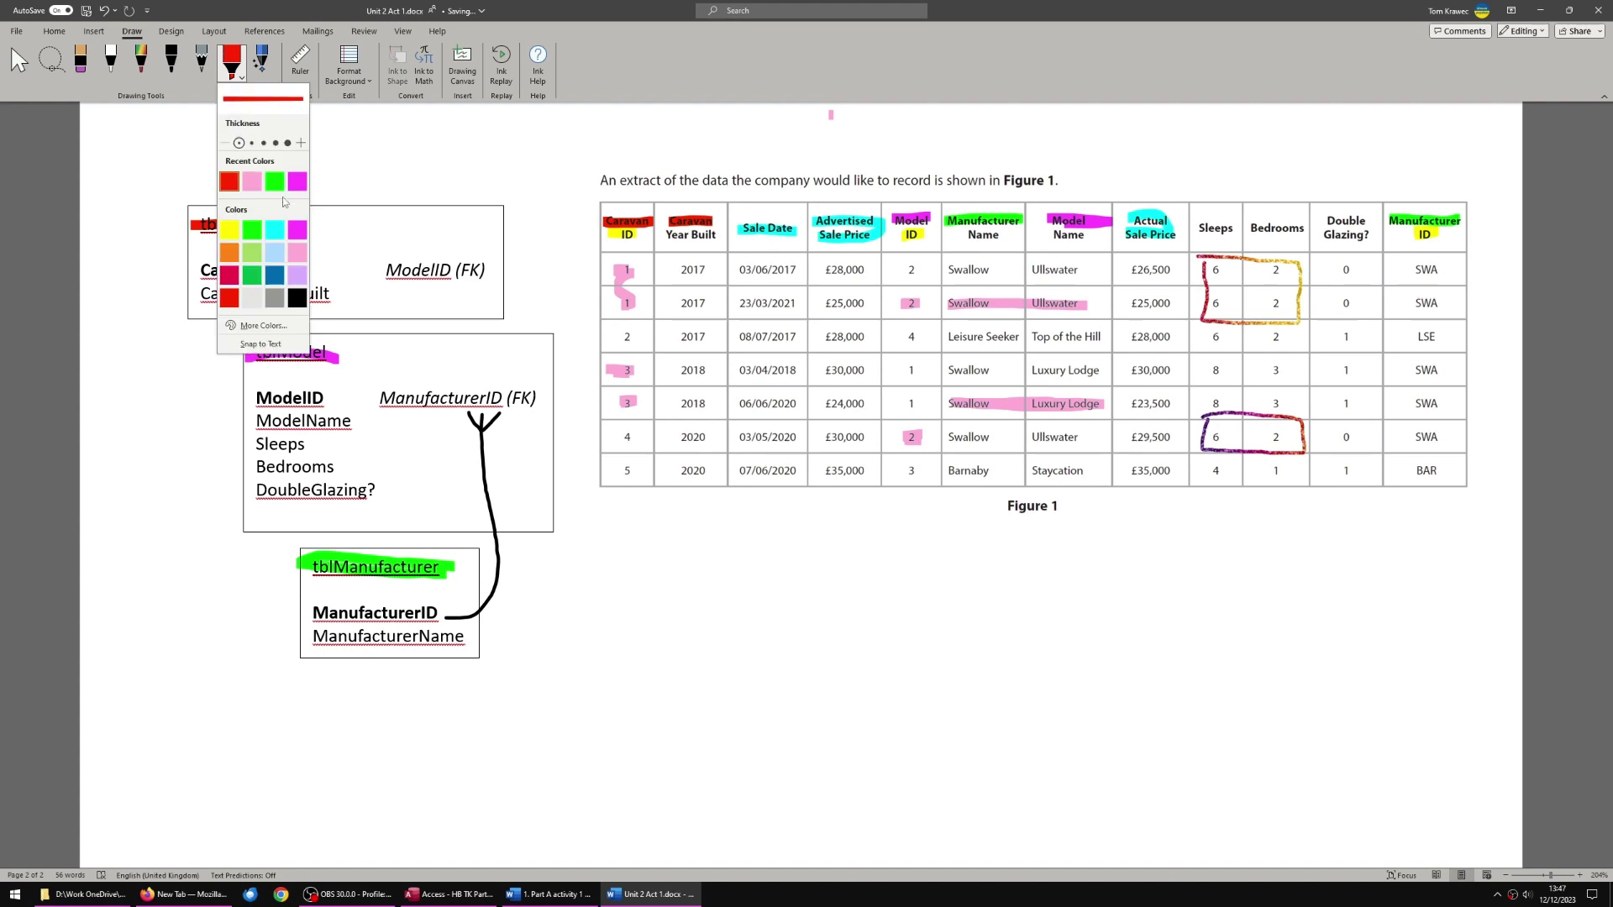
left_click(252, 181)
left_click_drag(639, 435, 616, 438)
left_click(19, 61)
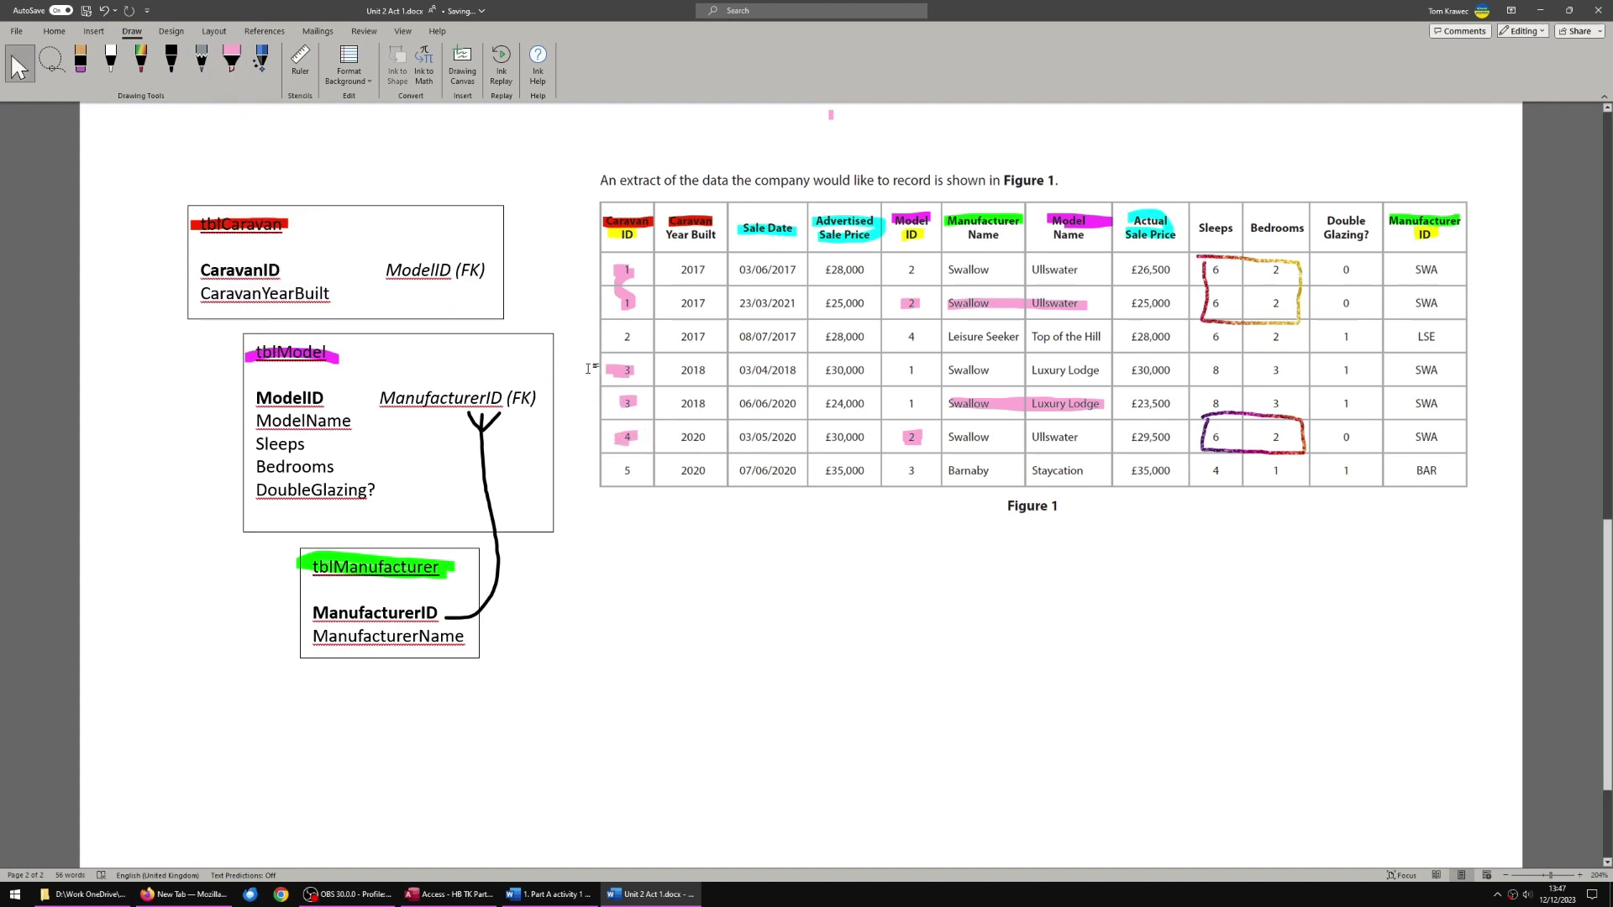
- Delete the pink highlights from both Caravan ID 3 cells in Figure 1
left_click(624, 372)
left_click(623, 372)
key("Delete")
left_click(628, 405)
key("Delete")
left_click(607, 395)
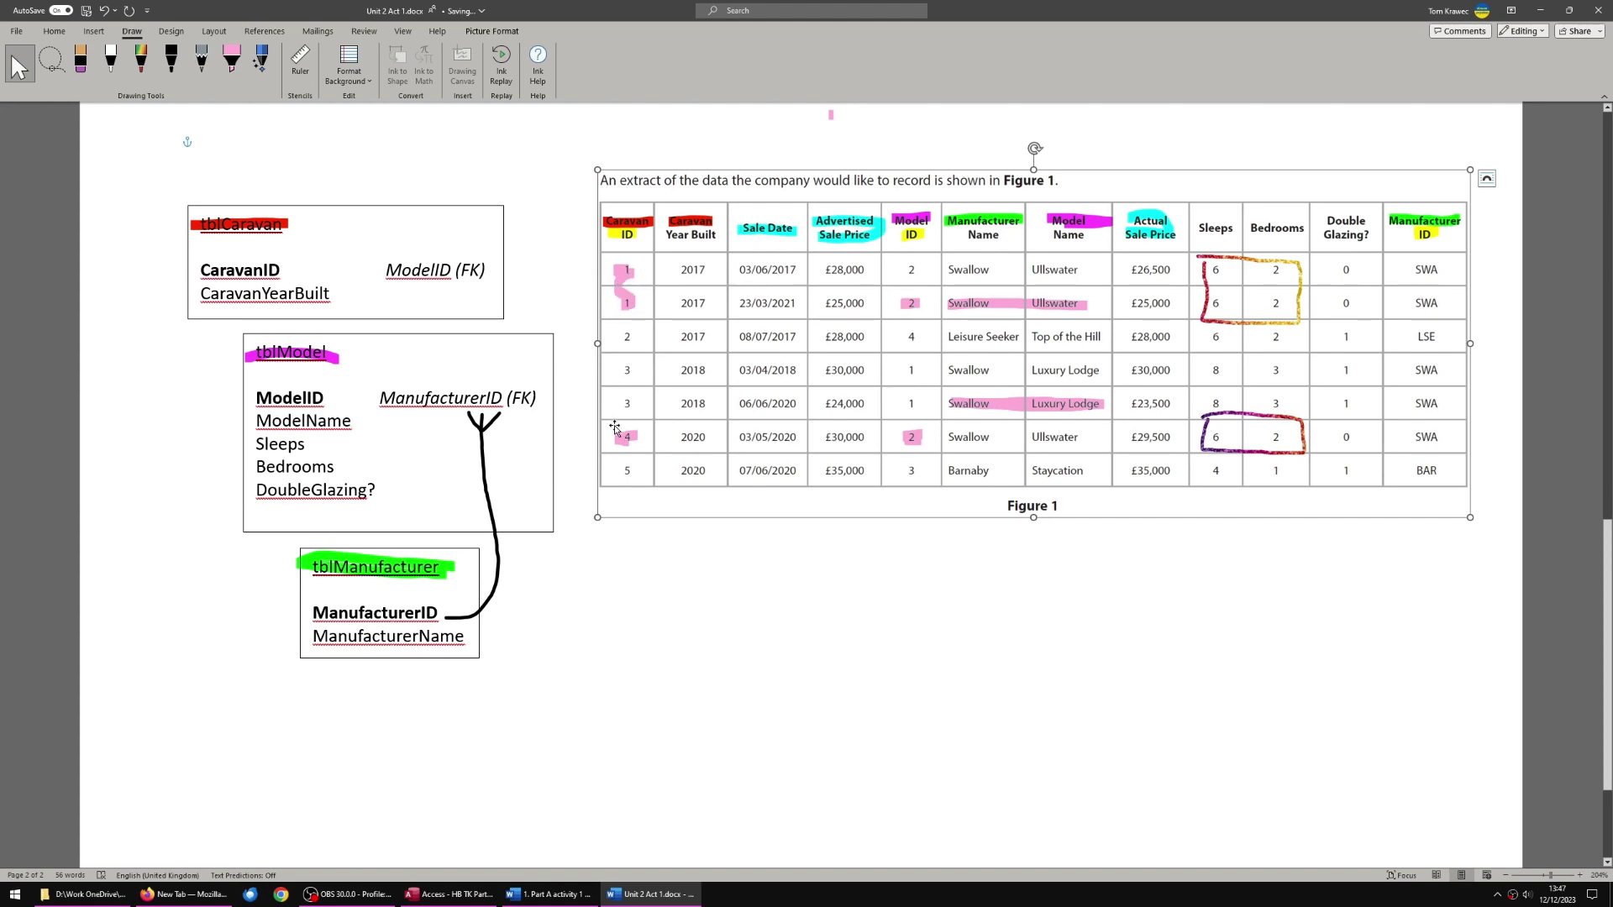
- Move the pink highlight from the second Swallow Luxury Lodge row onto caravan 4's Swallow Ullswater entries
left_click(1011, 408)
left_click_drag(1011, 409, 1008, 442)
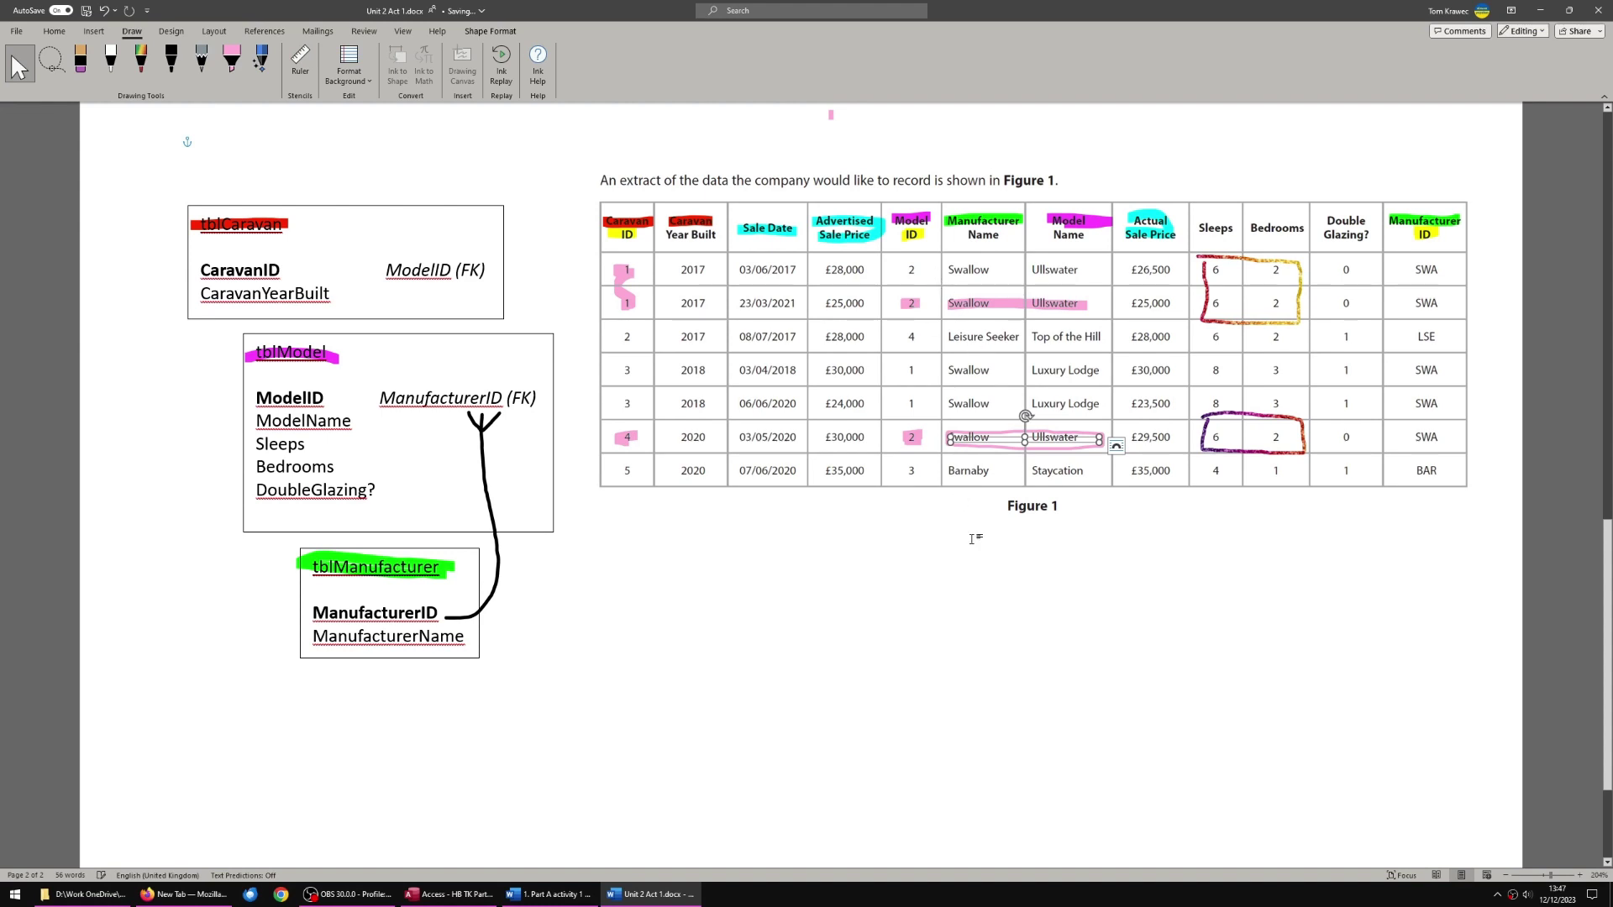
key("Escape")
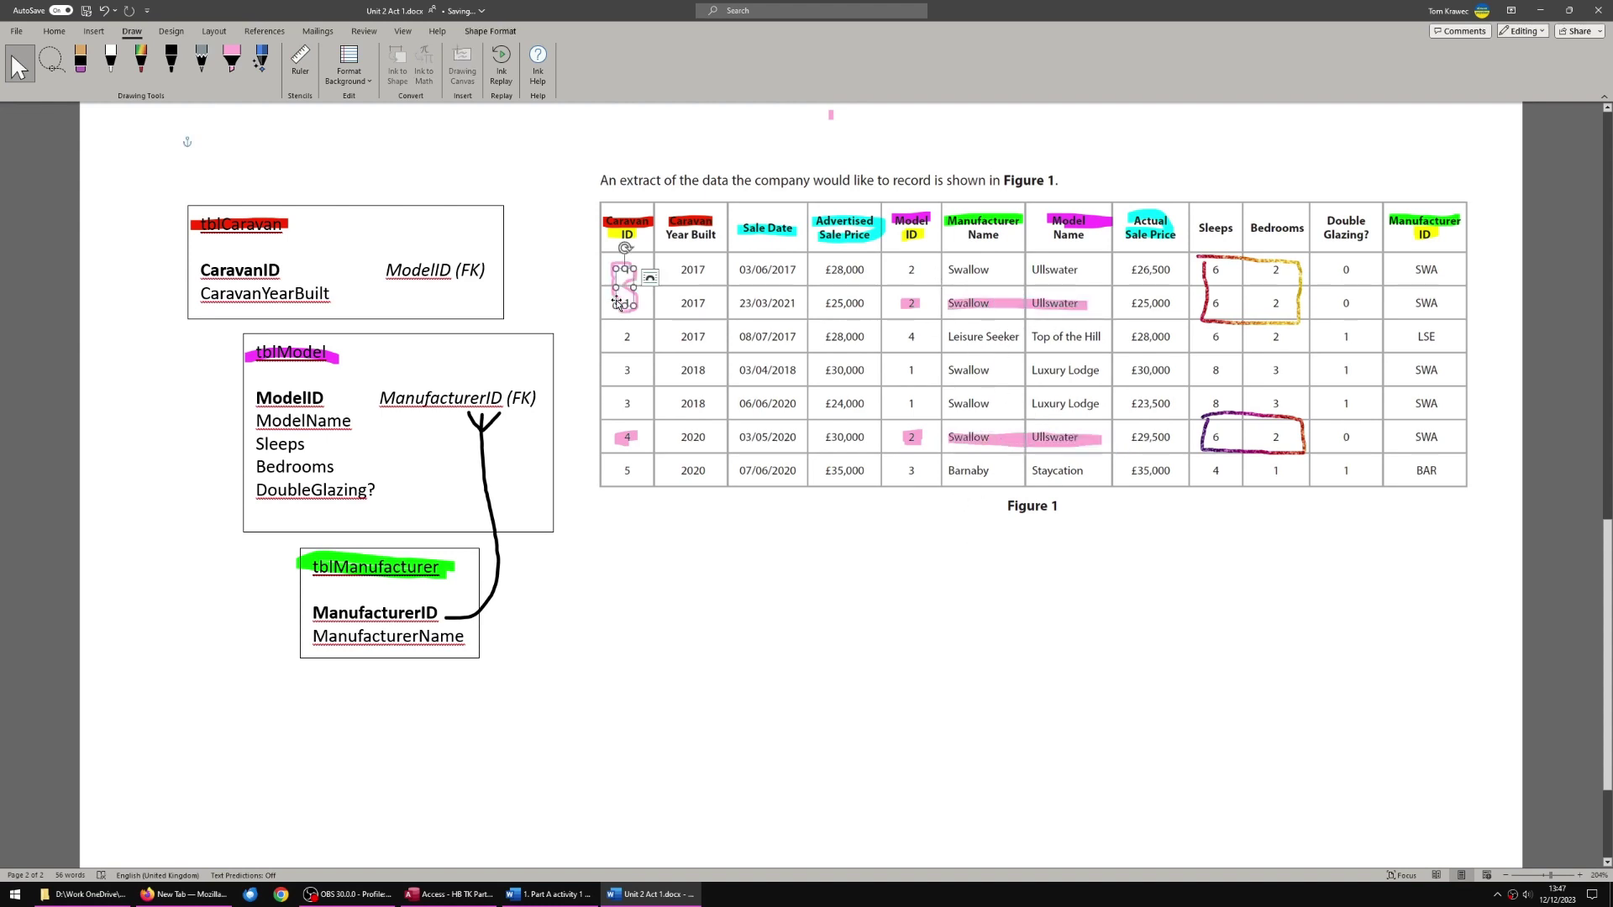
left_click(604, 443)
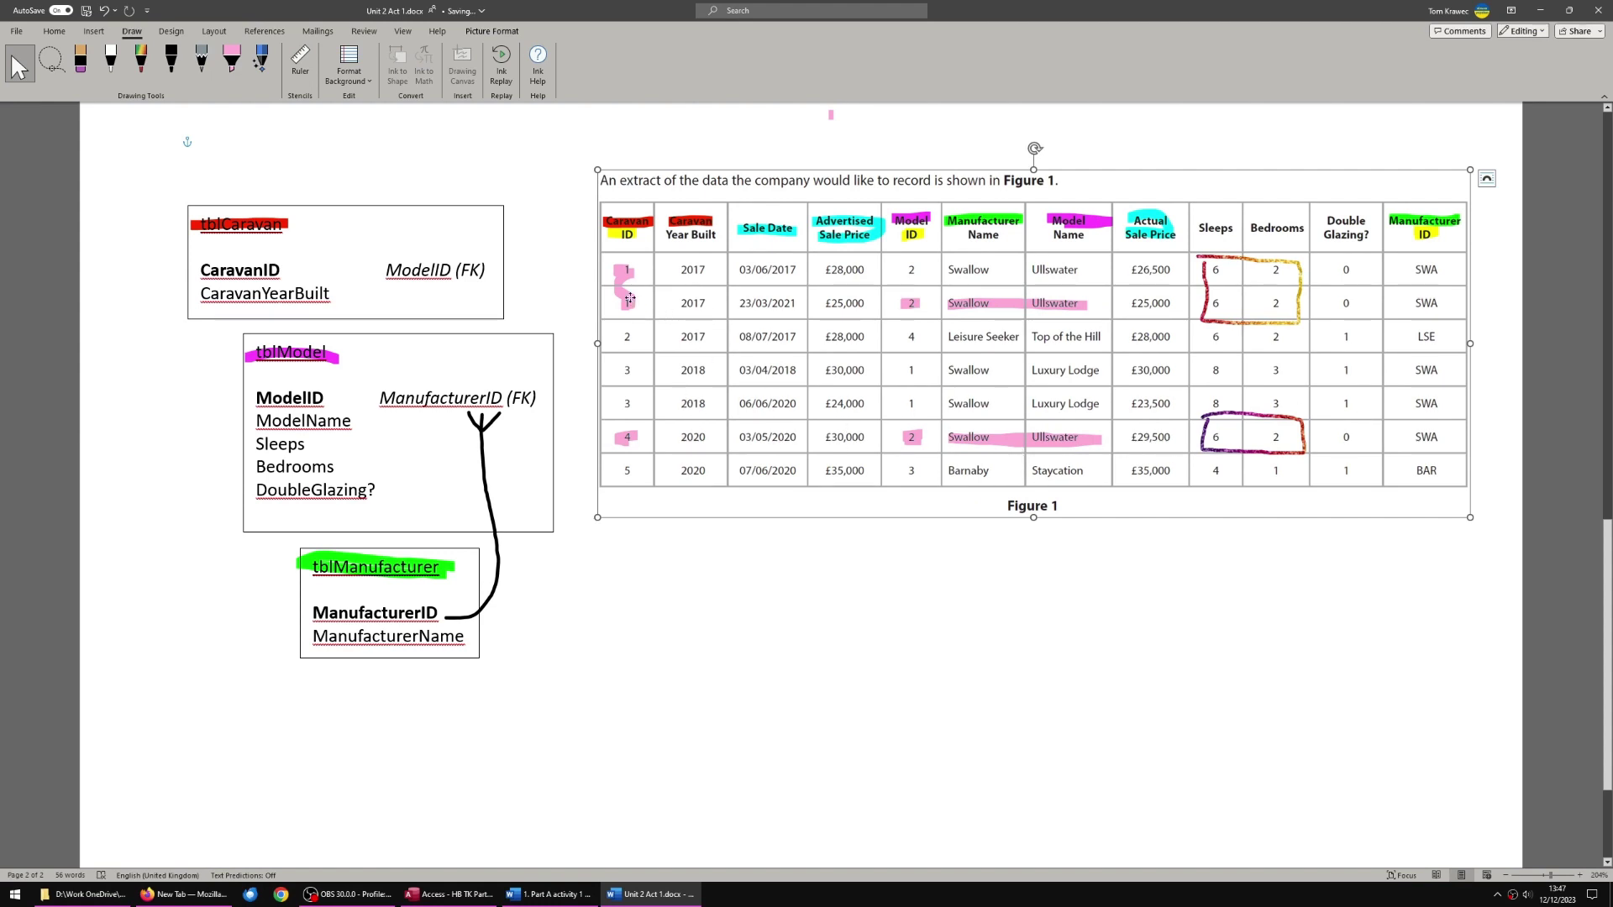
left_click(1007, 449)
left_click(911, 303)
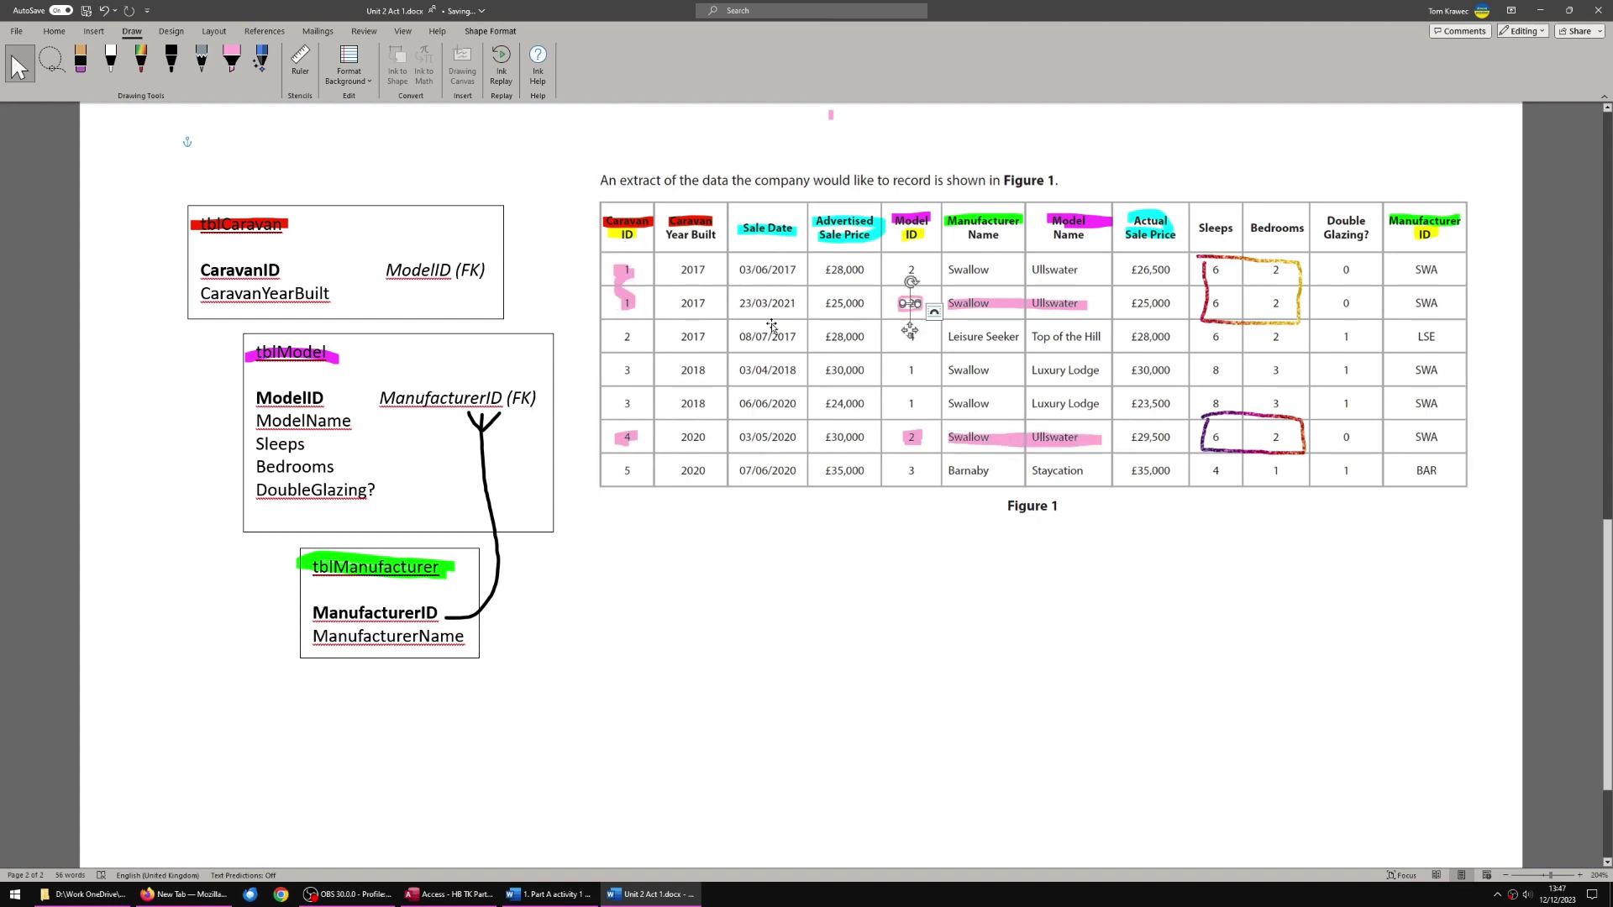
left_click(809, 555)
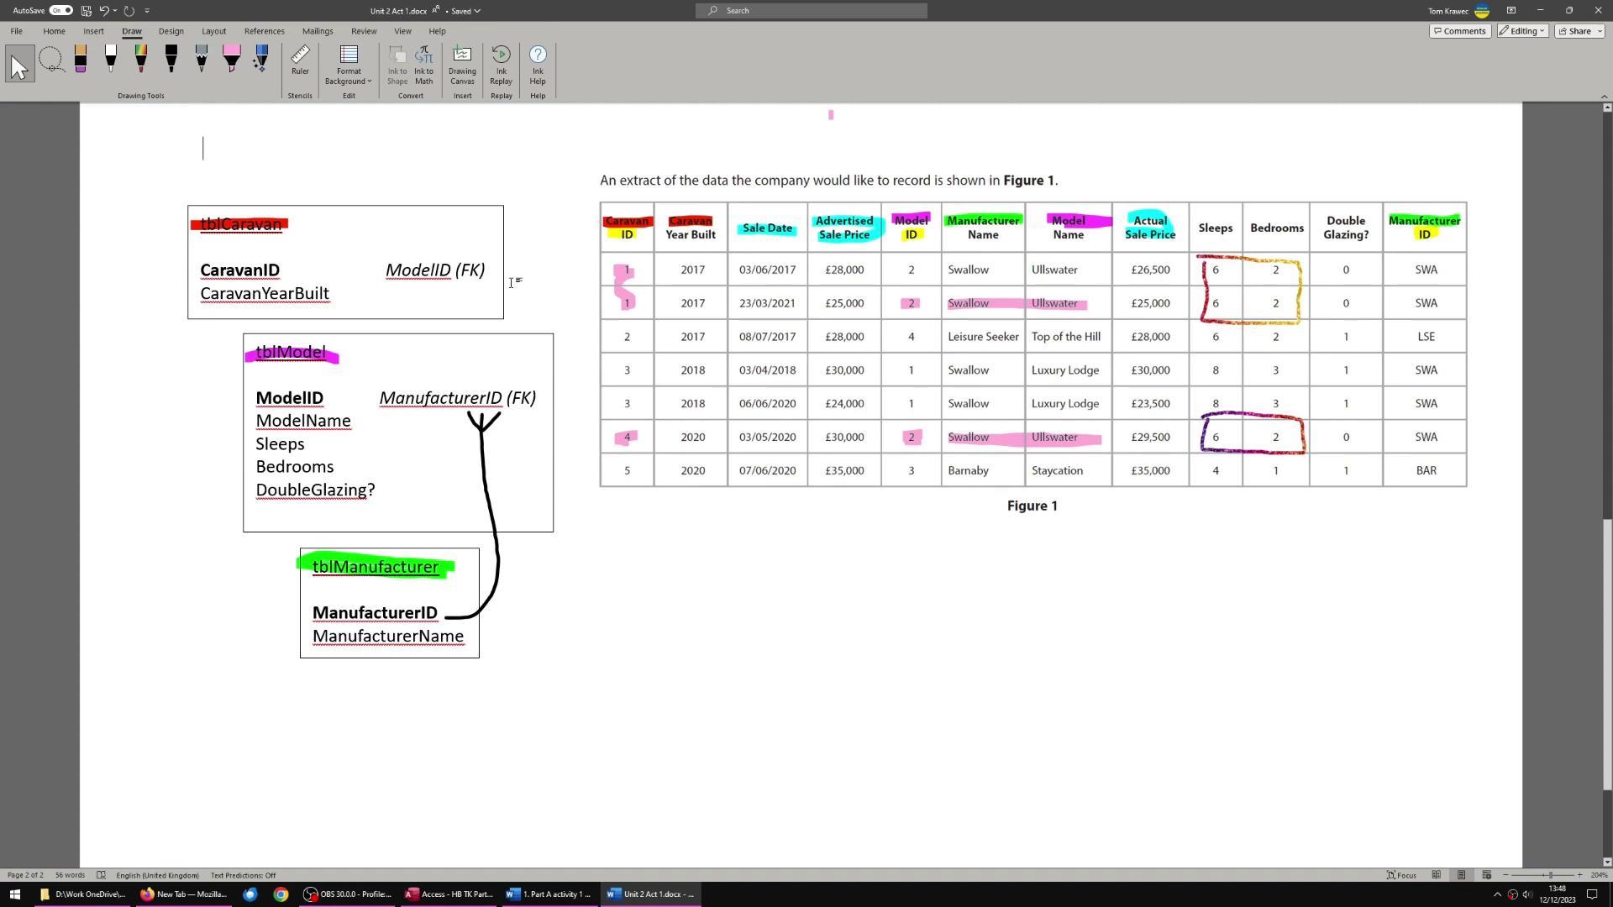
- Examine the ModelID (FK) field in the tblCaravan box
left_click_drag(384, 269, 488, 268)
left_click(421, 246)
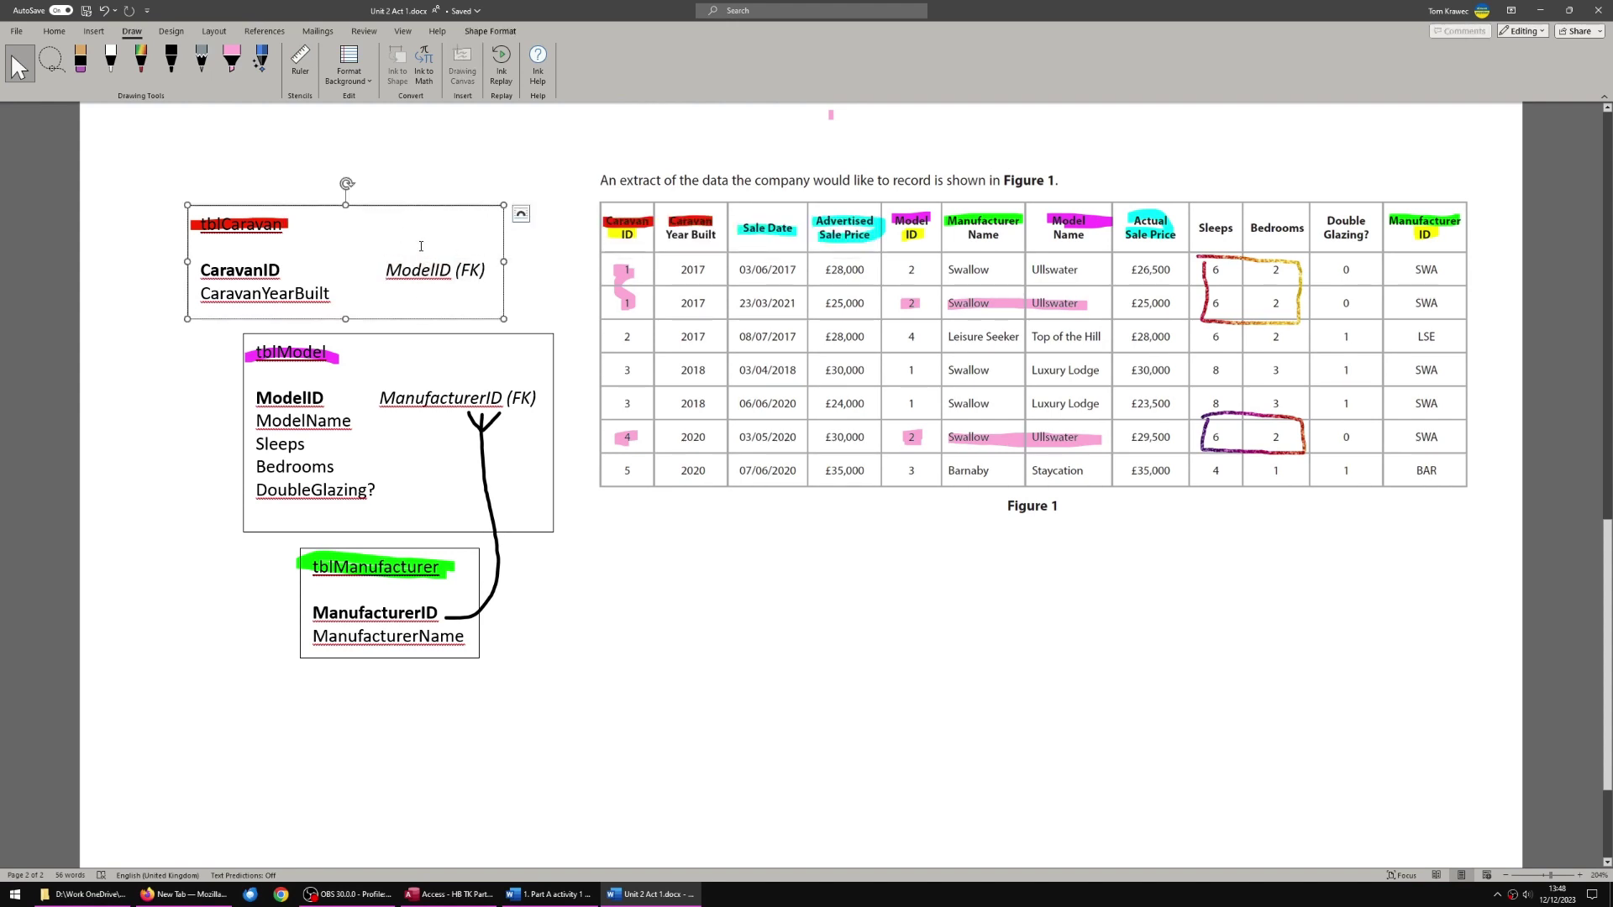
left_click(417, 270)
left_click_drag(384, 270, 487, 270)
left_click(415, 270)
left_click(365, 251)
left_click(299, 175)
left_click(351, 244)
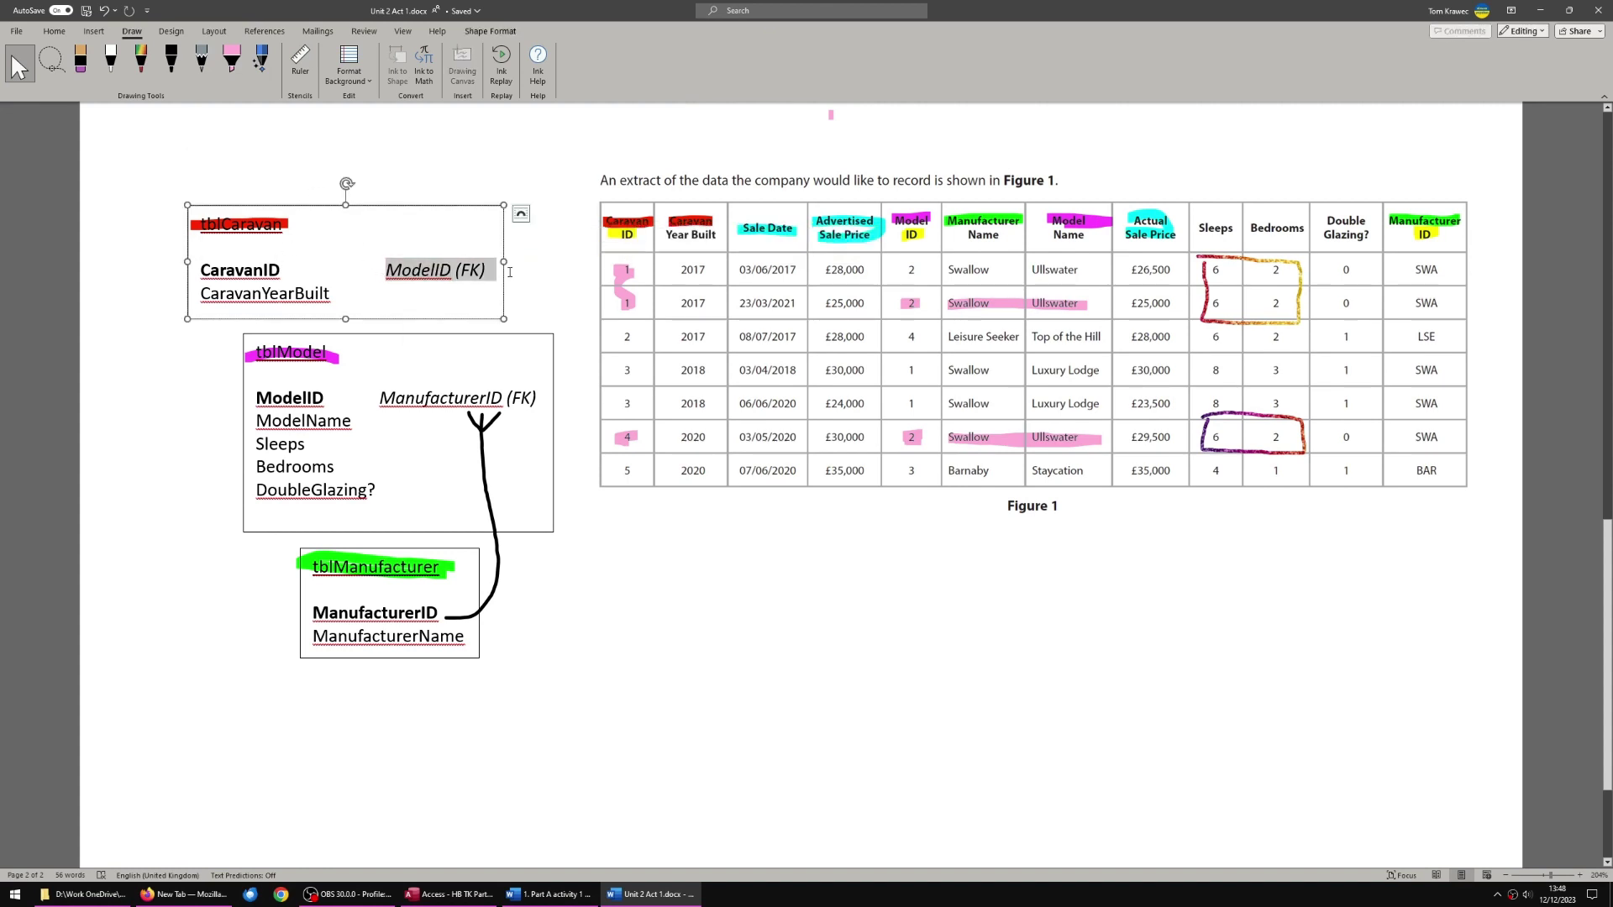
- Compare tblCaravan's CaravanYearBuilt field with its ModelID (FK) field
double_click(330, 283)
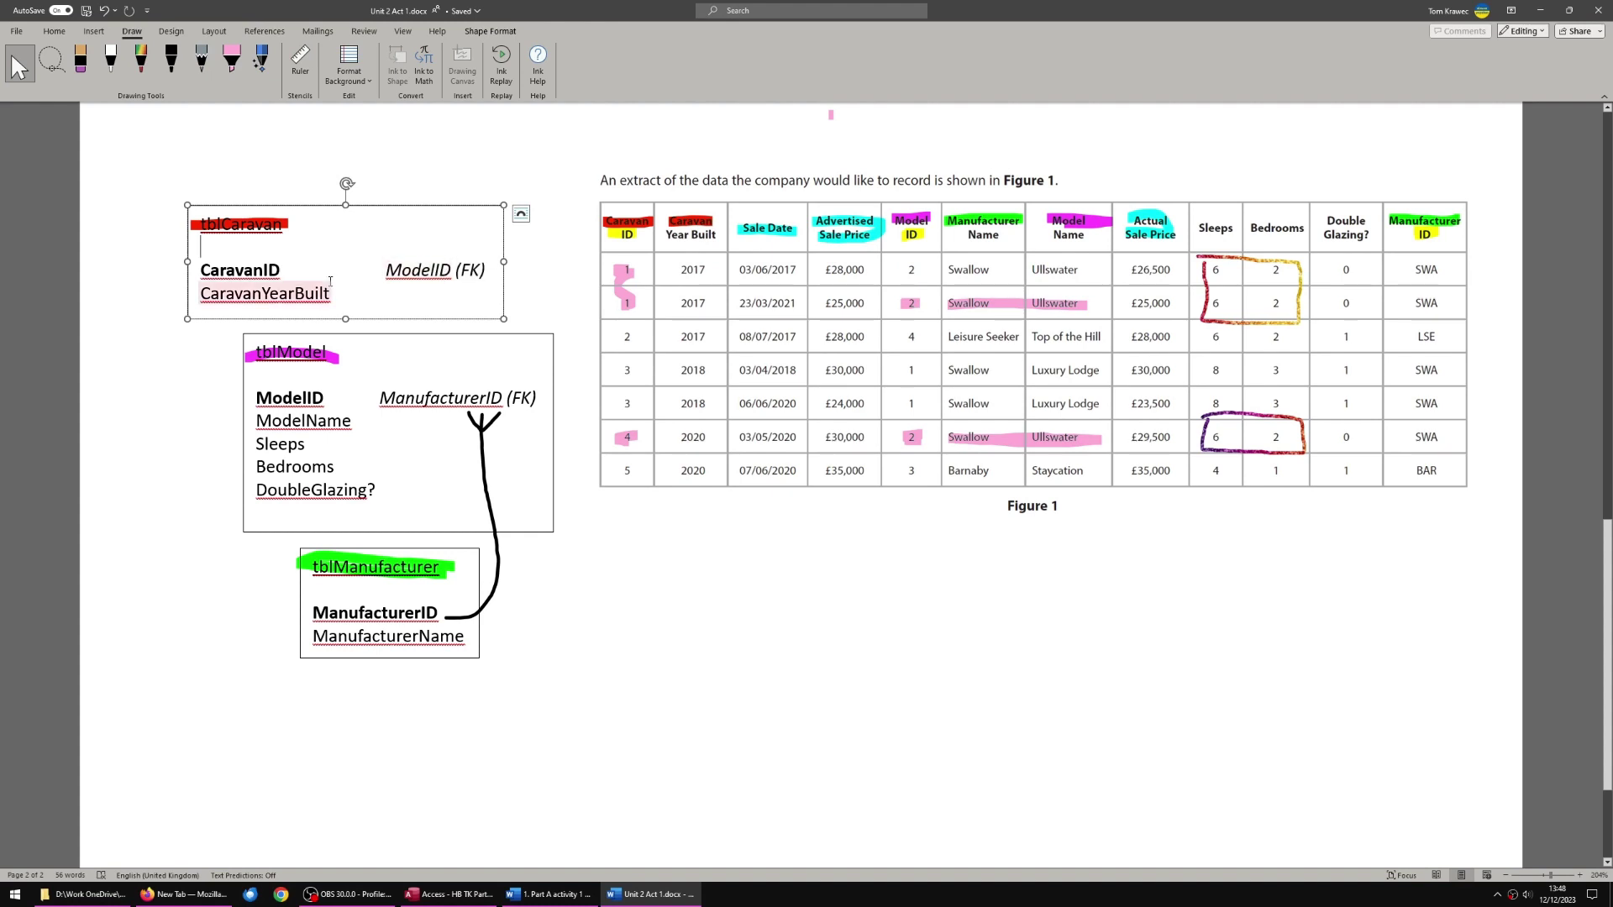
double_click(408, 267)
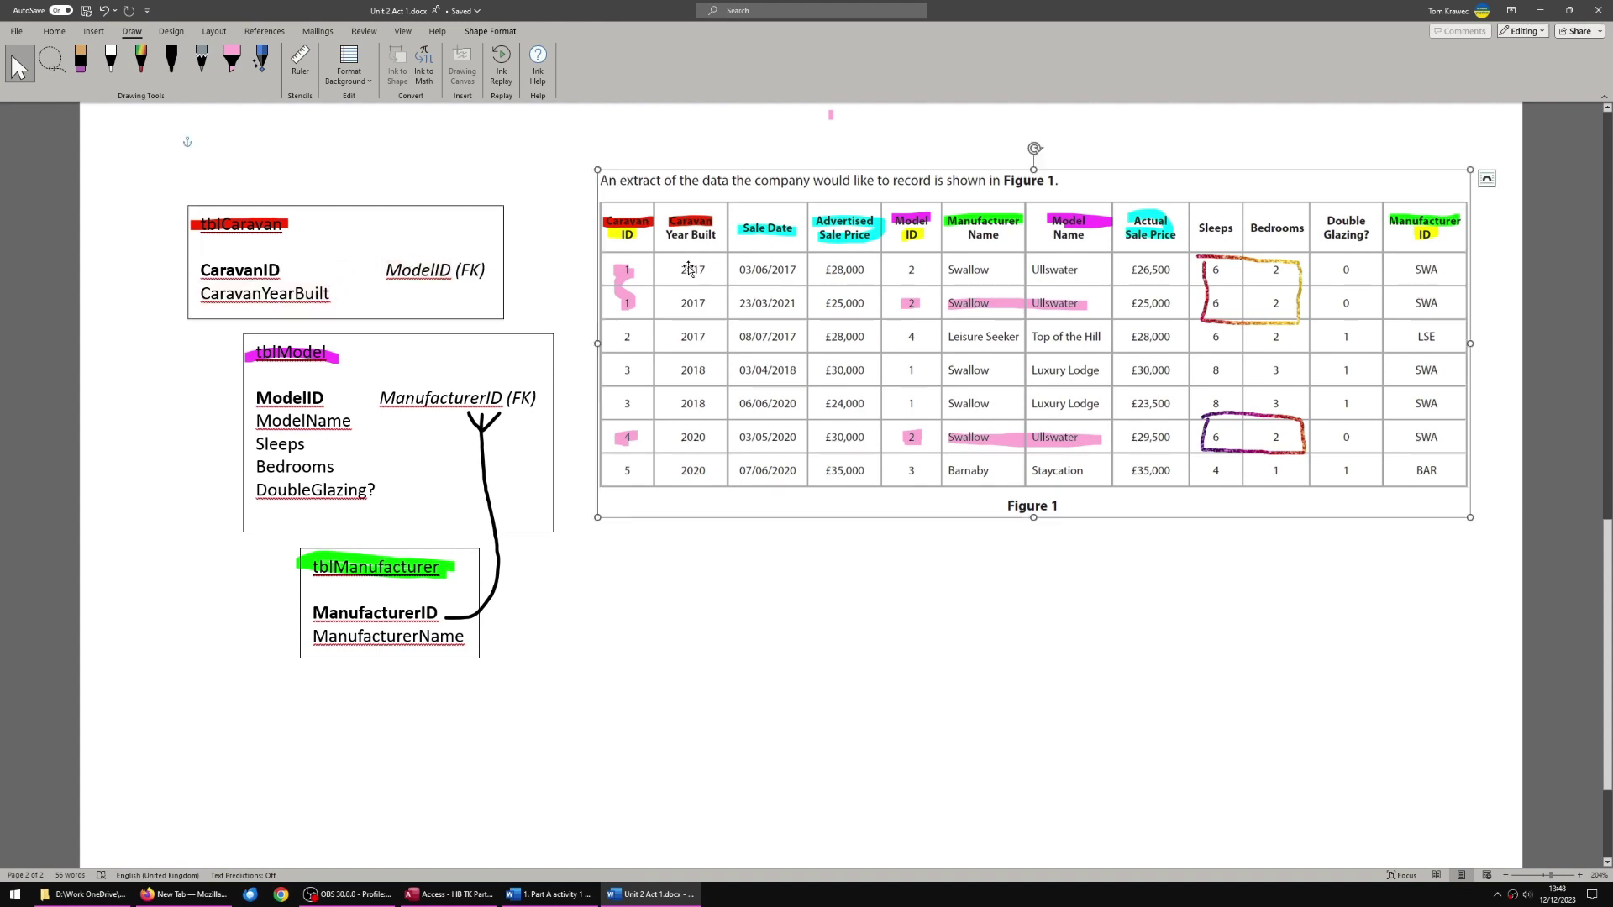
right_click(432, 261)
left_click(486, 268)
left_click_drag(481, 270, 391, 269)
left_click(379, 271)
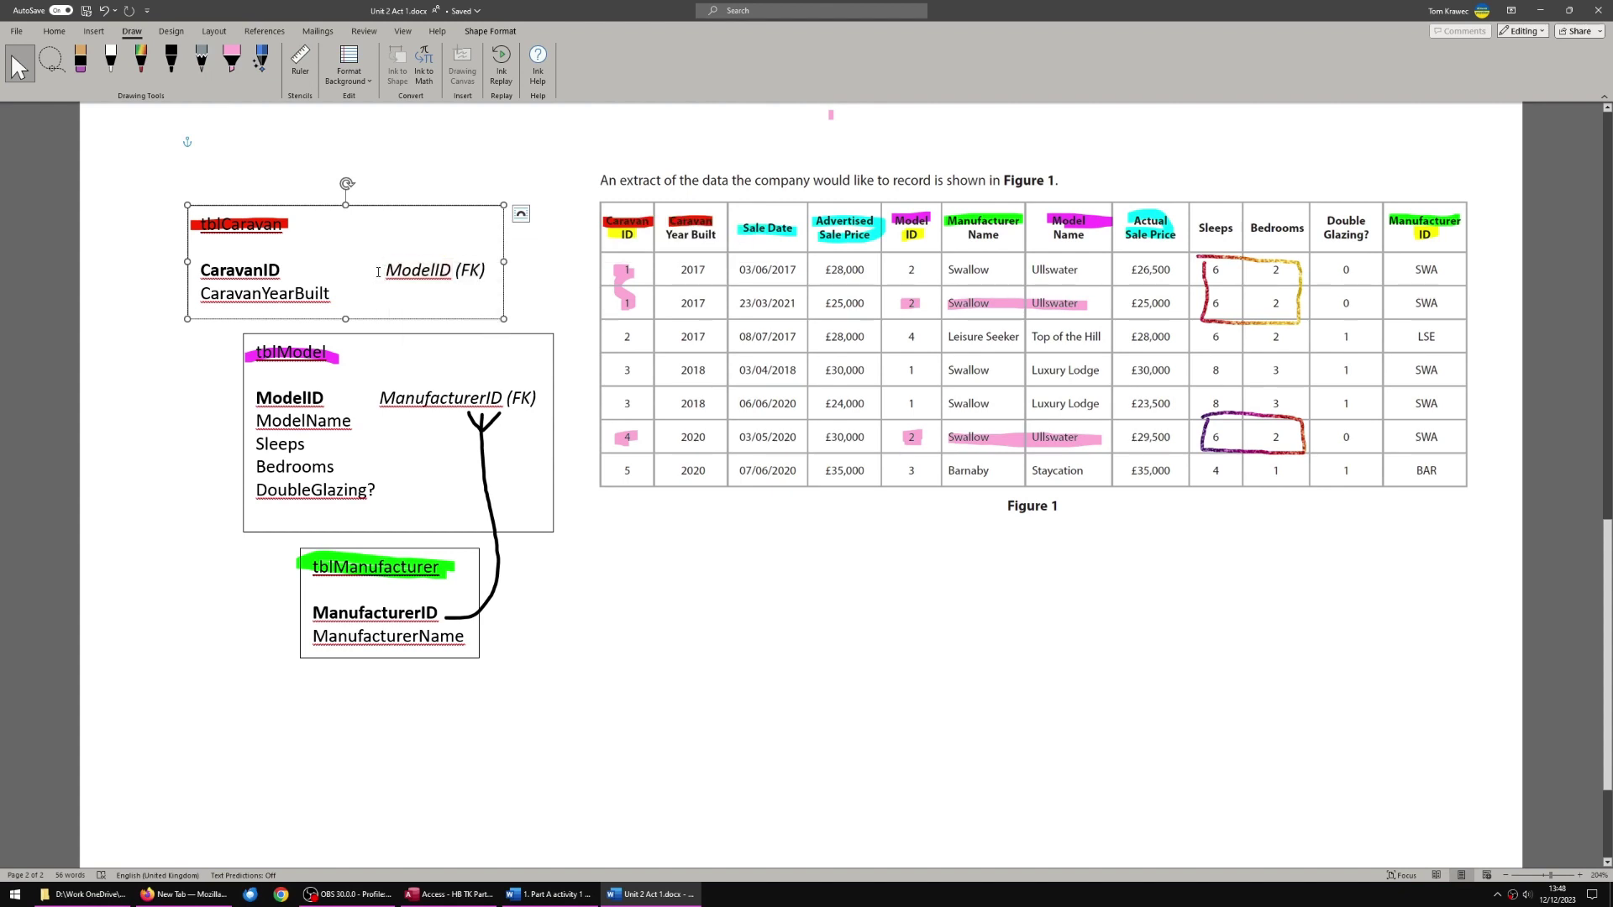
left_click_drag(500, 273, 385, 270)
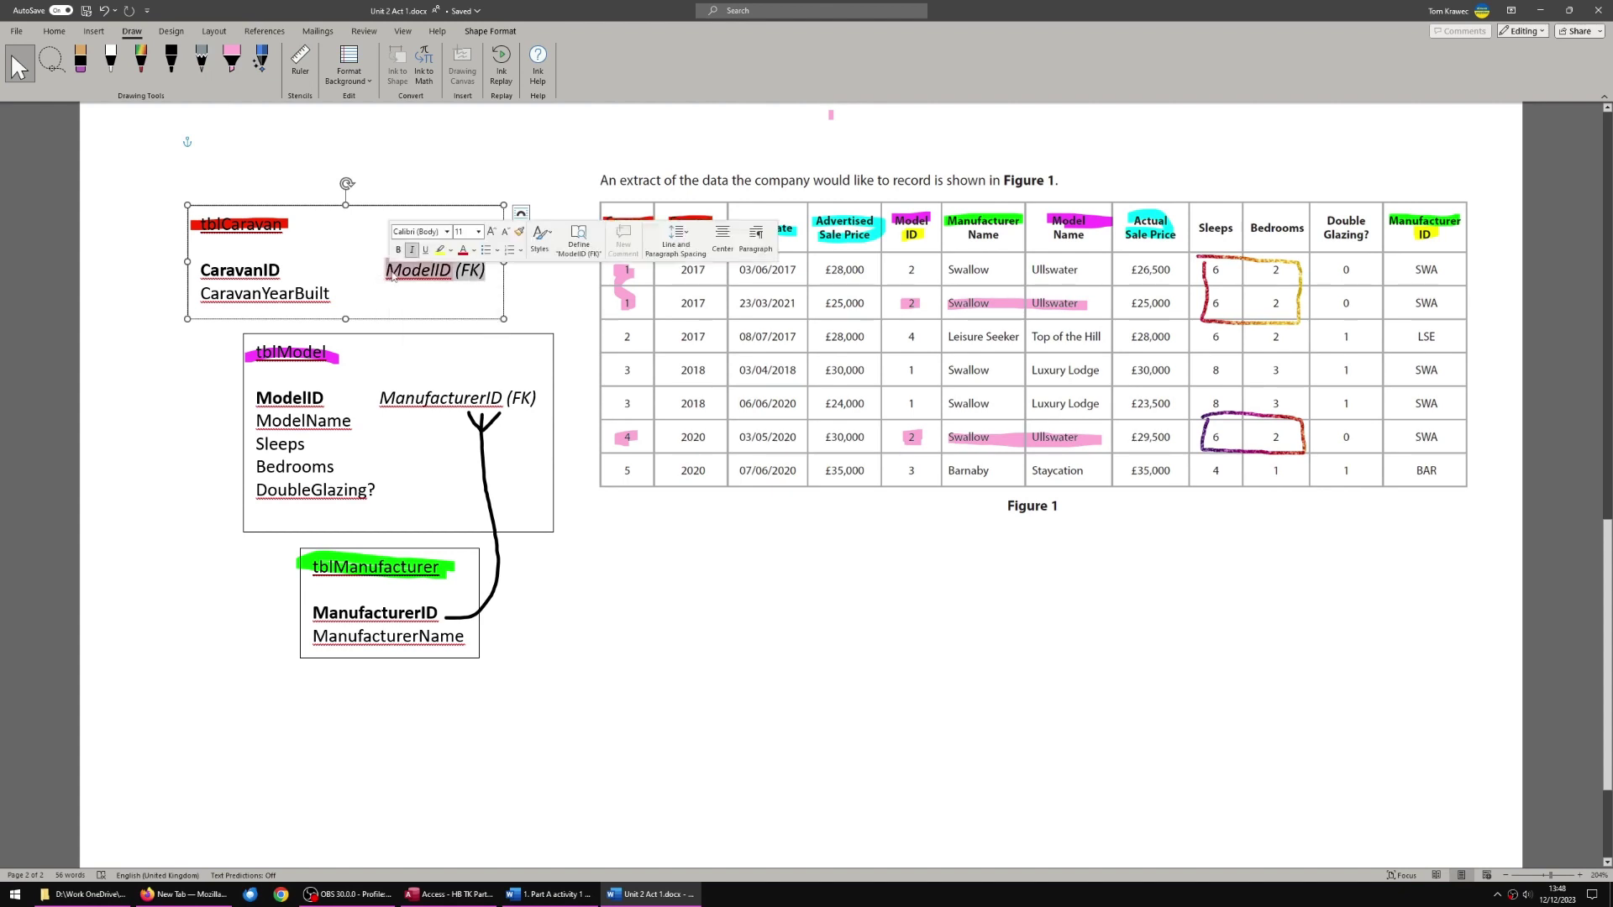
left_click(365, 244)
left_click(424, 270)
- Compare the ManufacturerID (FK) field in tblModel with the ModelID (FK) field in tblCaravan
left_click(386, 391)
left_click(384, 383)
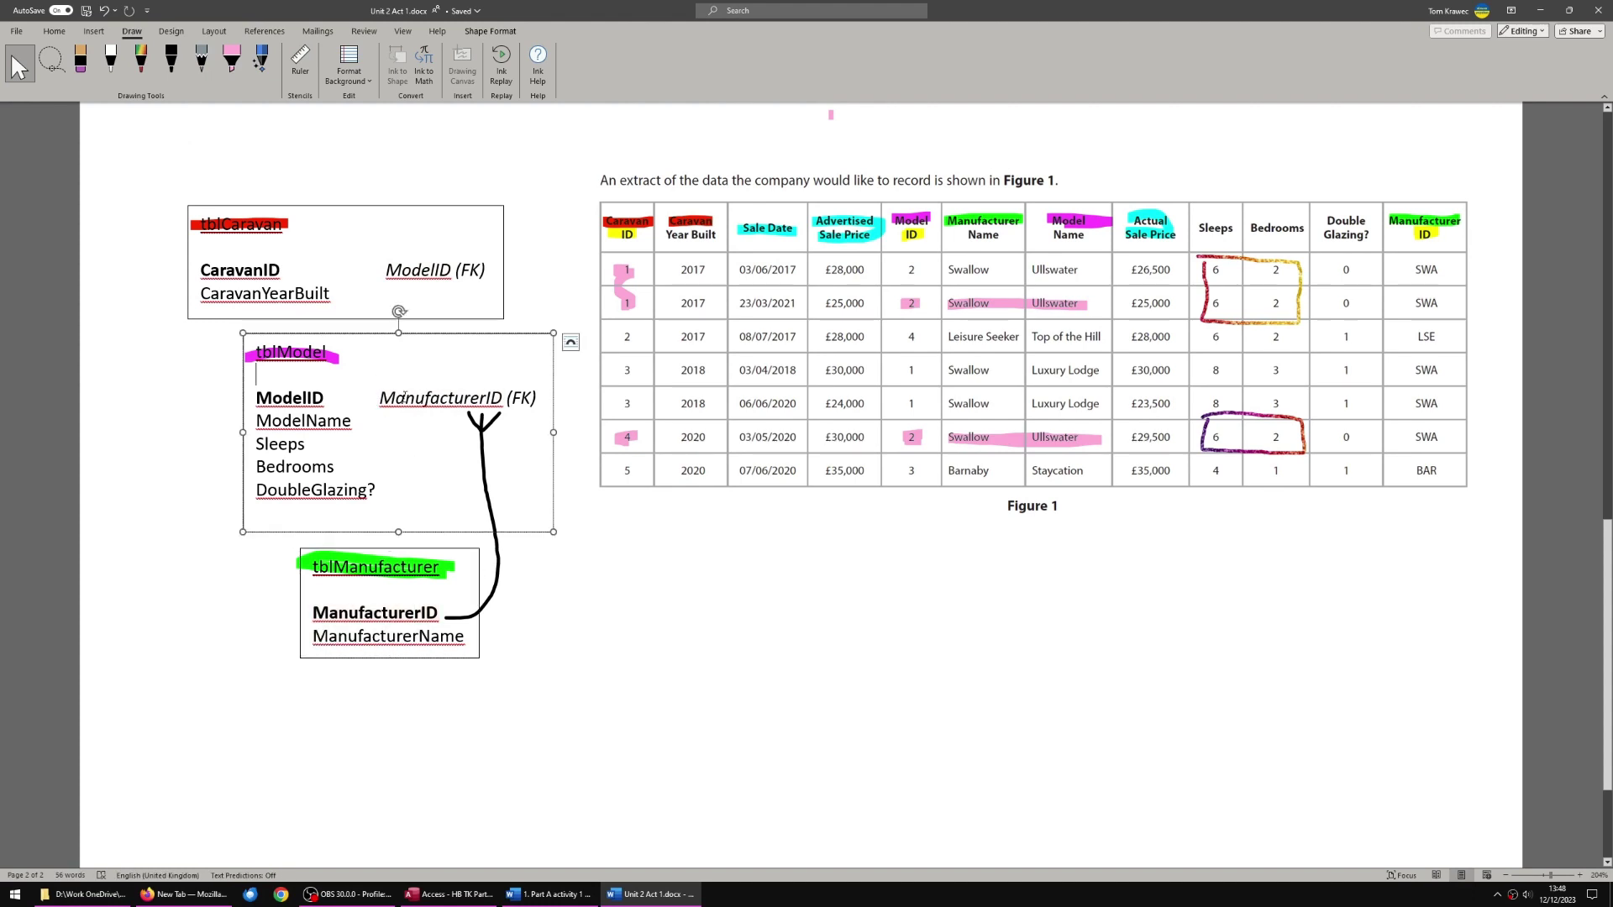
left_click(324, 356)
left_click(371, 438)
left_click(401, 415)
double_click(379, 354)
left_click(449, 398)
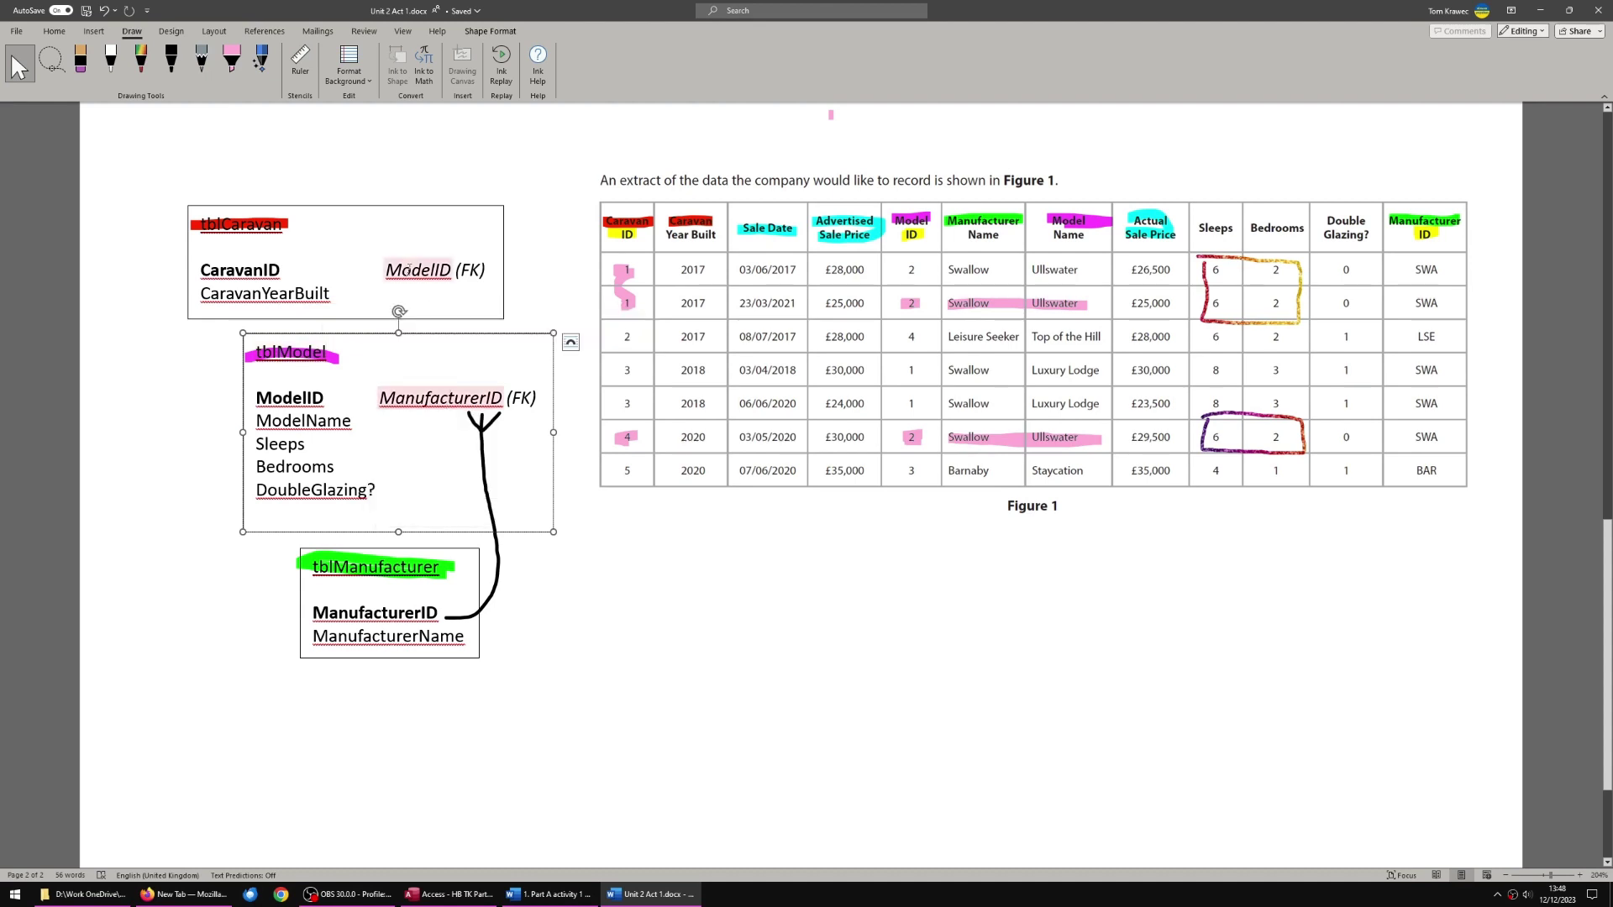
double_click(411, 276)
left_click(252, 225)
left_click(403, 294)
left_click(405, 269)
left_click(259, 231)
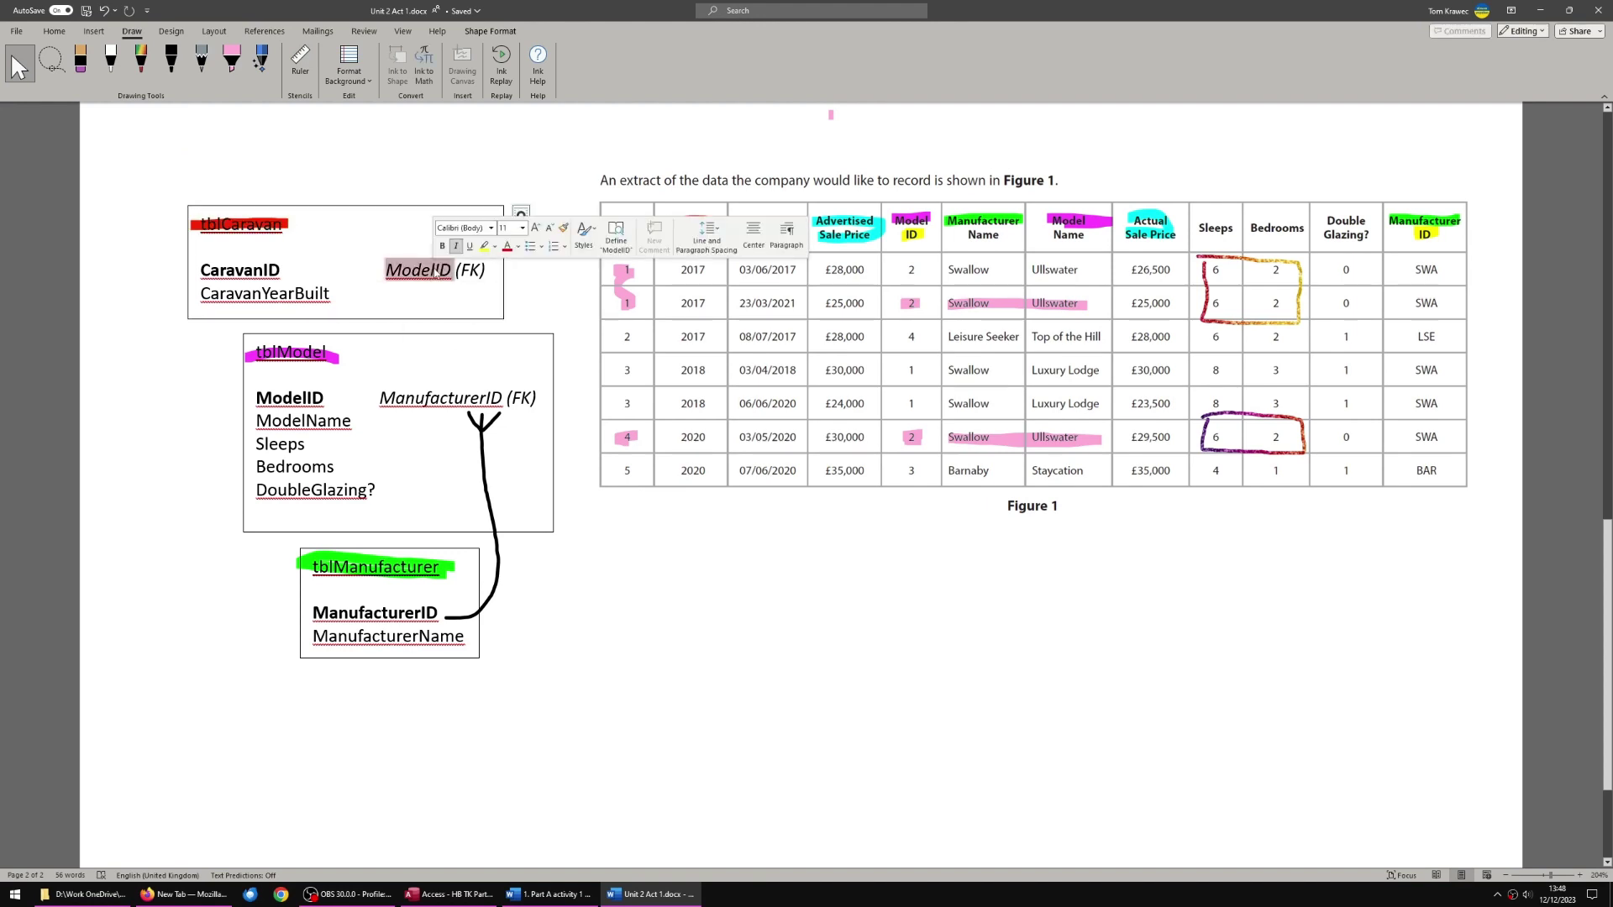
- Draw a black crow's-foot relationship line from ModelID in tblModel up to ModelID (FK) in tblCaravan
triple_click(402, 263)
left_click(402, 261)
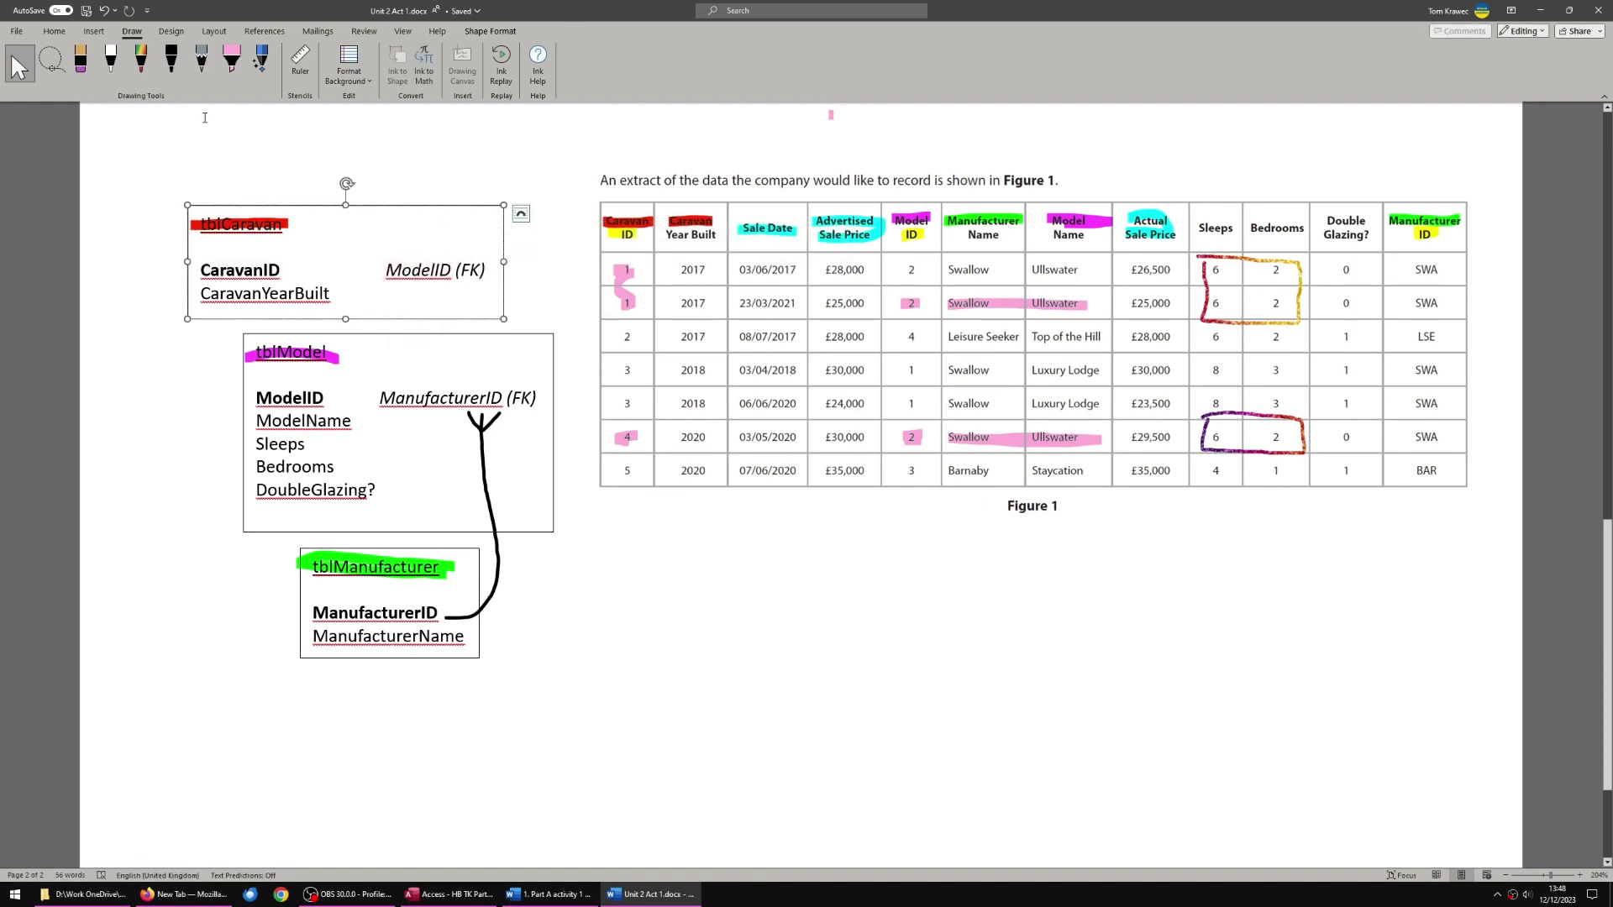
left_click(171, 63)
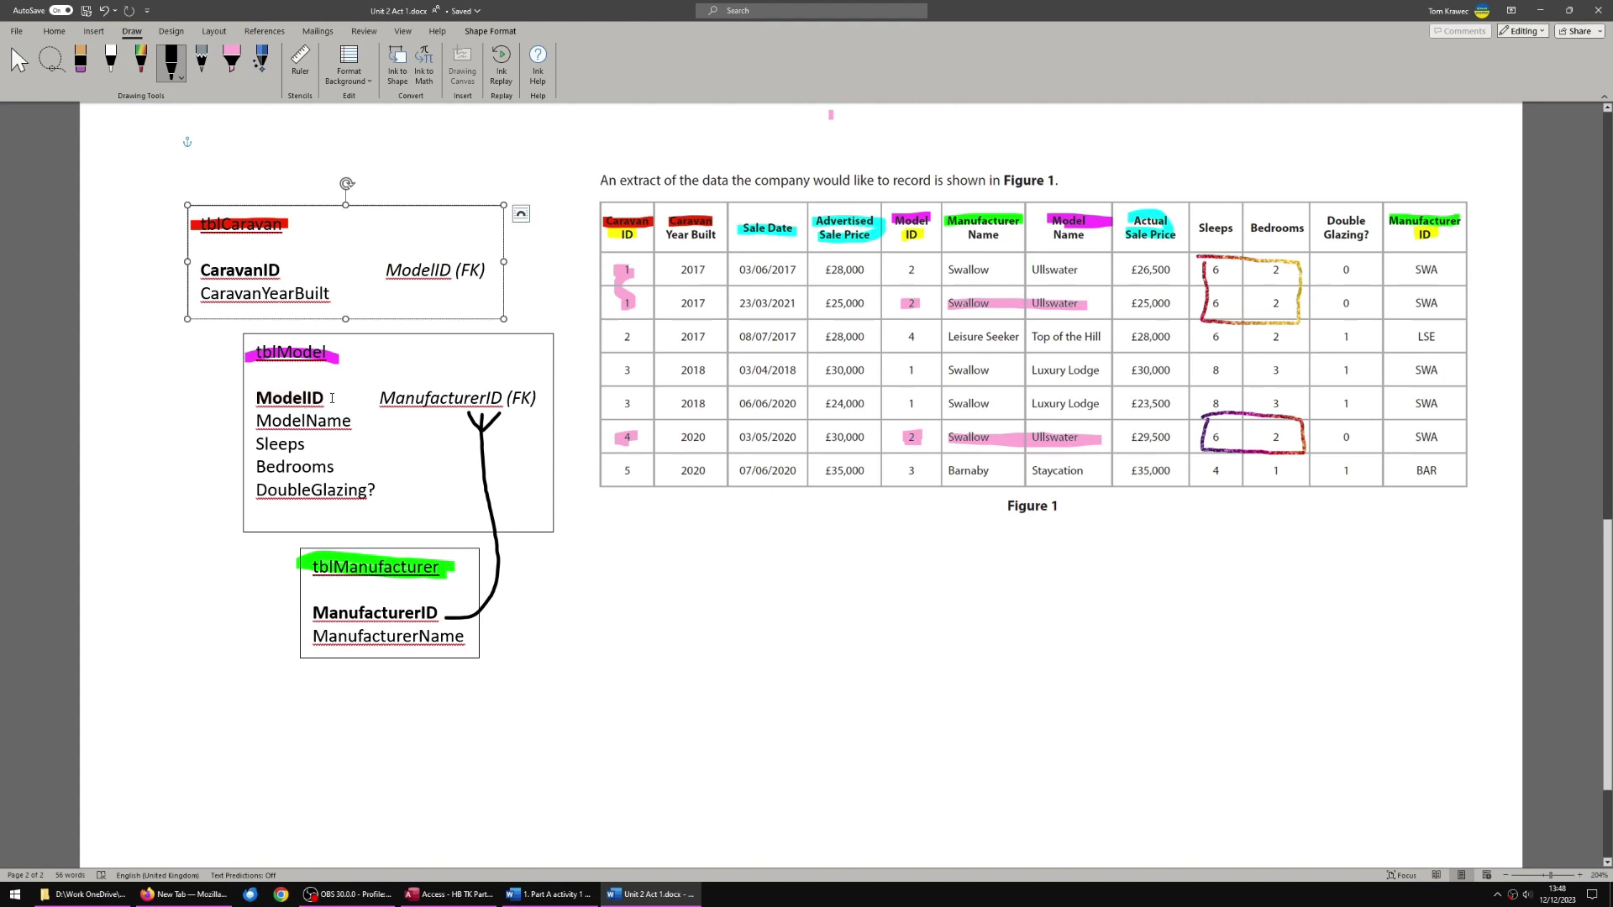
left_click(172, 64)
key("Escape")
left_click(198, 396)
left_click(178, 73)
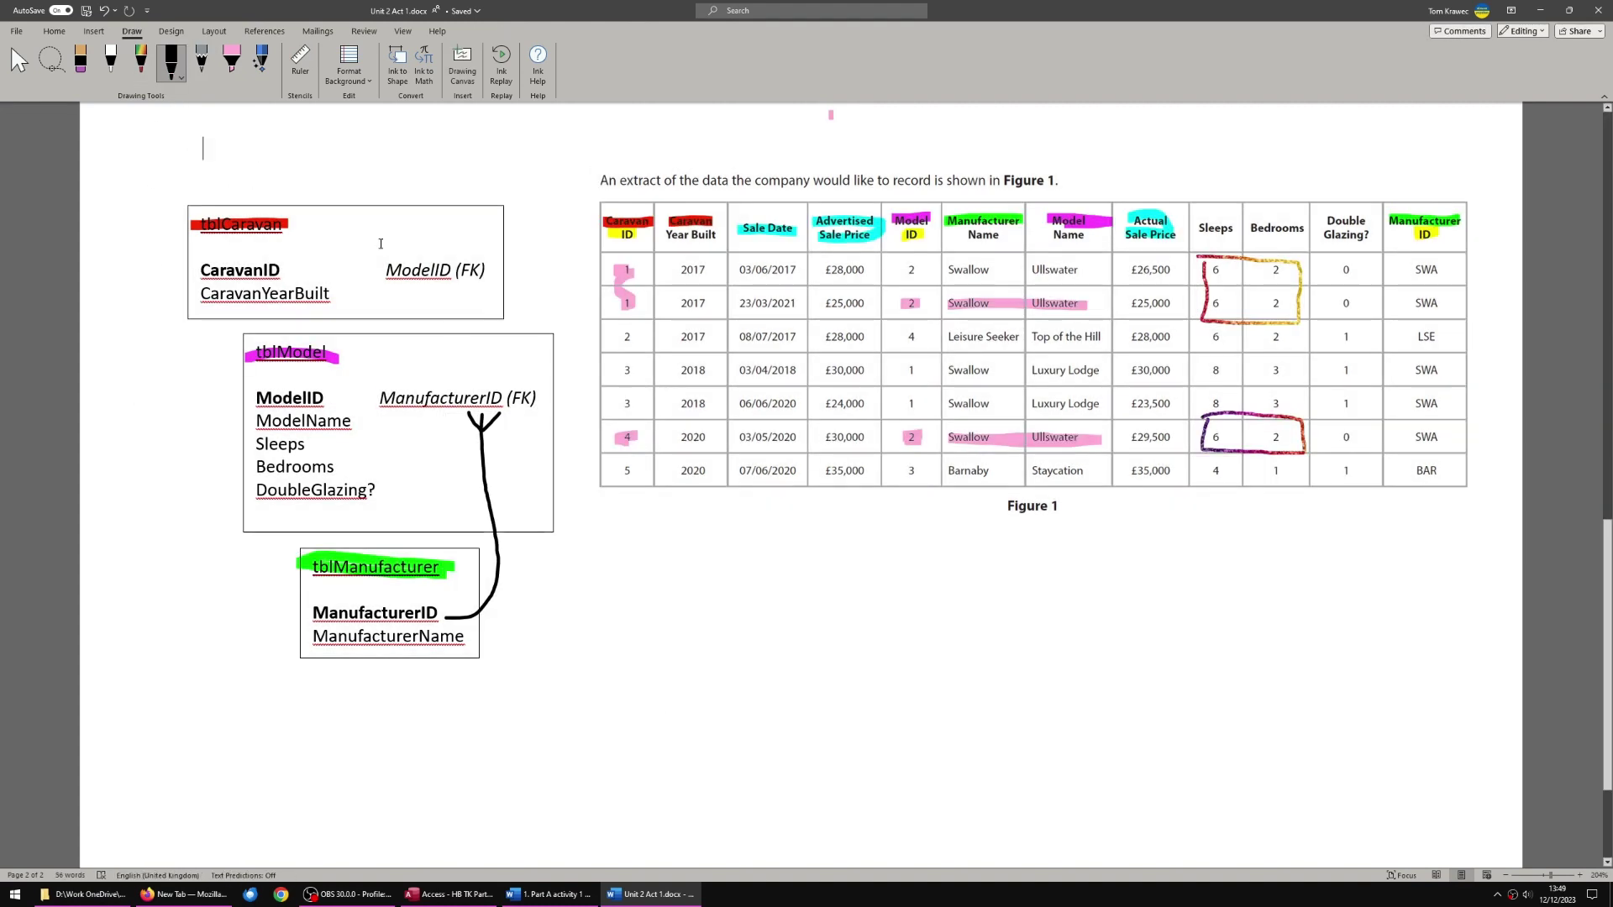
left_click_drag(209, 426, 162, 493)
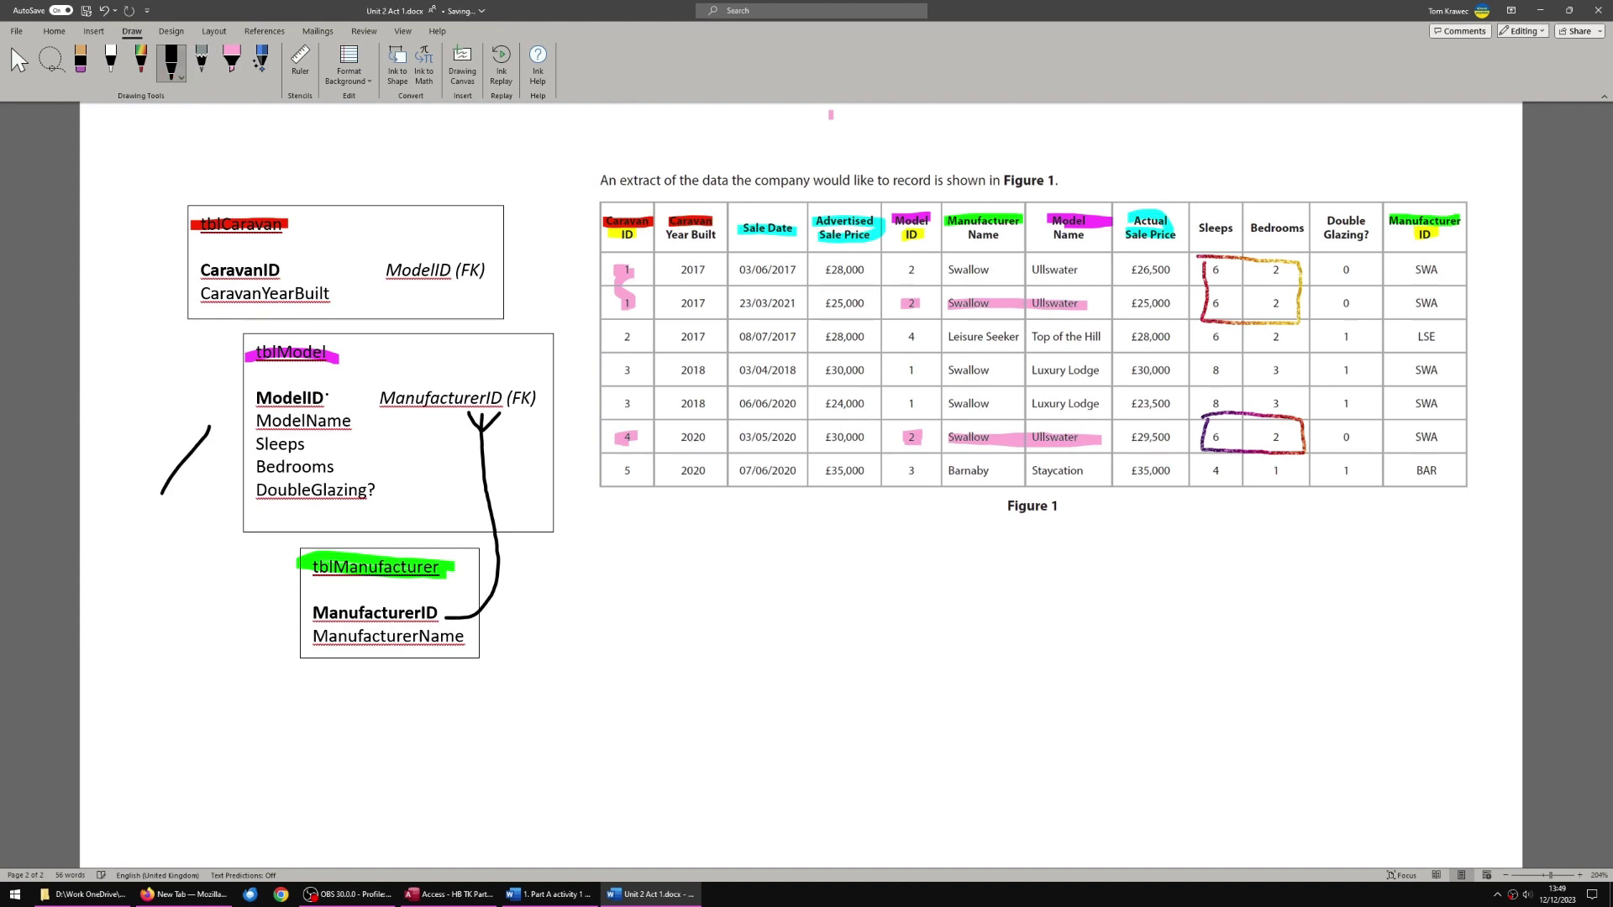
key("ctrl+z")
mouse_move(327, 399)
left_mouse_down()
mouse_move(374, 373)
mouse_move(394, 291)
mouse_move(427, 285)
left_mouse_up()
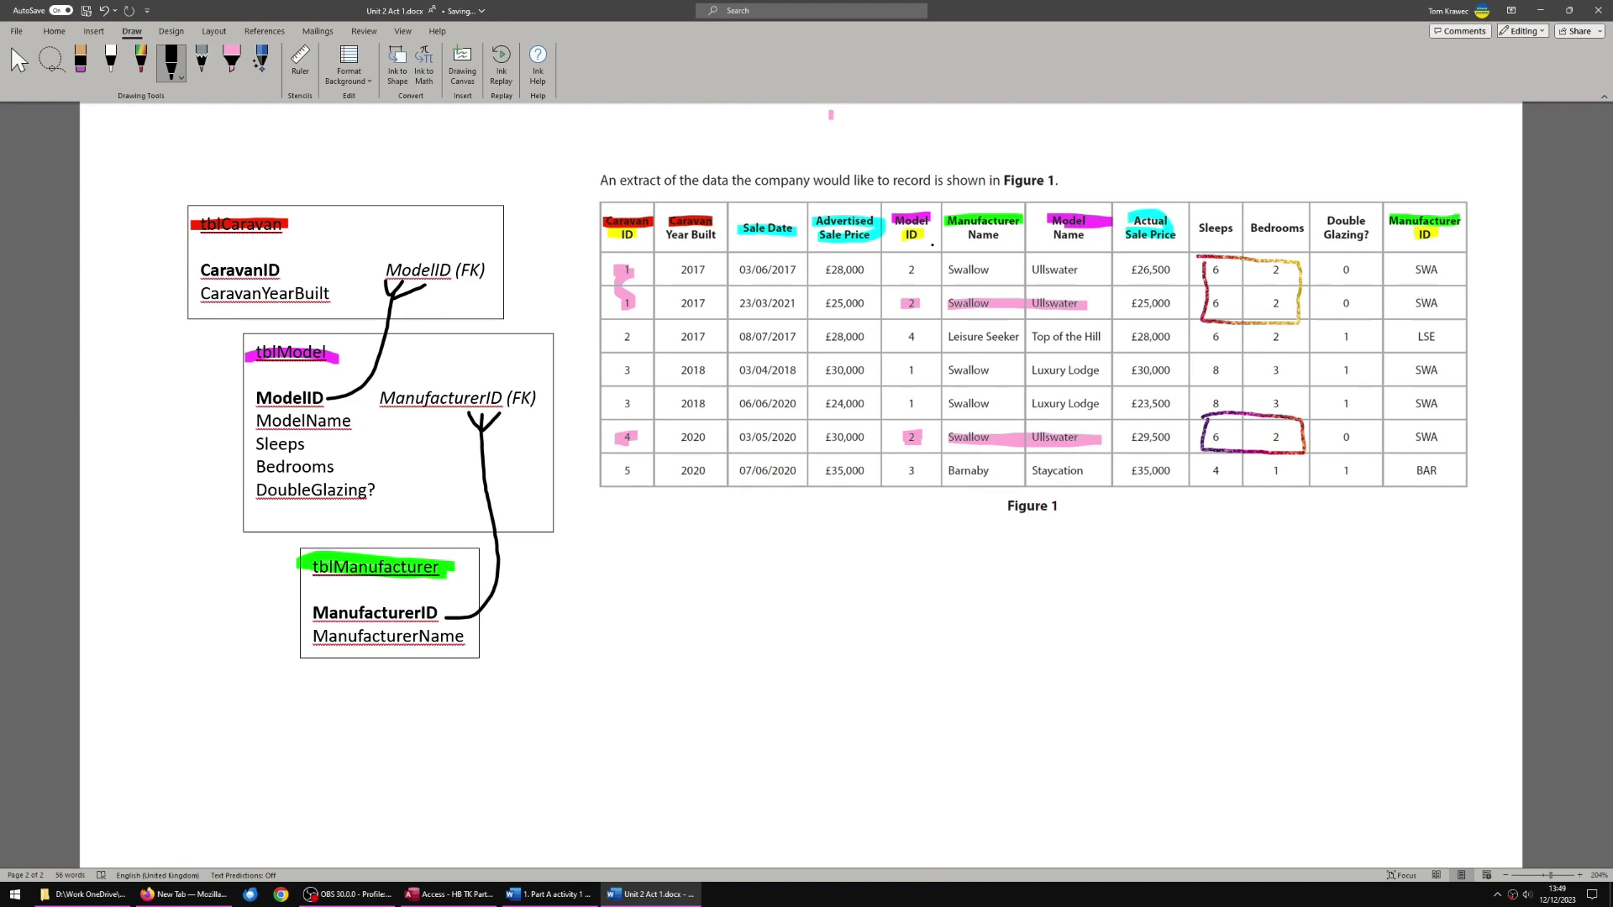
key("Escape")
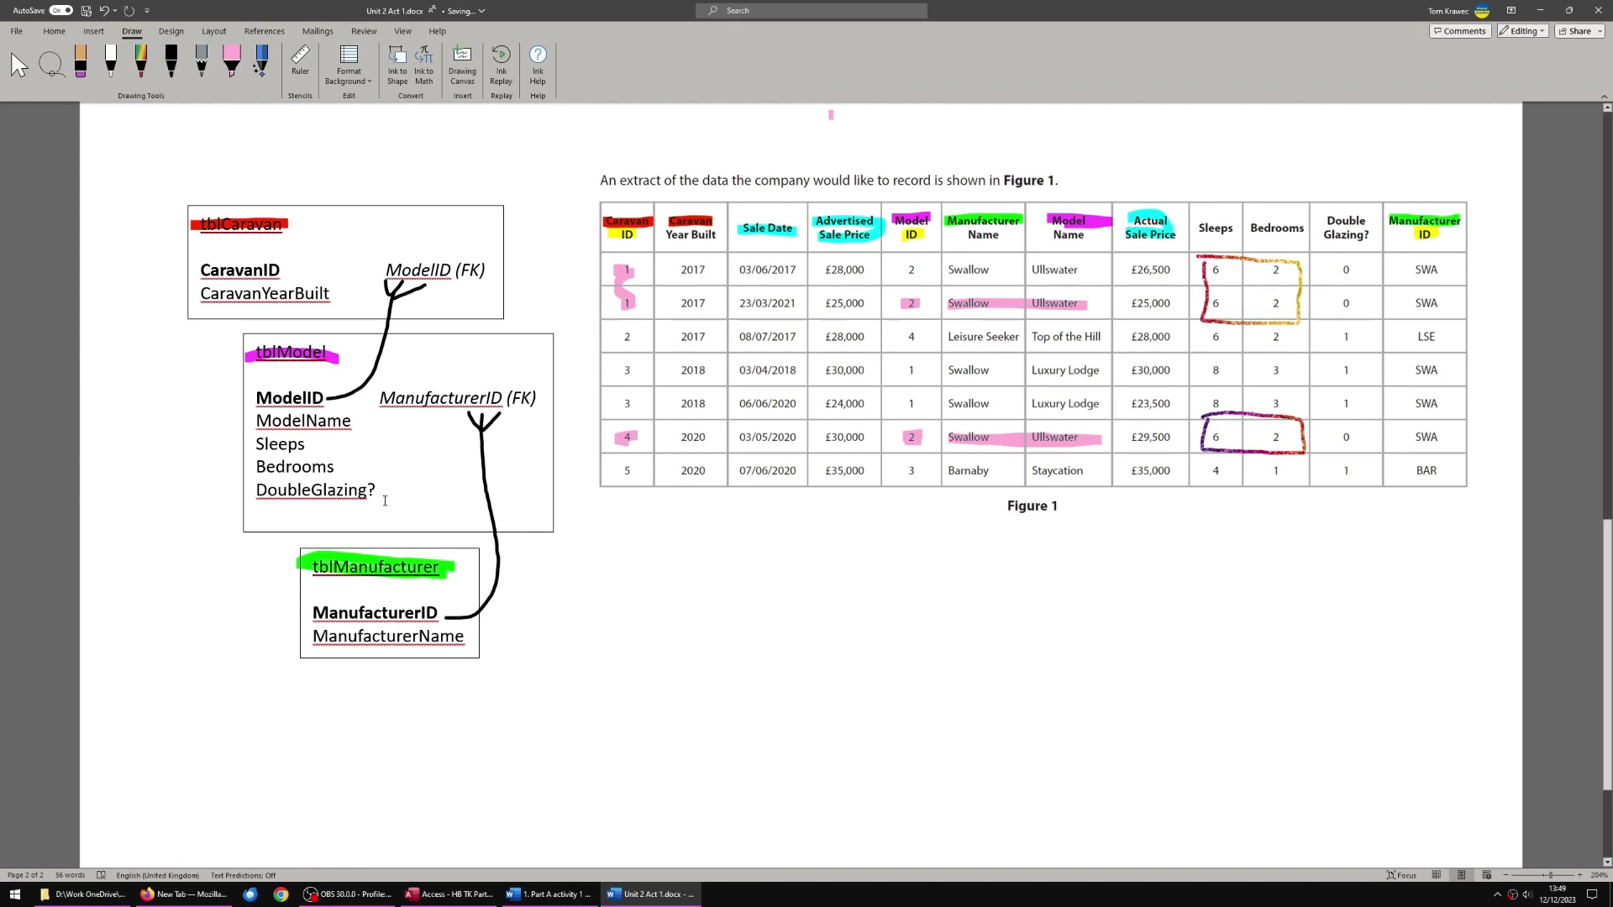
- Shorten the tblModel box from its lower edge so it ends just below the DoubleGlazing? field
left_click(397, 532)
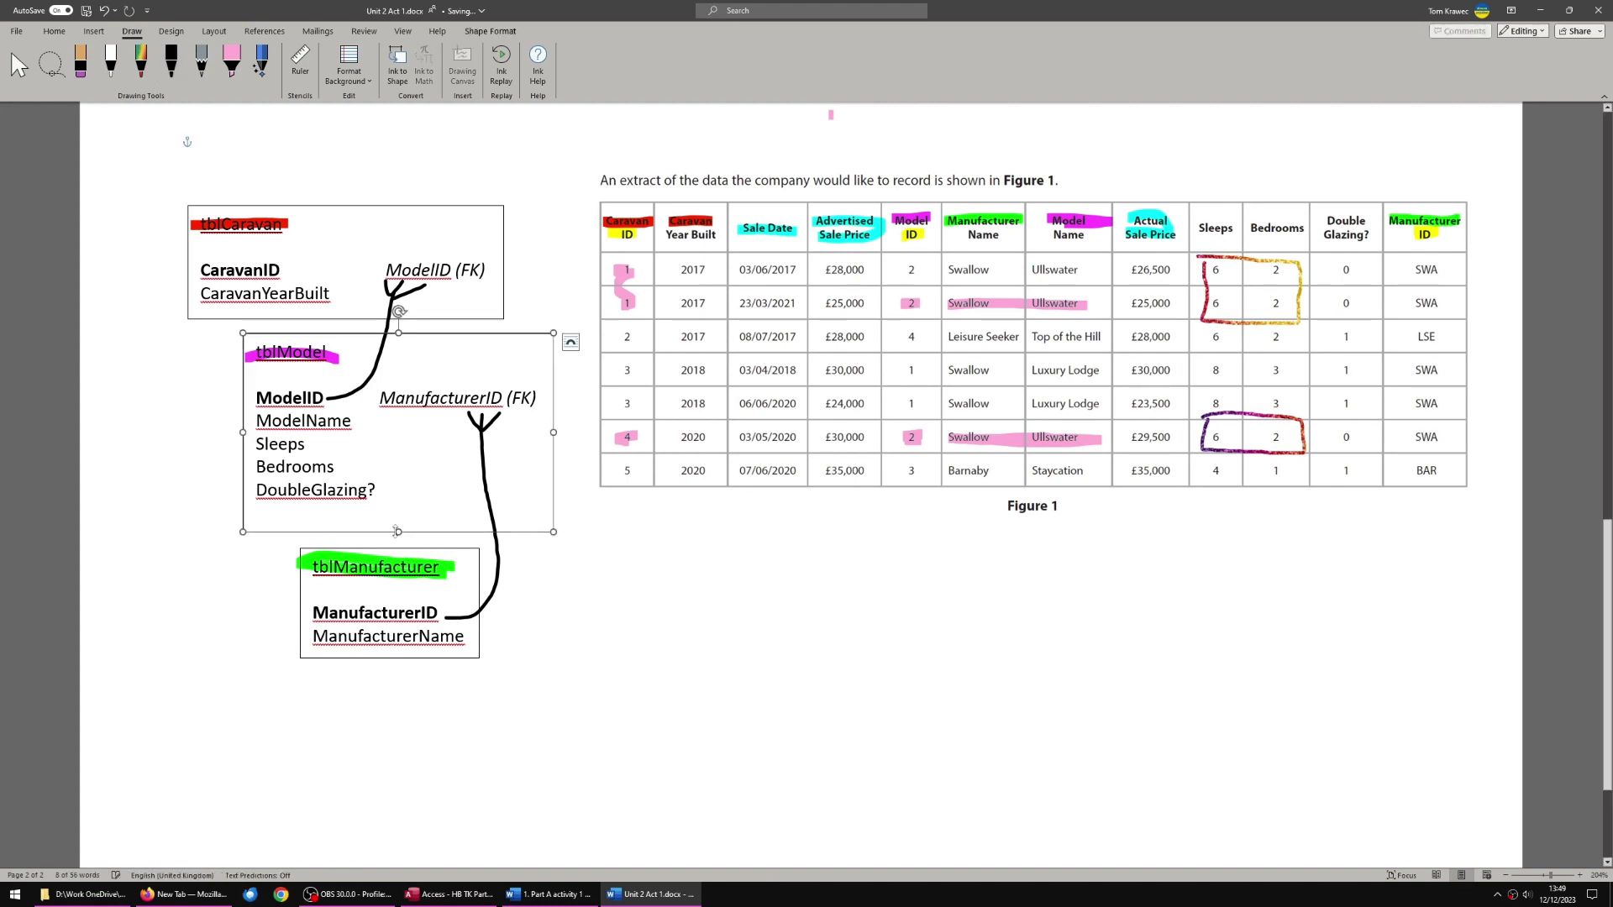
left_click_drag(395, 531, 397, 512)
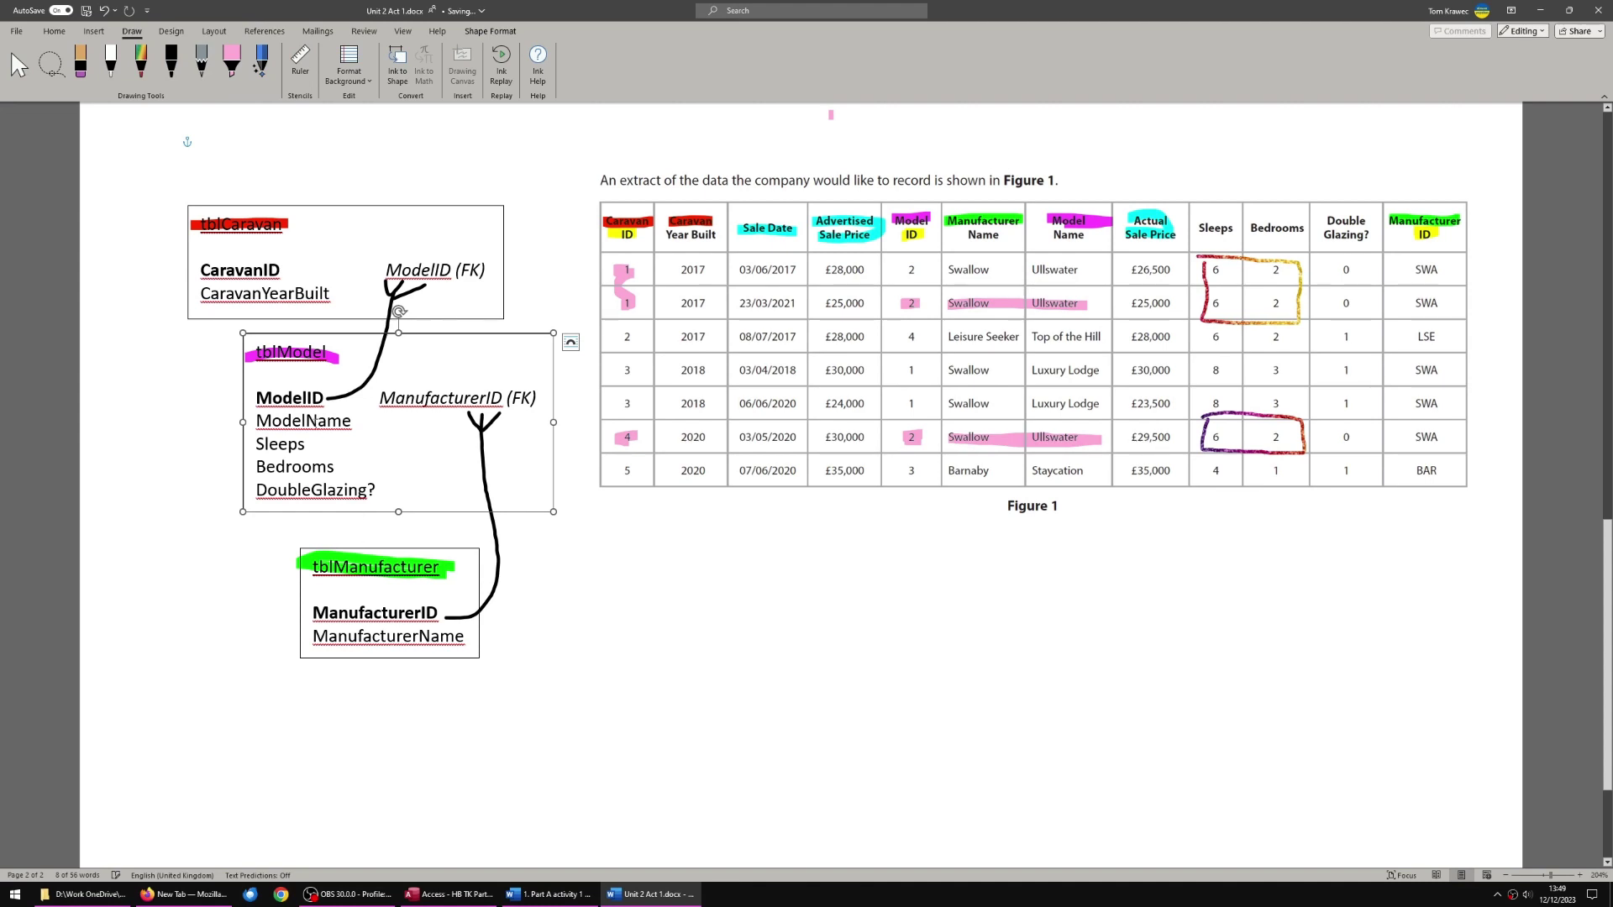
left_click(315, 421)
- Compare the tblModel and tblCaravan boxes with the Sleeps and Bedrooms columns of the data extract
left_click(1239, 227)
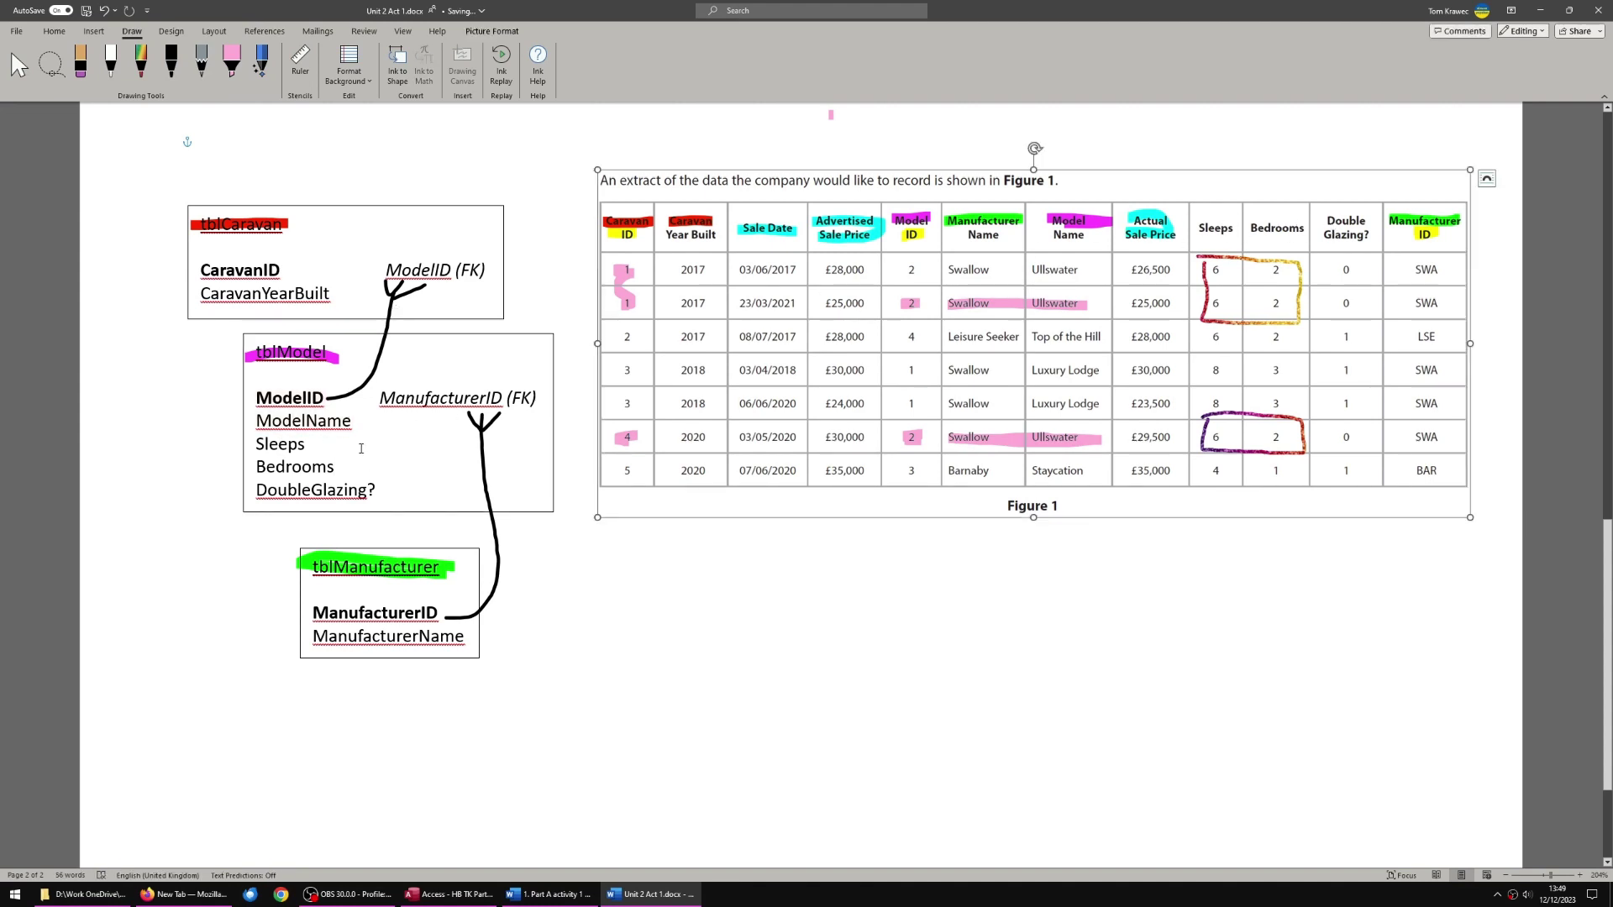
left_click(319, 355)
left_click(332, 225)
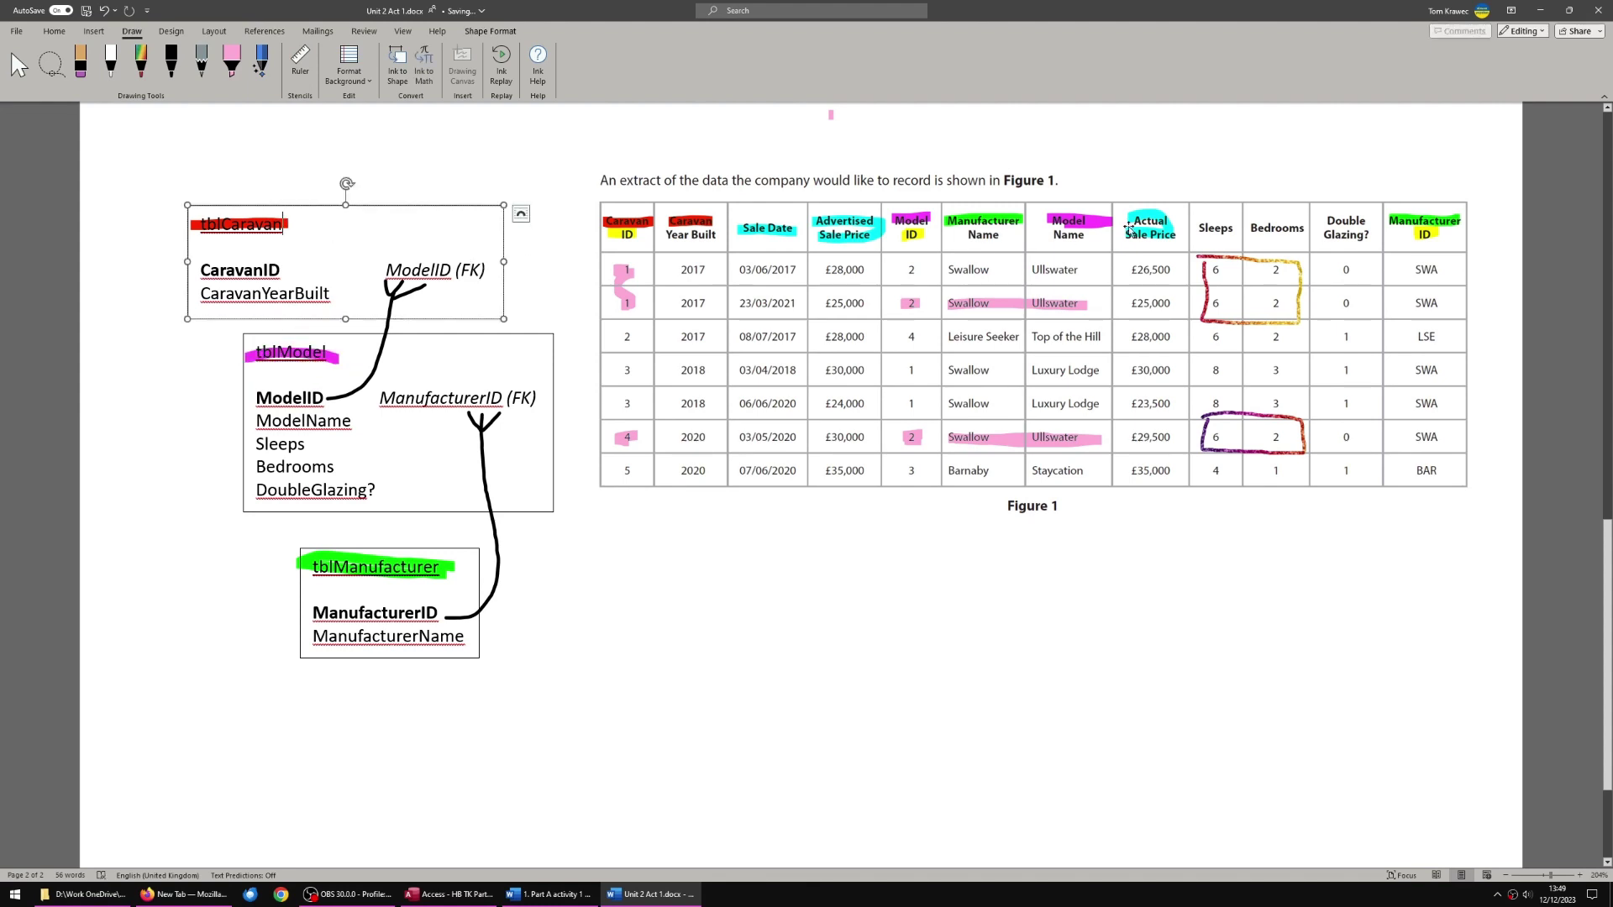
left_click(1199, 242)
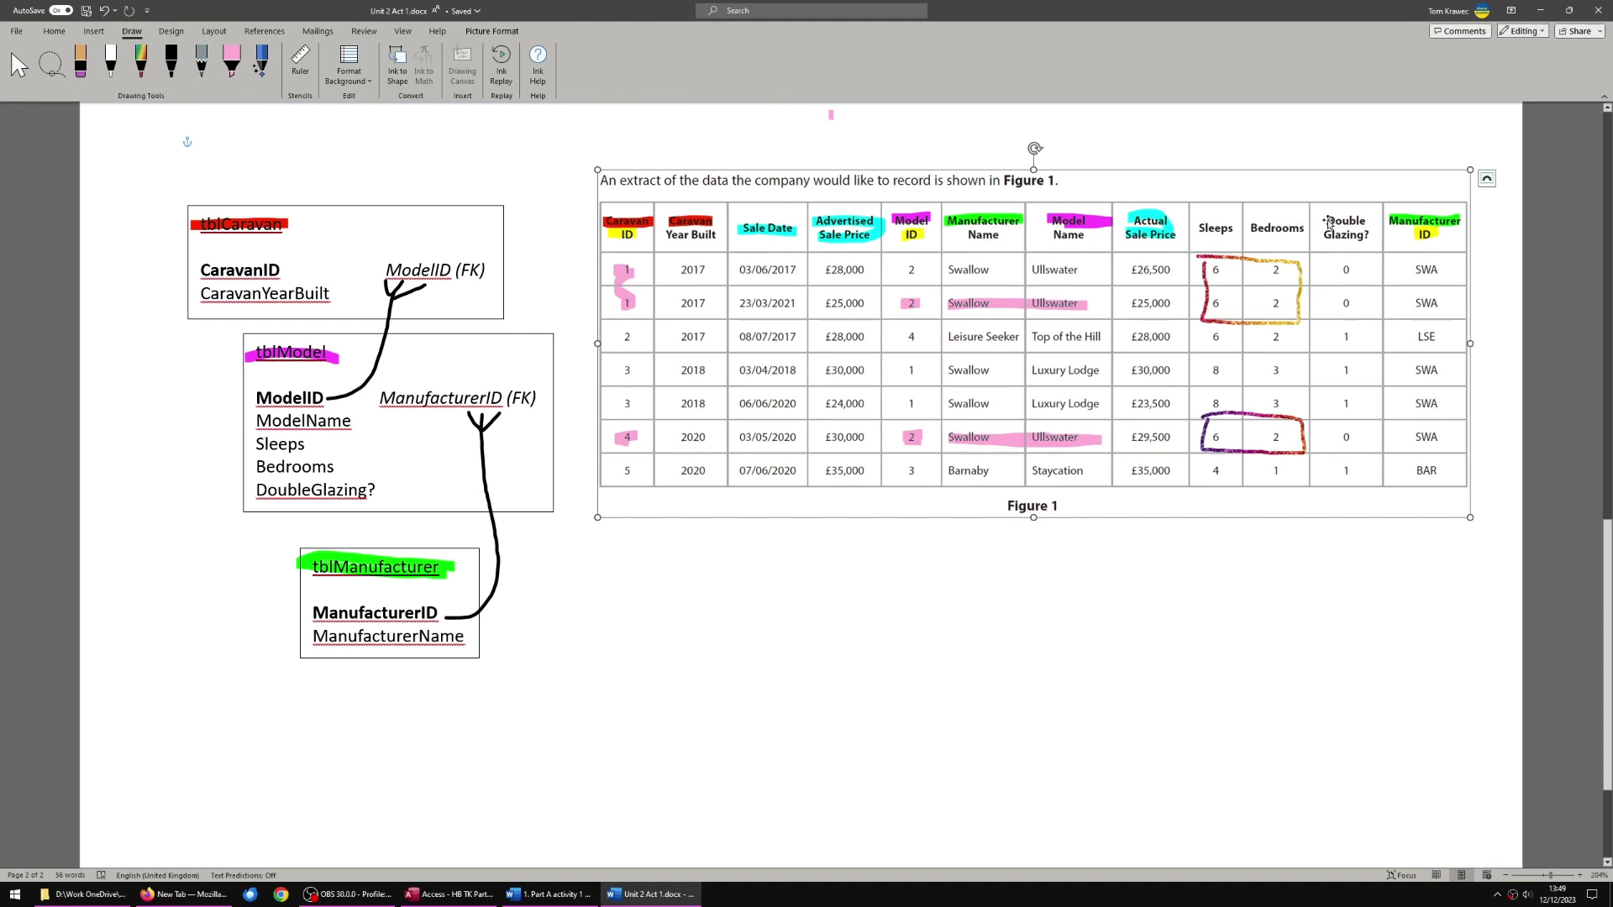
- Compare the Sleeps, Bedrooms and Double Glazing? values of the caravan 1 rows with those of caravan 4
left_click(623, 279)
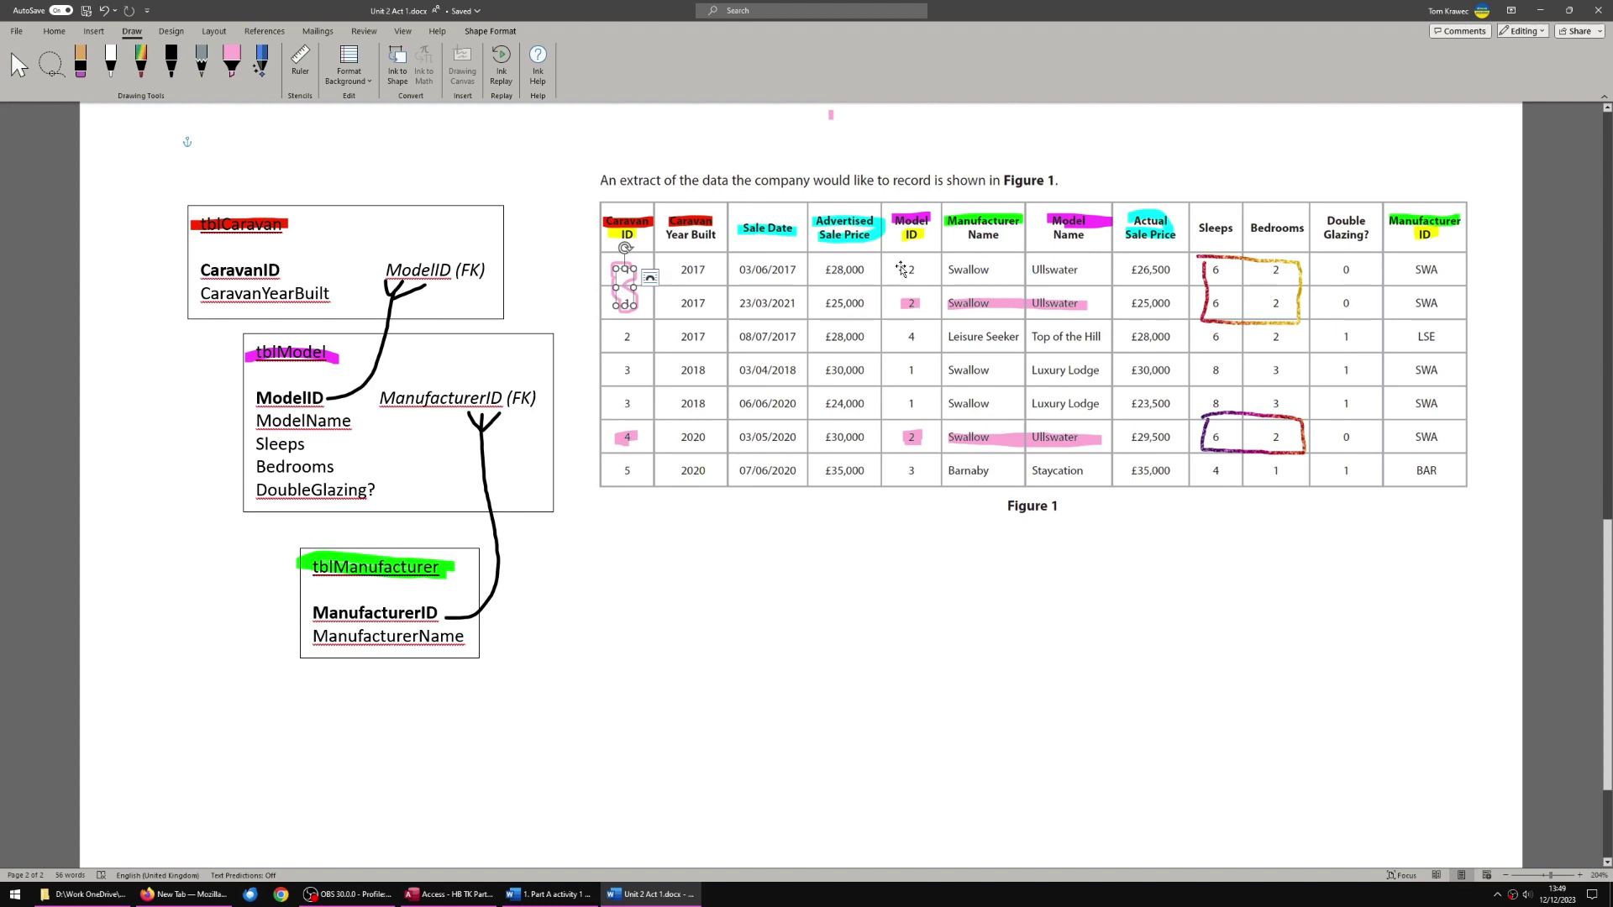
left_click(635, 440)
left_click(616, 284)
left_click(640, 307)
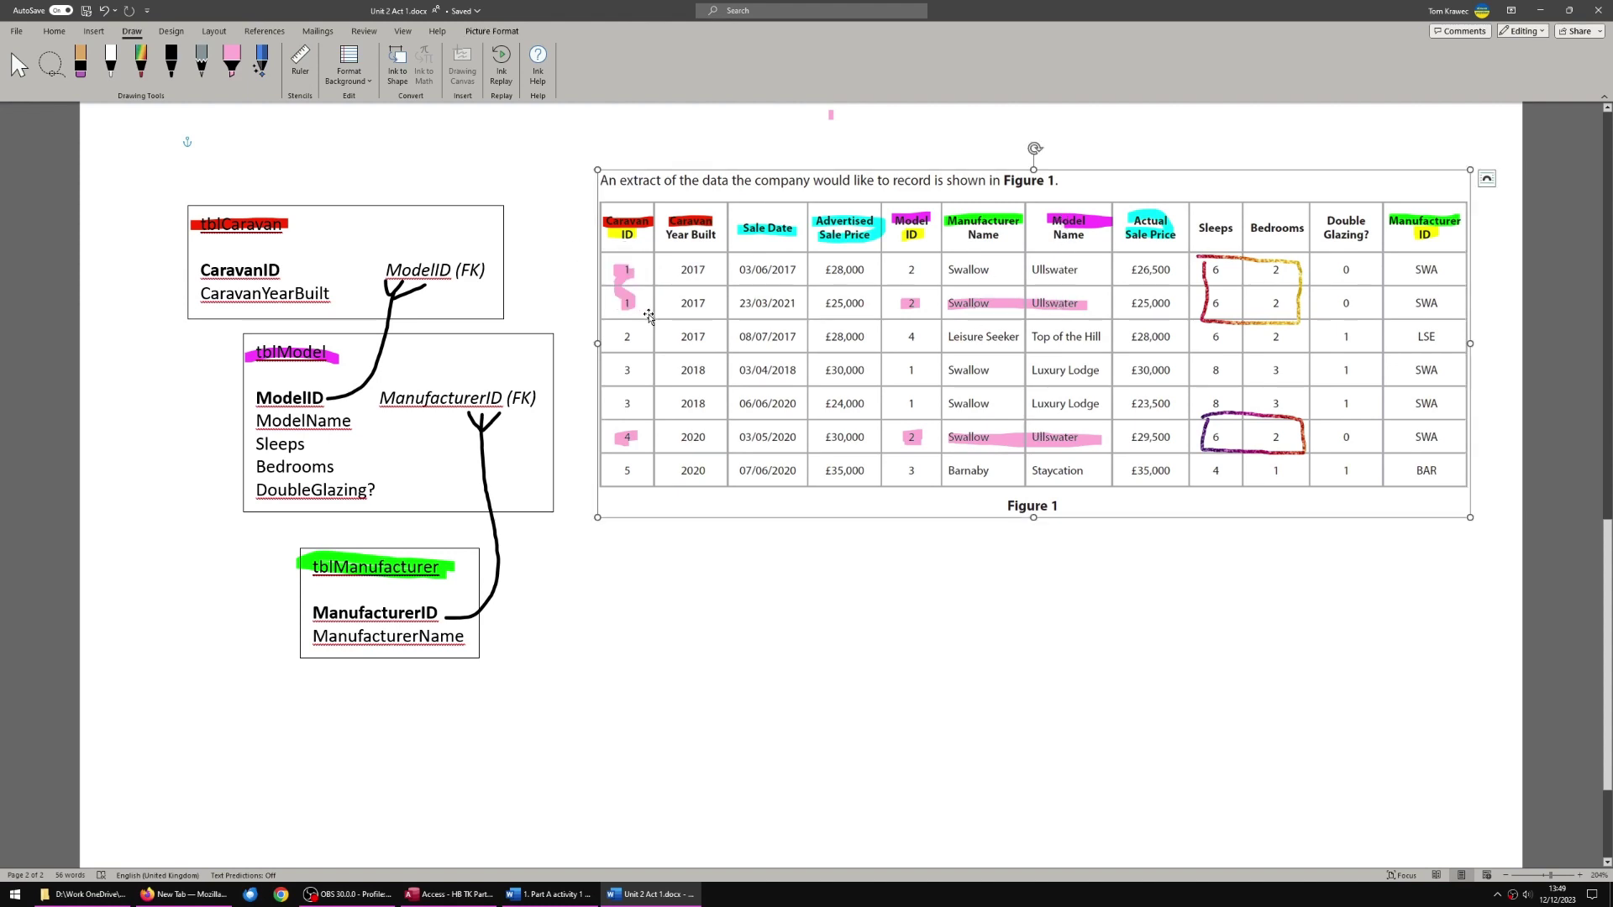
left_click(626, 438)
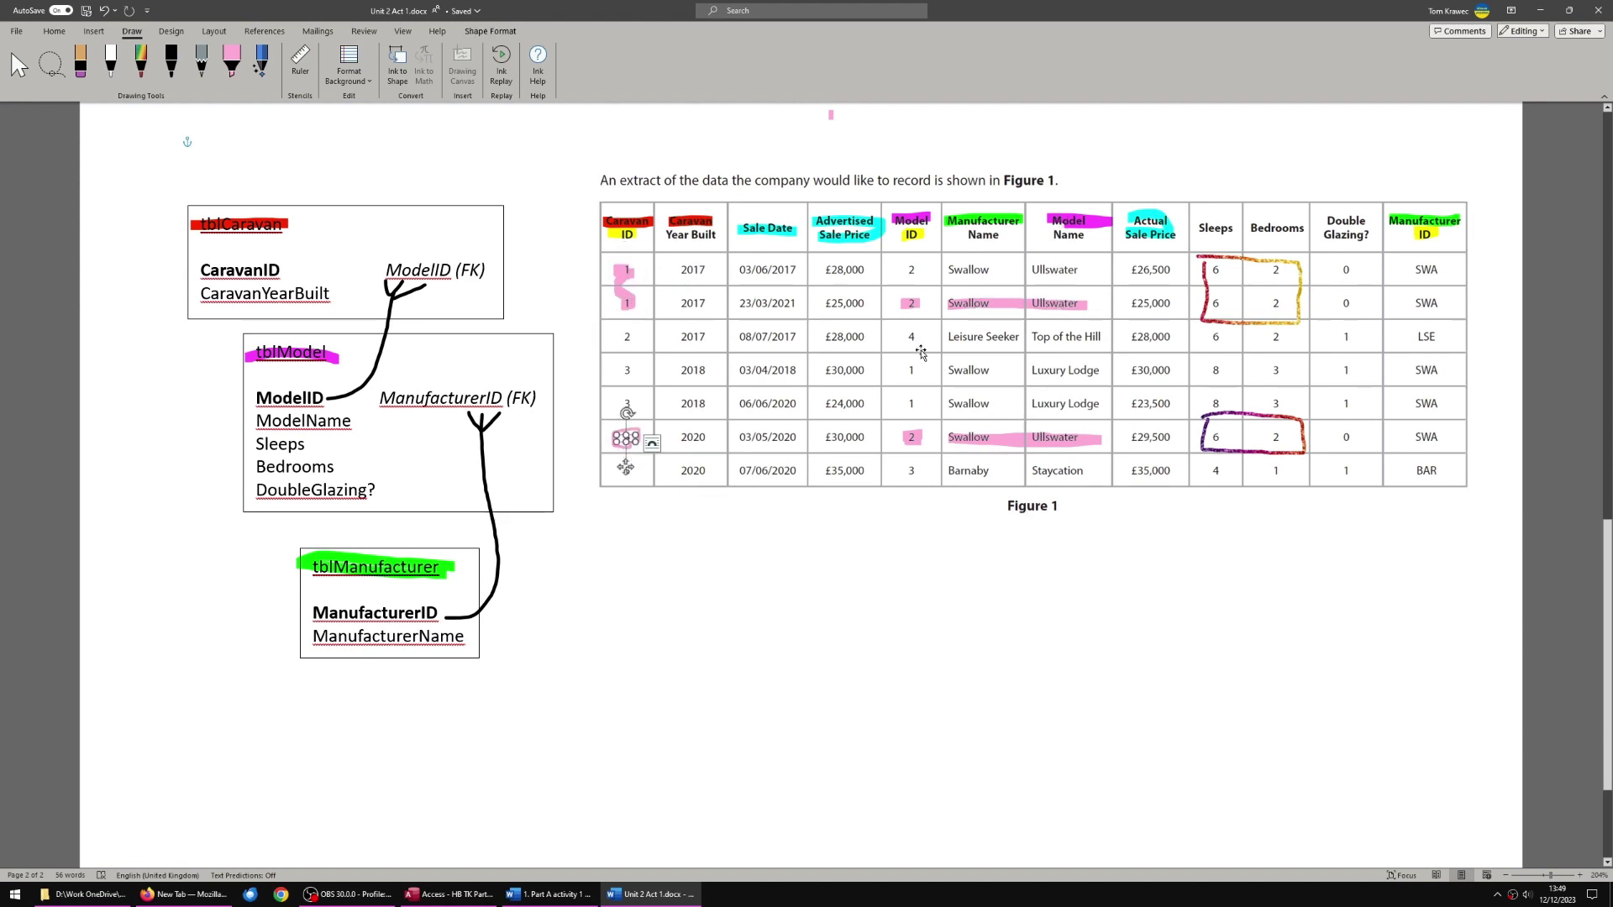
left_click(1234, 291)
left_click(1204, 299)
left_click(1203, 439)
left_click(1207, 287)
left_click(1207, 438)
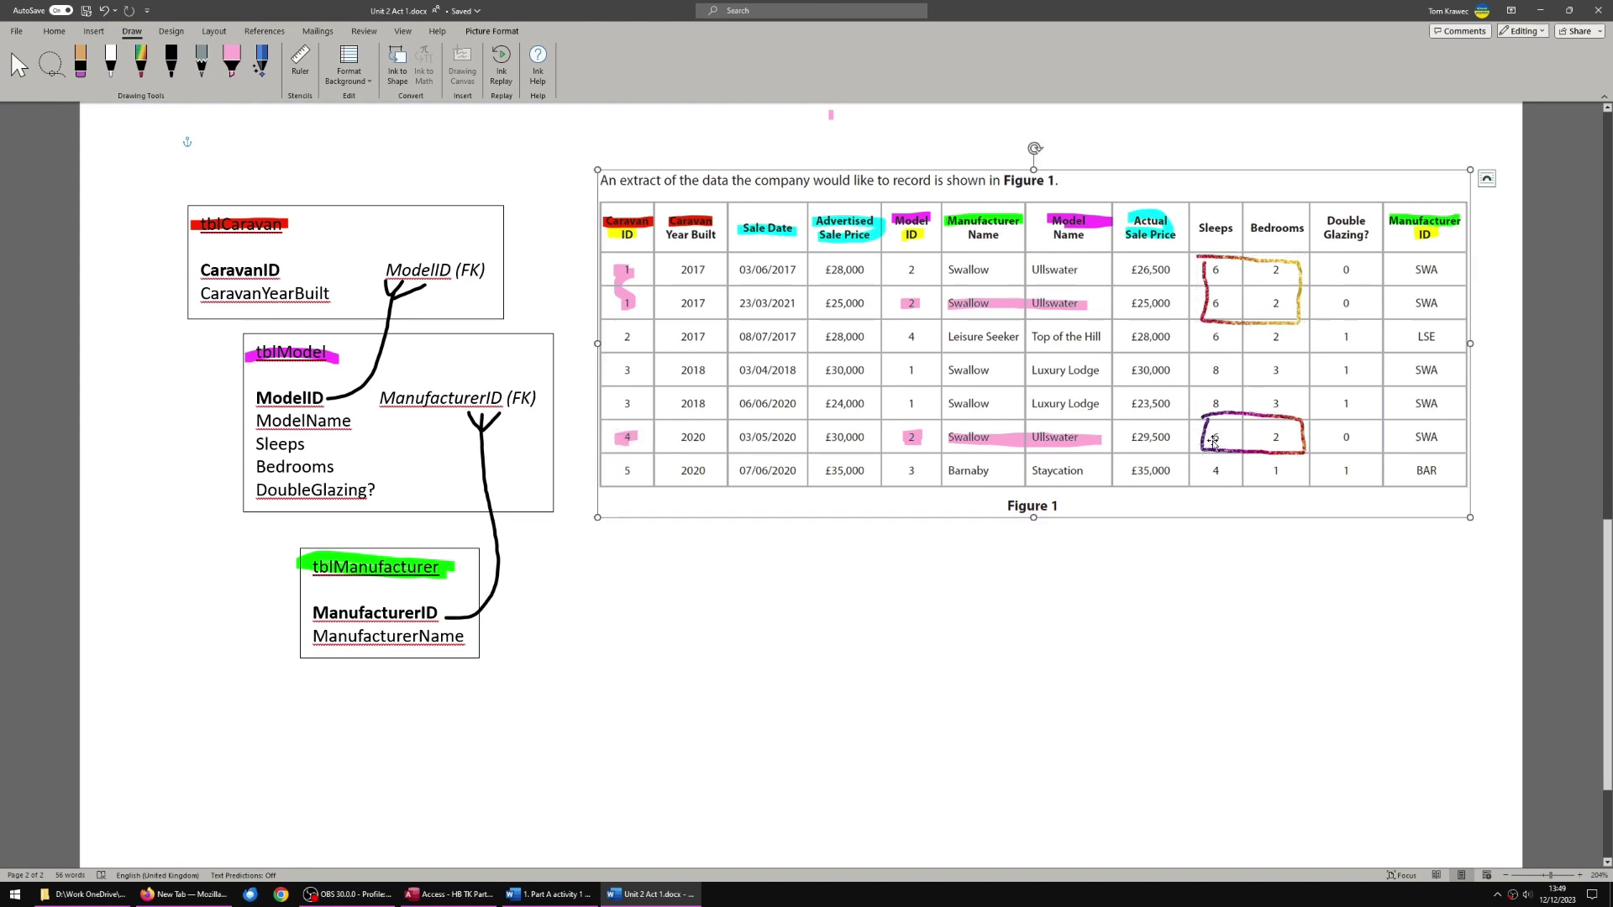
left_click(1212, 447)
left_click(1372, 438)
- Check how the Model ID 2 entries of caravans 1 and 4 relate to their Sleeps and Bedrooms values
left_click(625, 302)
left_click(640, 415)
left_click(914, 307)
left_click(892, 427)
left_click(1215, 291)
left_click(1219, 432)
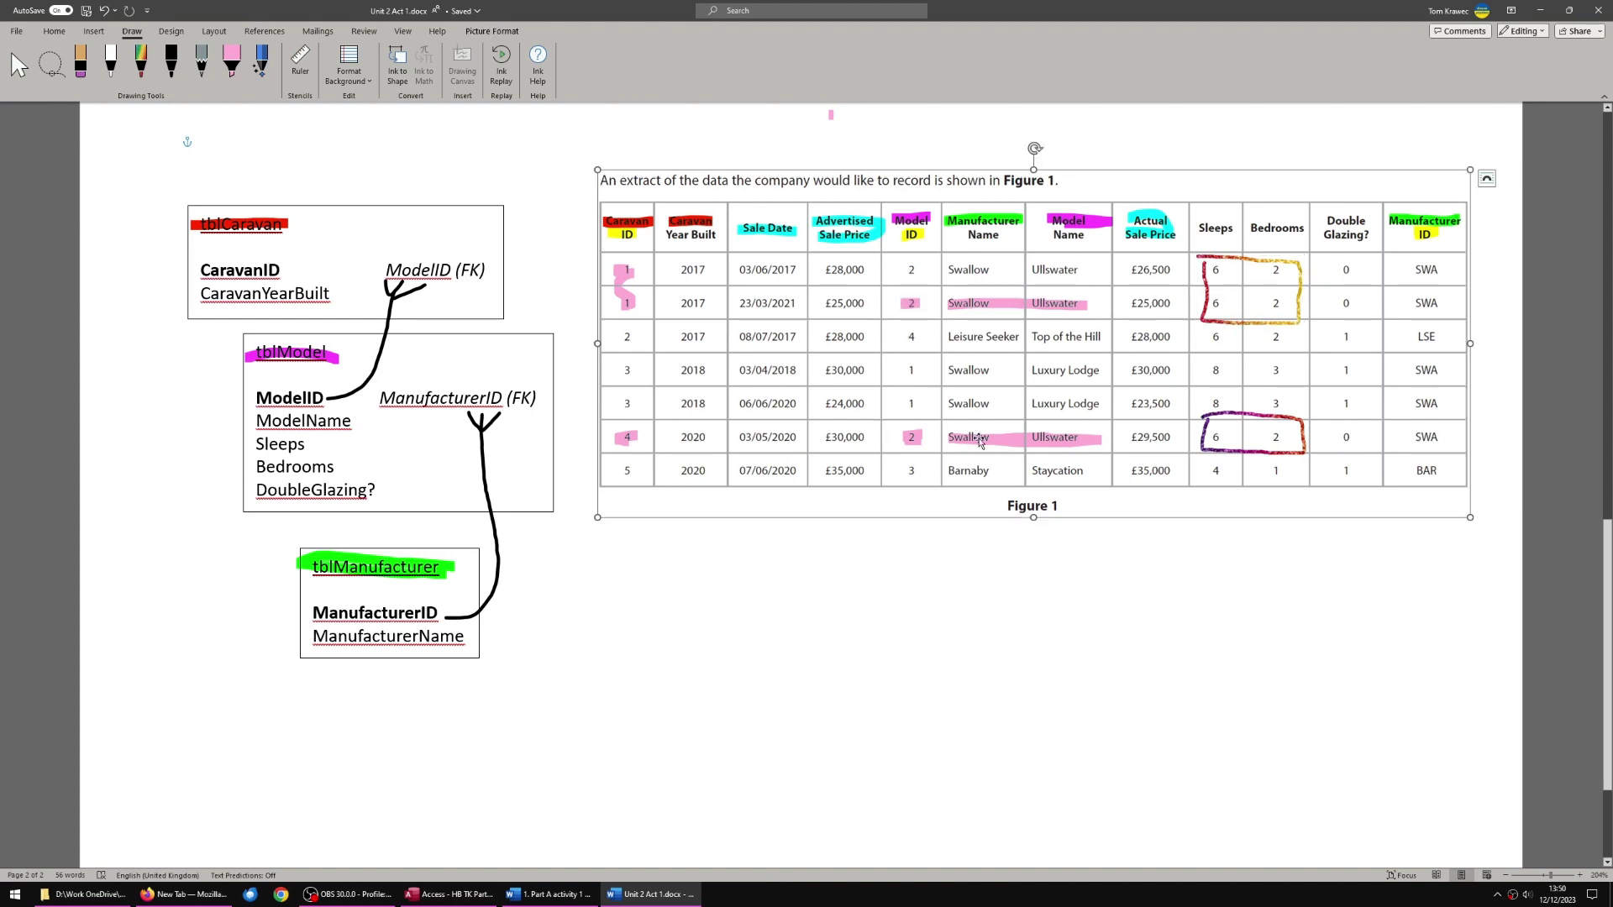
left_click(913, 438)
left_click(915, 305)
left_click(1205, 289)
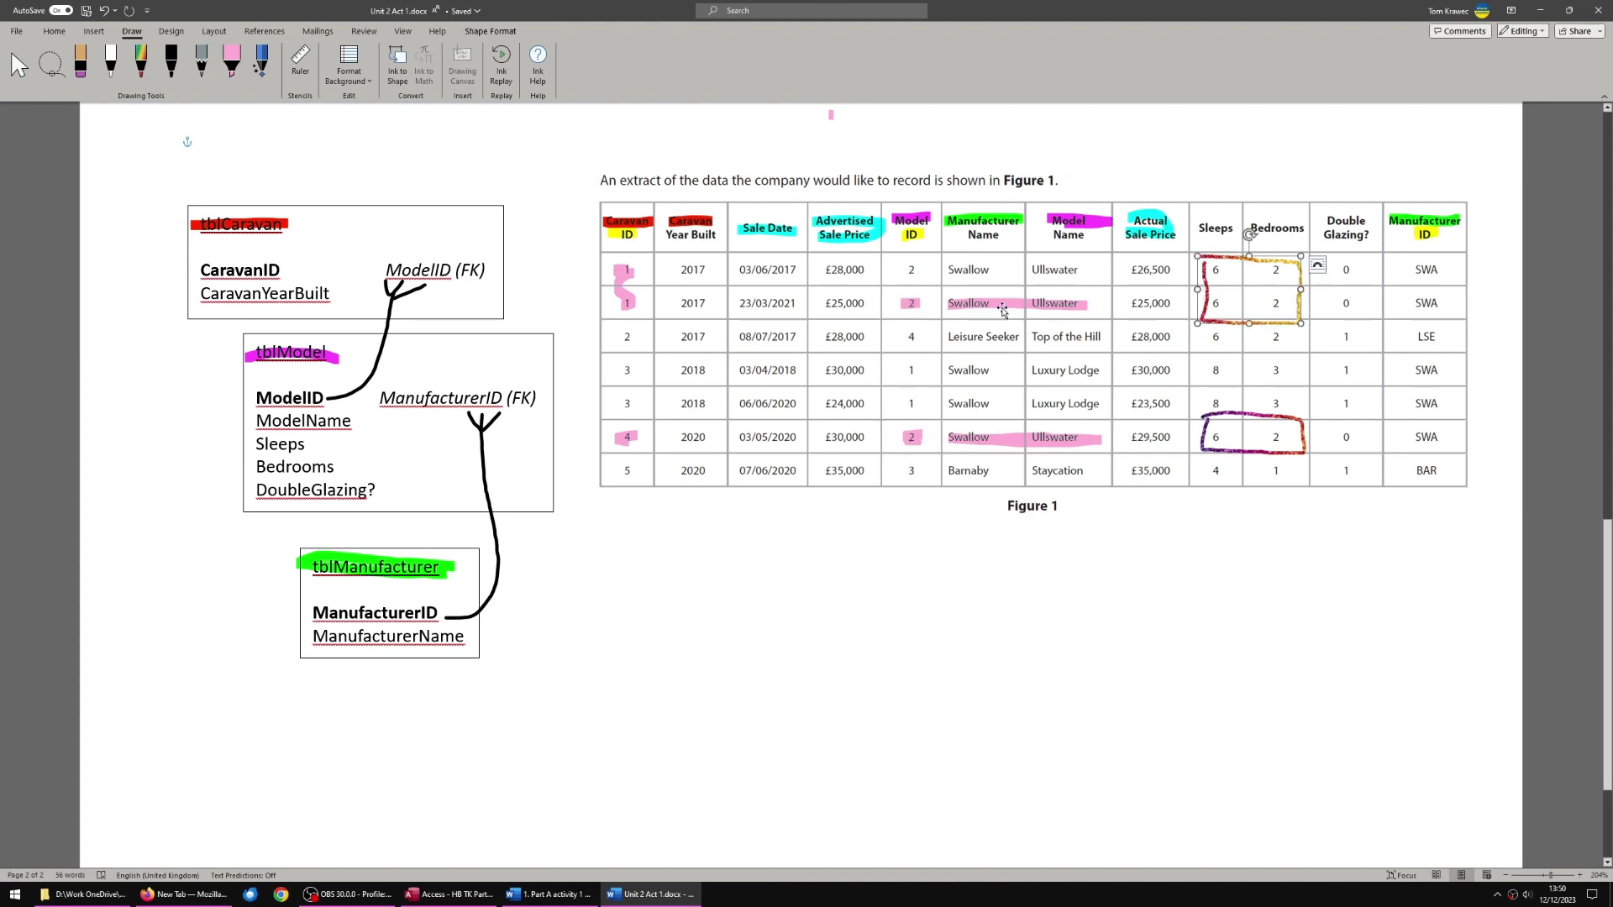
left_click(918, 288)
left_click(1215, 426)
left_click(1224, 306)
left_click(910, 306)
left_click(1213, 307)
left_click(1277, 306)
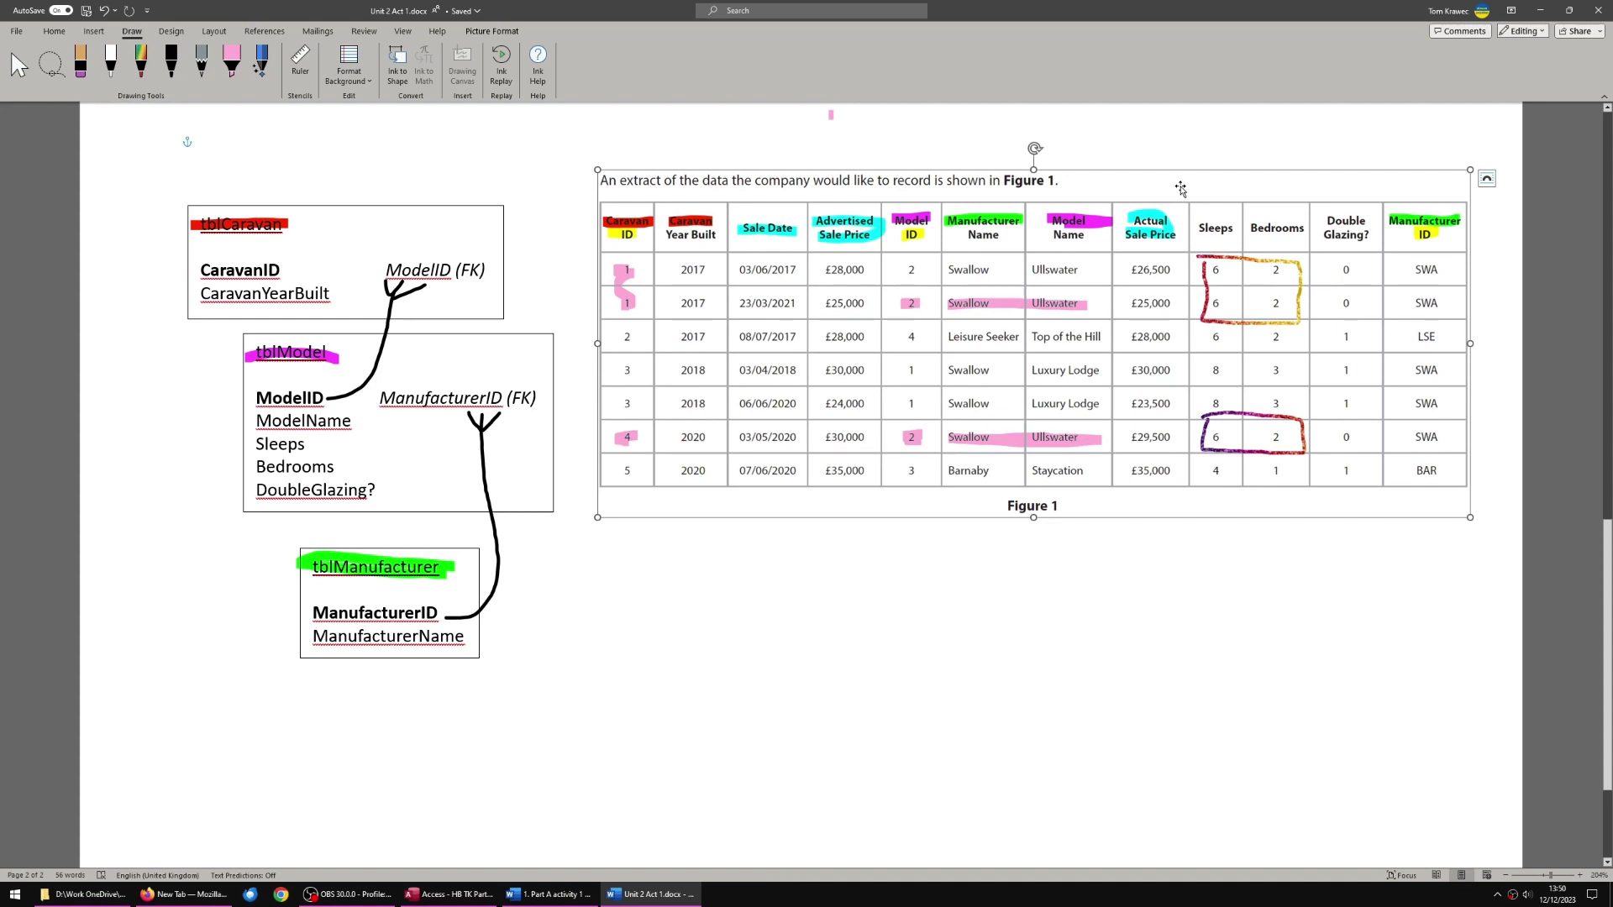
- Highlight the Sleeps, Bedrooms and Double Glazing? column headings in magenta to match tblModel
left_click(231, 67)
left_click(230, 67)
left_click(298, 182)
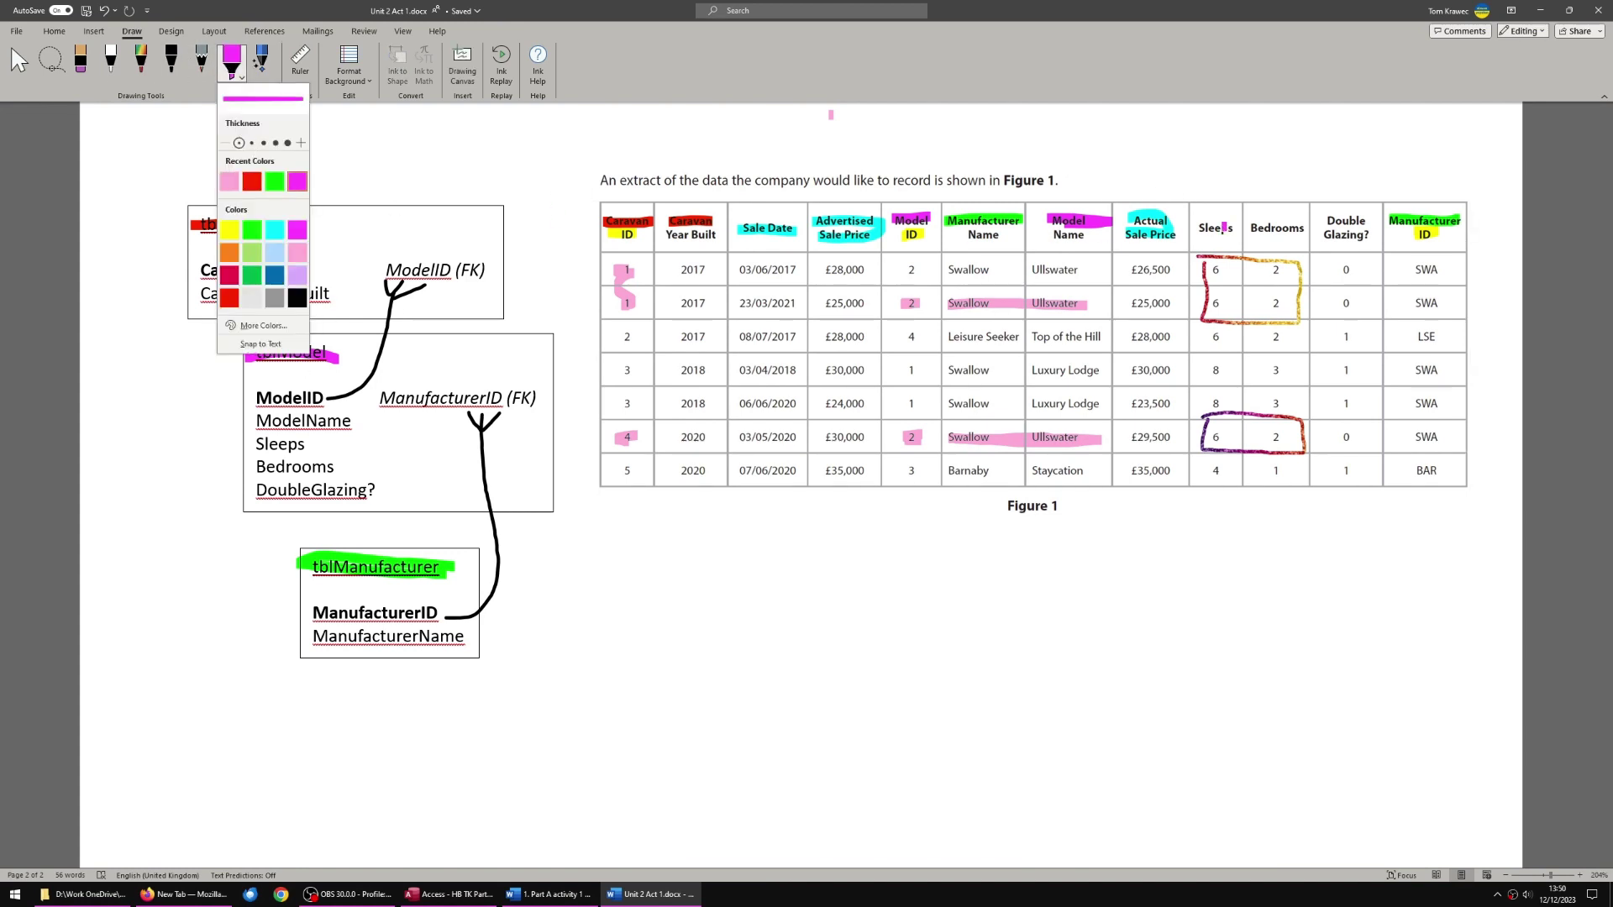
left_click_drag(1201, 231, 1374, 220)
left_click_drag(1318, 231, 1369, 235)
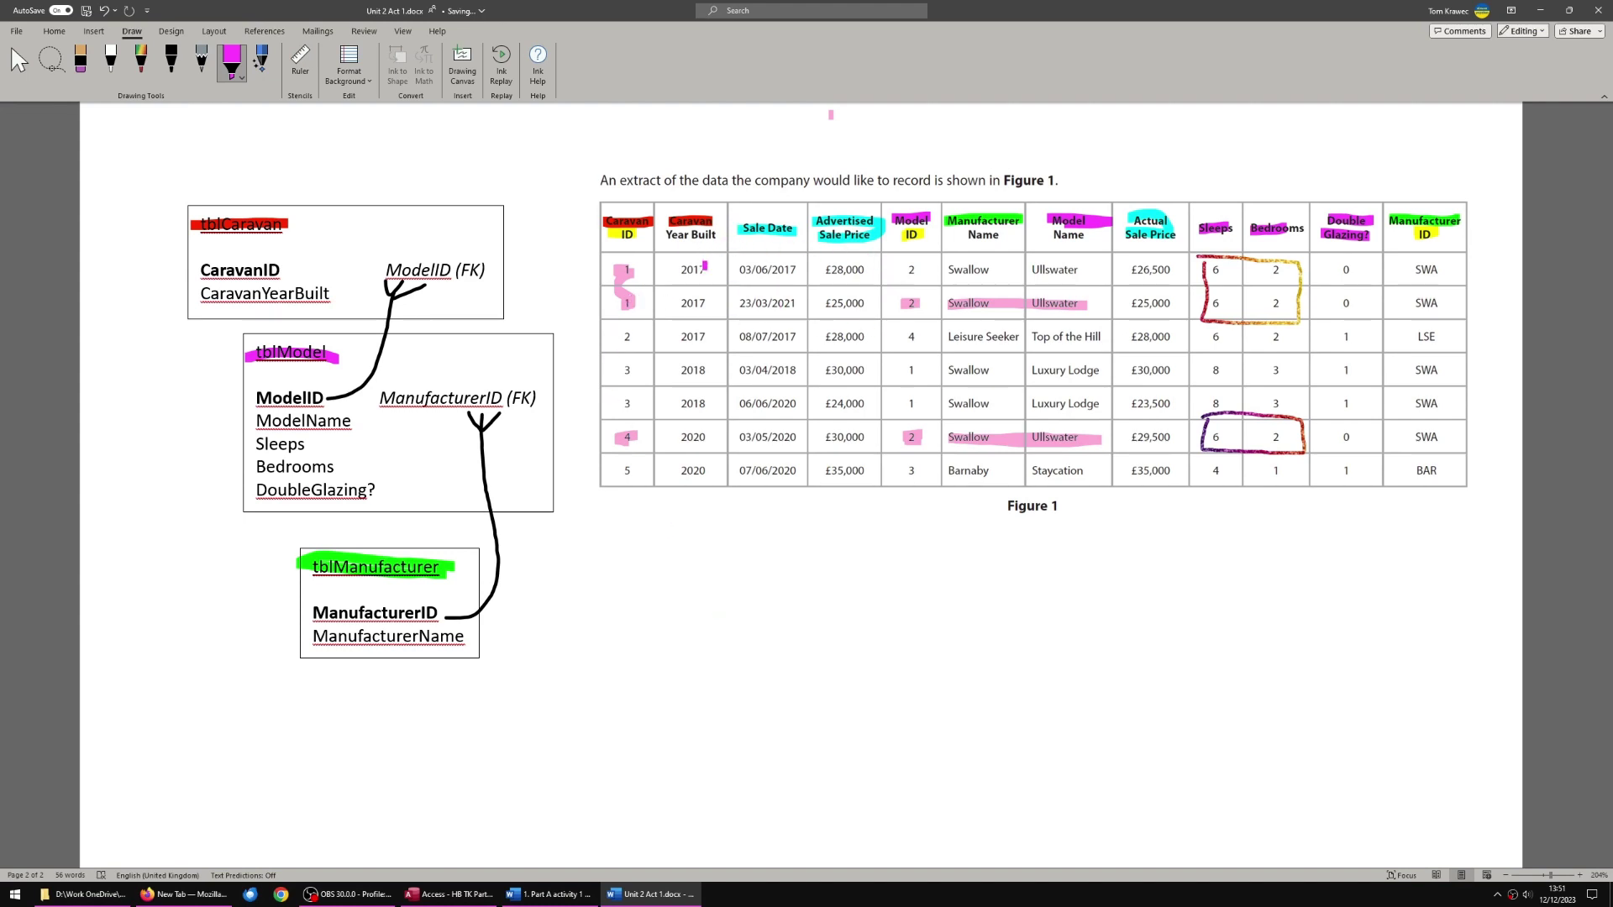
- Highlight the sale dates, advertised sale prices and actual sale prices of both caravan 1 rows in light pink
left_click(231, 63)
left_click(252, 181)
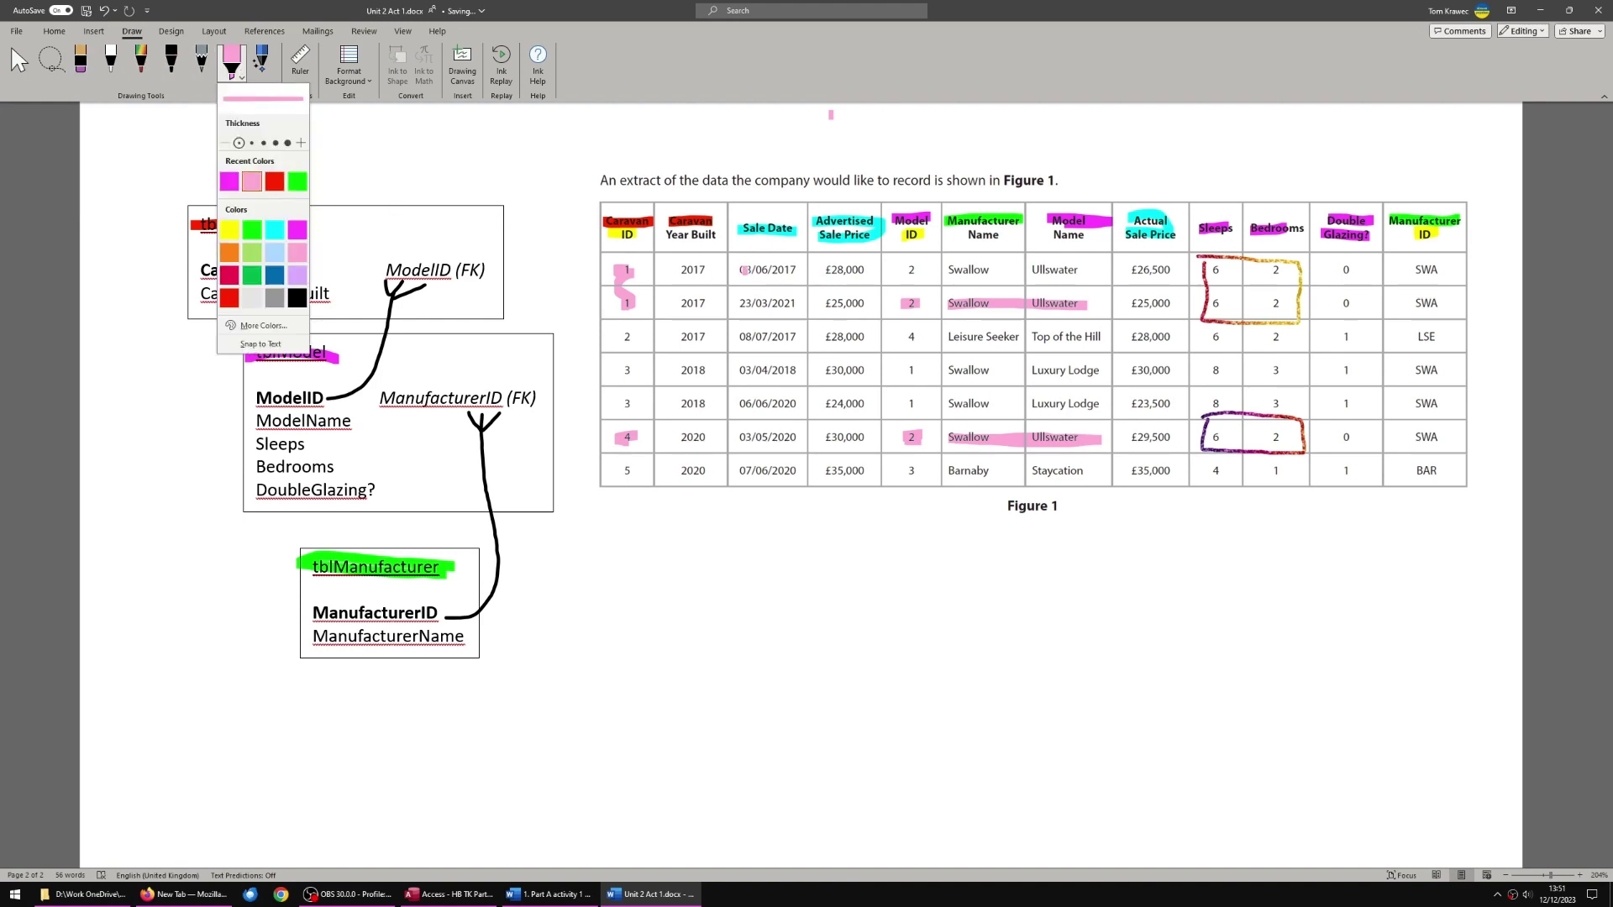
left_click_drag(739, 271, 862, 272)
mouse_move(735, 308)
left_mouse_down()
mouse_move(862, 308)
mouse_move(781, 300)
left_mouse_up()
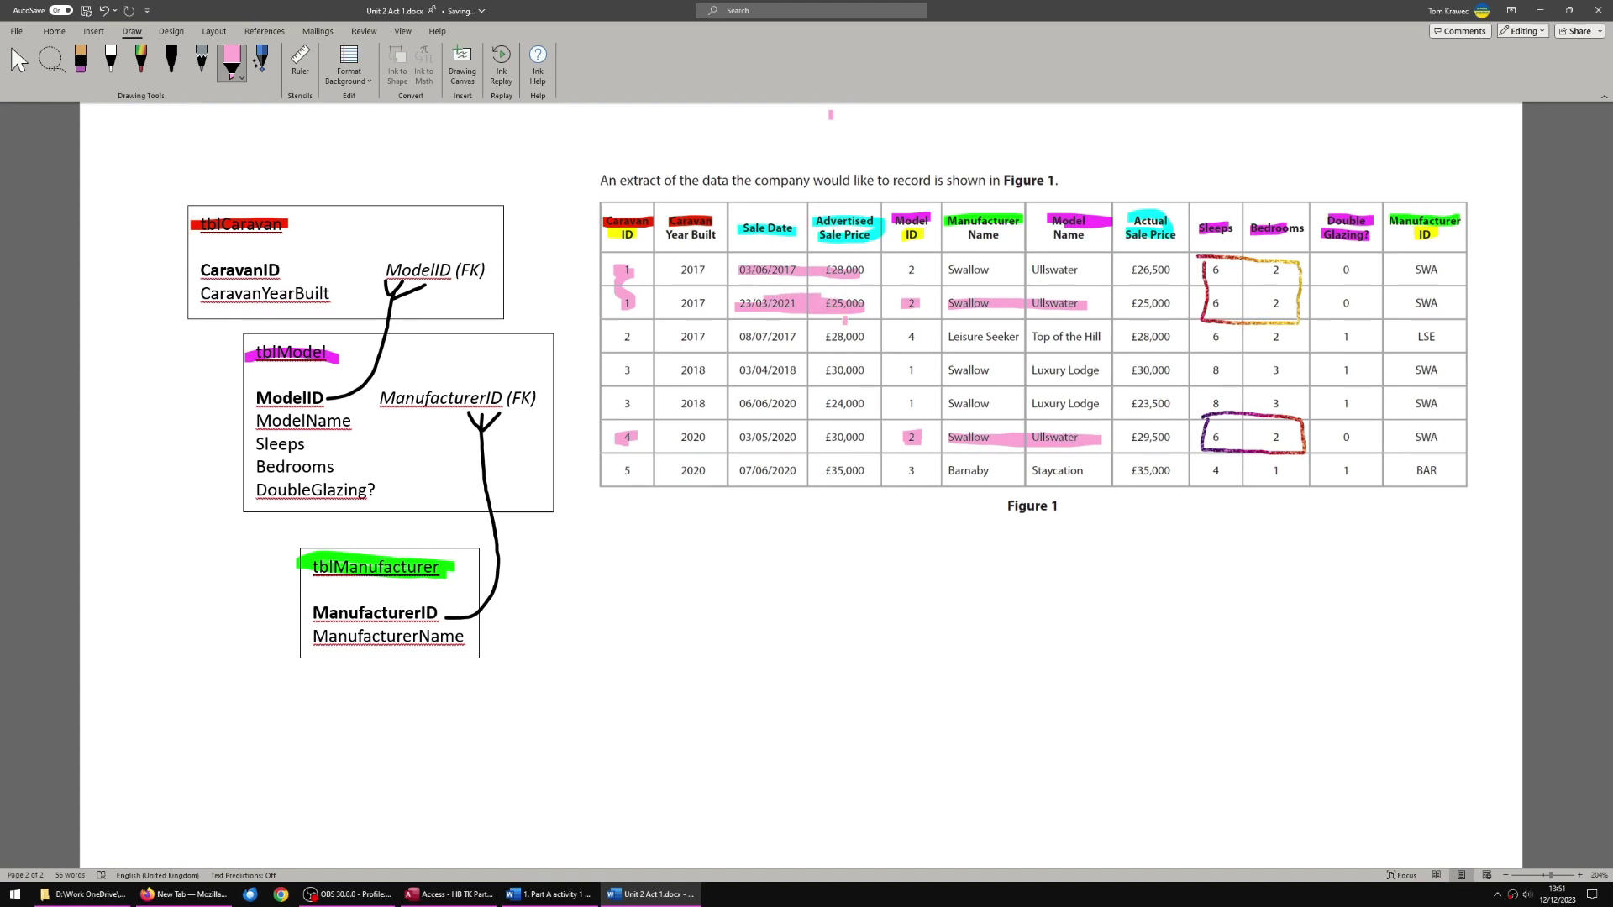
mouse_move(1124, 275)
left_mouse_down()
mouse_move(1185, 270)
mouse_move(1136, 303)
mouse_move(1180, 302)
left_mouse_up()
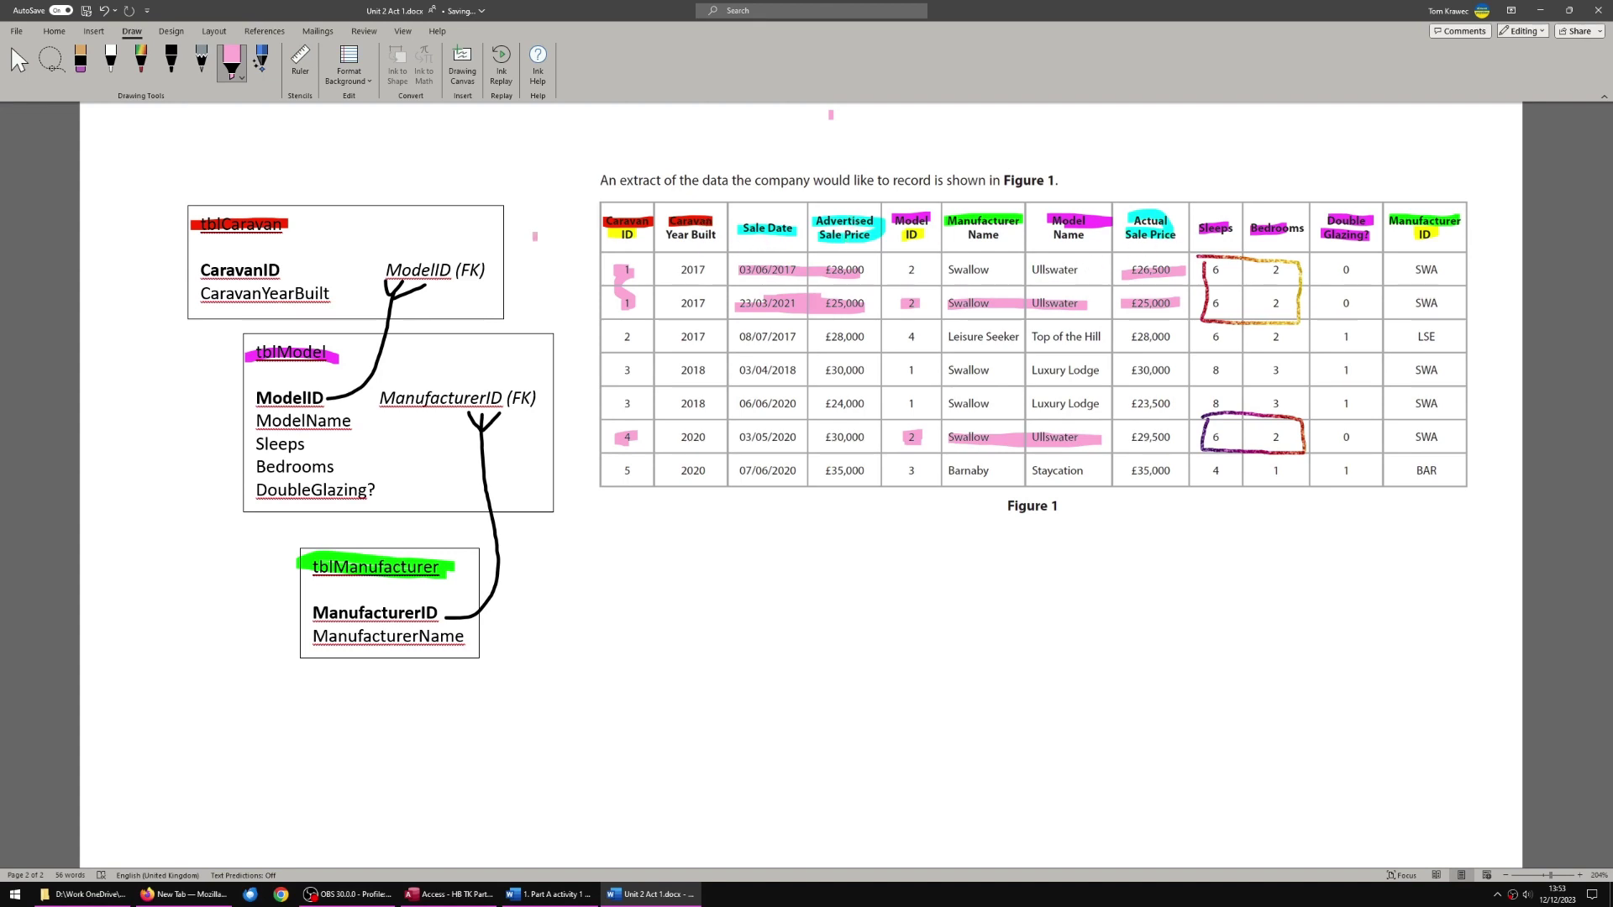
- Move the tblSales box from the foot of the page to just beside the tblManufacturer box
left_click(18, 63)
scroll(840, 533, "down", 3)
left_click(1178, 696)
left_click(1156, 671)
scroll(1163, 689, "up", 2)
scroll(1163, 689, "down", 2)
left_click(1176, 688)
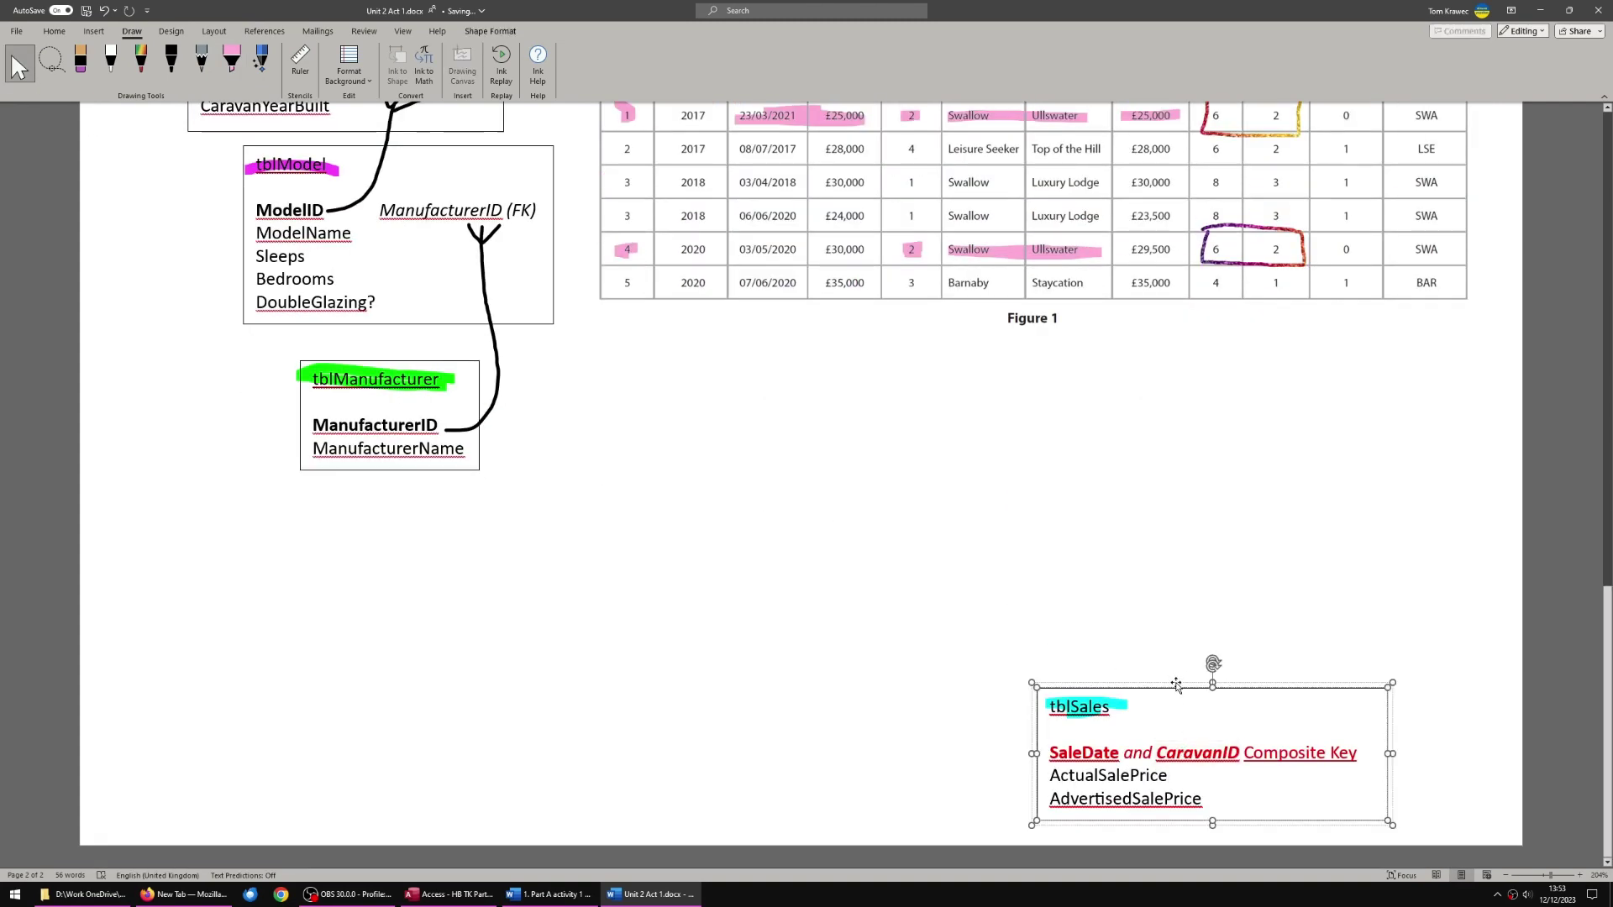
left_click_drag(1176, 685, 660, 389)
- Try to place the tblSales box at the top of the page above the tblCaravan box
scroll(660, 389, "up", 2)
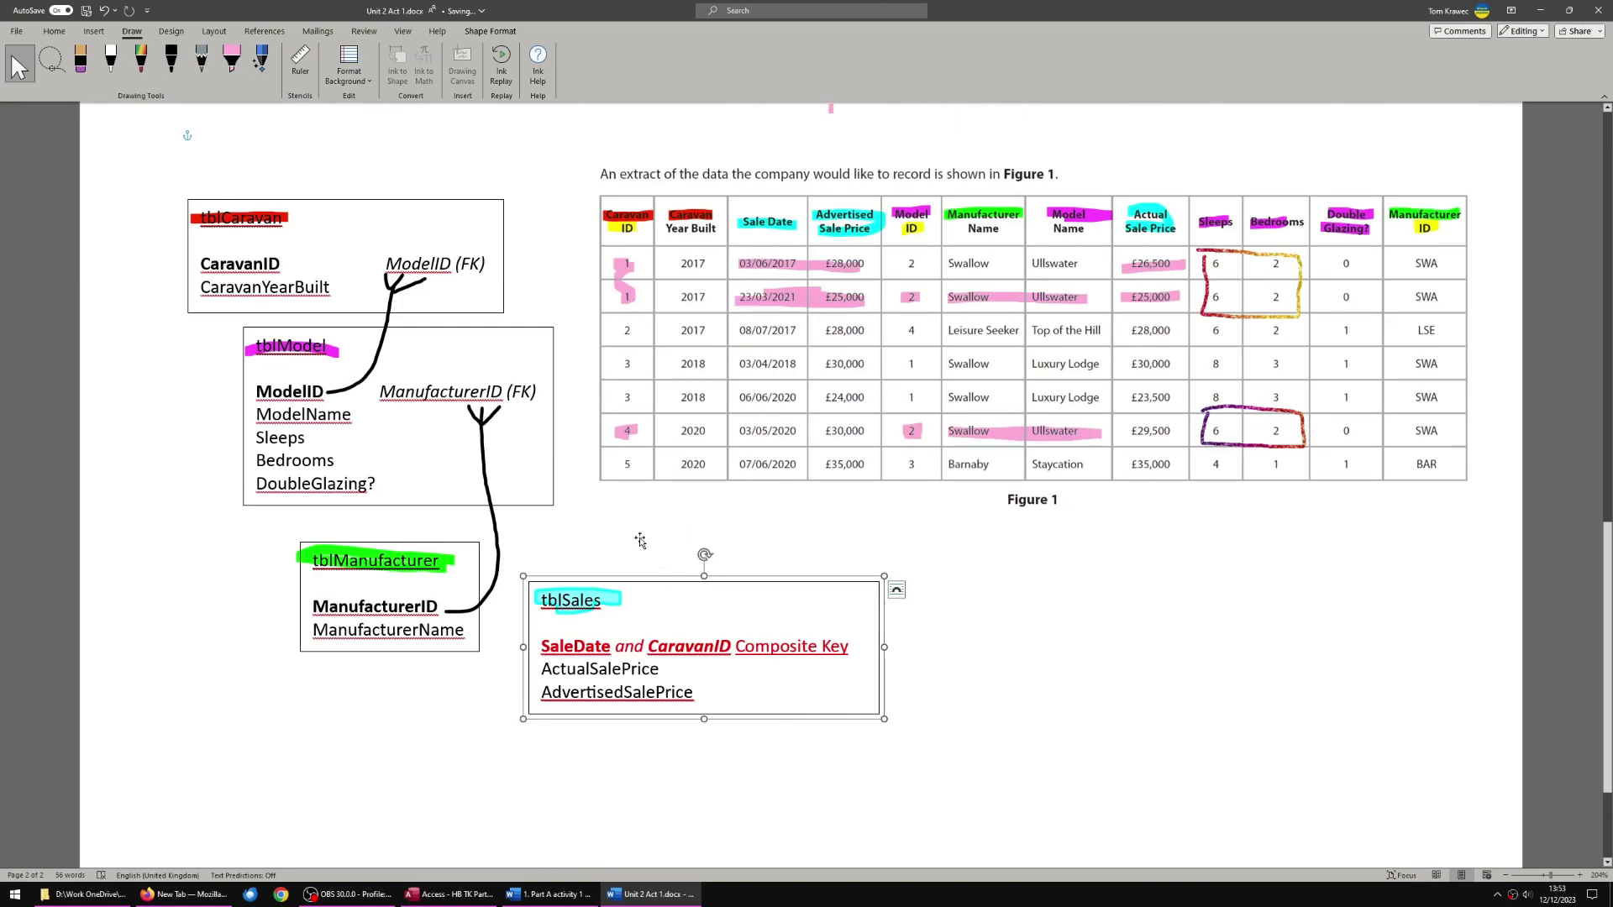
left_click_drag(664, 578, 285, 196)
scroll(285, 196, "up", 3)
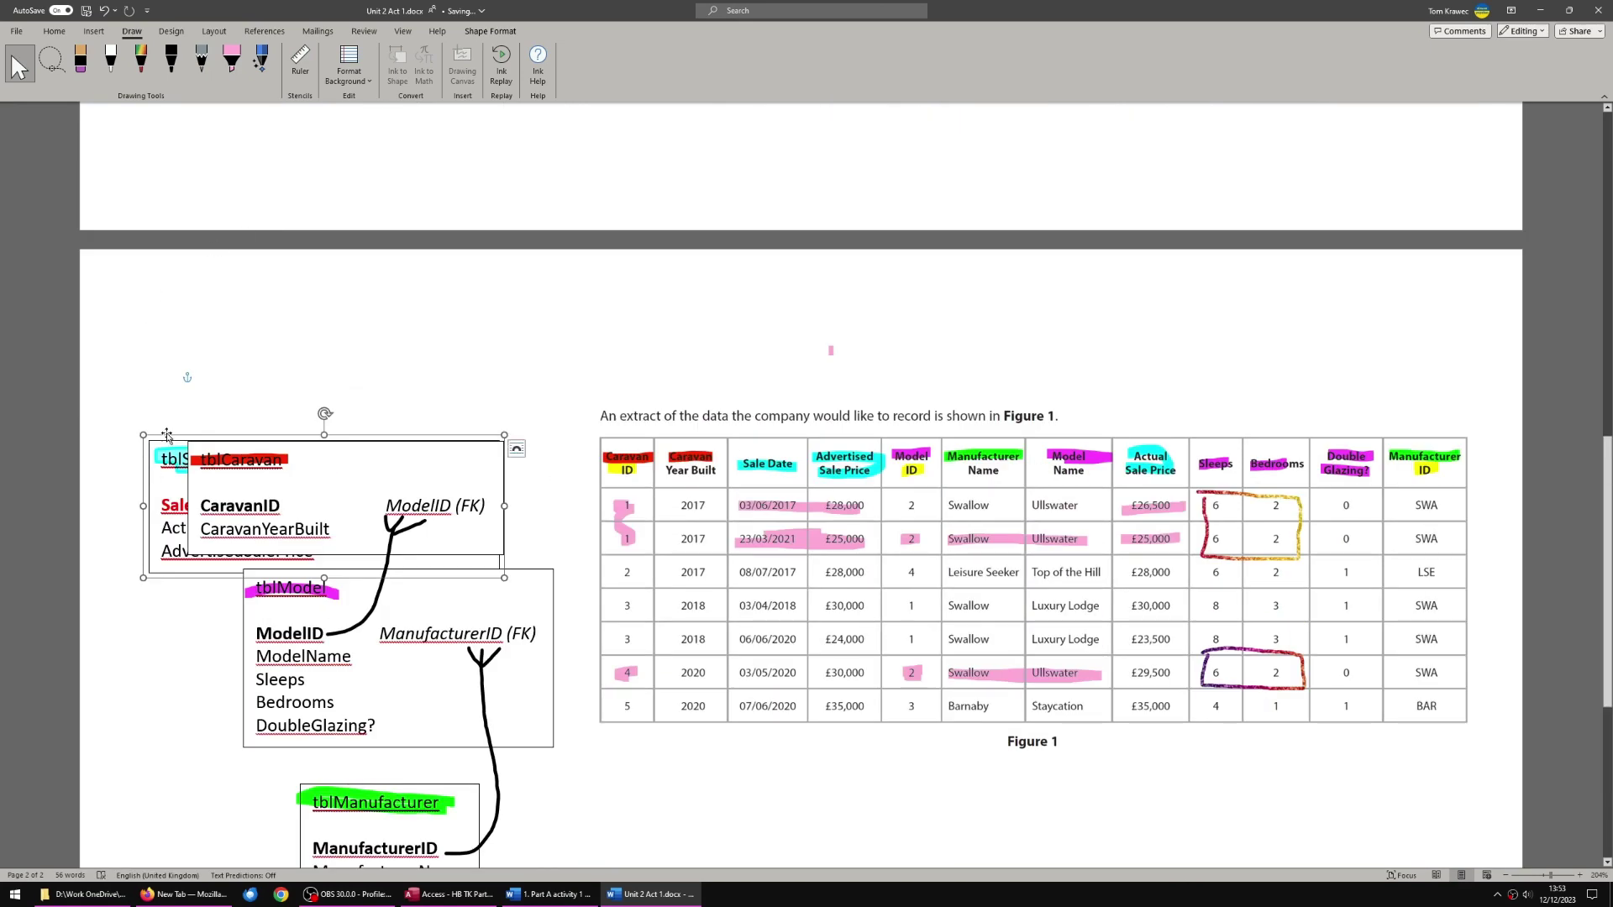
left_click_drag(166, 433, 149, 311)
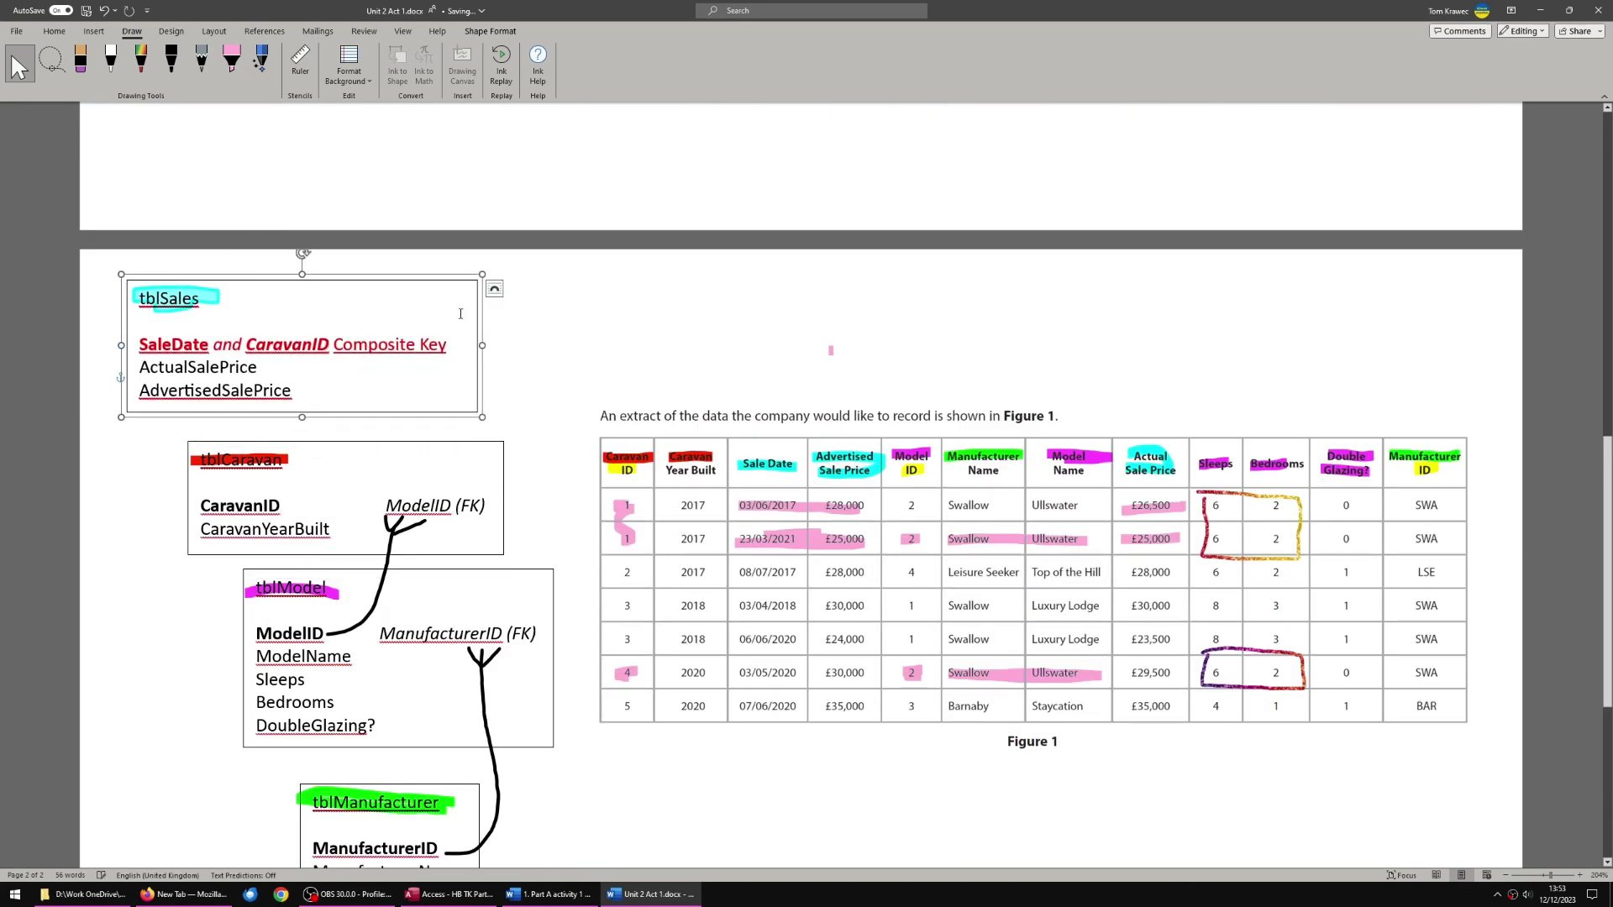
- Examine the SaleDate and CaravanID composite key and the ActualSalePrice and AdvertisedSalePrice fields in the tblSales box
left_click(379, 351)
left_click(384, 370)
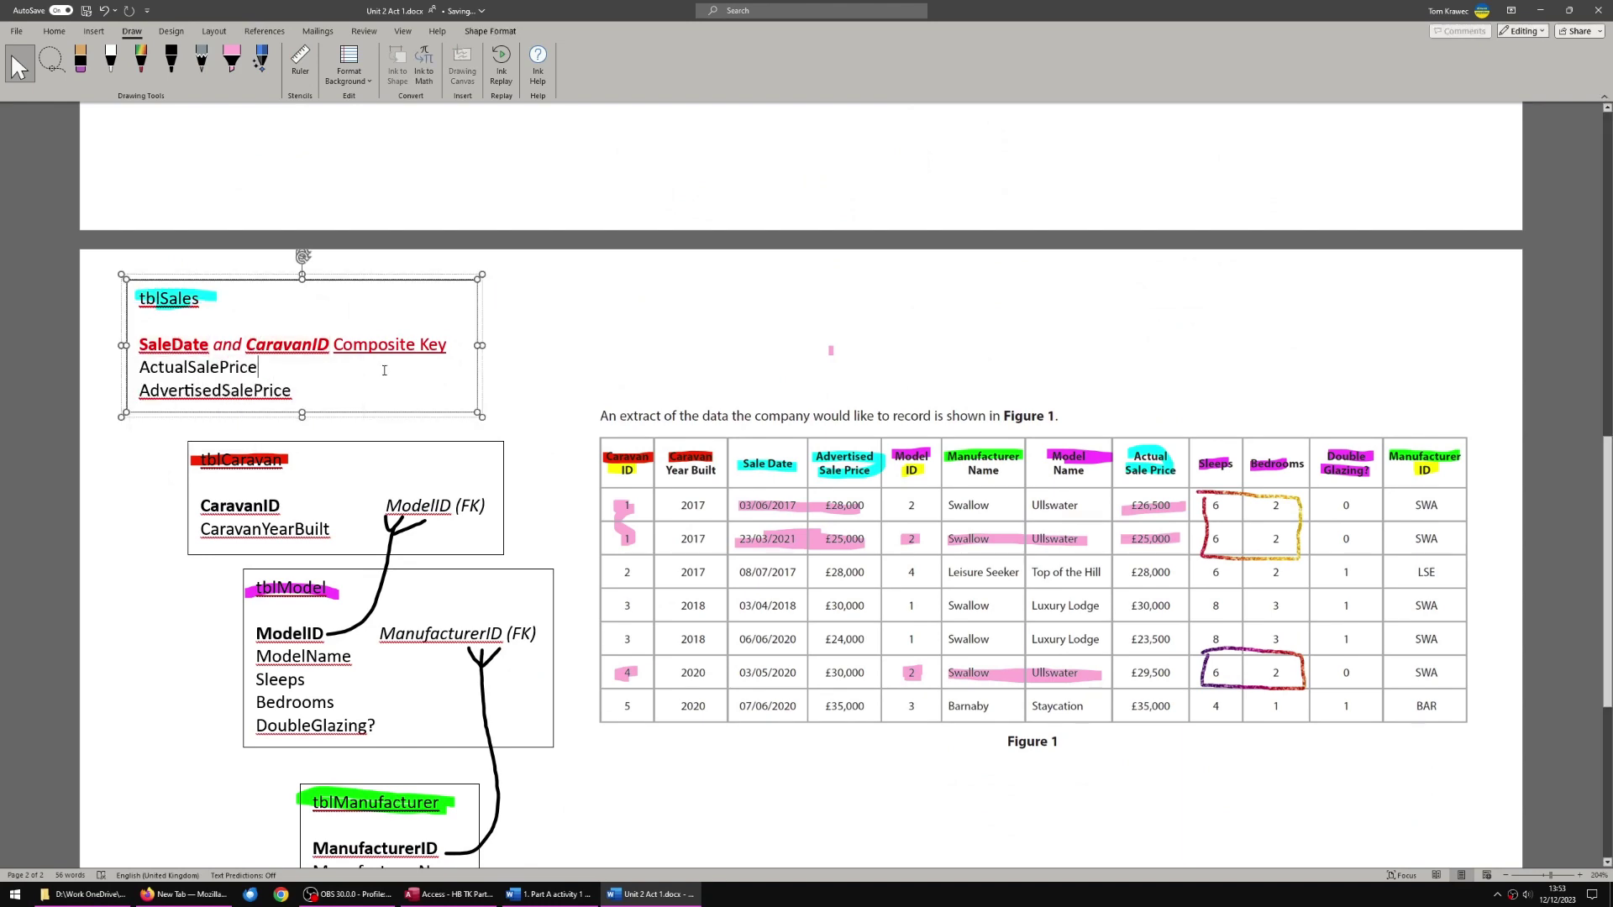
scroll(349, 375, "down", 2)
scroll(349, 375, "up", 2)
double_click(172, 345)
left_click_drag(298, 391, 135, 366)
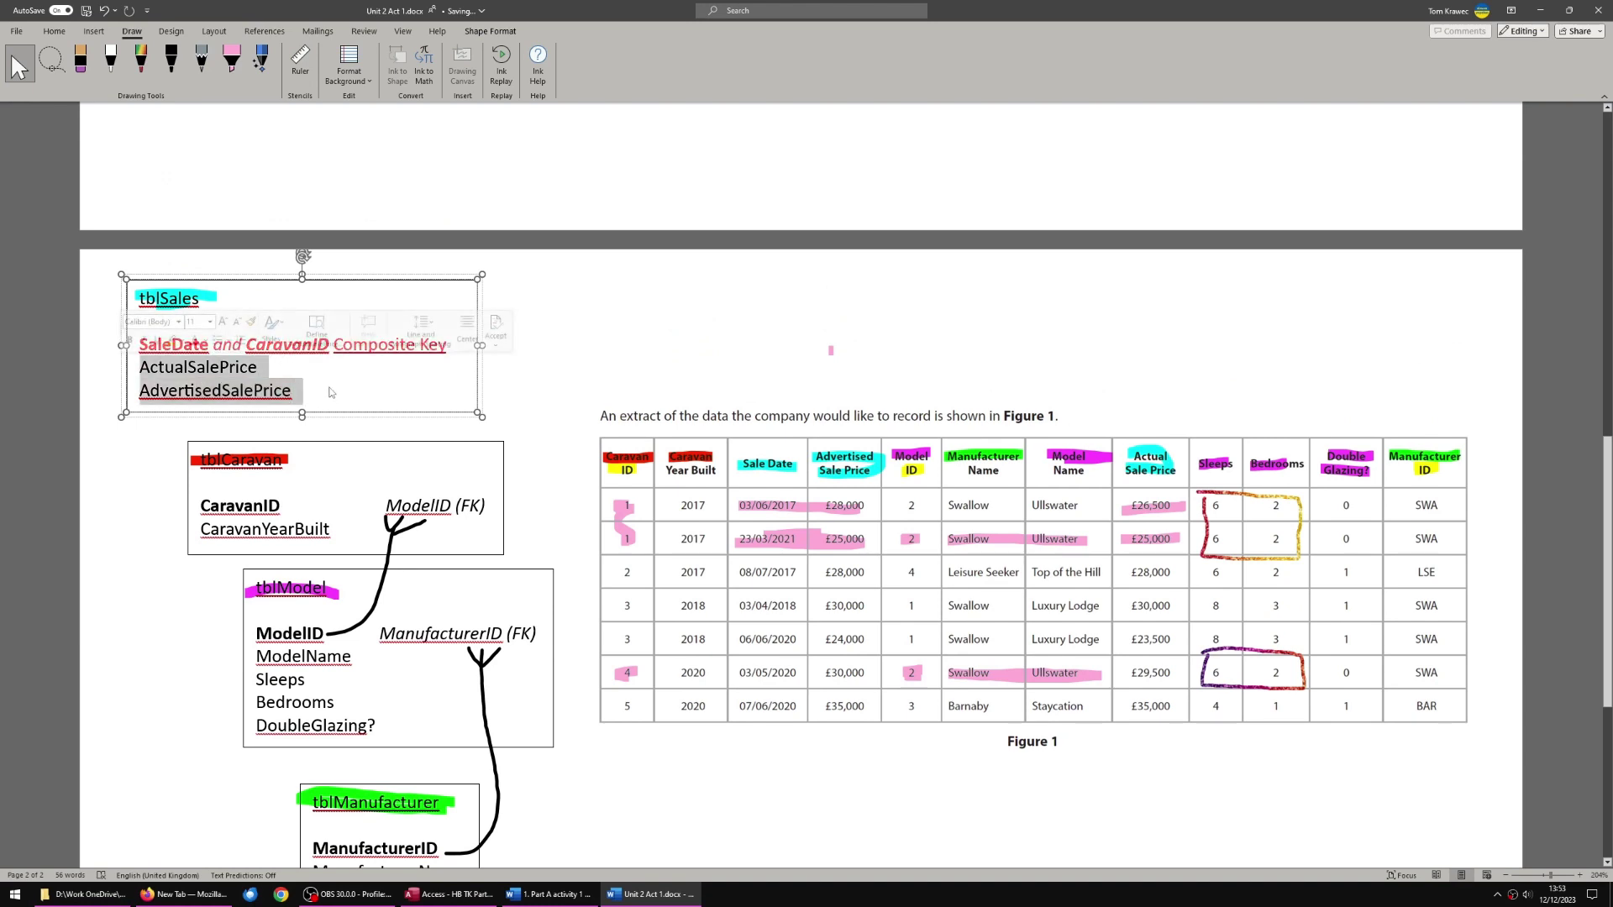
left_click(204, 348)
left_click(287, 345)
left_click(335, 307)
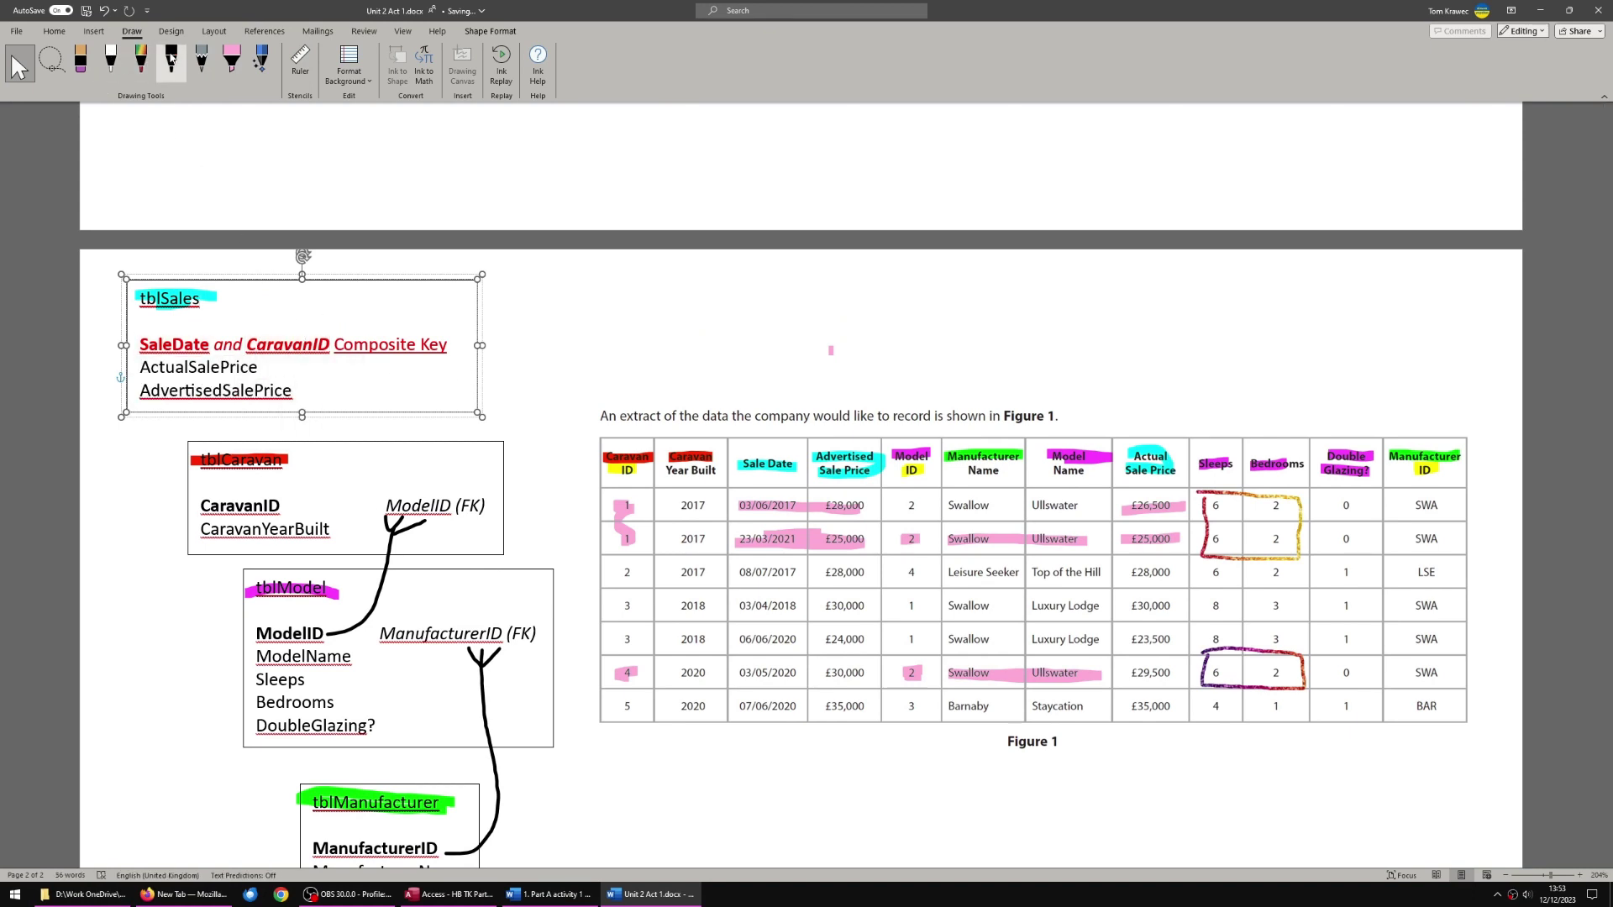
left_click(172, 60)
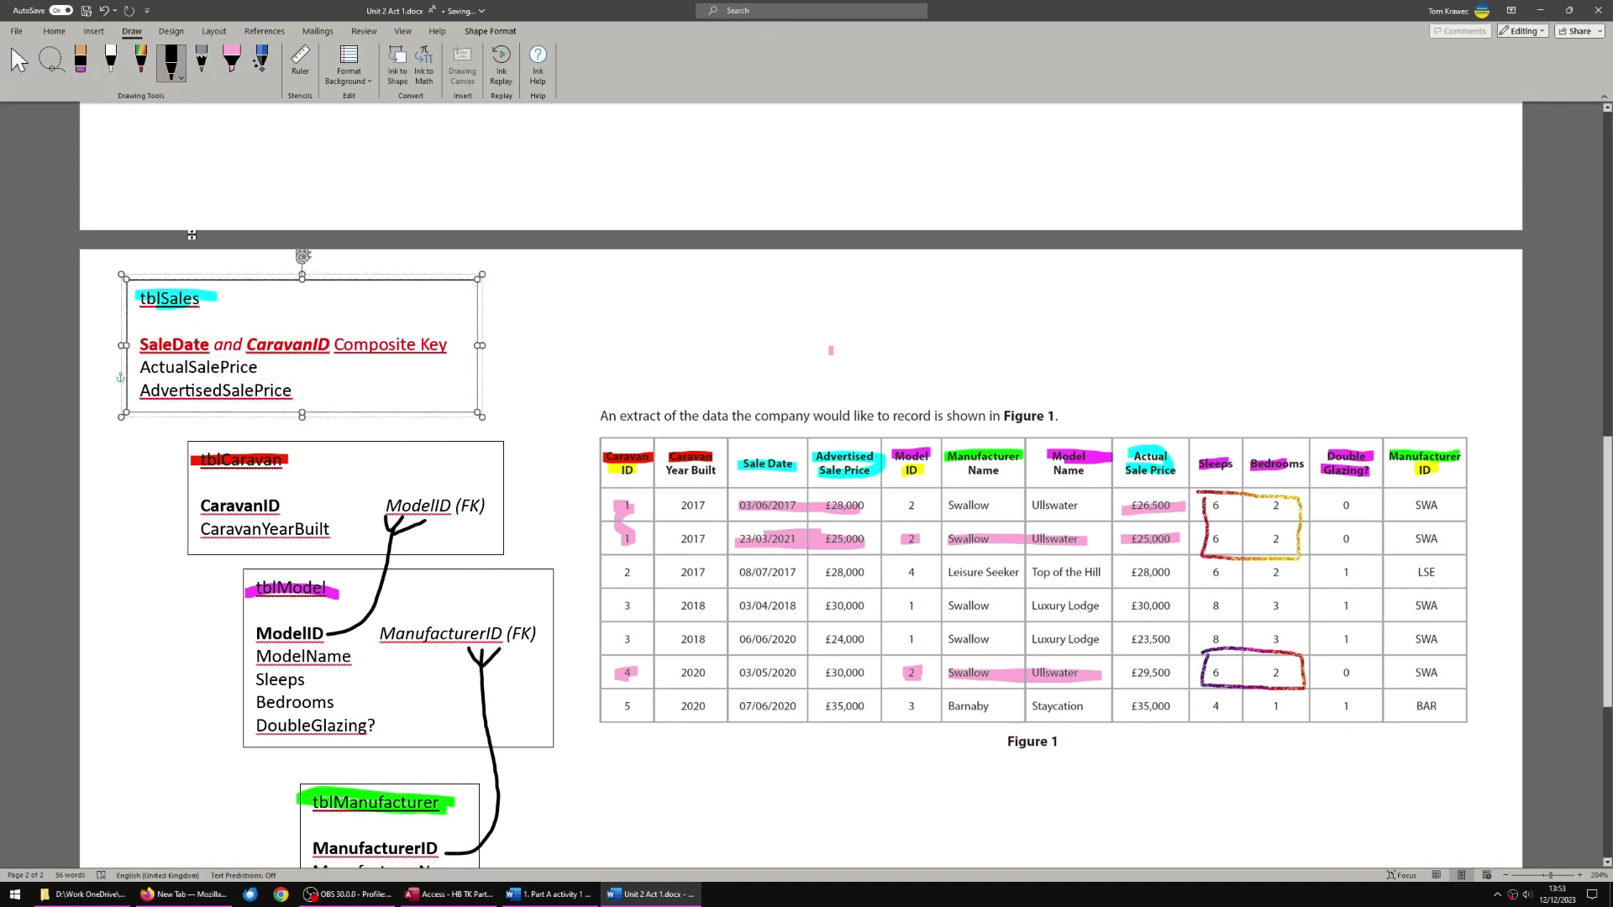
left_click(201, 62)
left_click(170, 64)
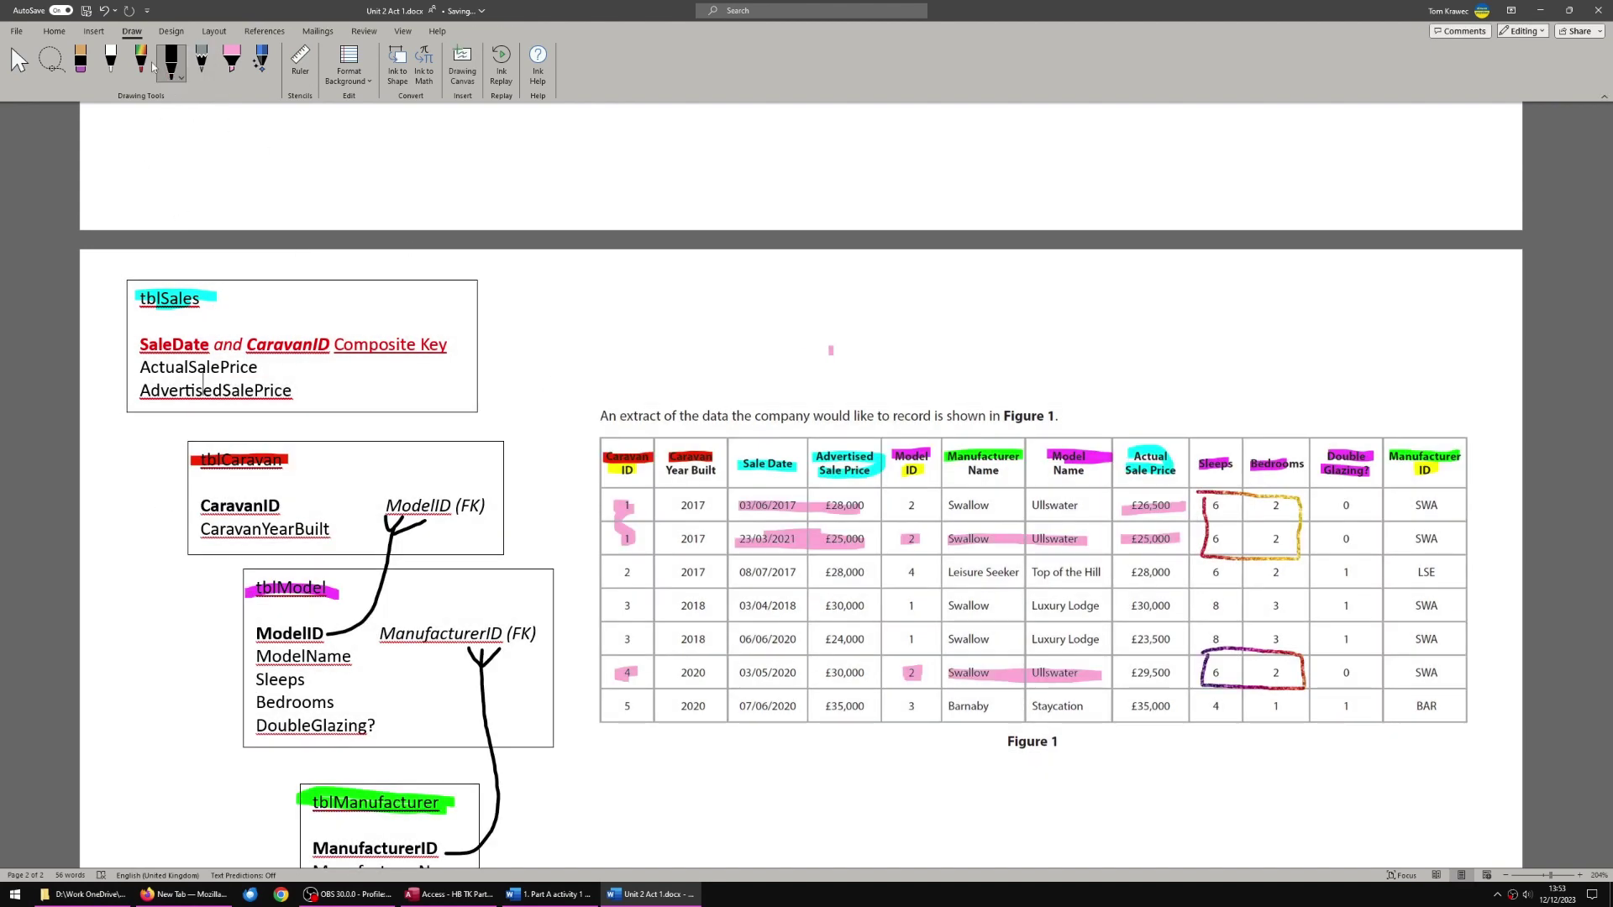
left_click_drag(159, 468, 132, 526)
key("Escape")
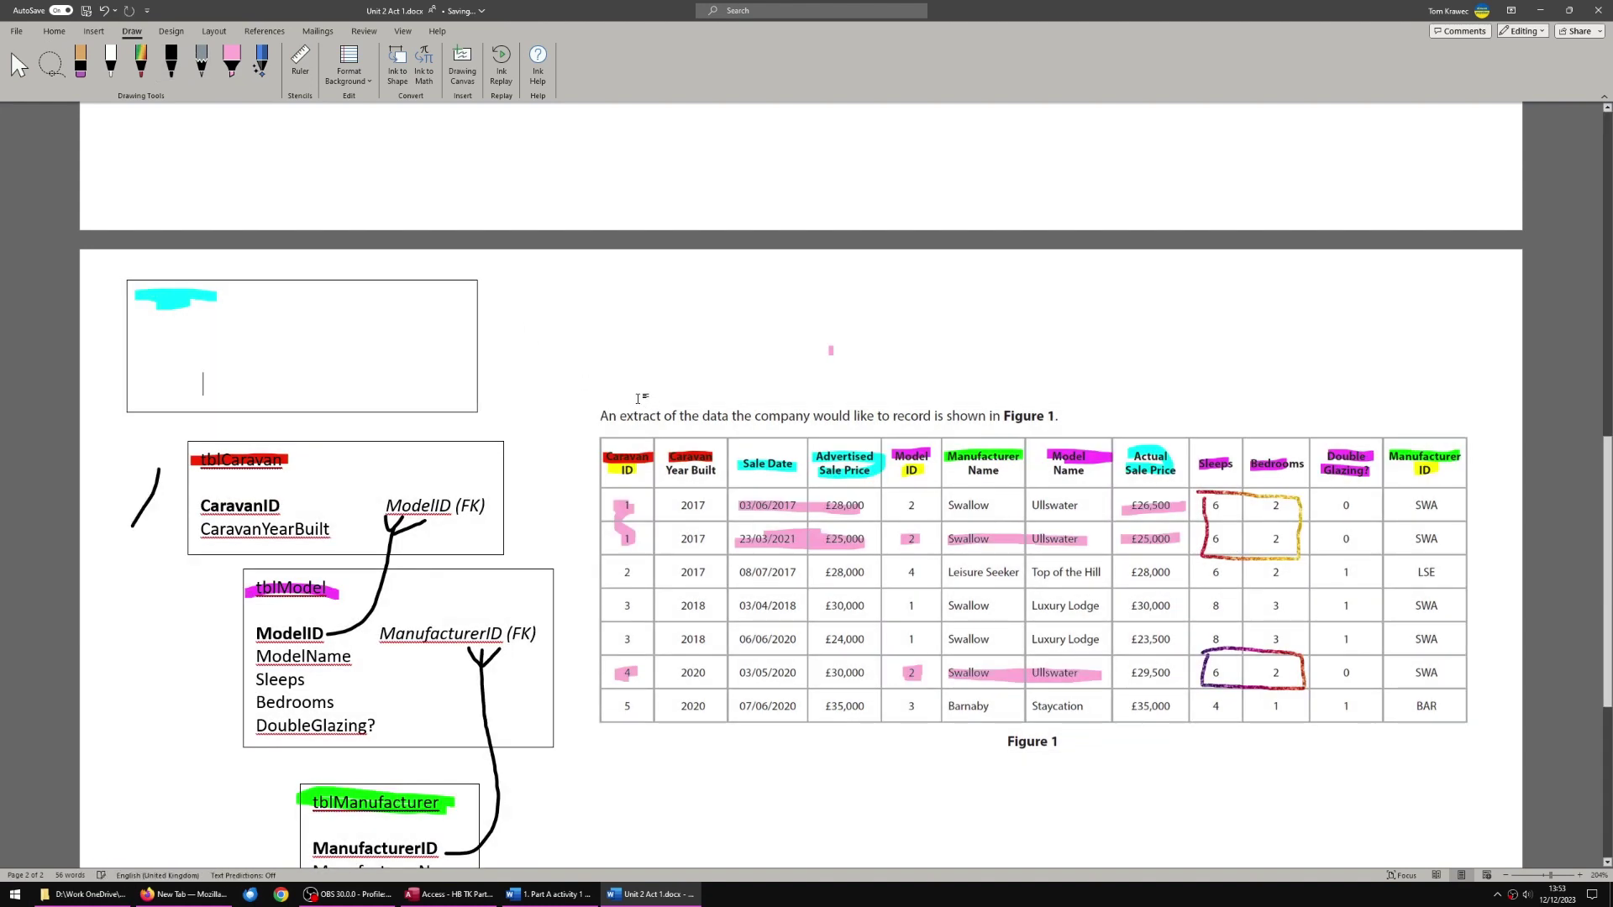
left_click(374, 412)
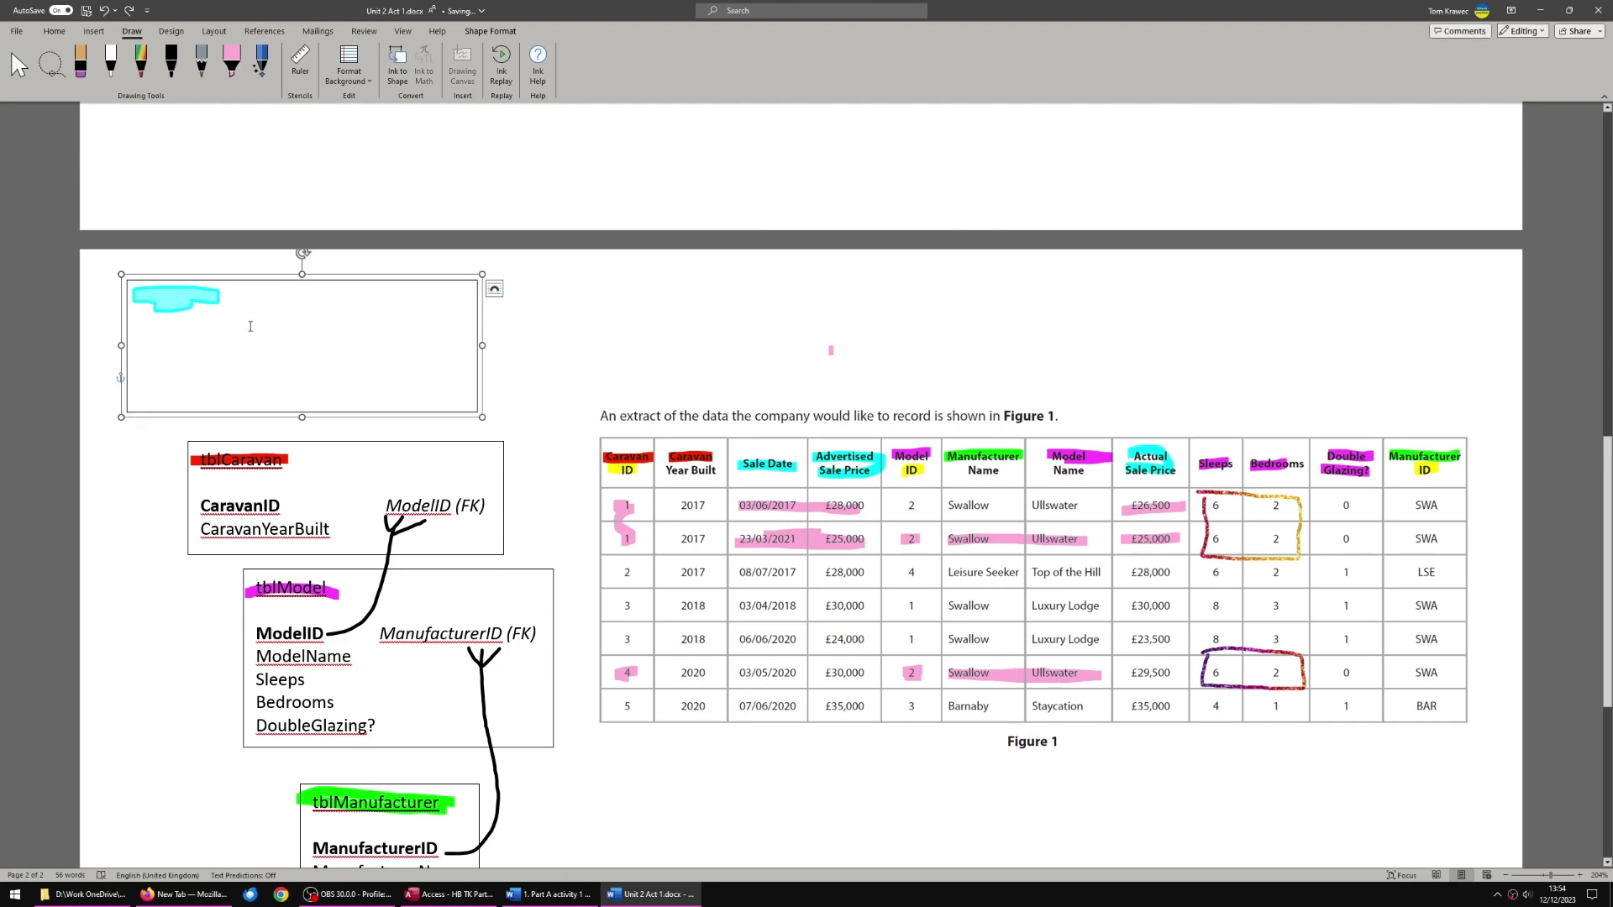
left_click(181, 299)
key("ctrl+z")
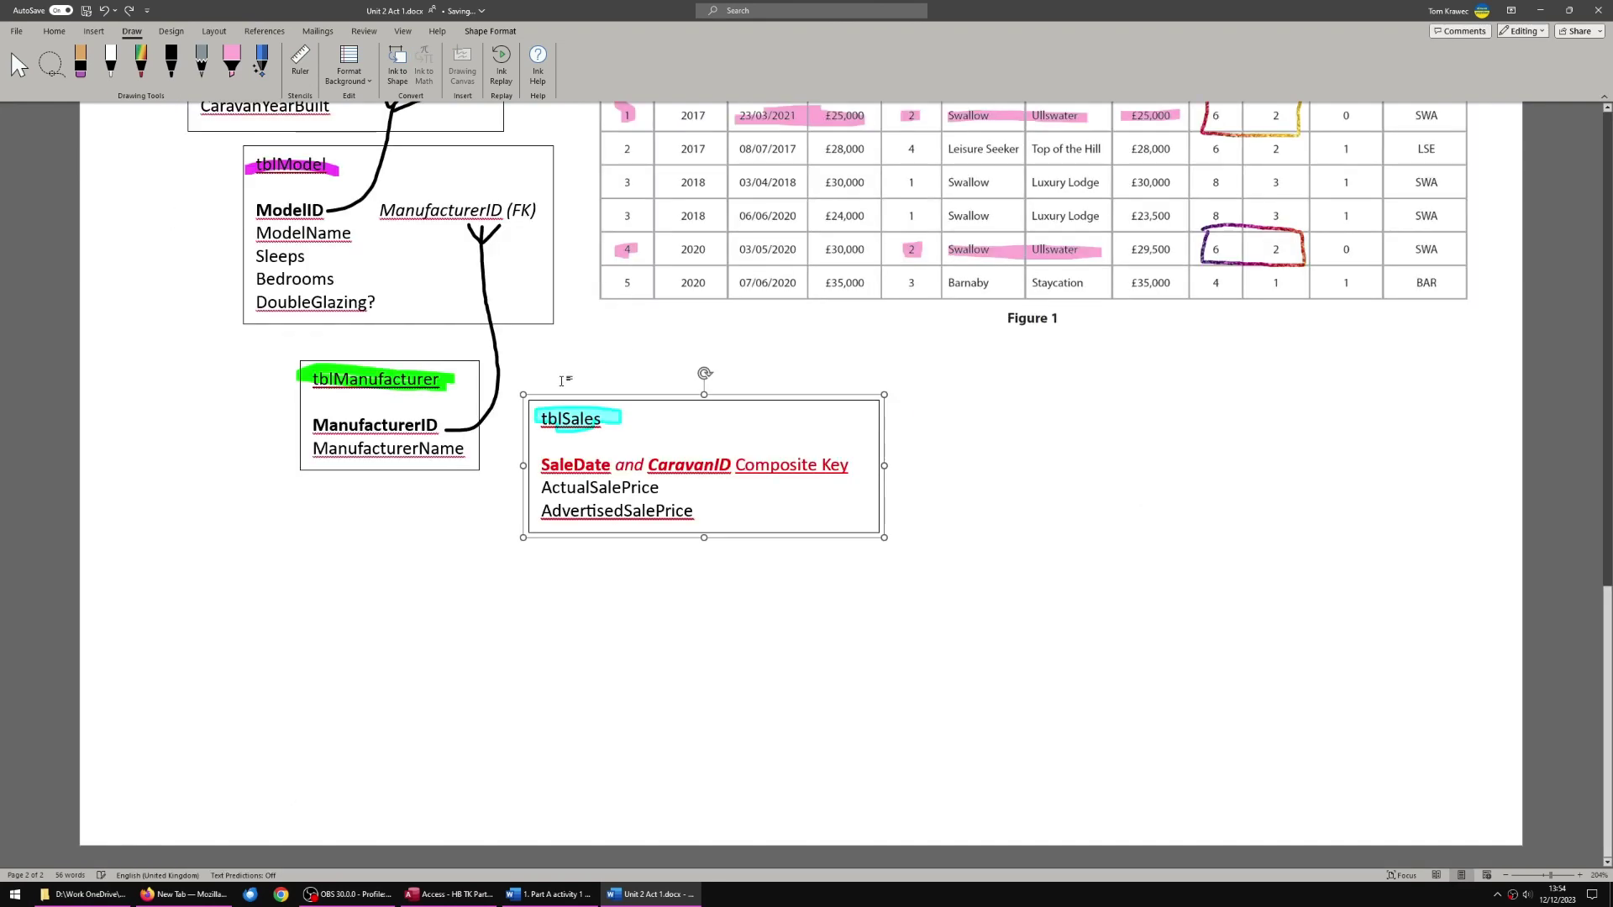
- Move the tblSales box above tblCaravan and draw a black crow's foot link from tblCaravan's CaravanID to the CaravanID in tblSales
scroll(561, 380, "up", 4)
left_click_drag(638, 760, 229, 206)
left_click(172, 61)
left_click_drag(504, 244, 600, 272)
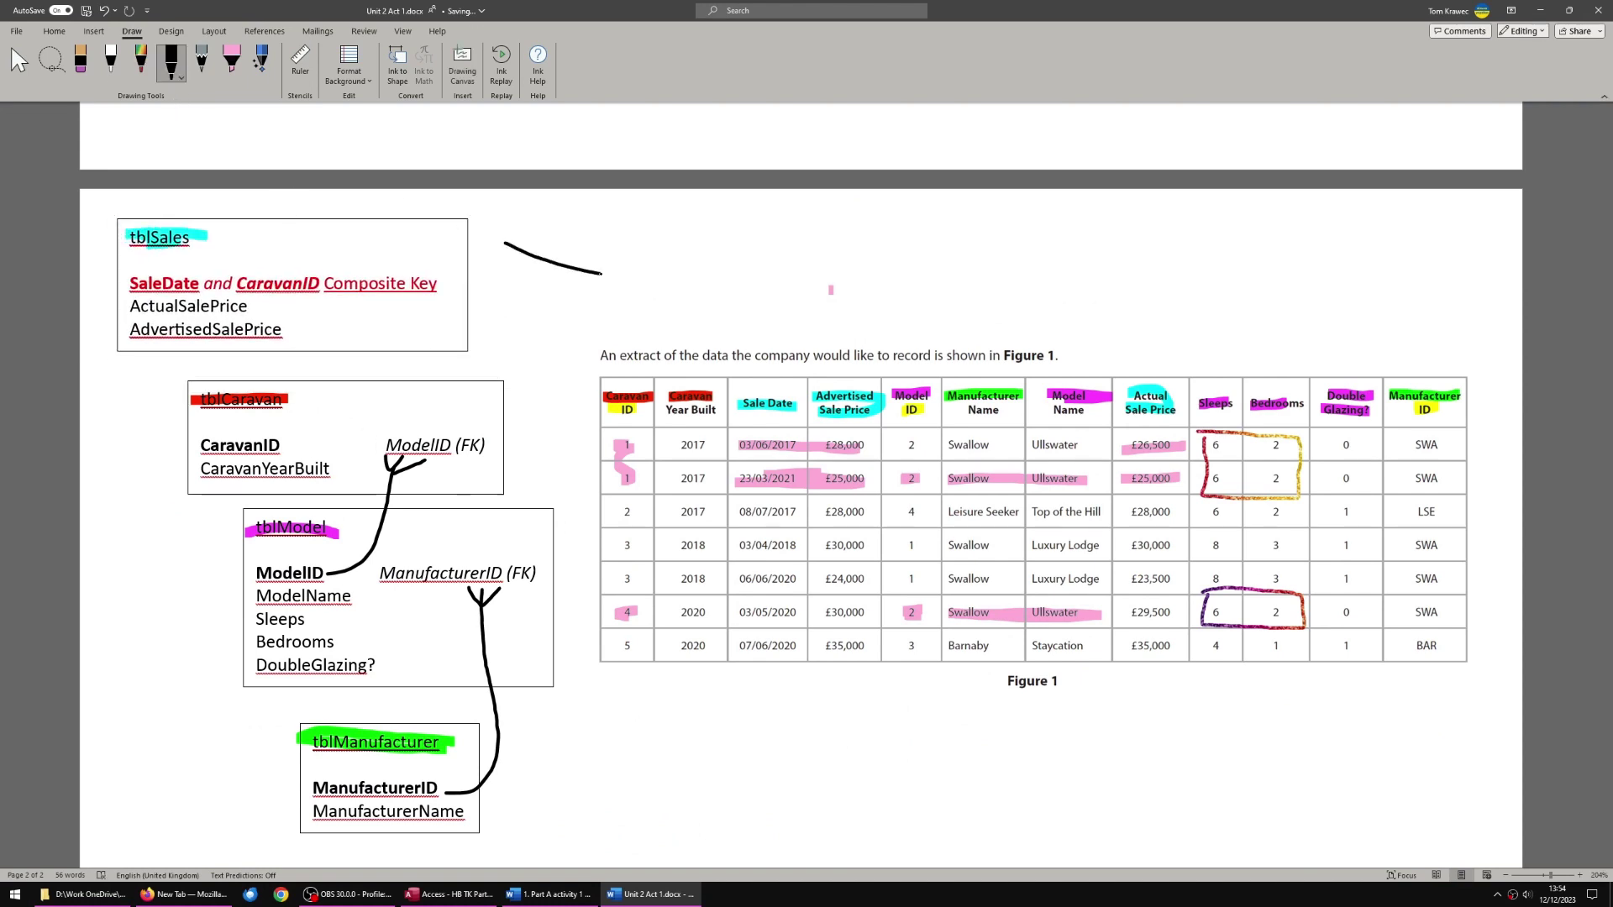
key("ctrl+z")
mouse_move(282, 443)
left_mouse_down()
mouse_move(311, 372)
mouse_move(282, 292)
left_mouse_up()
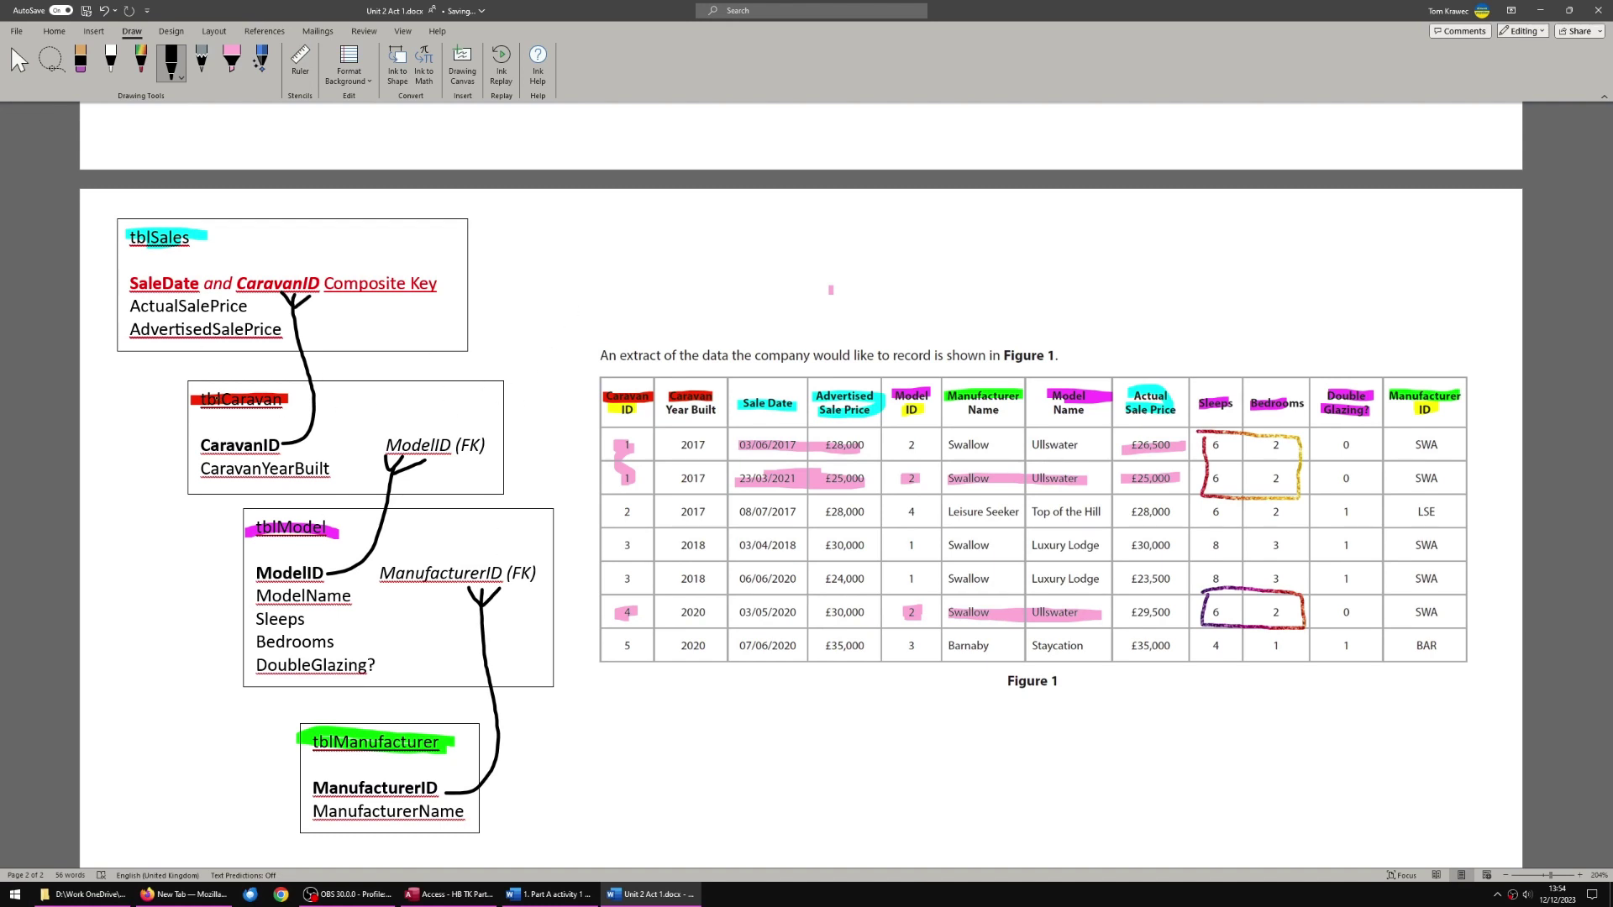
left_click(19, 63)
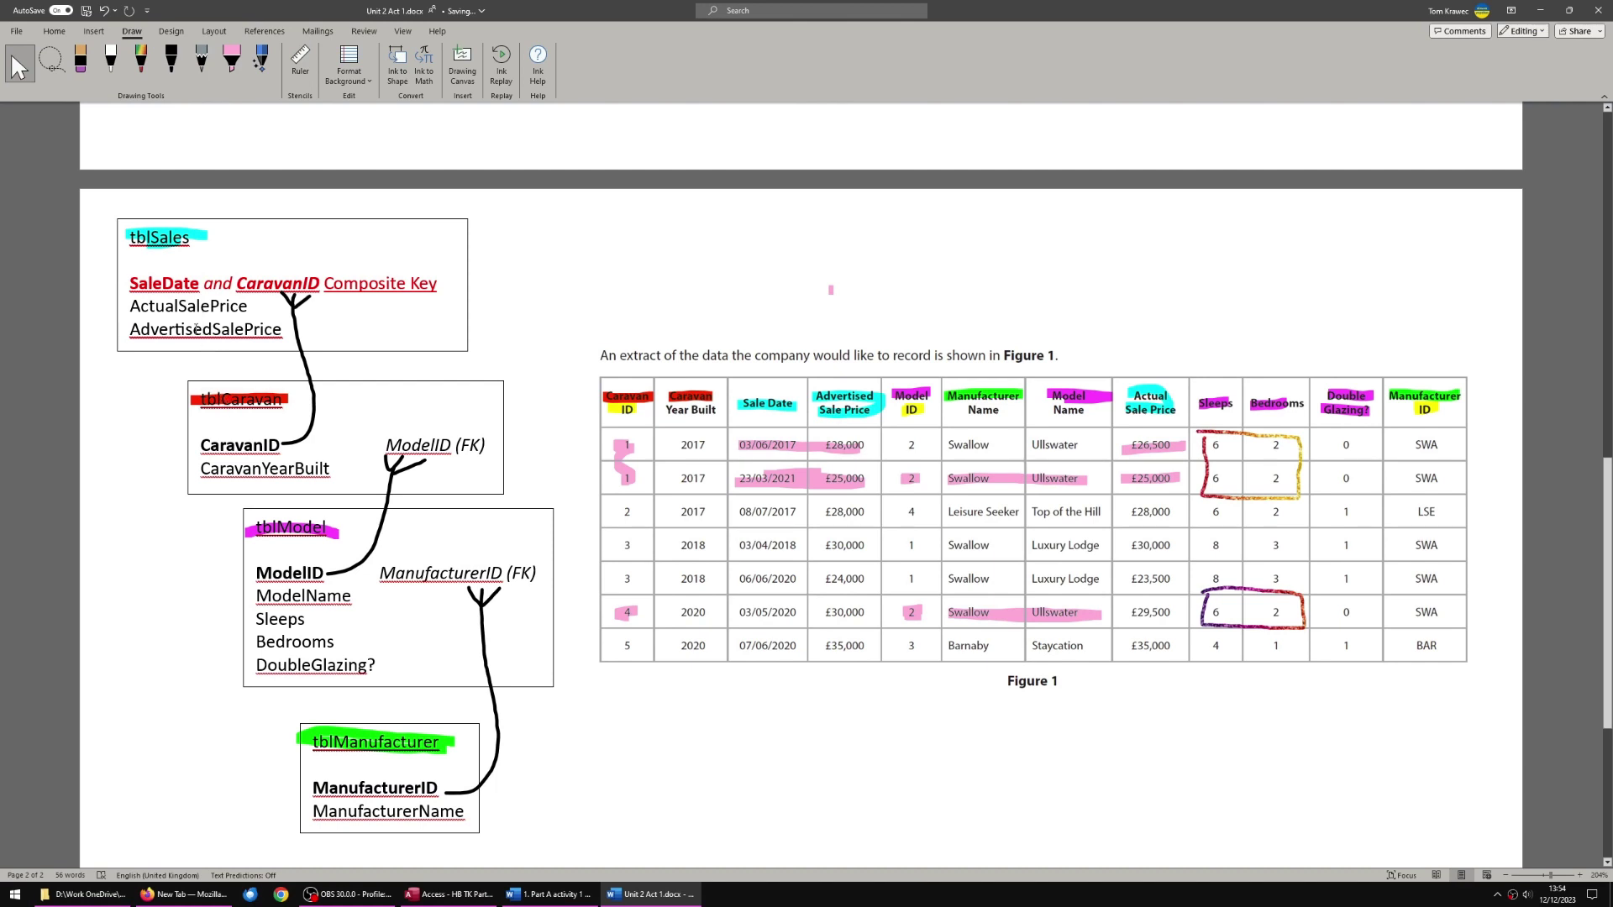
- Check the four table boxes and tblCaravan's CaravanID against the highlighted caravan 1 and caravan 4 rows in Figure 1
left_click(162, 238)
left_click(237, 401)
left_click(291, 529)
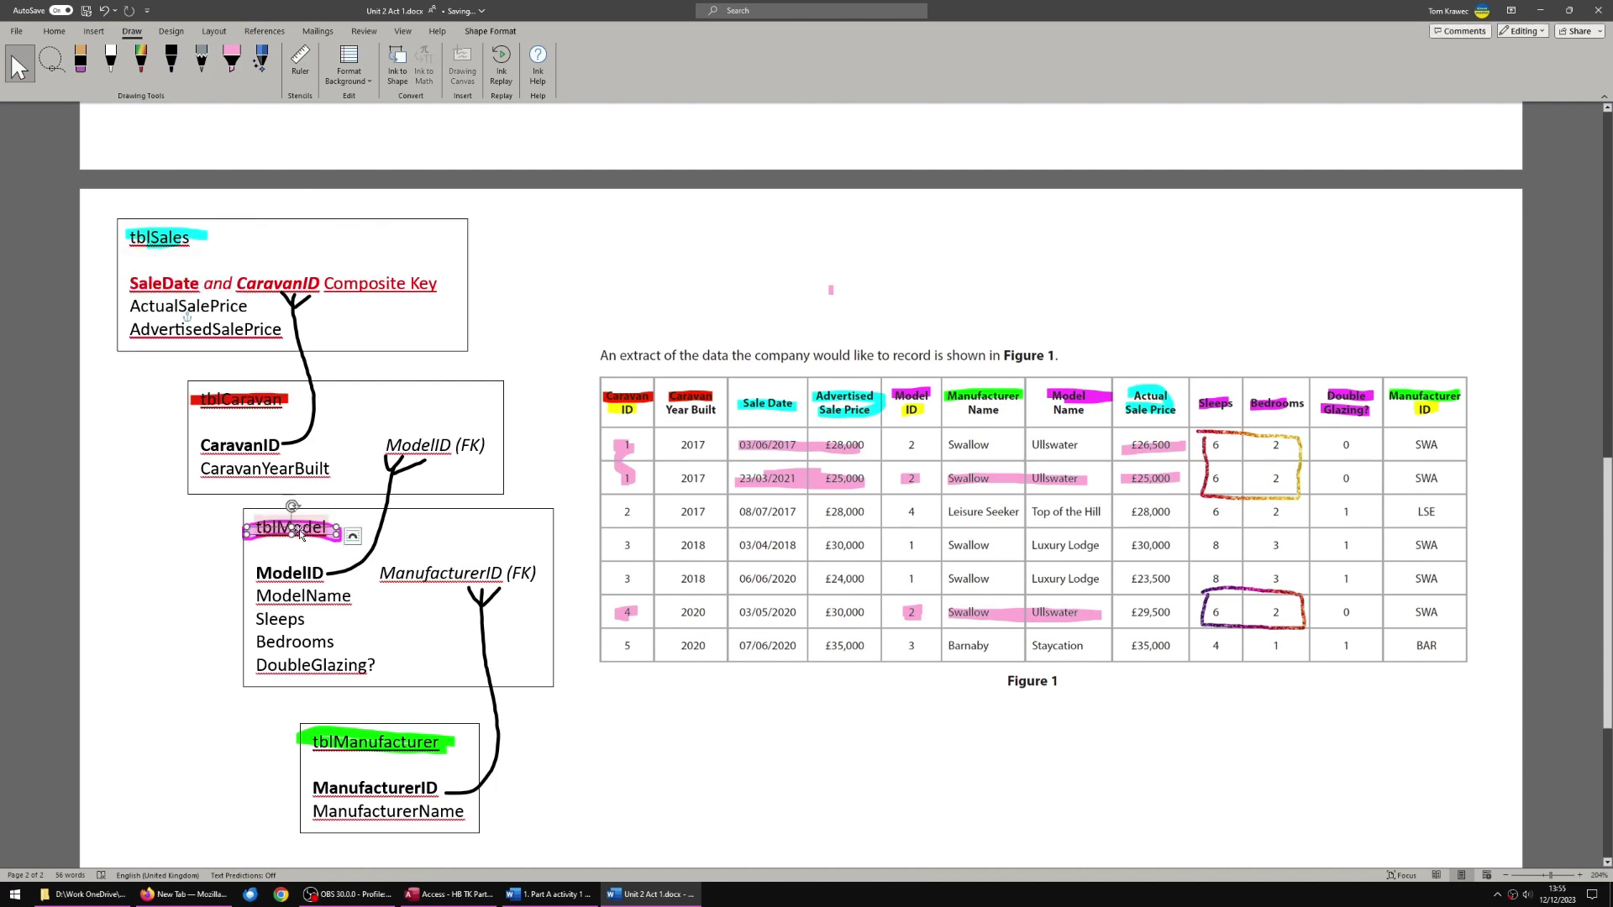
left_click(352, 747)
right_click(263, 443)
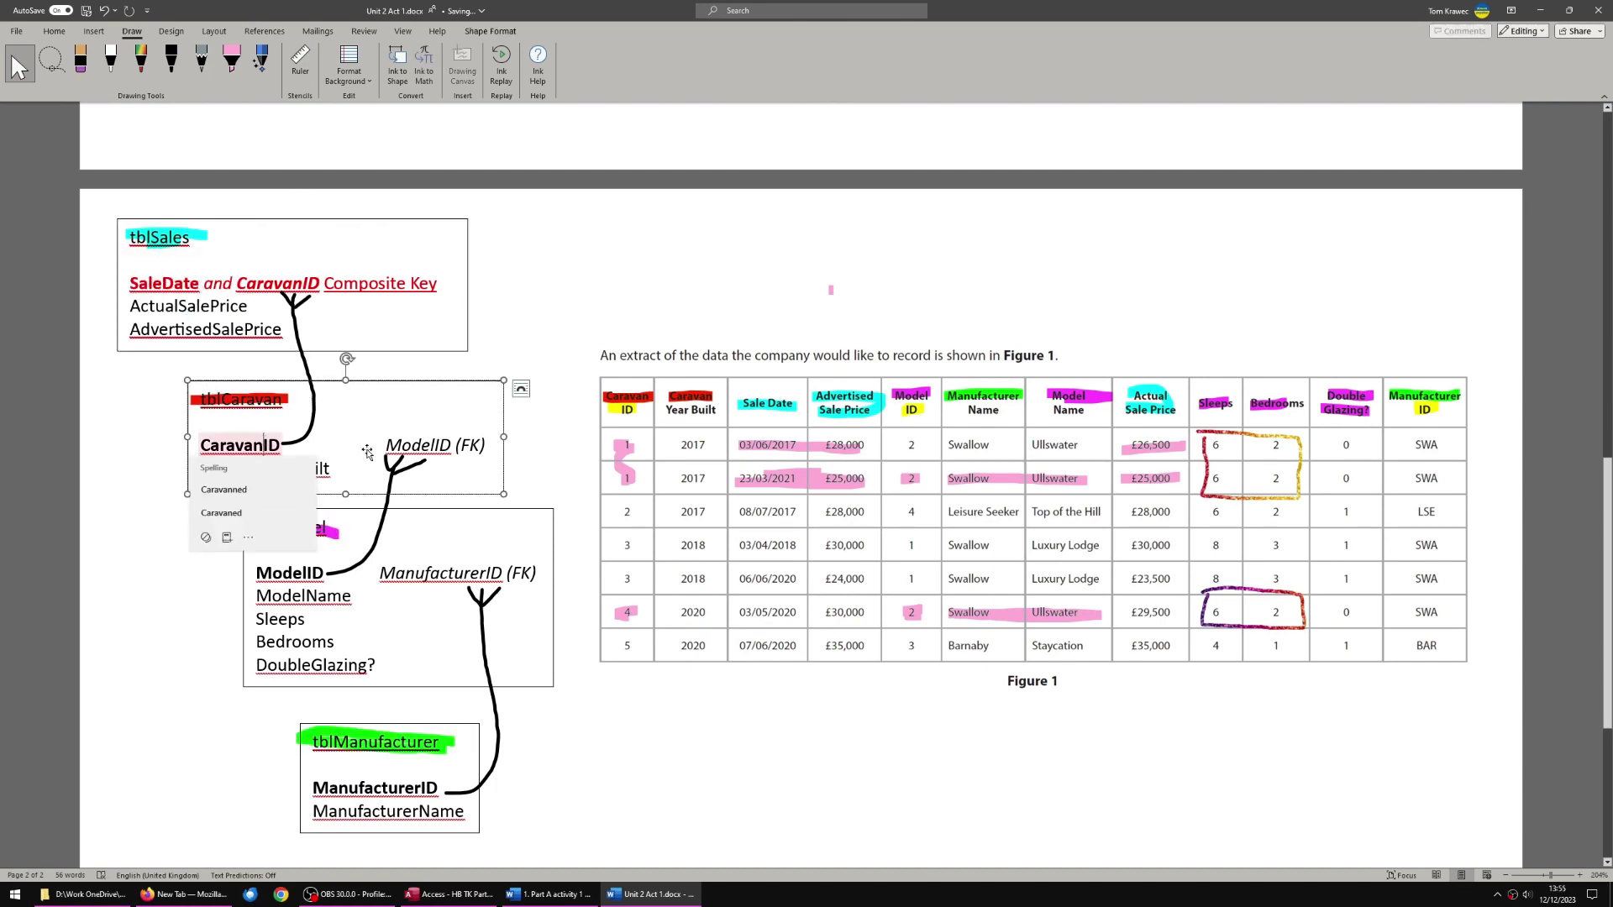
left_click(628, 469)
left_click(627, 612)
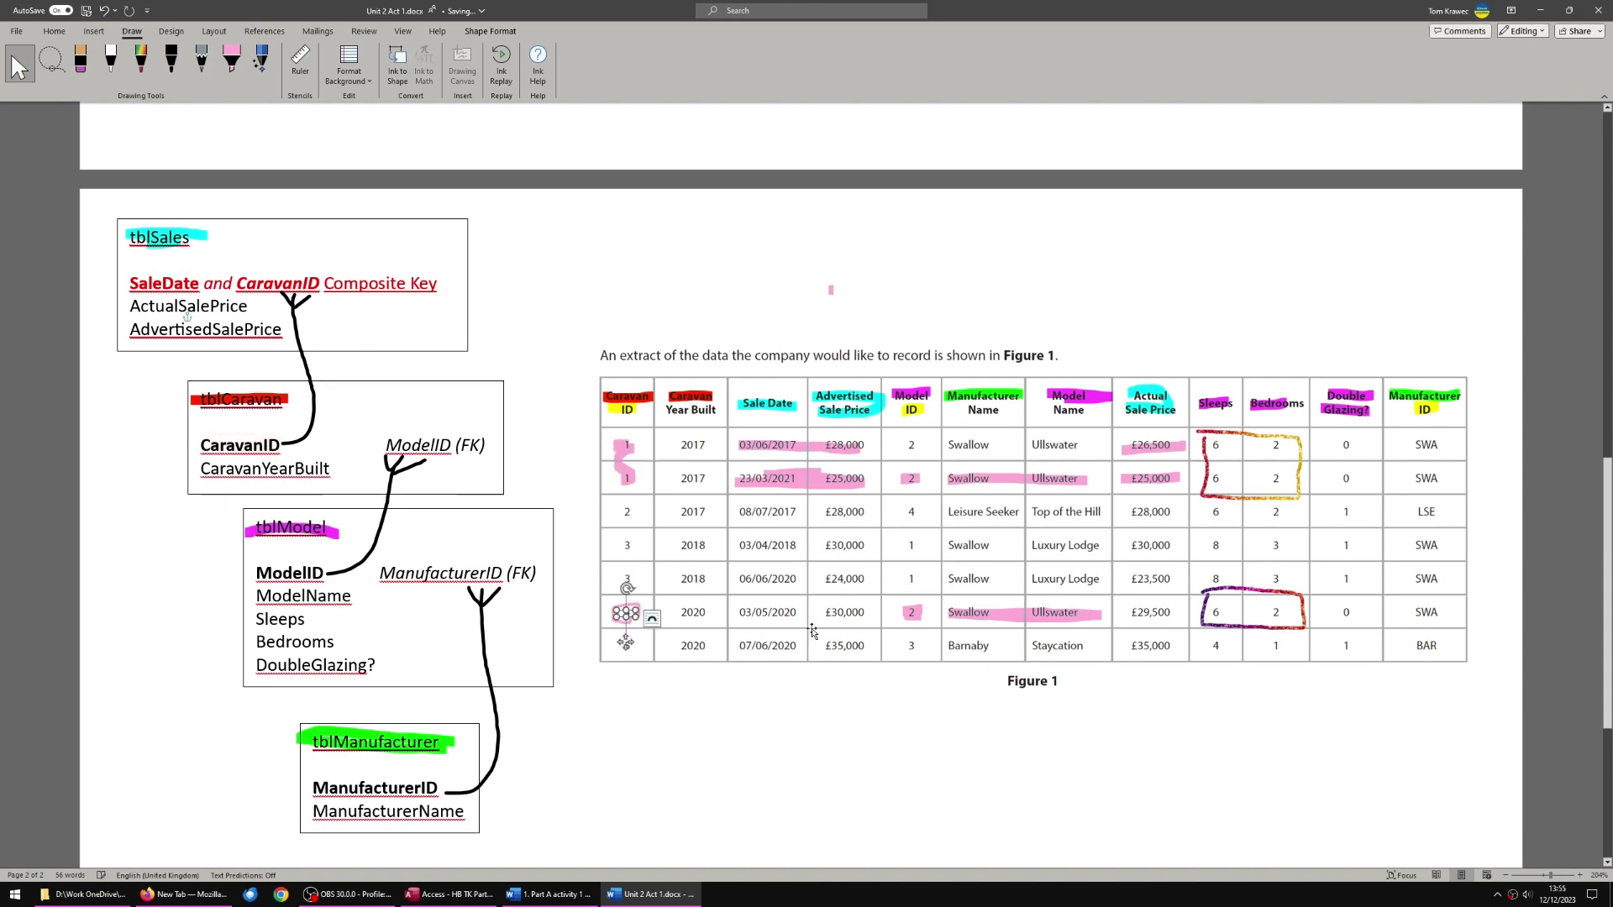
left_click(987, 615)
left_click(907, 610)
left_click(695, 610)
left_click(776, 475)
left_click(916, 477)
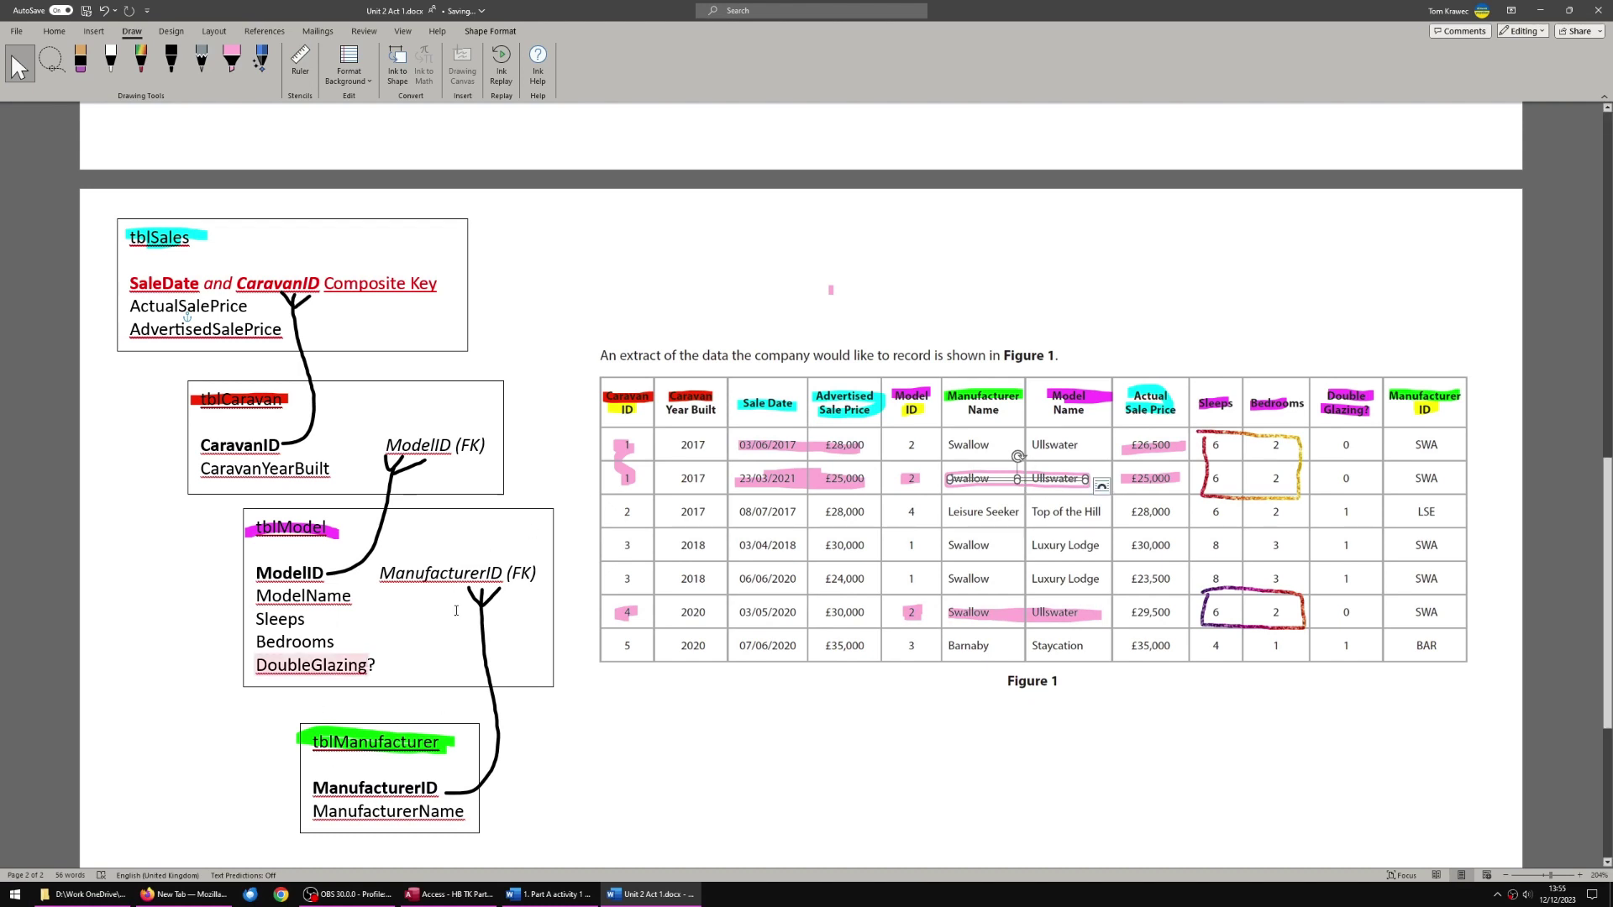
- Examine the composite key in tblSales and compare Figure 1's Sleeps, Bedrooms and Double Glazing columns with the tblModel fields
right_click(473, 572)
left_click(585, 775)
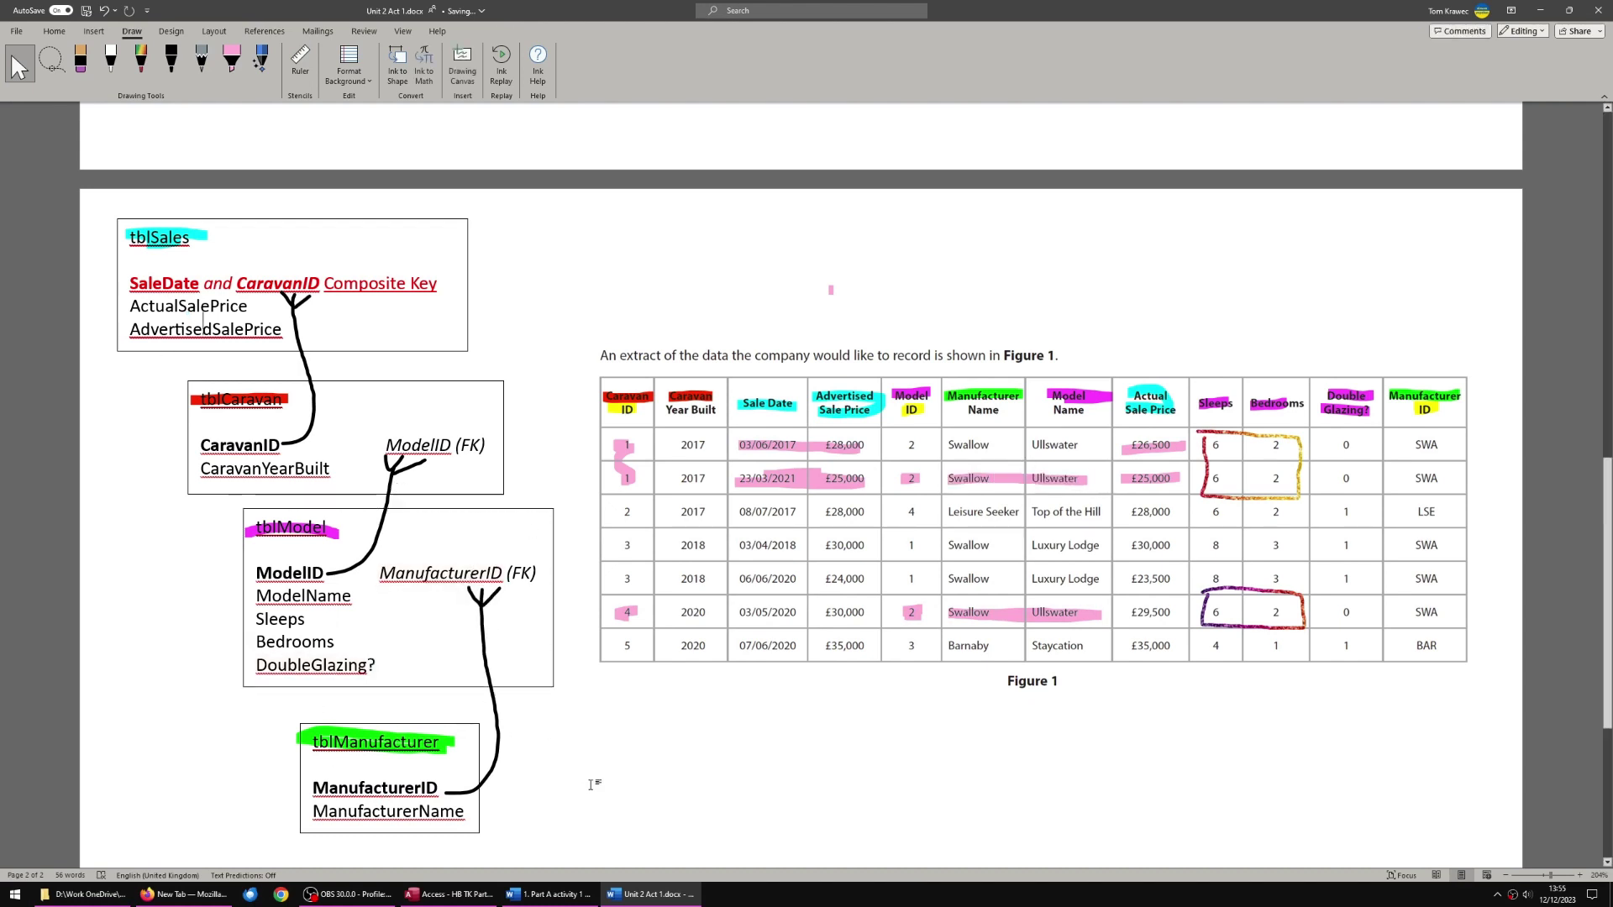
left_click(415, 640)
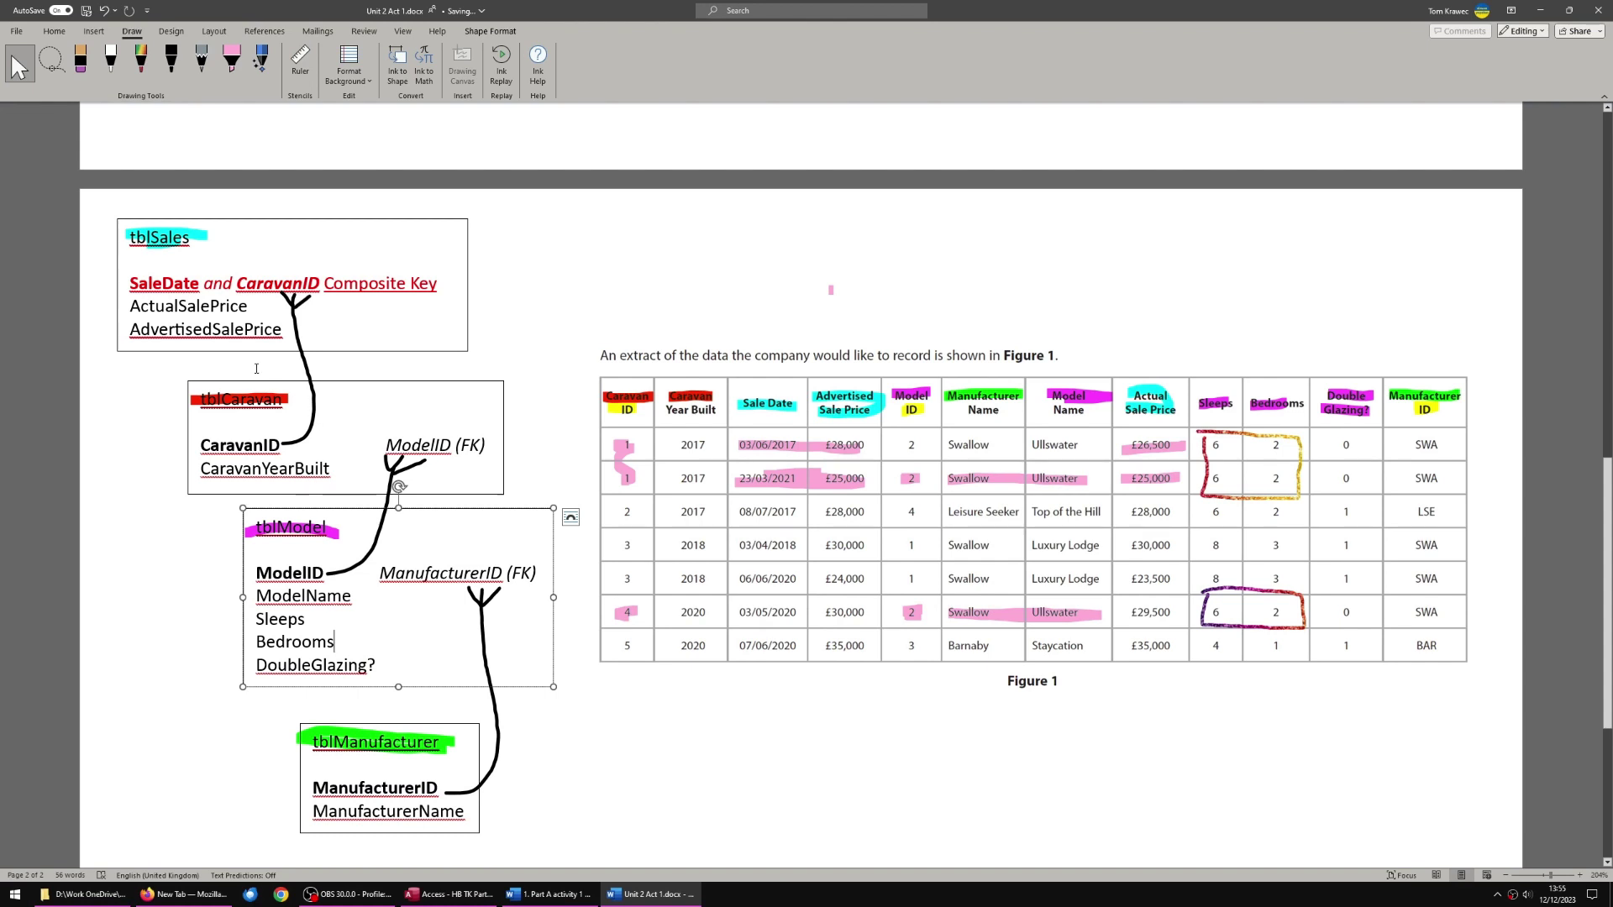
left_click_drag(132, 283, 400, 284)
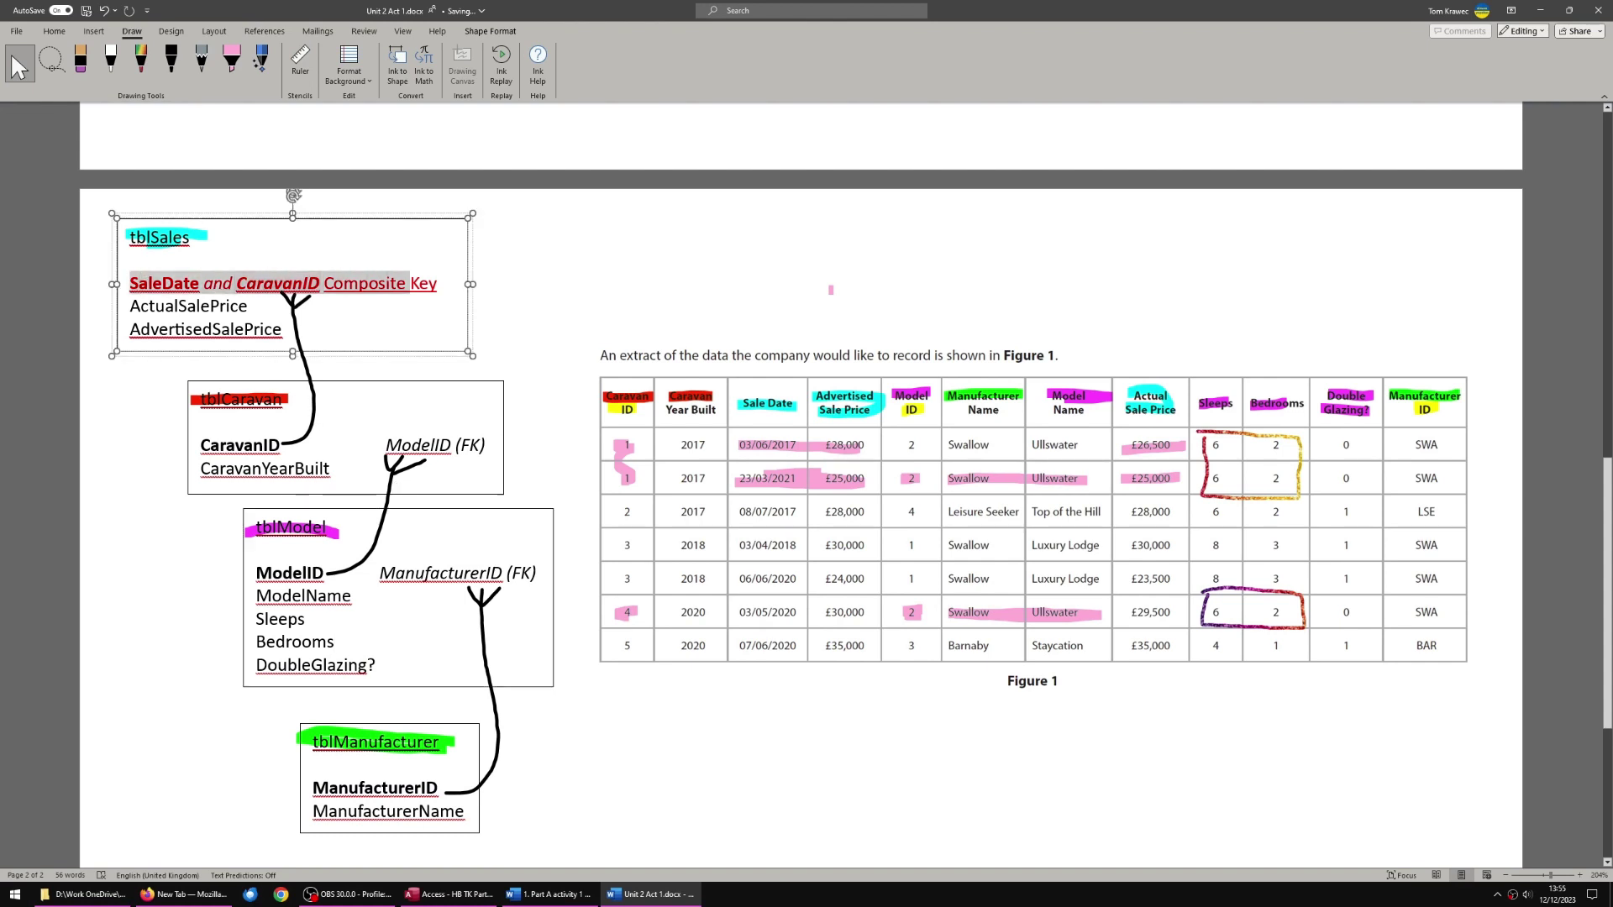
left_click(407, 326)
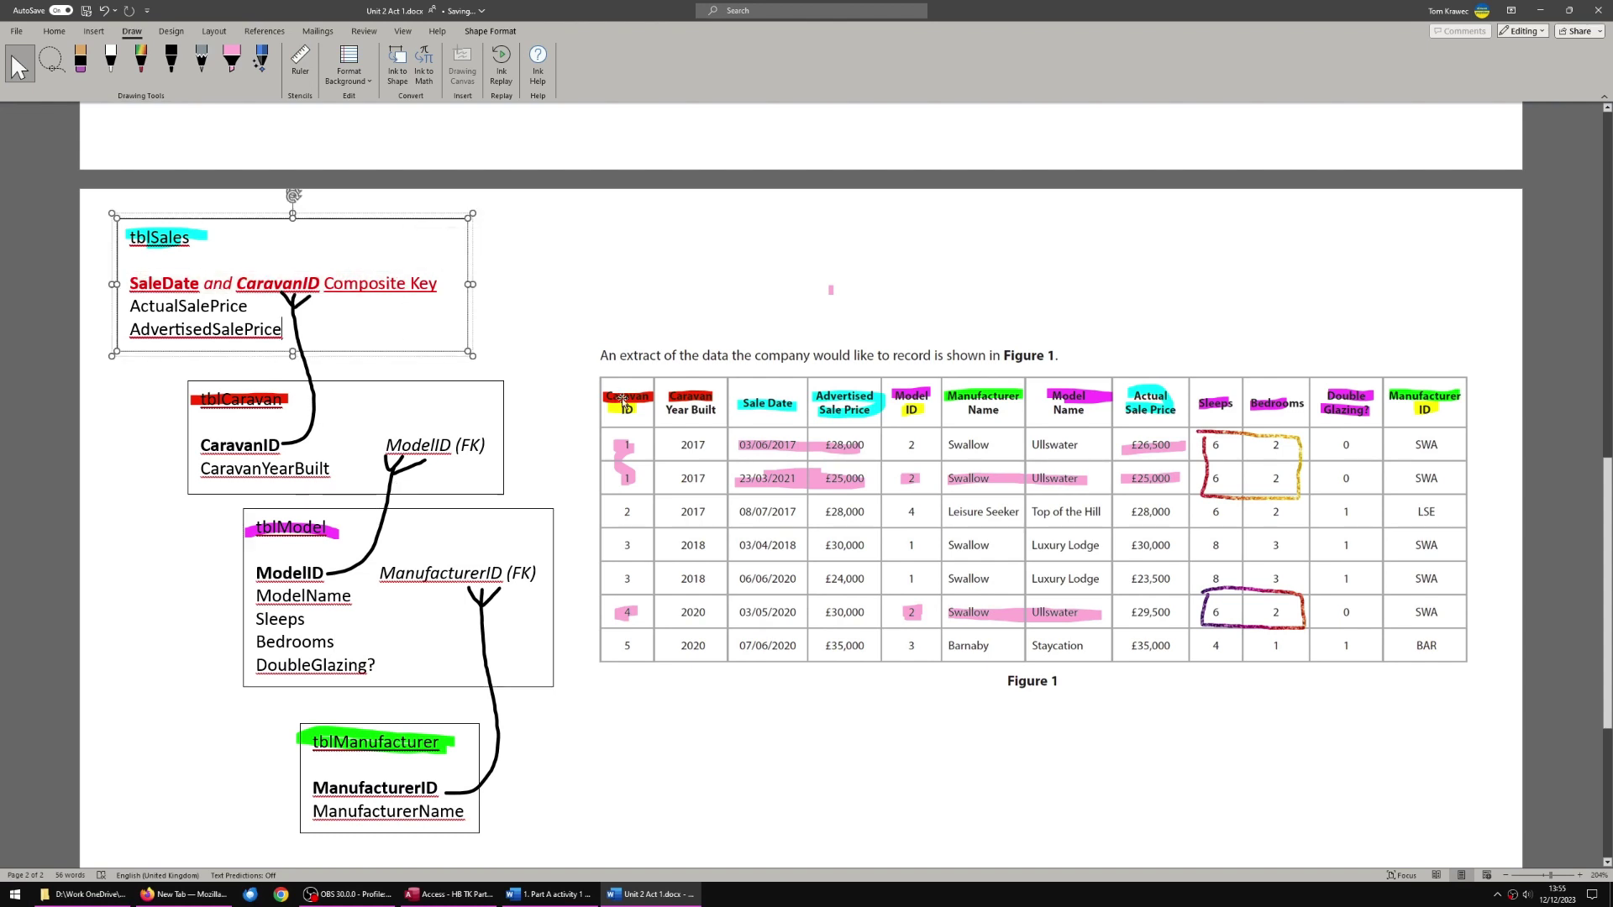
left_click(1205, 444)
left_click(1264, 595)
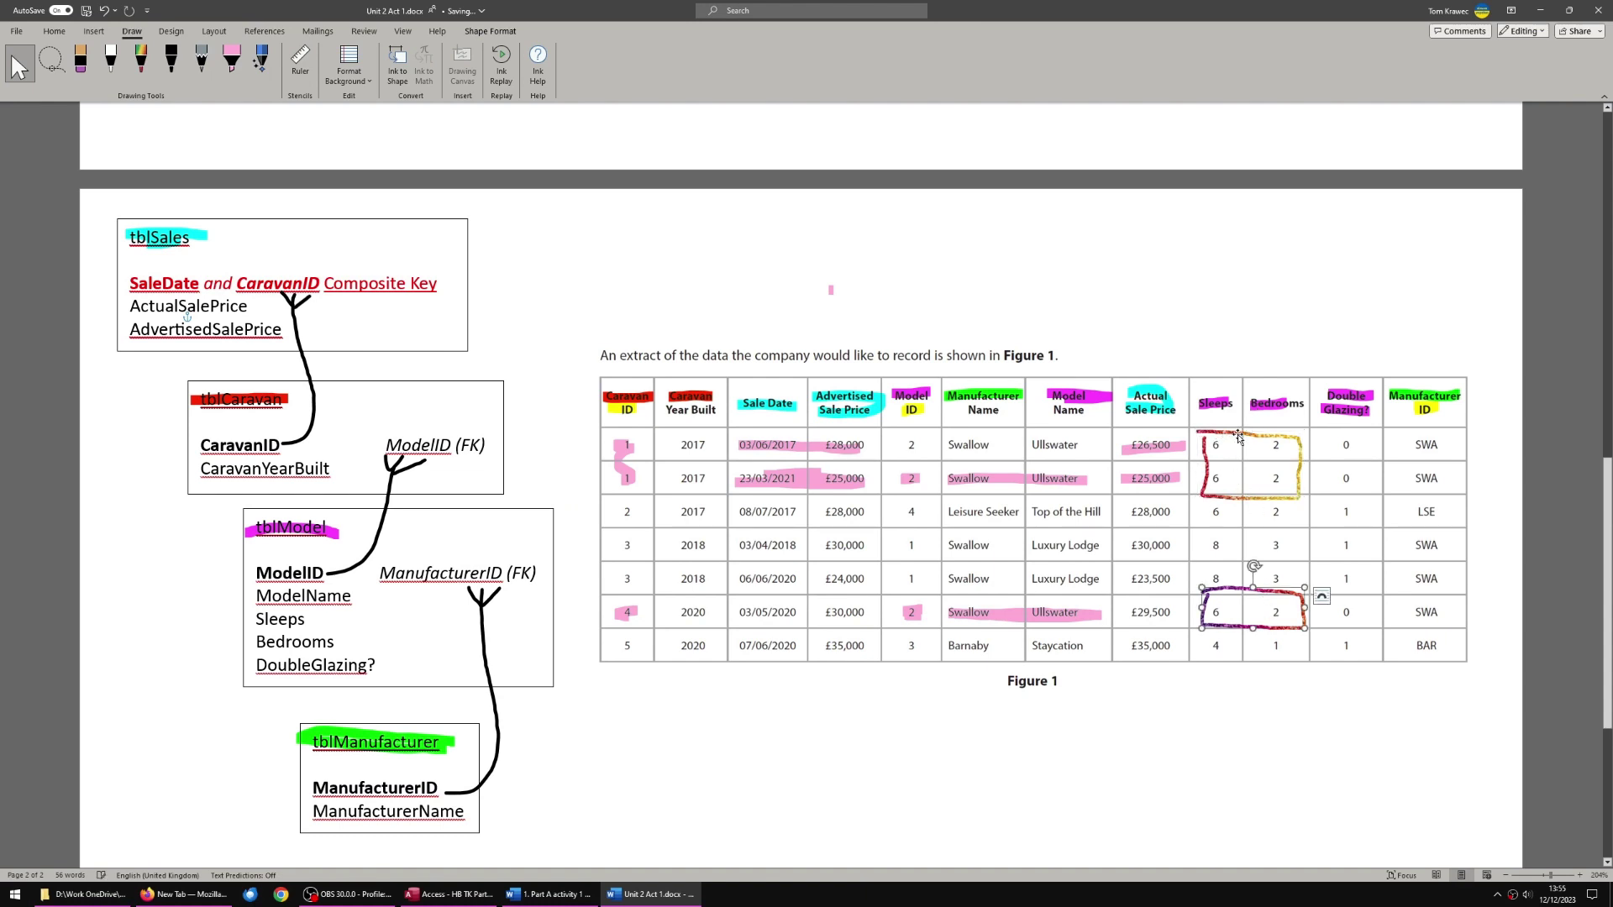
left_click(1252, 434)
left_click(1263, 592)
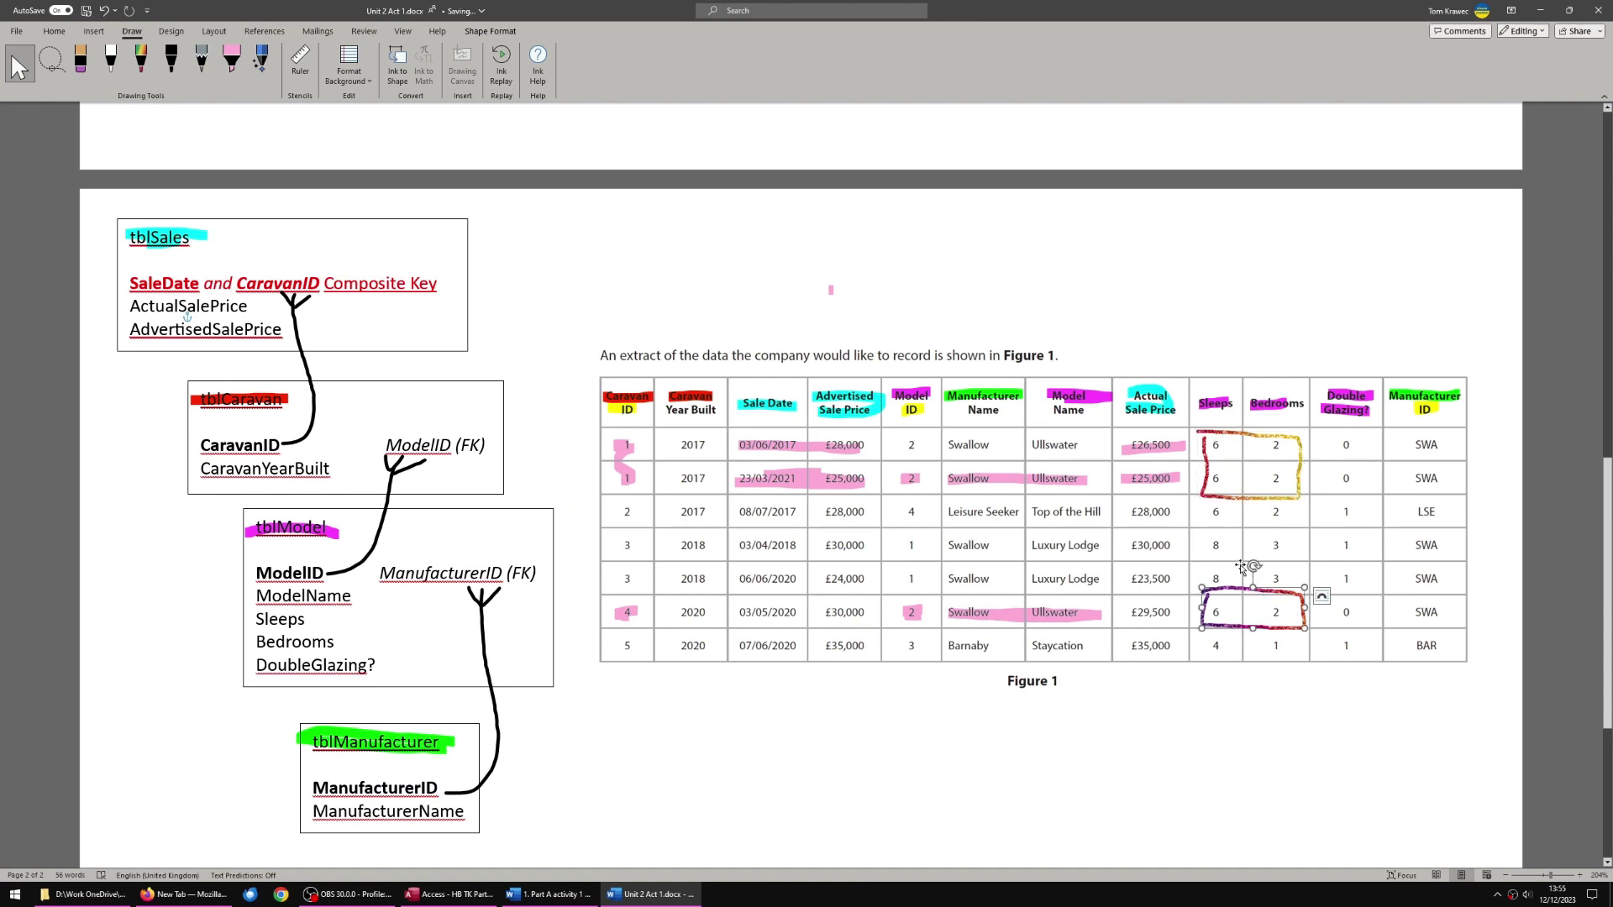
left_click(1244, 428)
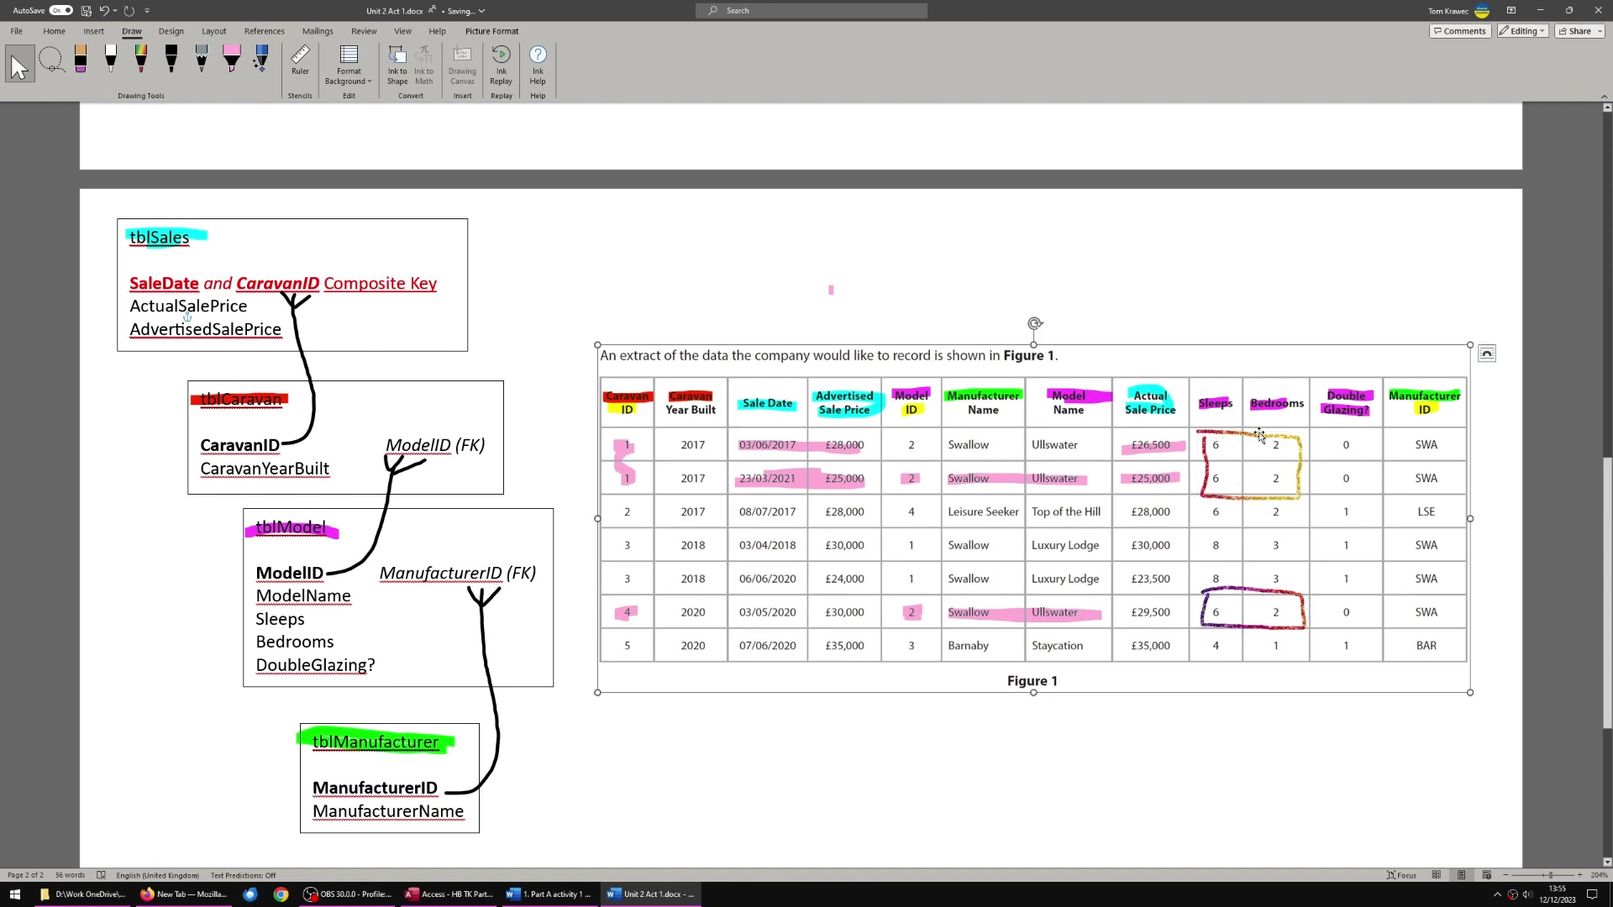
left_click(1210, 406)
left_click(1342, 398)
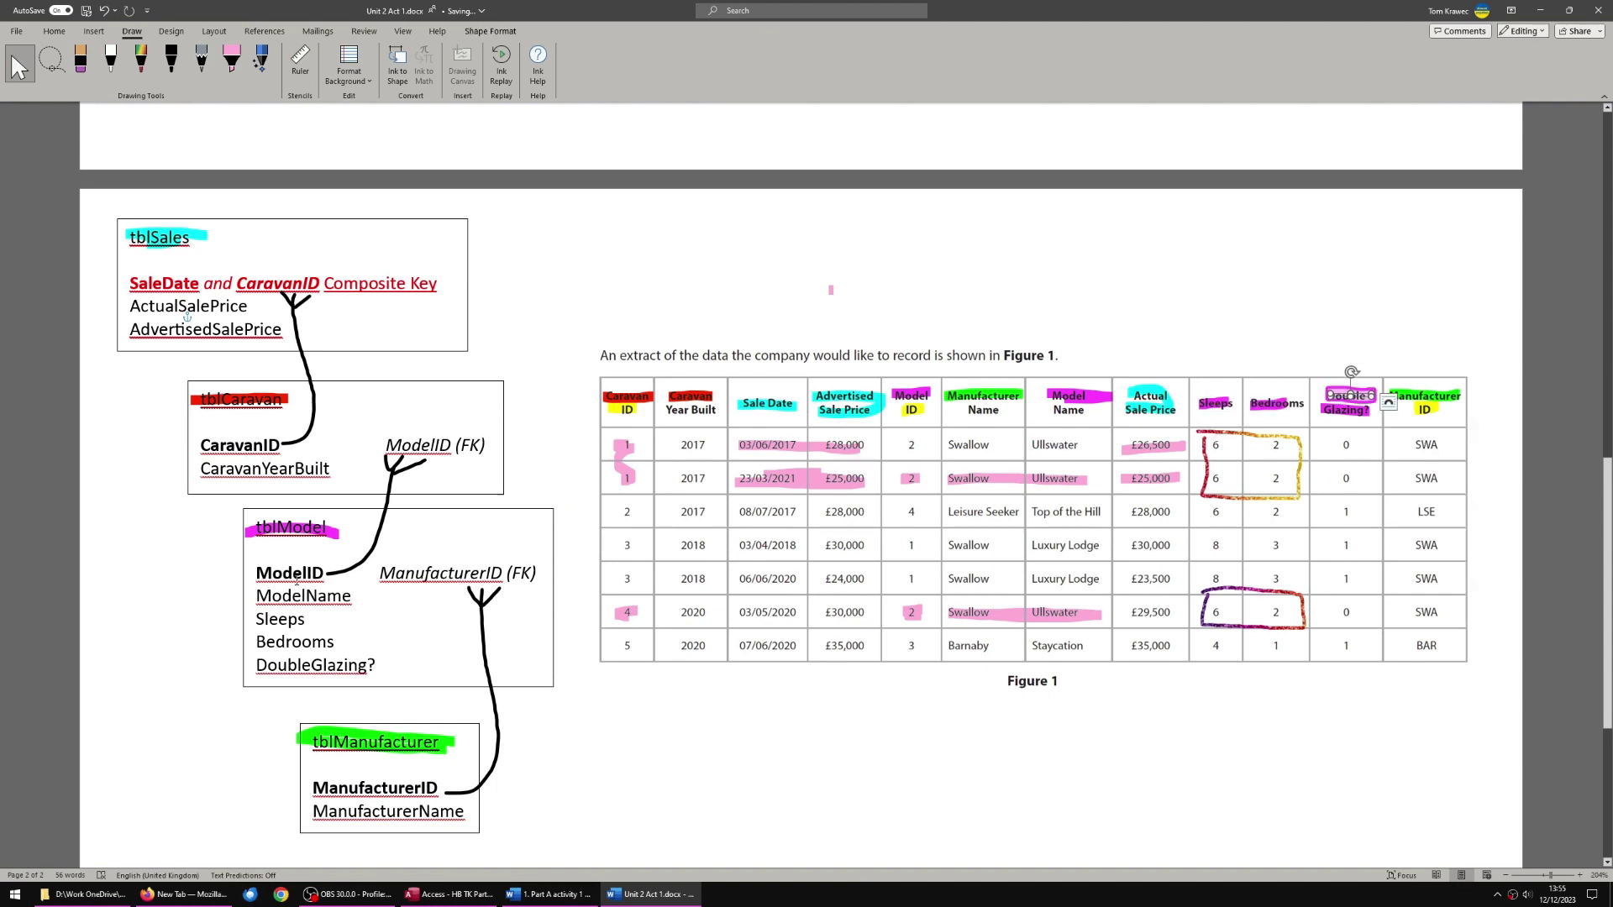
left_click(387, 664)
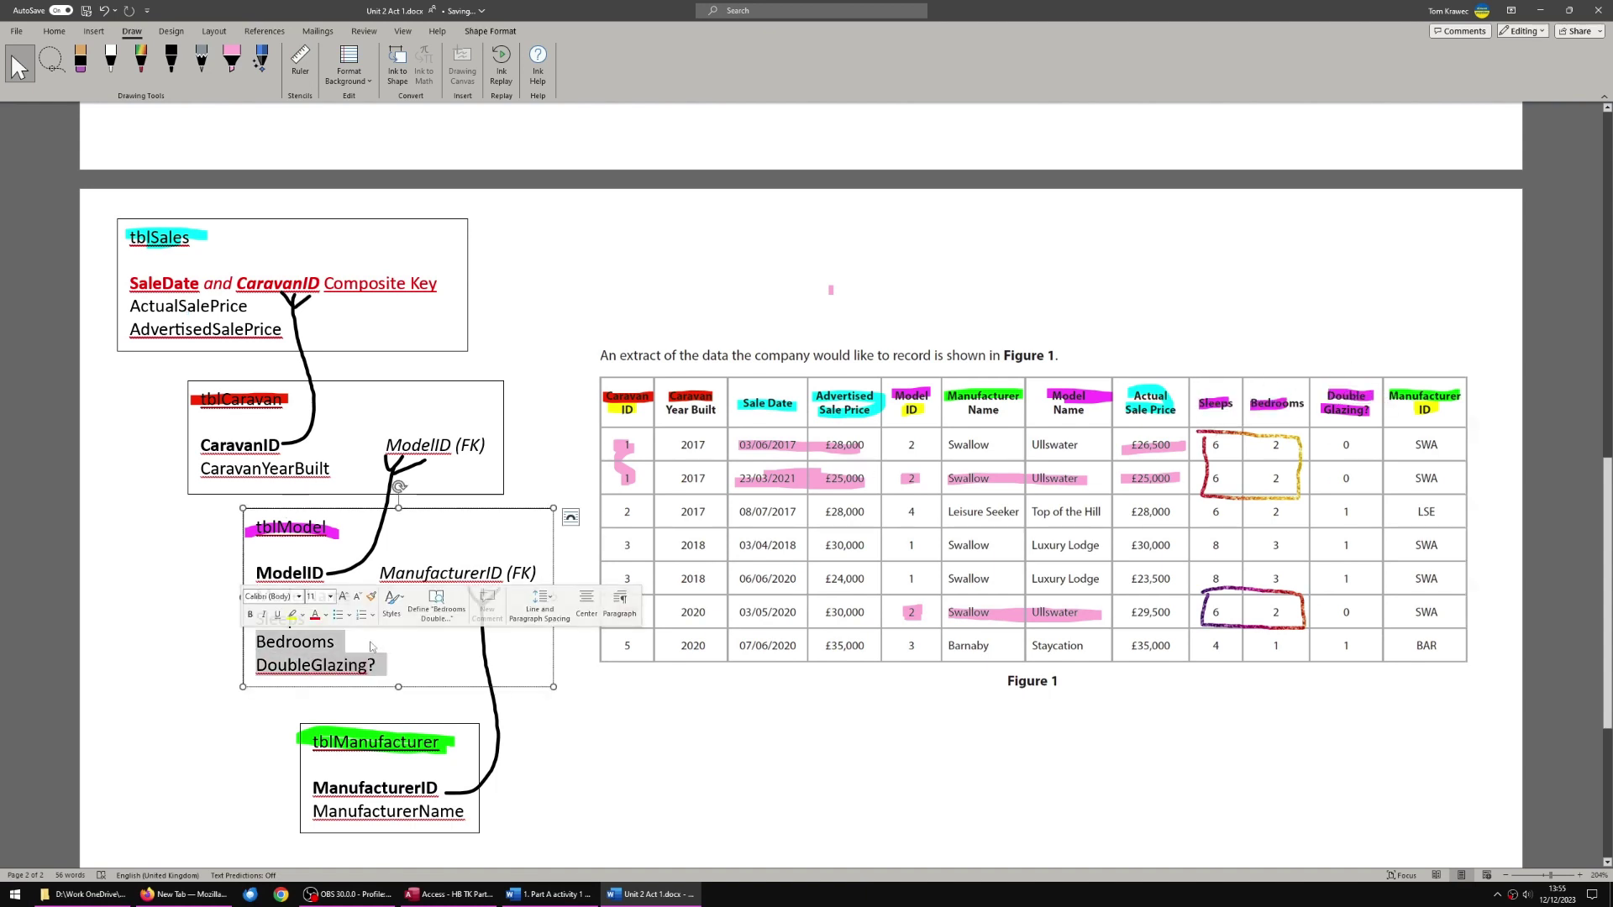
- Draw a rainbow outline around the Sleeps, Bedrooms and DoubleGlazing? fields in the tblModel box
left_click(142, 65)
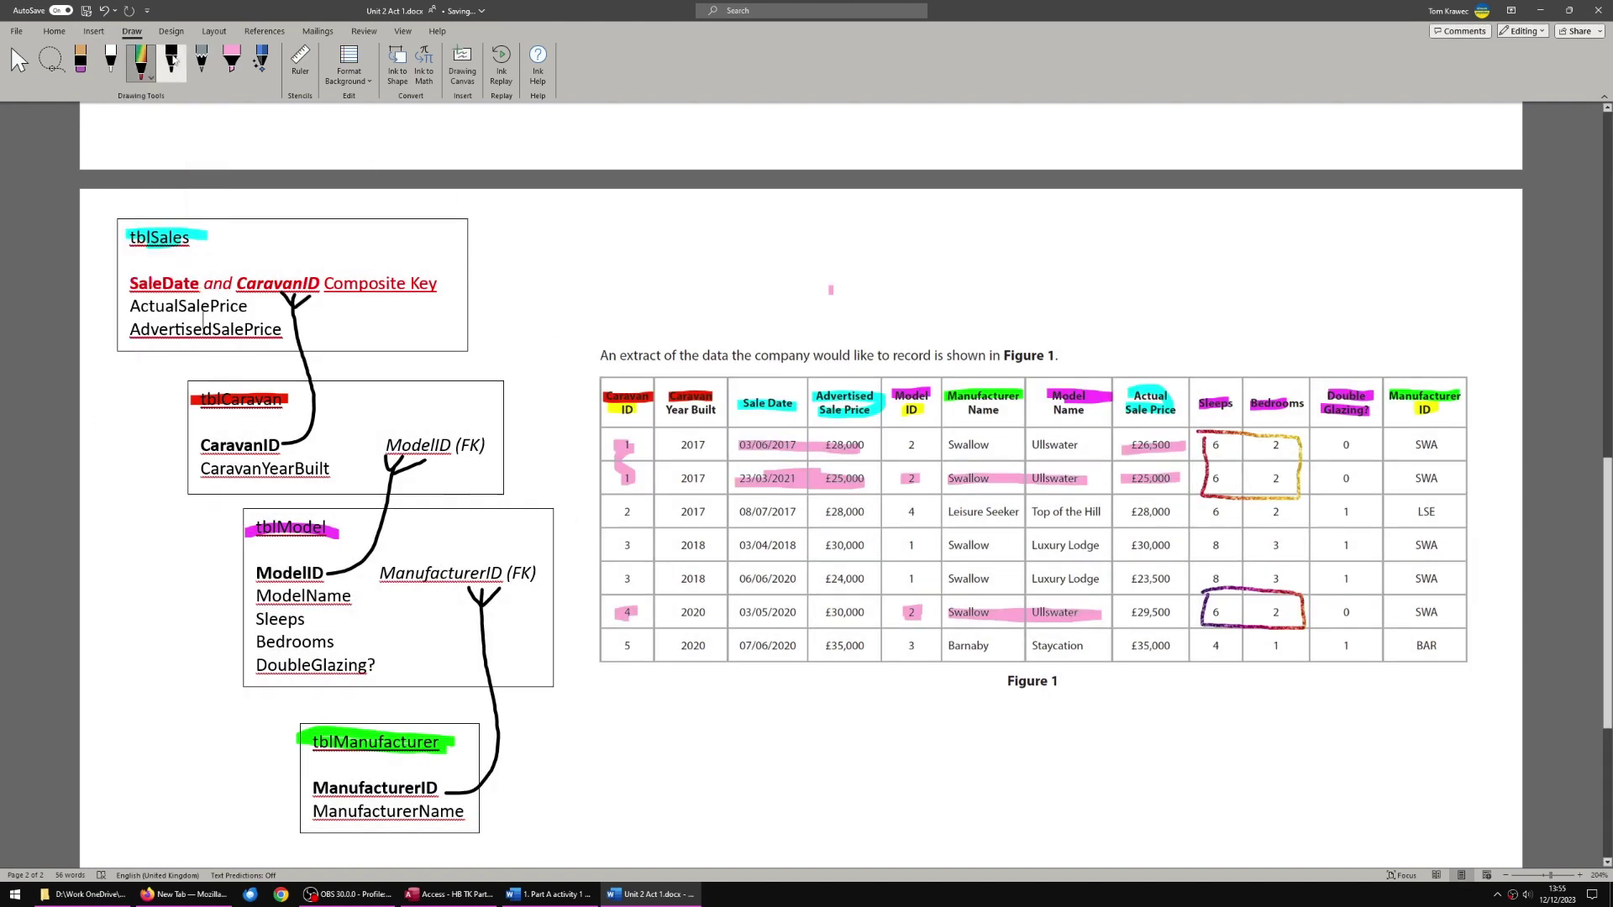
mouse_move(174, 512)
left_mouse_down()
mouse_move(193, 646)
mouse_move(338, 621)
mouse_move(396, 648)
mouse_move(254, 682)
mouse_move(253, 617)
left_mouse_up()
key("ctrl+z")
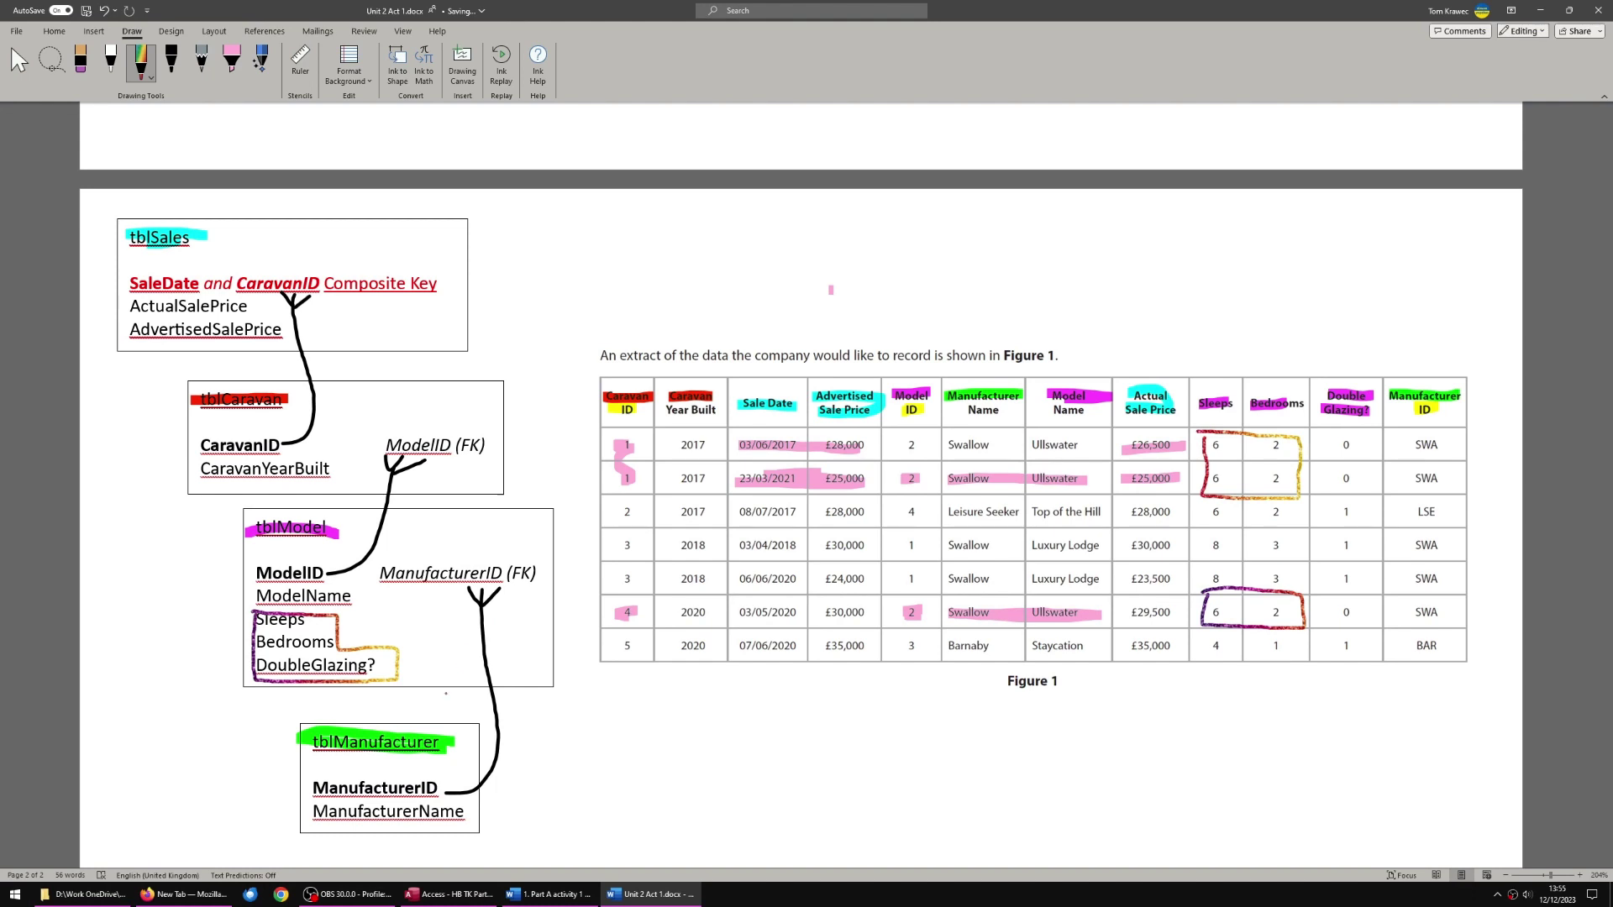
- Switch to the Access database, open tblCaravan, tblManufacturer, tblModel and tblSale, and show the tblCaravan records
left_click(449, 894)
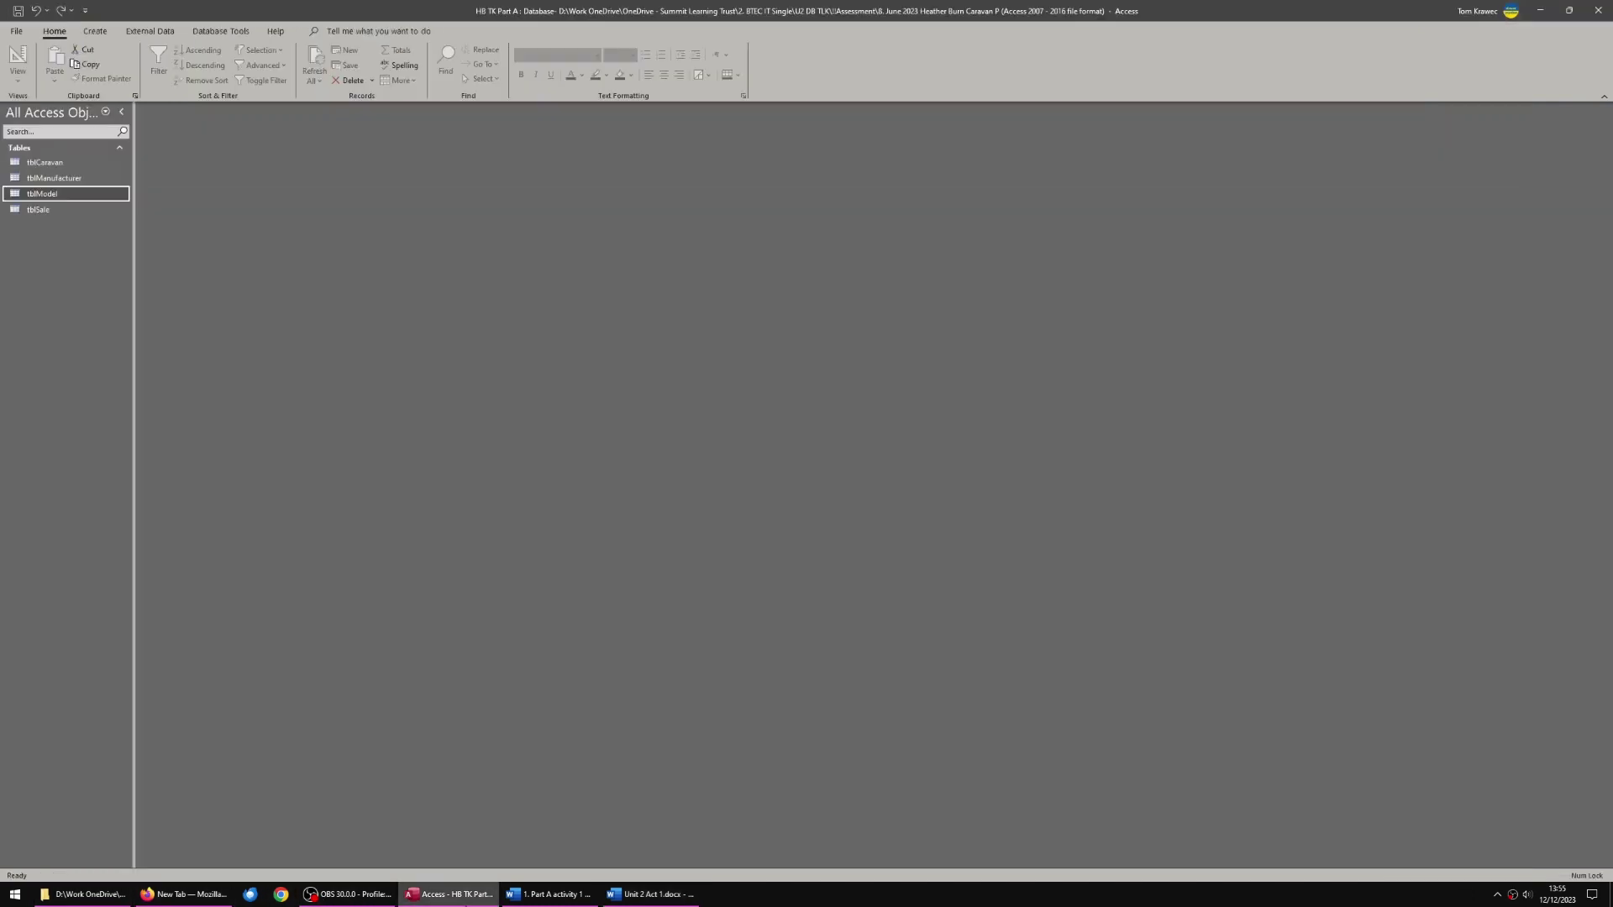
left_click(59, 148)
left_click(63, 147)
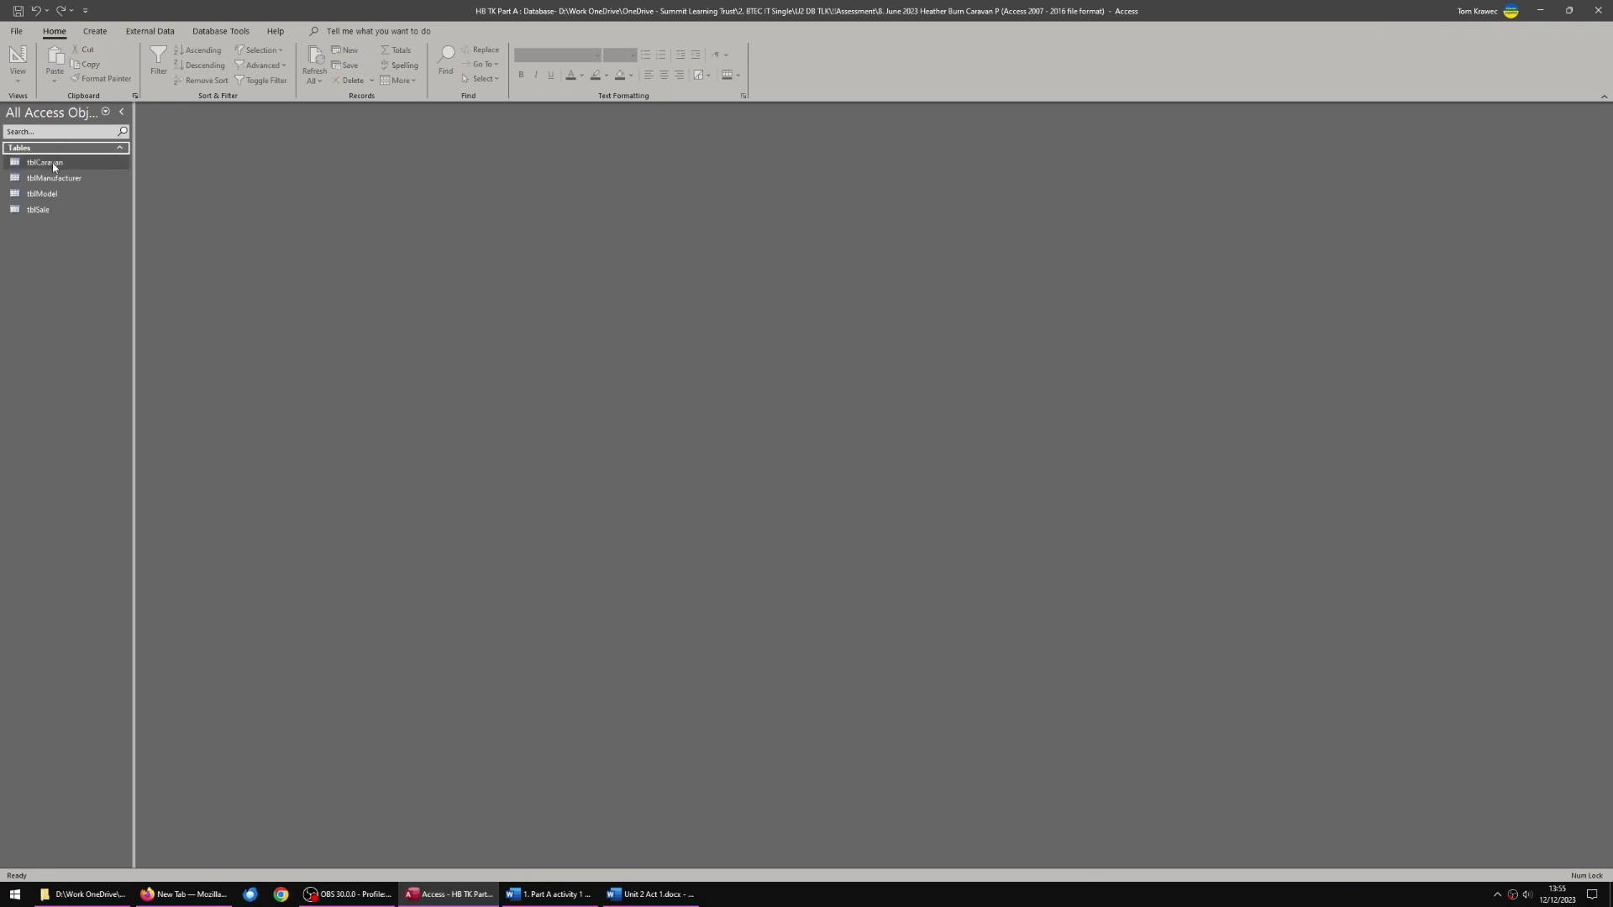
double_click(52, 162)
double_click(48, 178)
double_click(42, 193)
double_click(38, 209)
left_click(182, 112)
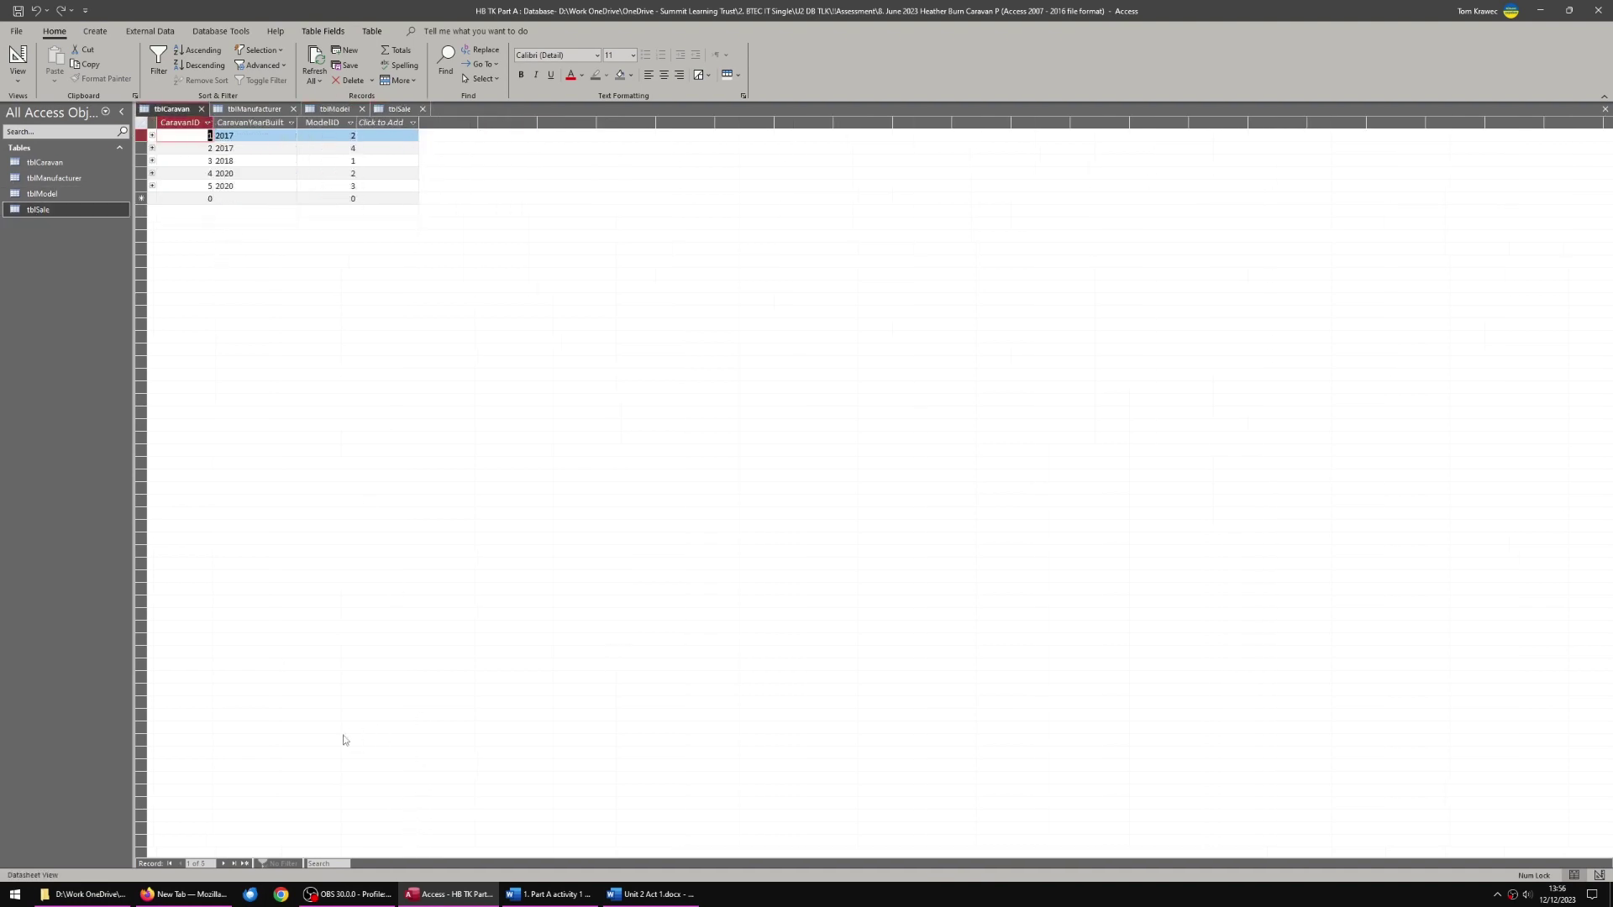
- Arrange Access and the Unit 2 Act 1 Word document side by side, with the whole Figure 1 table in view
left_click_drag(468, 4, 1, 252)
left_click(1008, 235)
left_click_drag(1203, 867, 1498, 866)
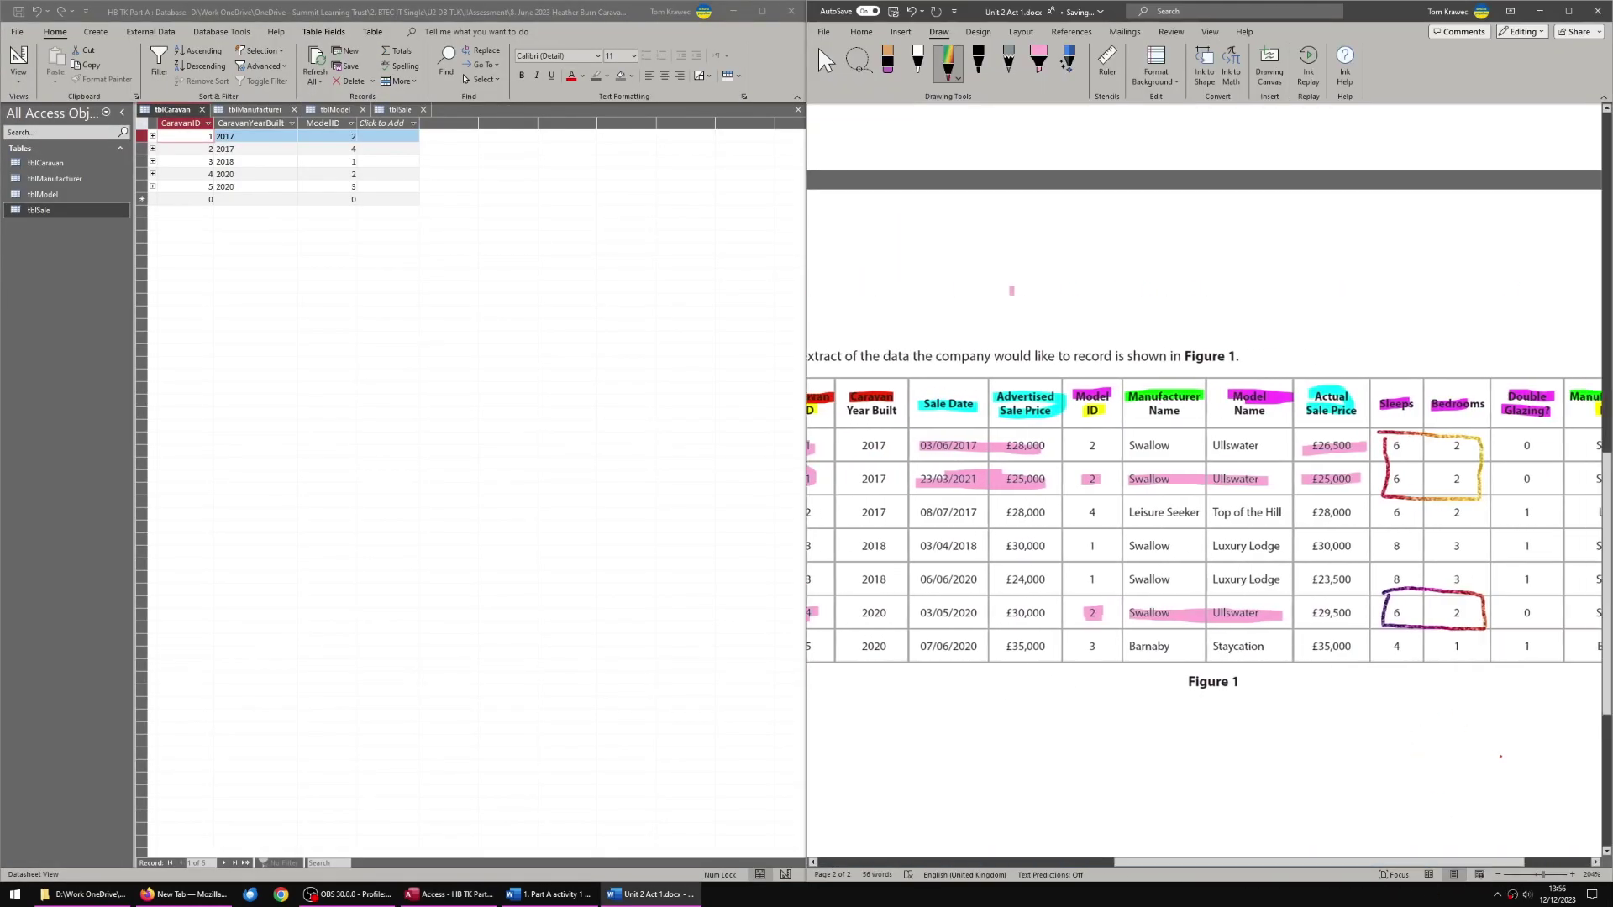
left_click(826, 78)
scroll(1295, 681, "down", 3)
left_click_drag(1298, 866, 1498, 873)
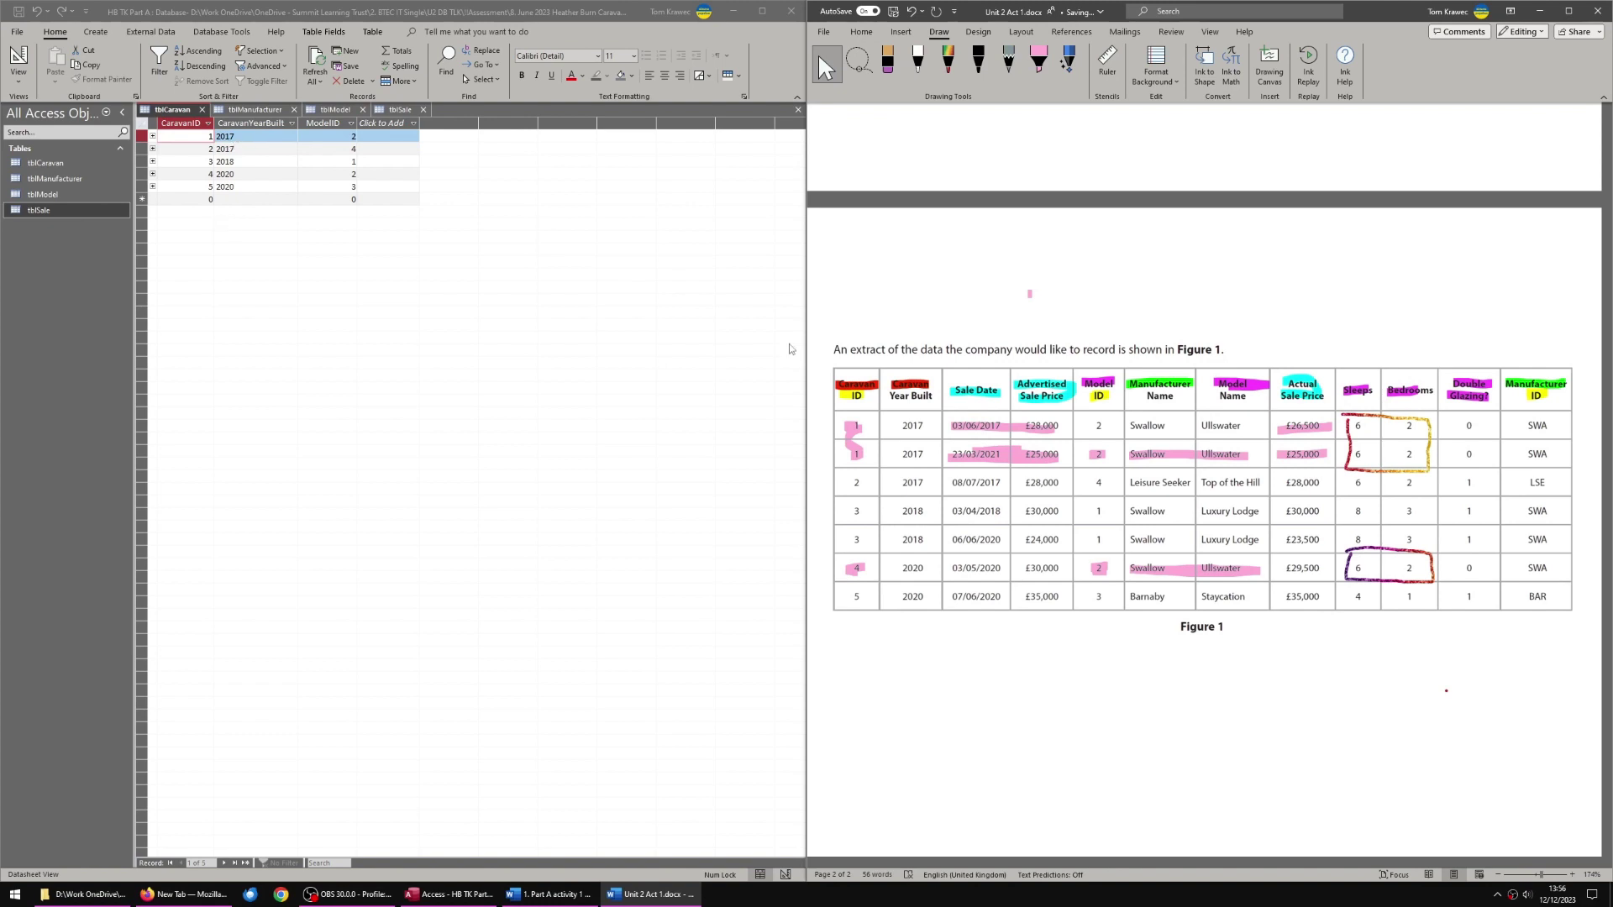
- Close tblCaravan and check the manufacturer IDs and names in tblManufacturer against Figure 1
left_click(909, 429)
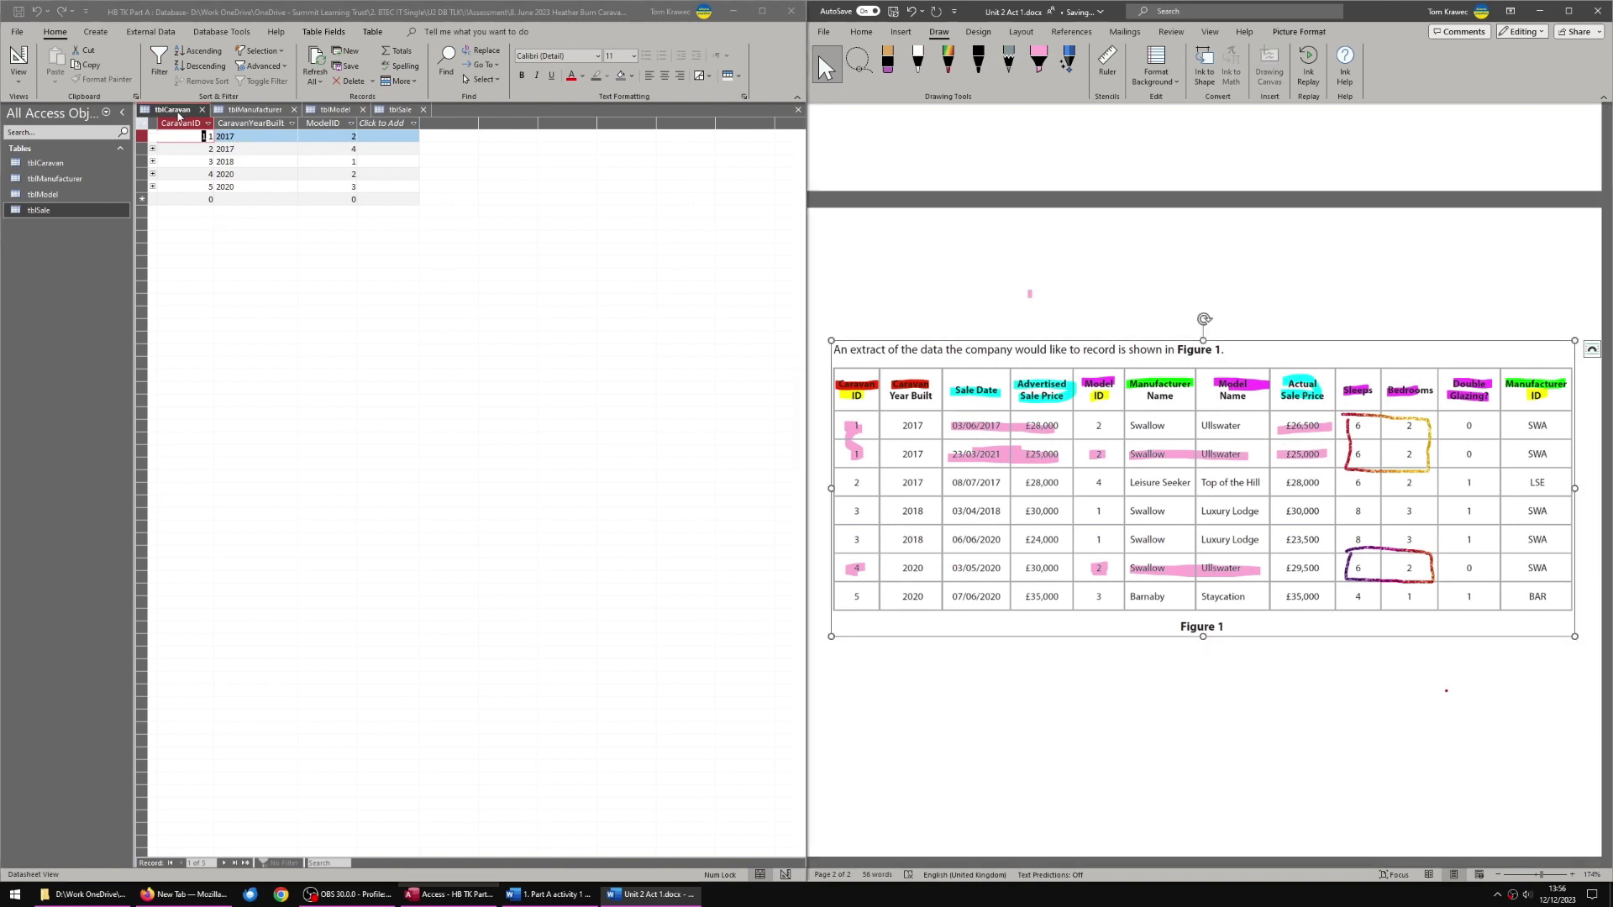
left_click(202, 109)
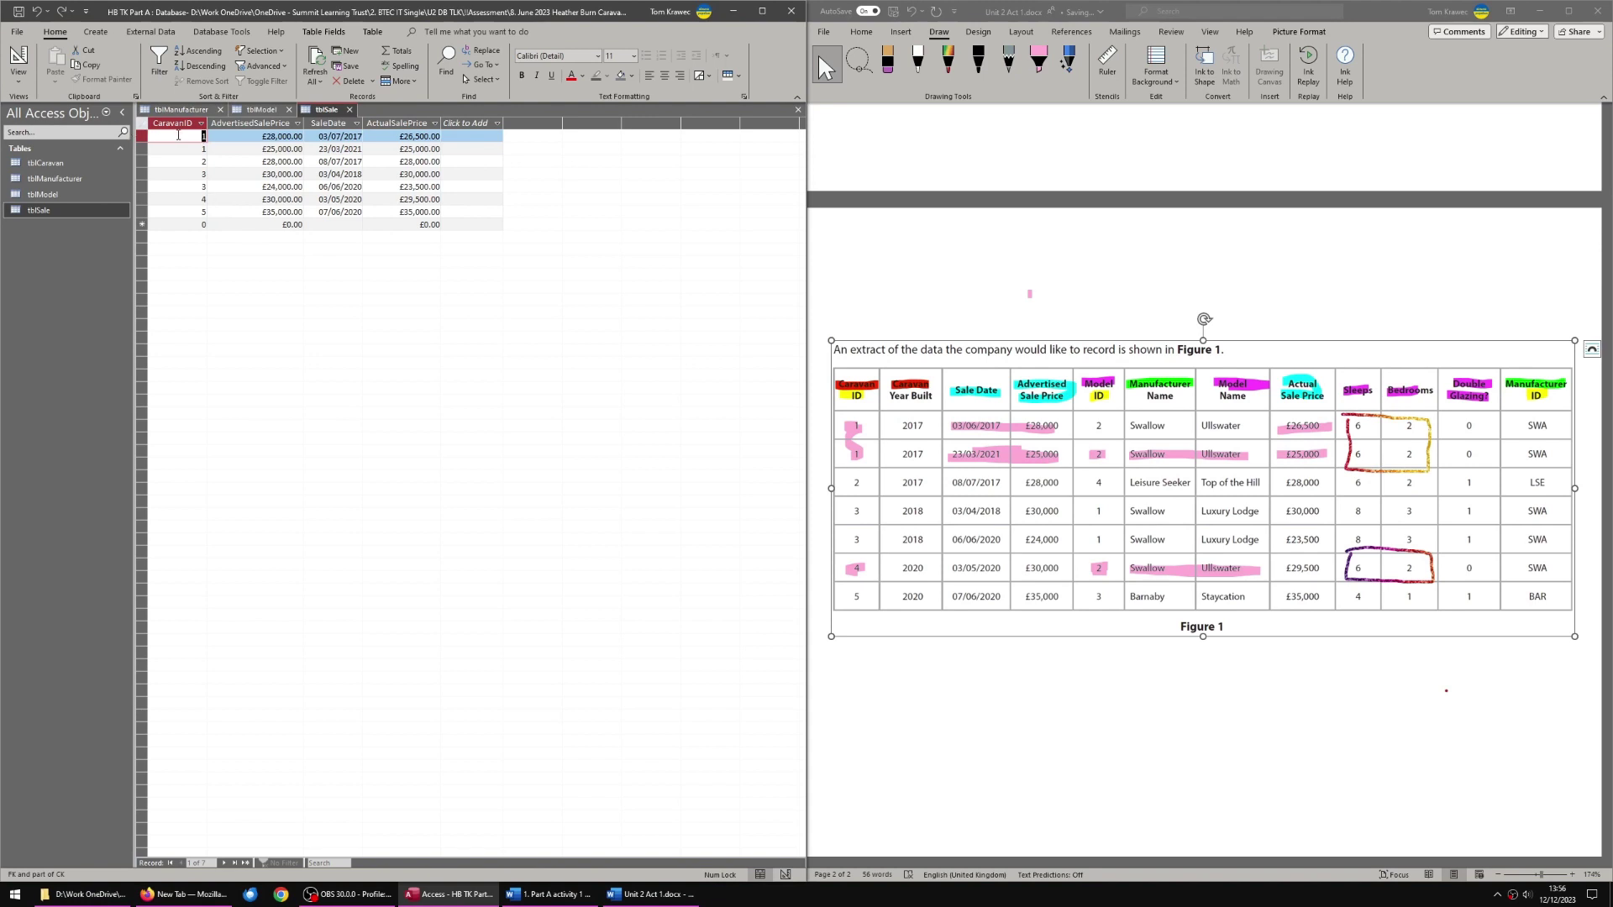
left_click(180, 109)
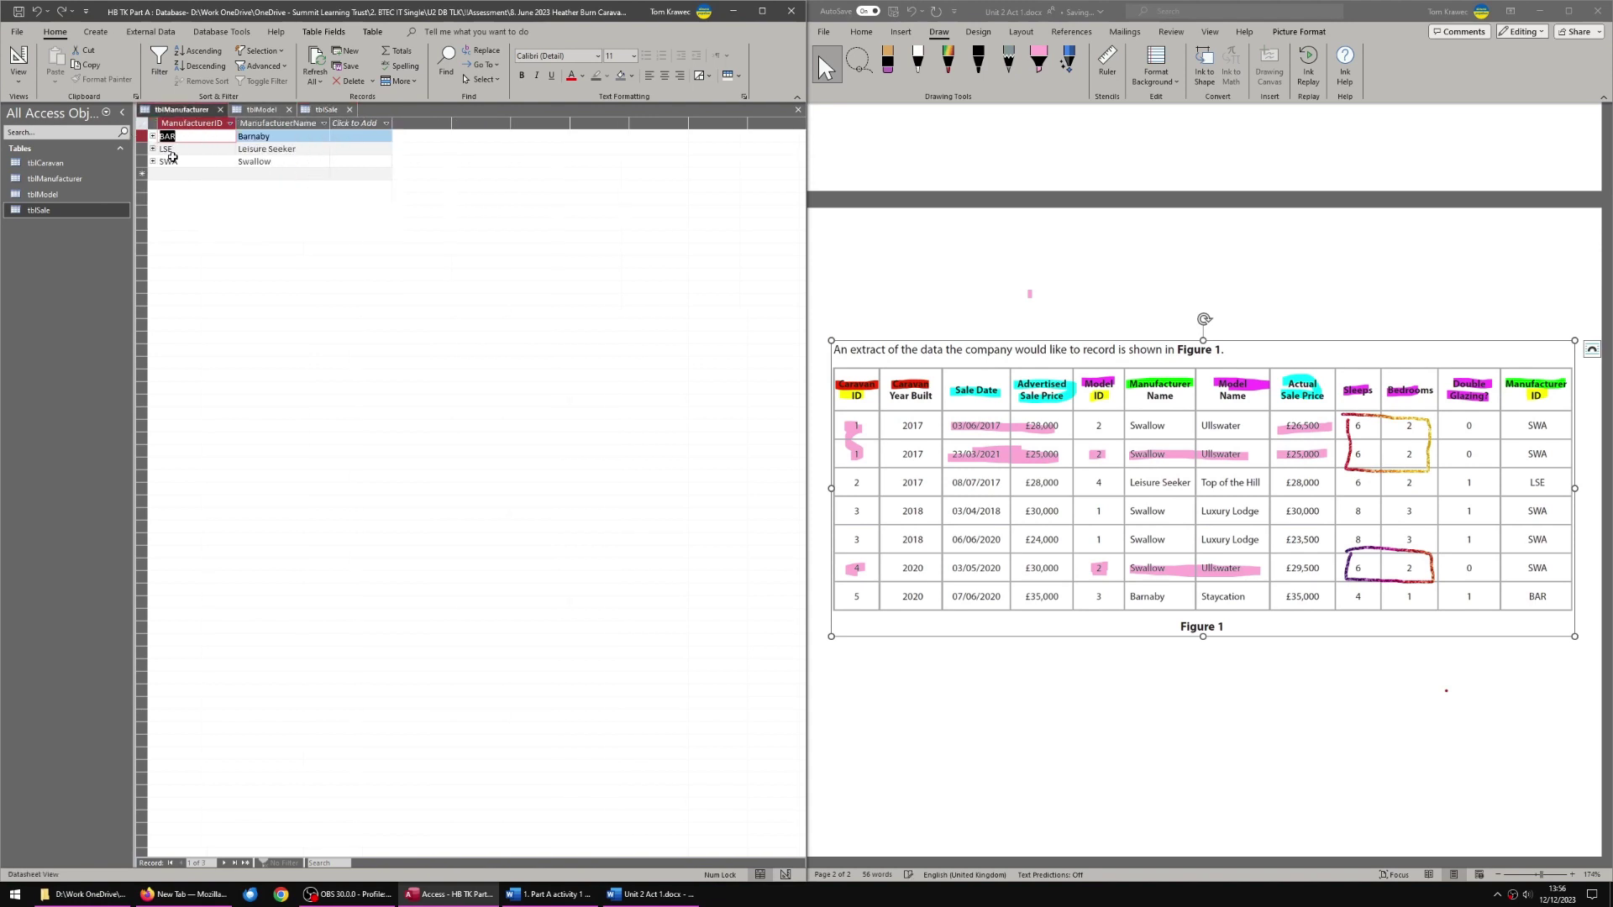
left_click(184, 160)
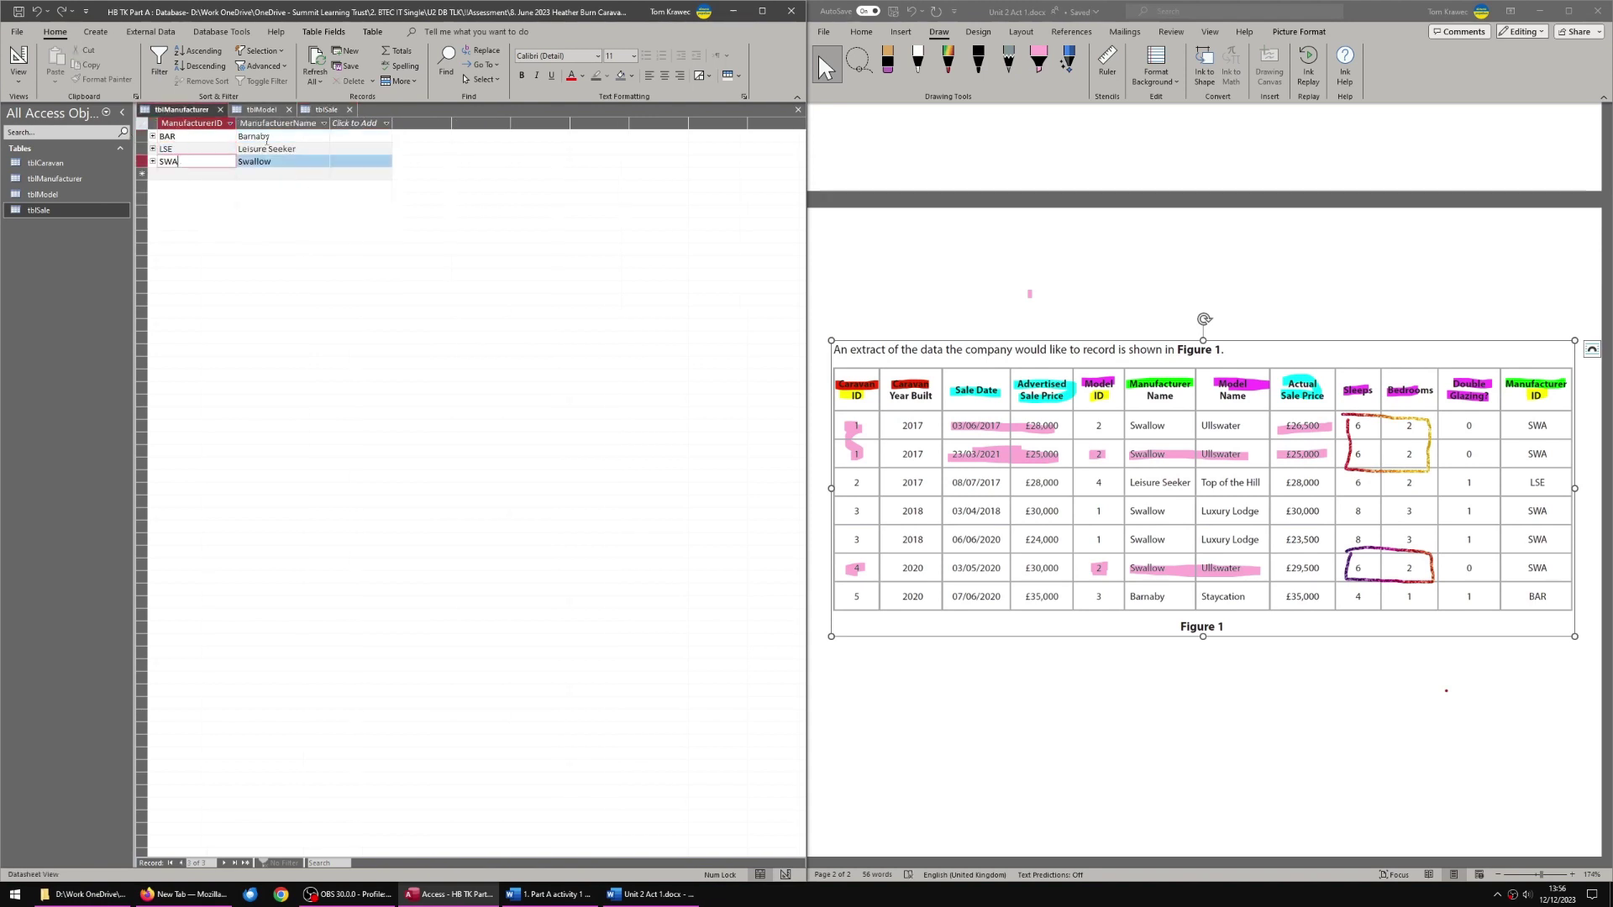
left_click(263, 137)
left_click(182, 138)
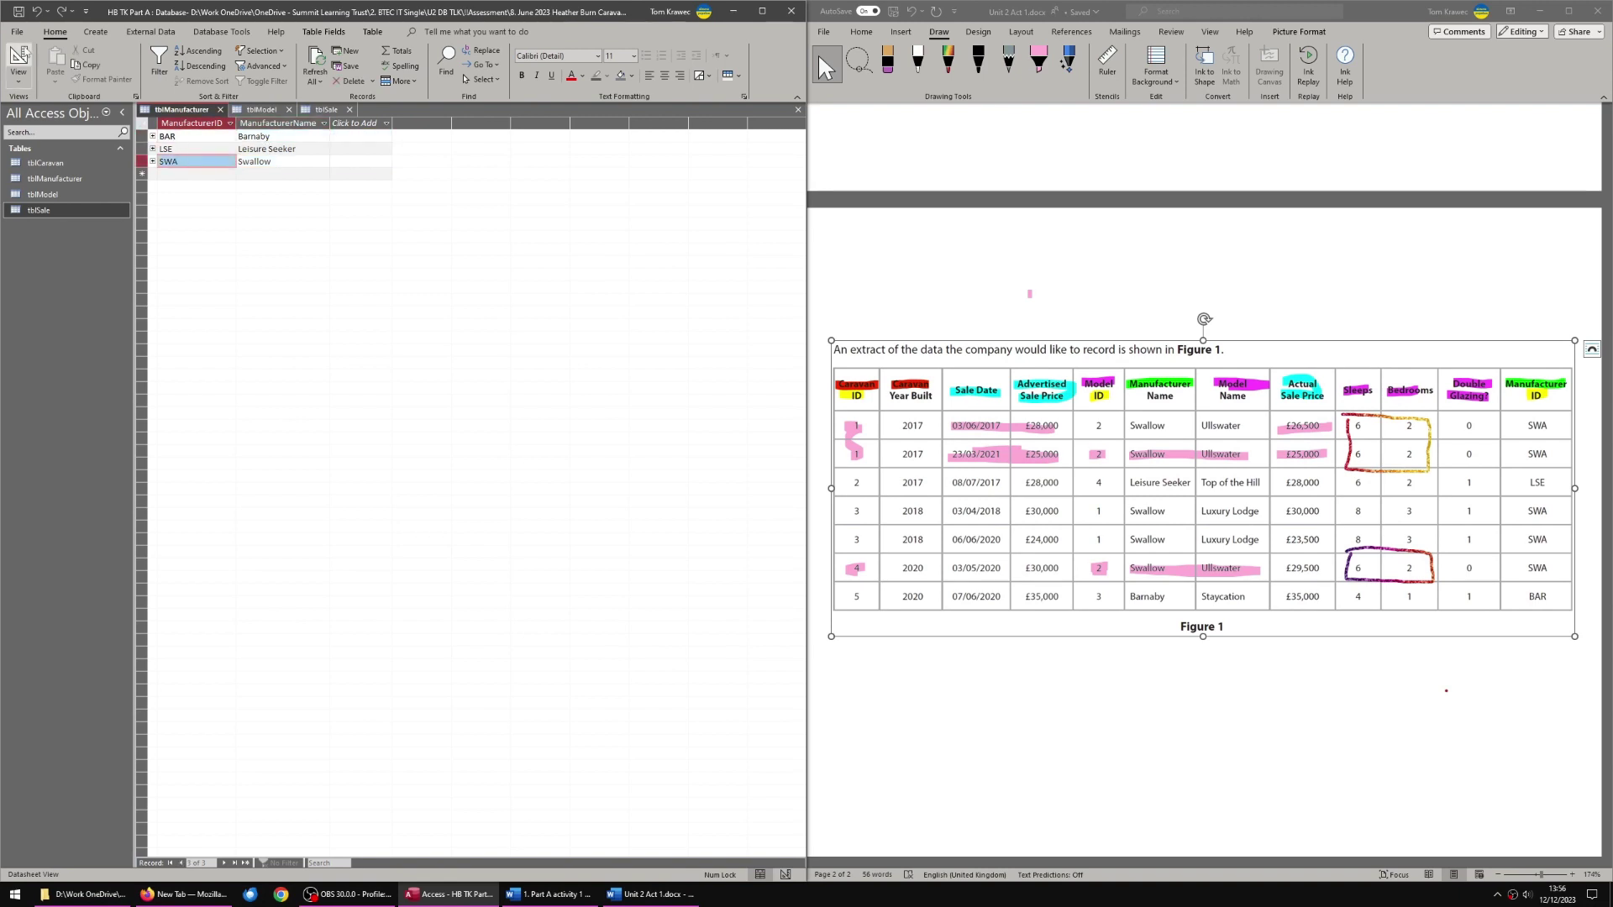
- Inspect the read-only design of tblManufacturer, return to its records, and close the table
left_click(22, 52)
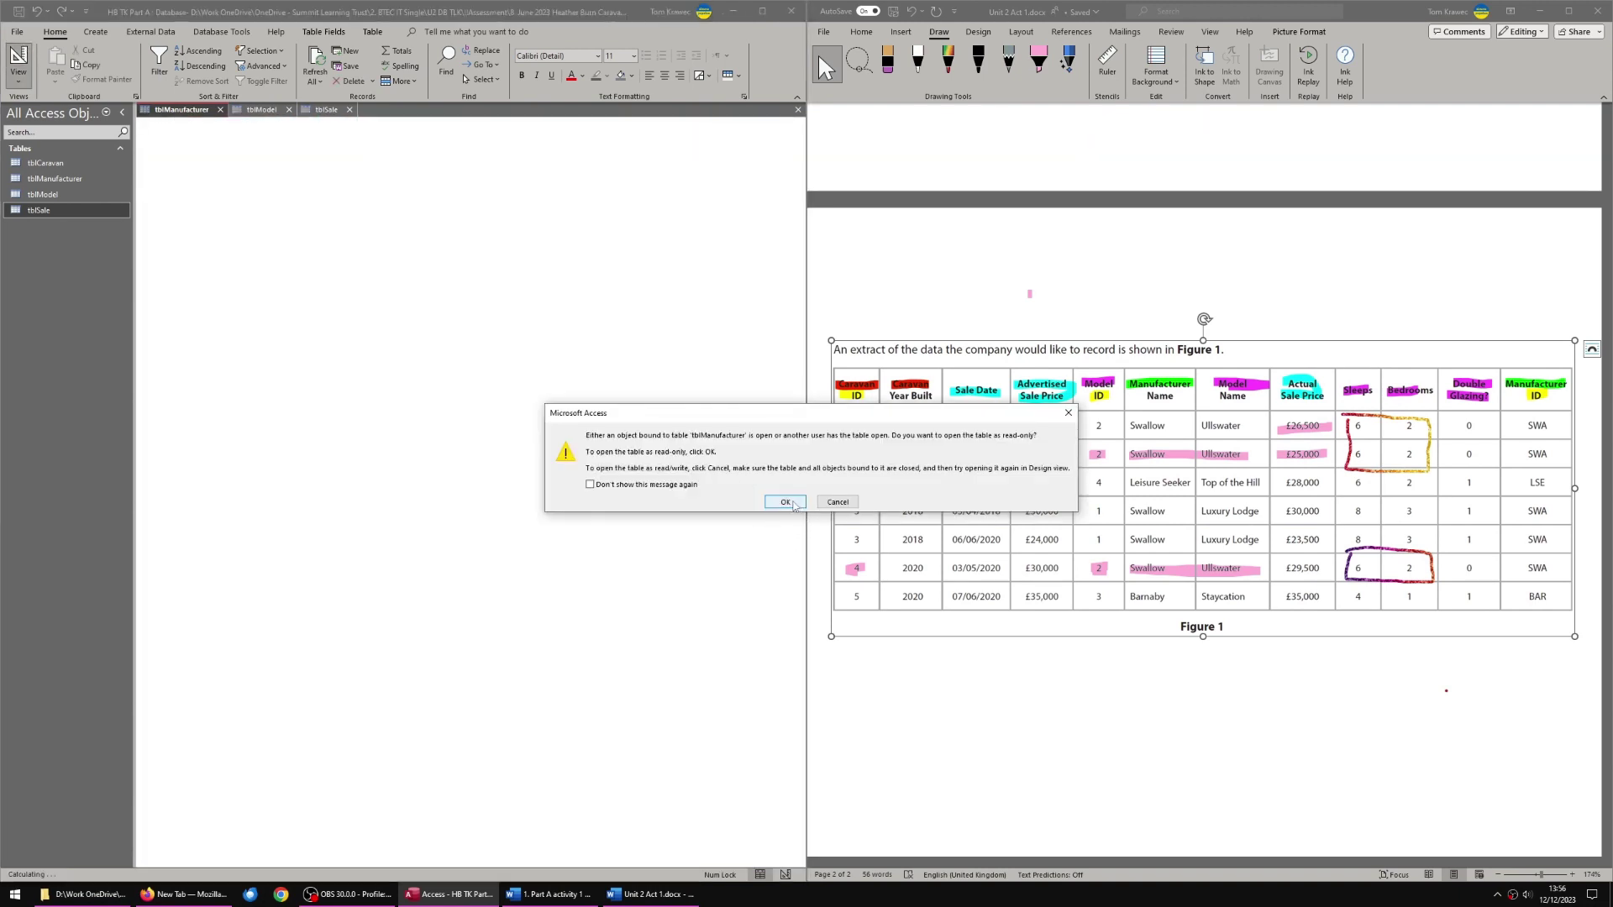
left_click(785, 503)
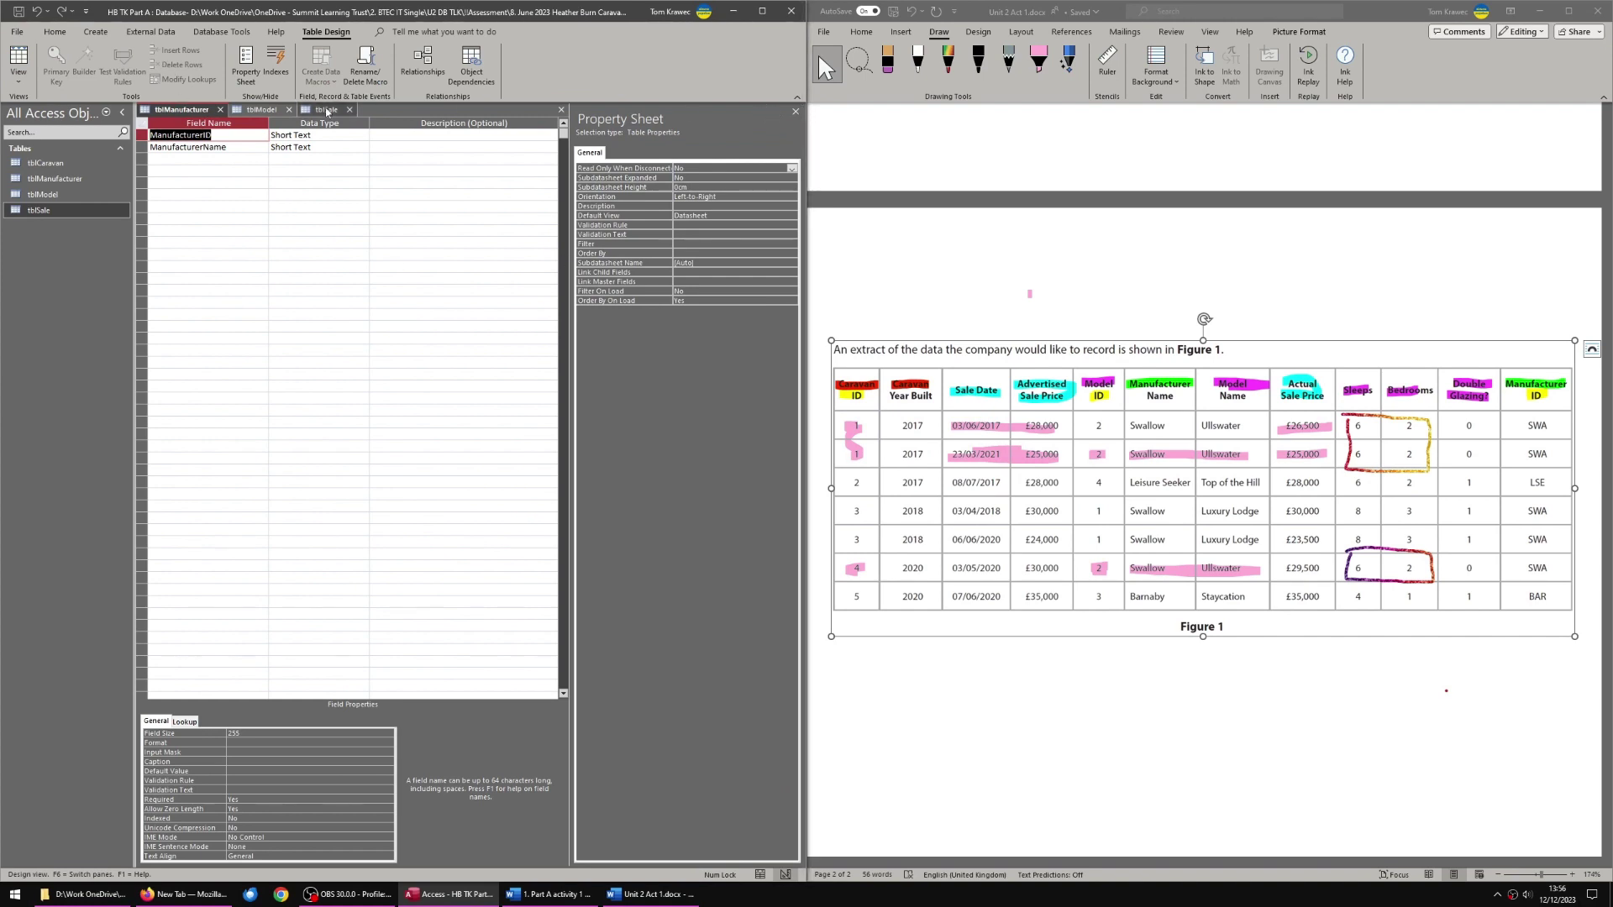
left_click(212, 134)
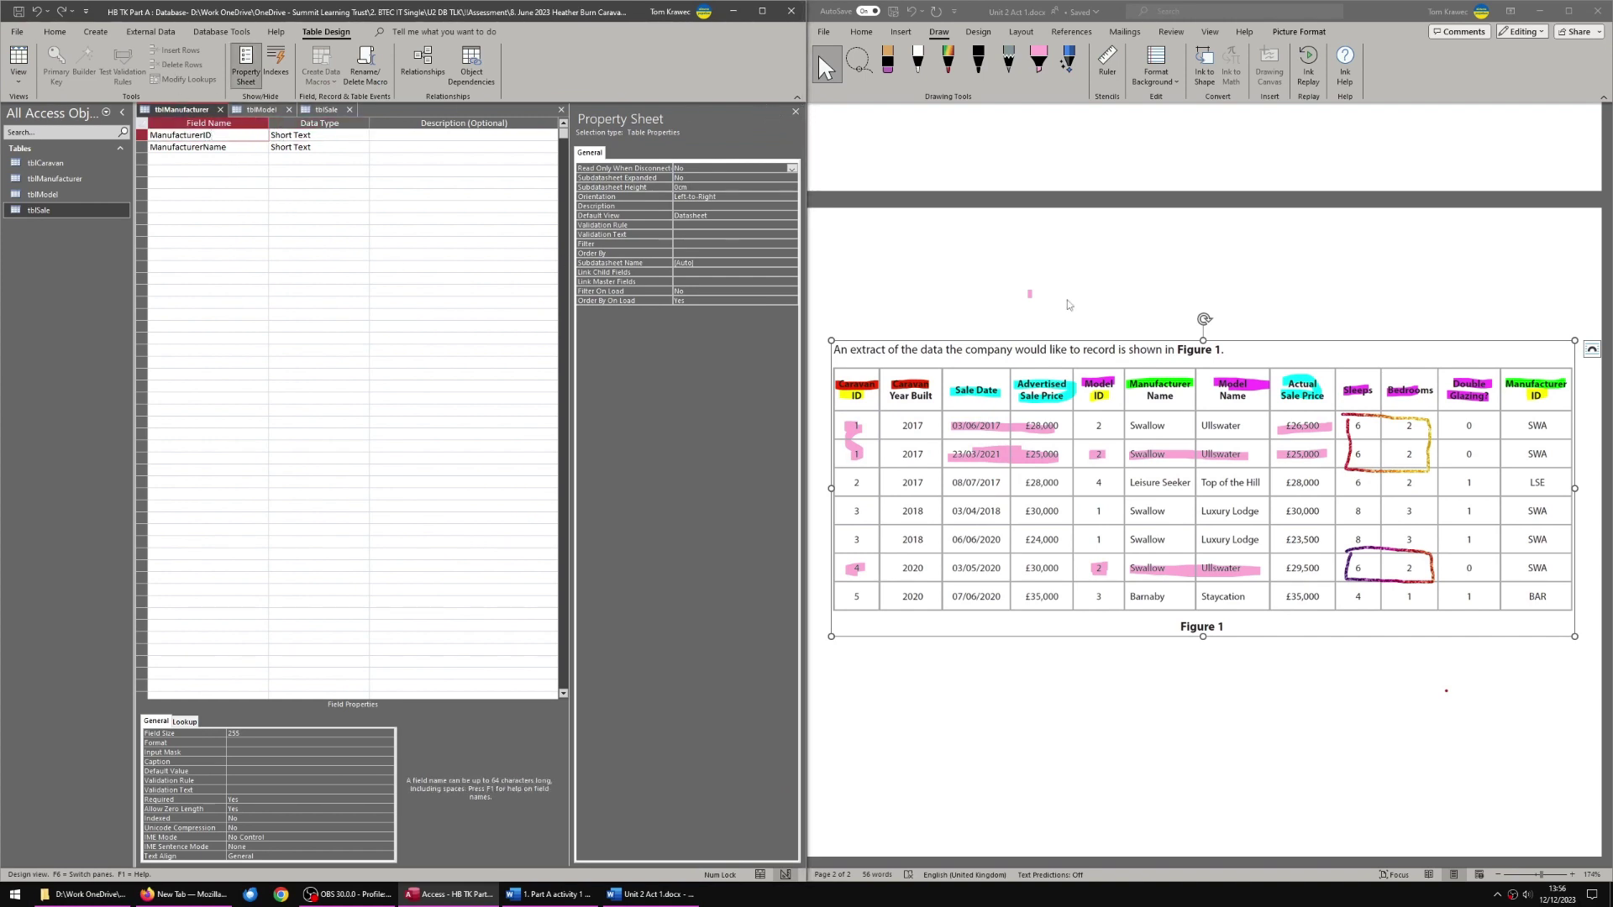
left_click(1496, 425)
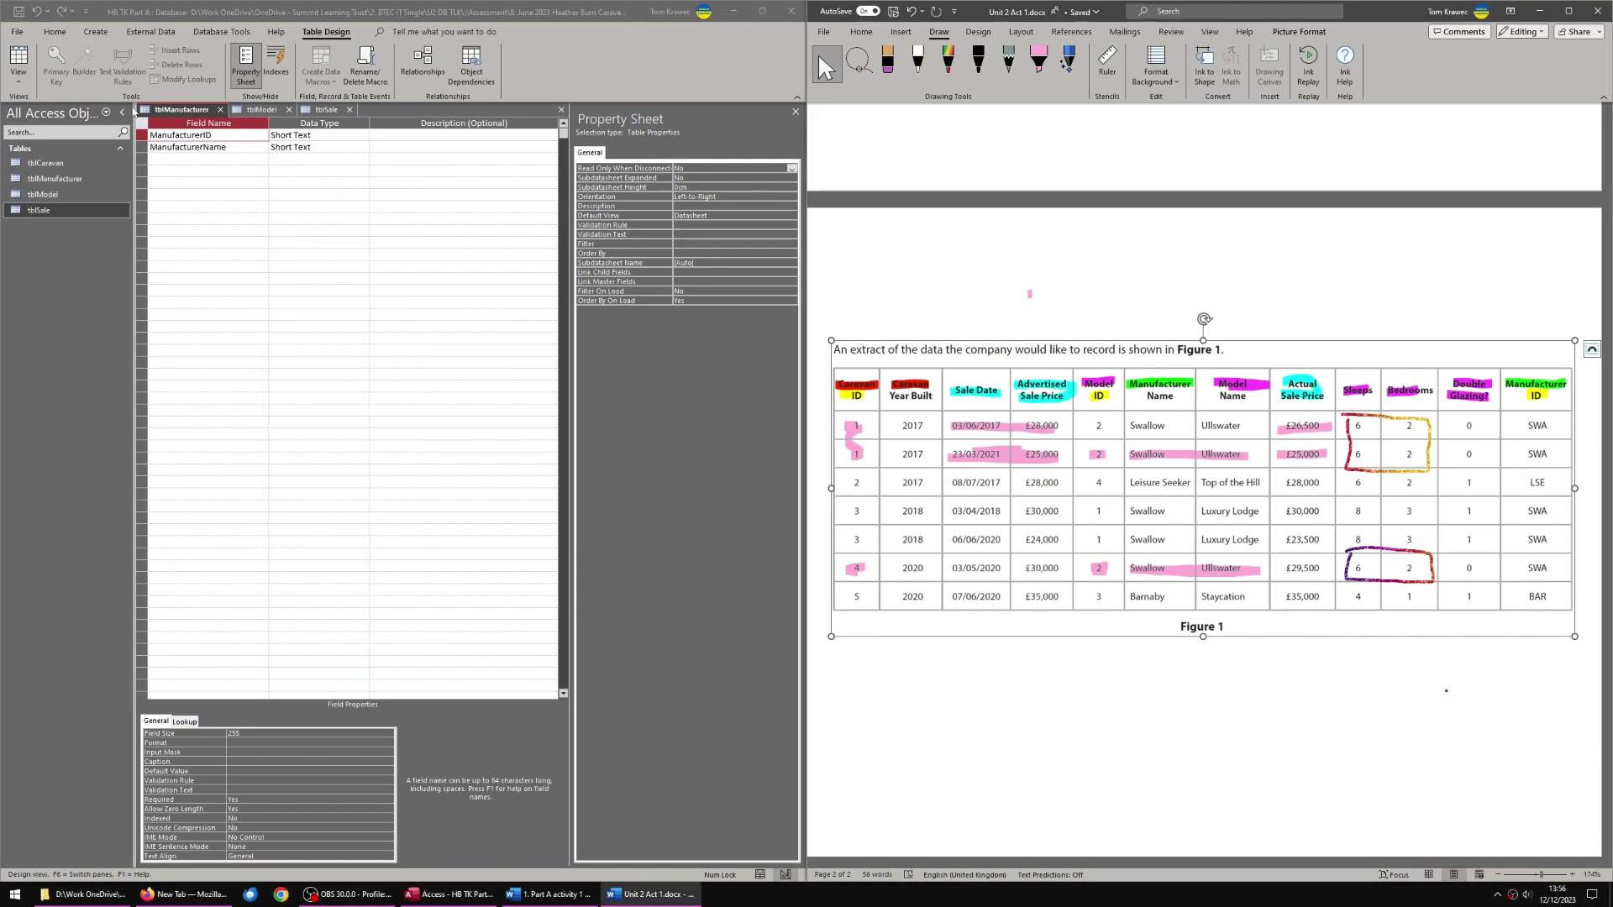
left_click(18, 63)
left_click(192, 137)
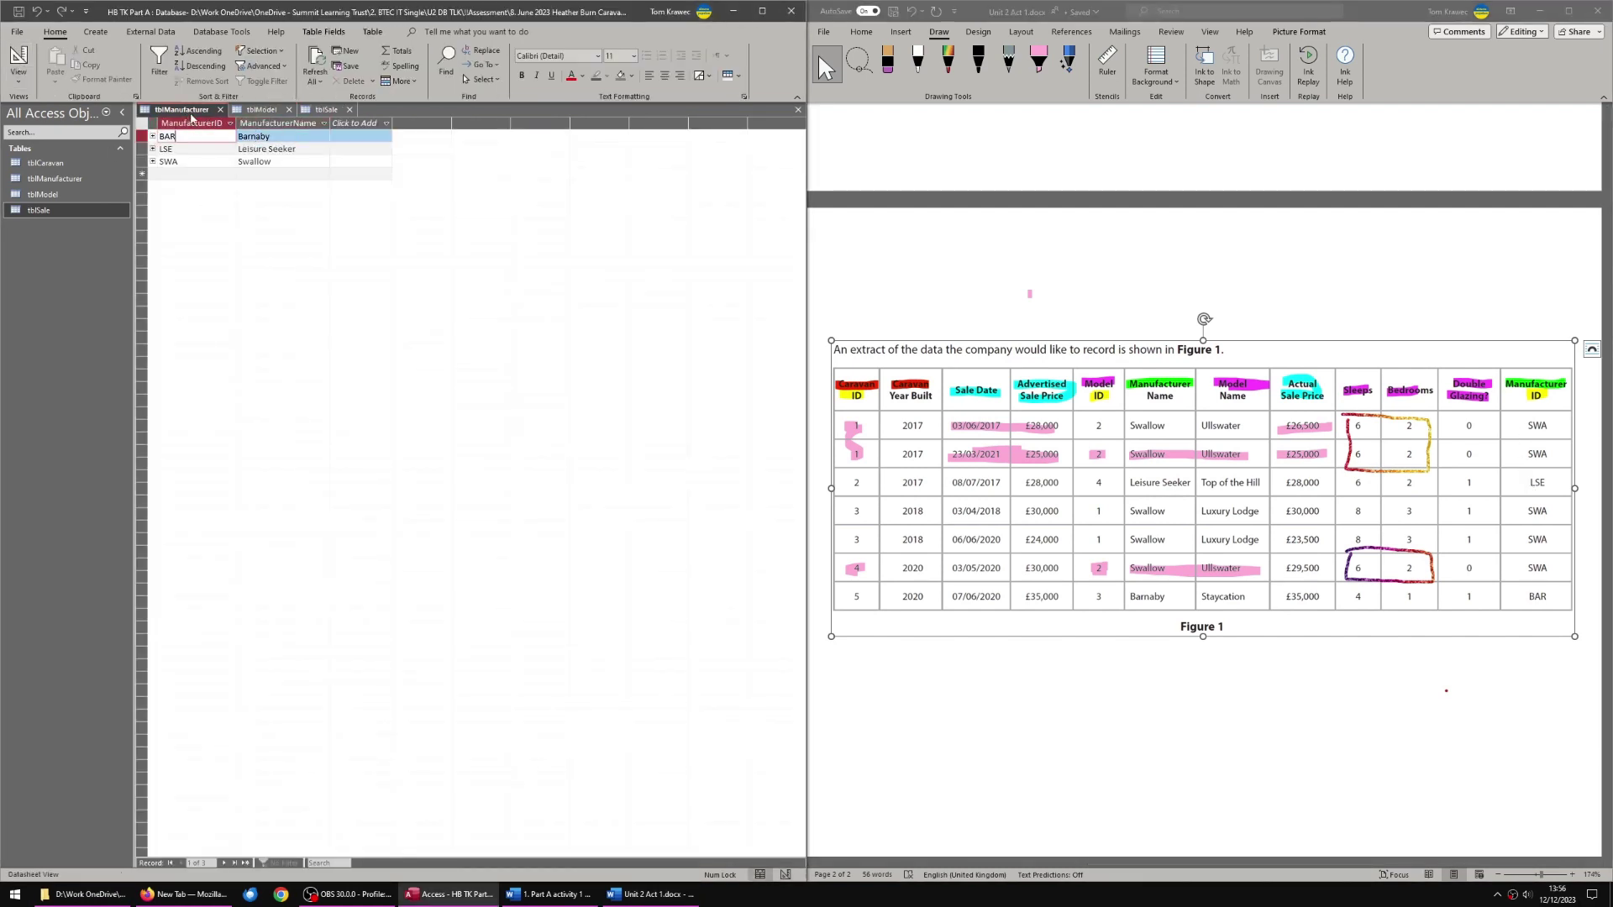
middle_click(191, 118)
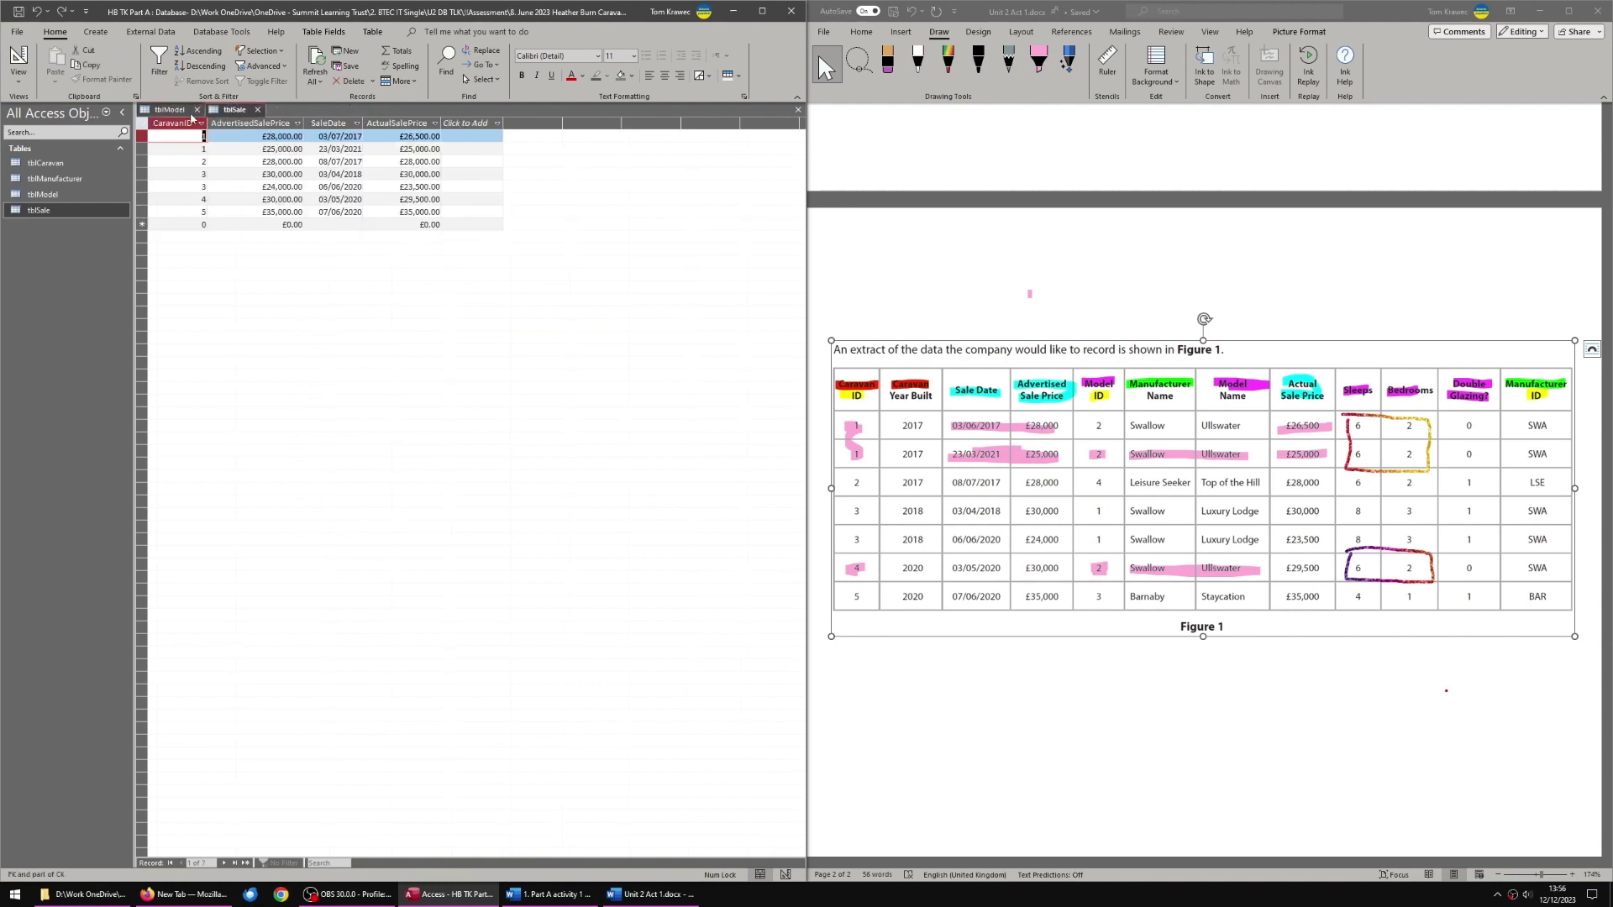
- Review the tblModel records, including the manufacturer linked to each model in the ManufacturerID column
left_click(190, 112)
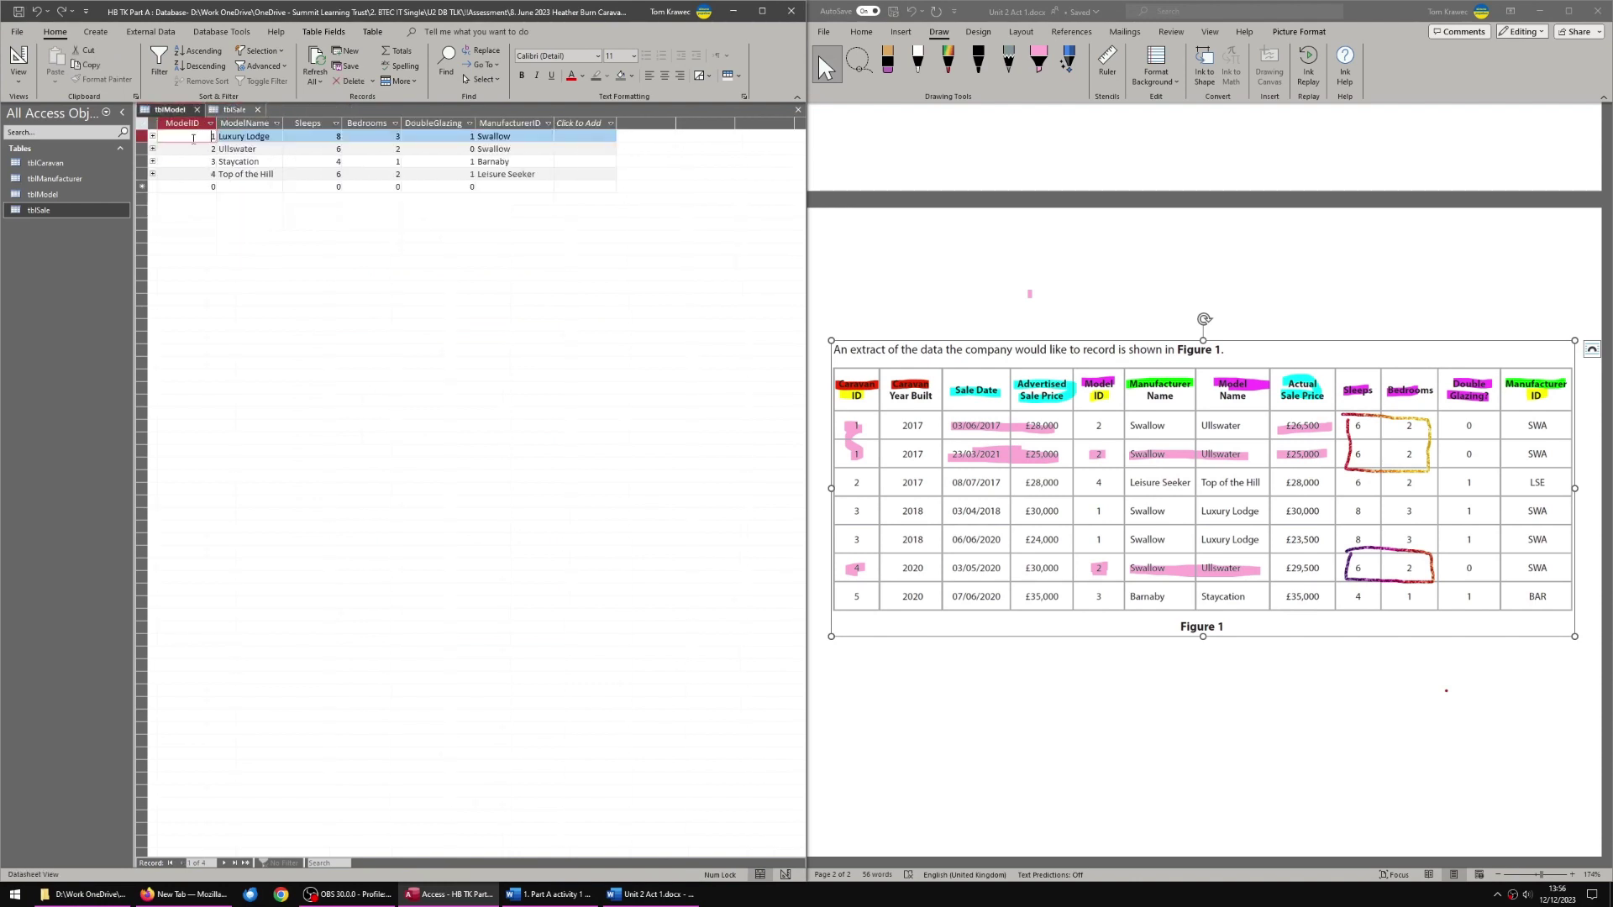
key("Tab")
key("Tab")
key("Tab")
key("Tab")
left_click(518, 139)
left_click(515, 174)
left_click(478, 138)
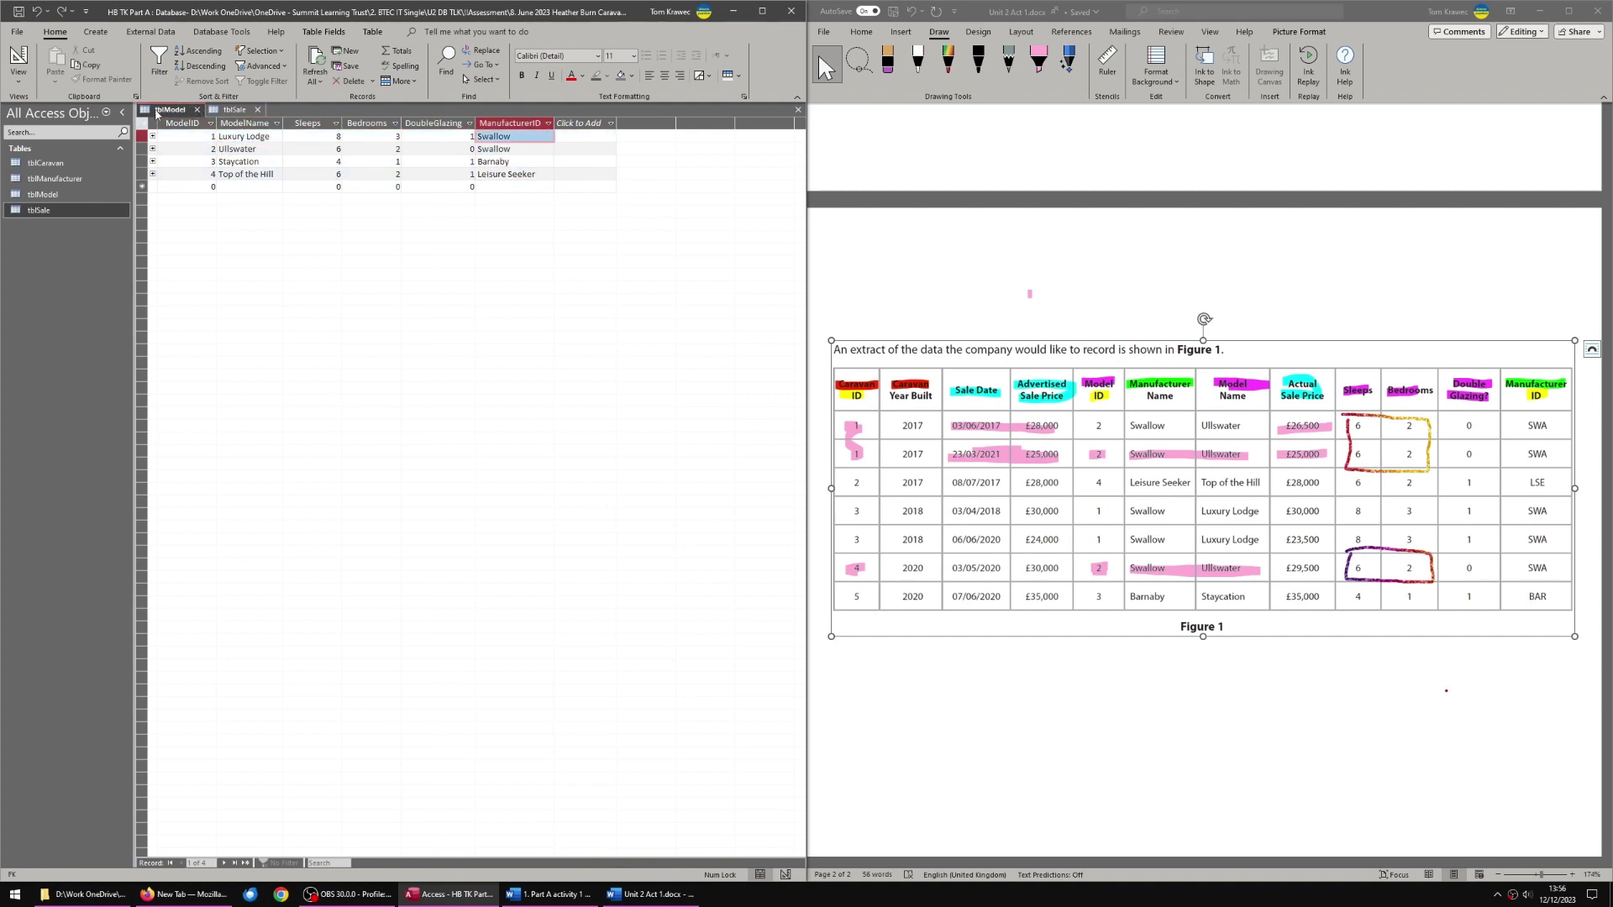
- Recheck the tblCaravan records, and close both tblCaravan and tblModel
double_click(46, 163)
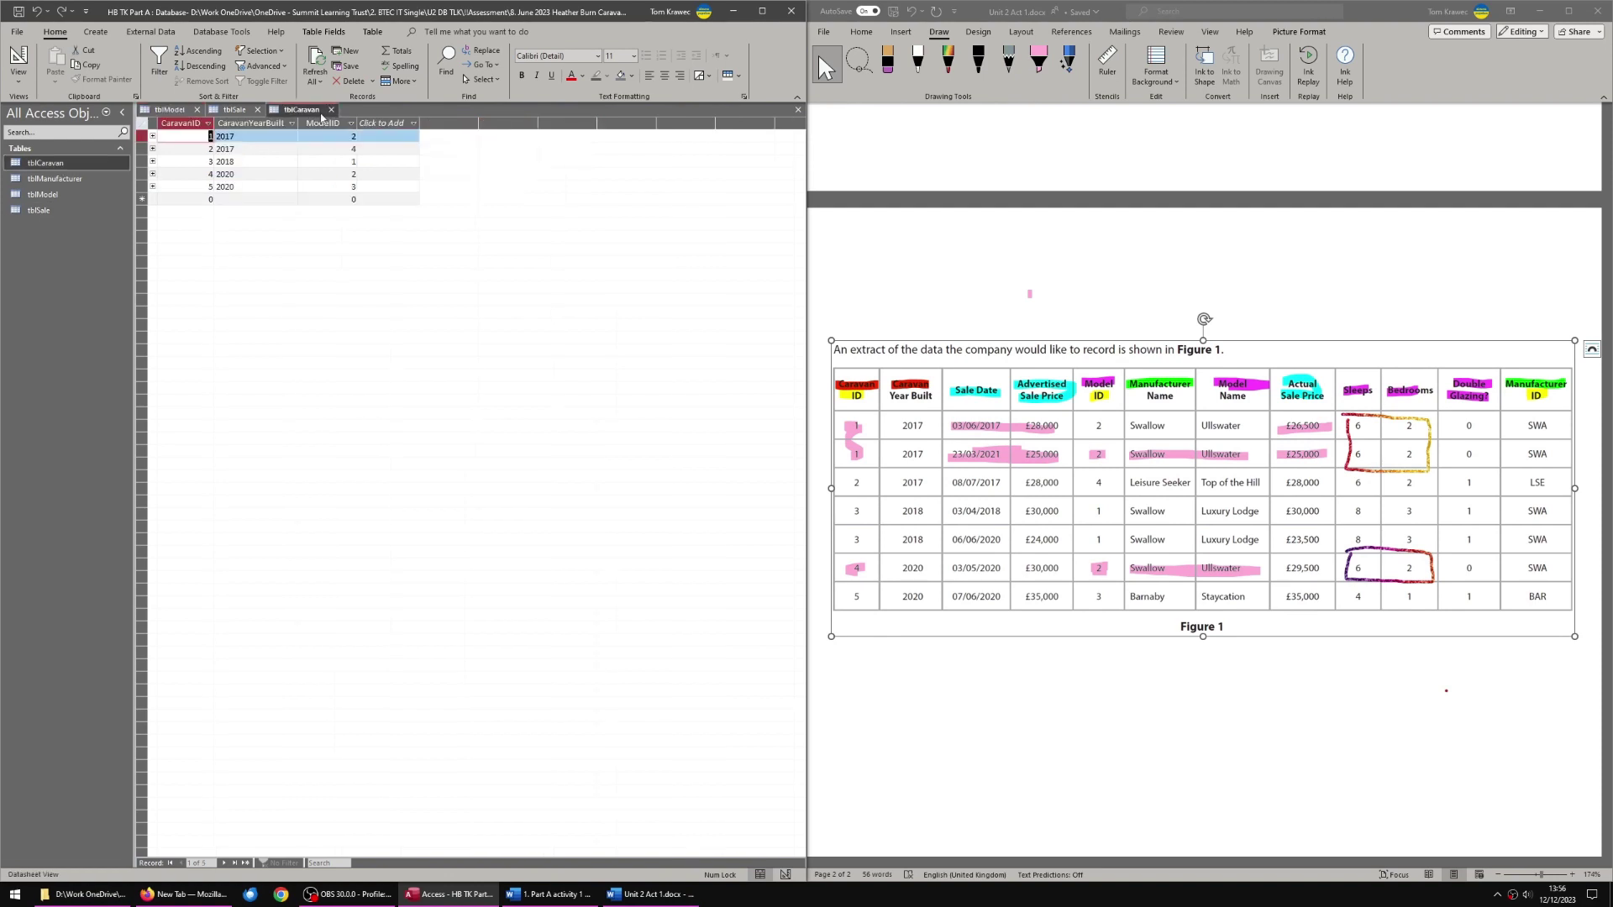
left_click(331, 109)
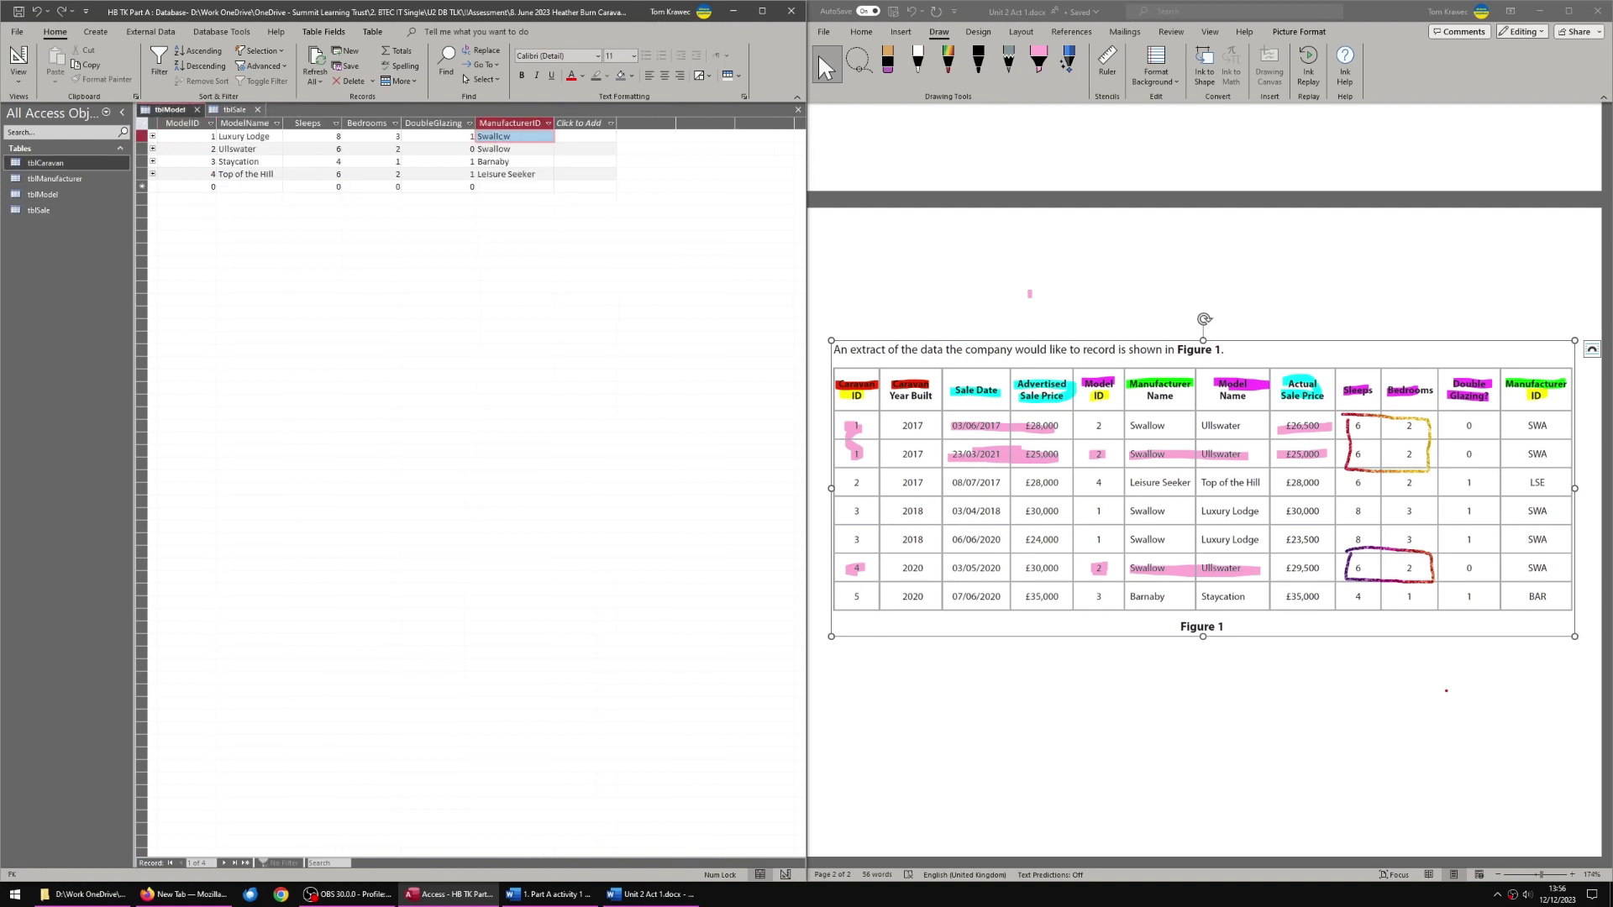
middle_click(160, 112)
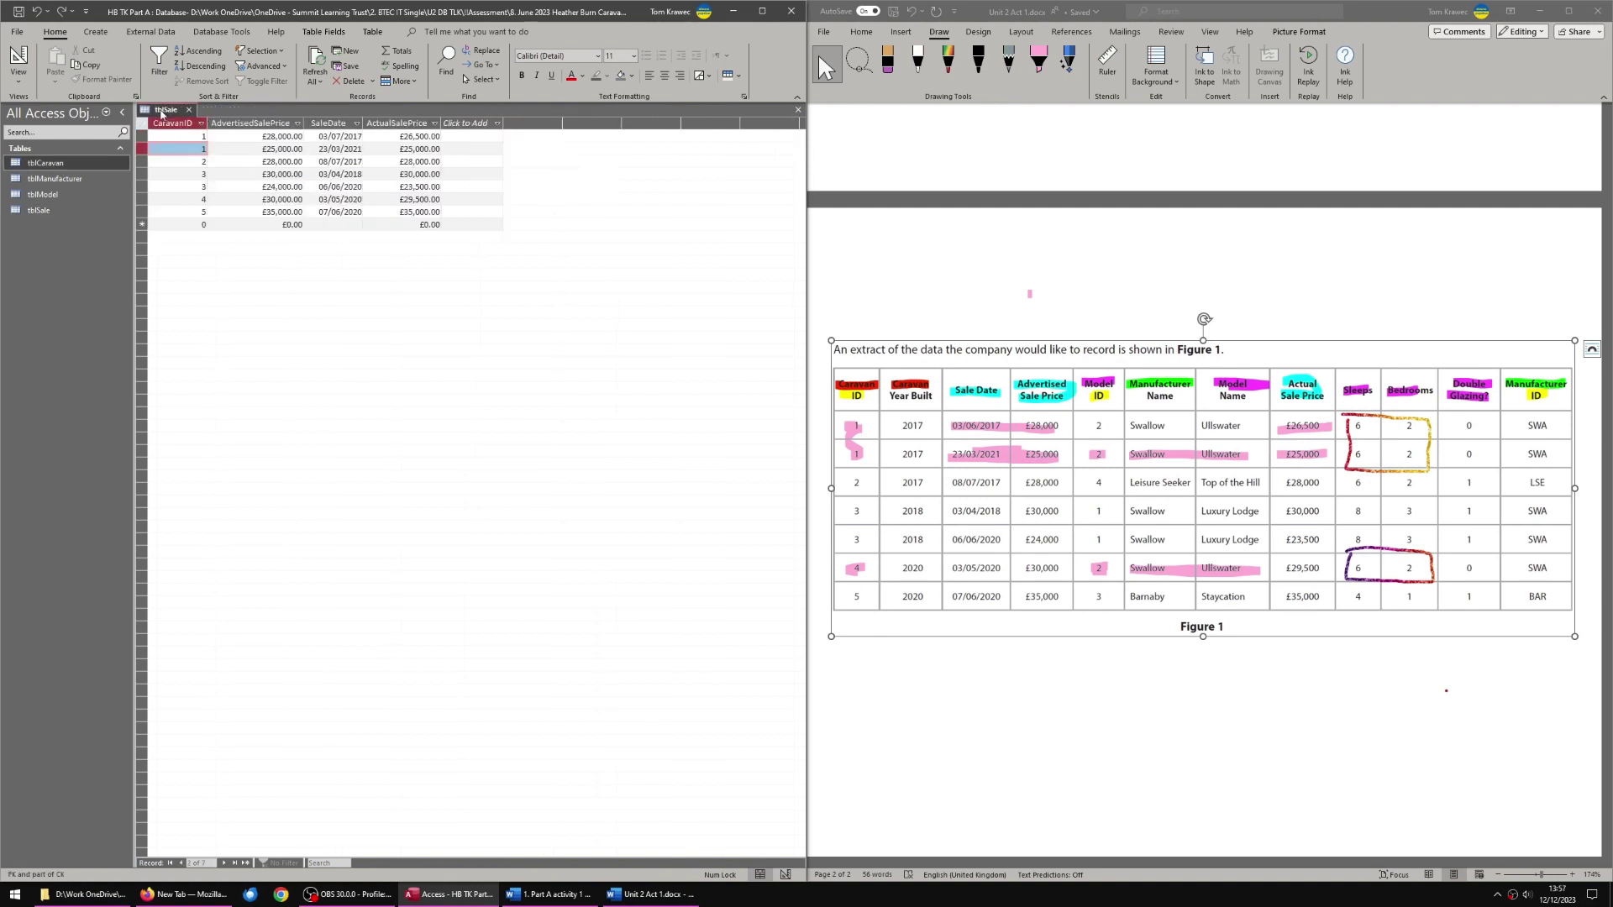
- Examine the CaravanID values of the first two records in tblSale
left_click(245, 200)
left_click(179, 136)
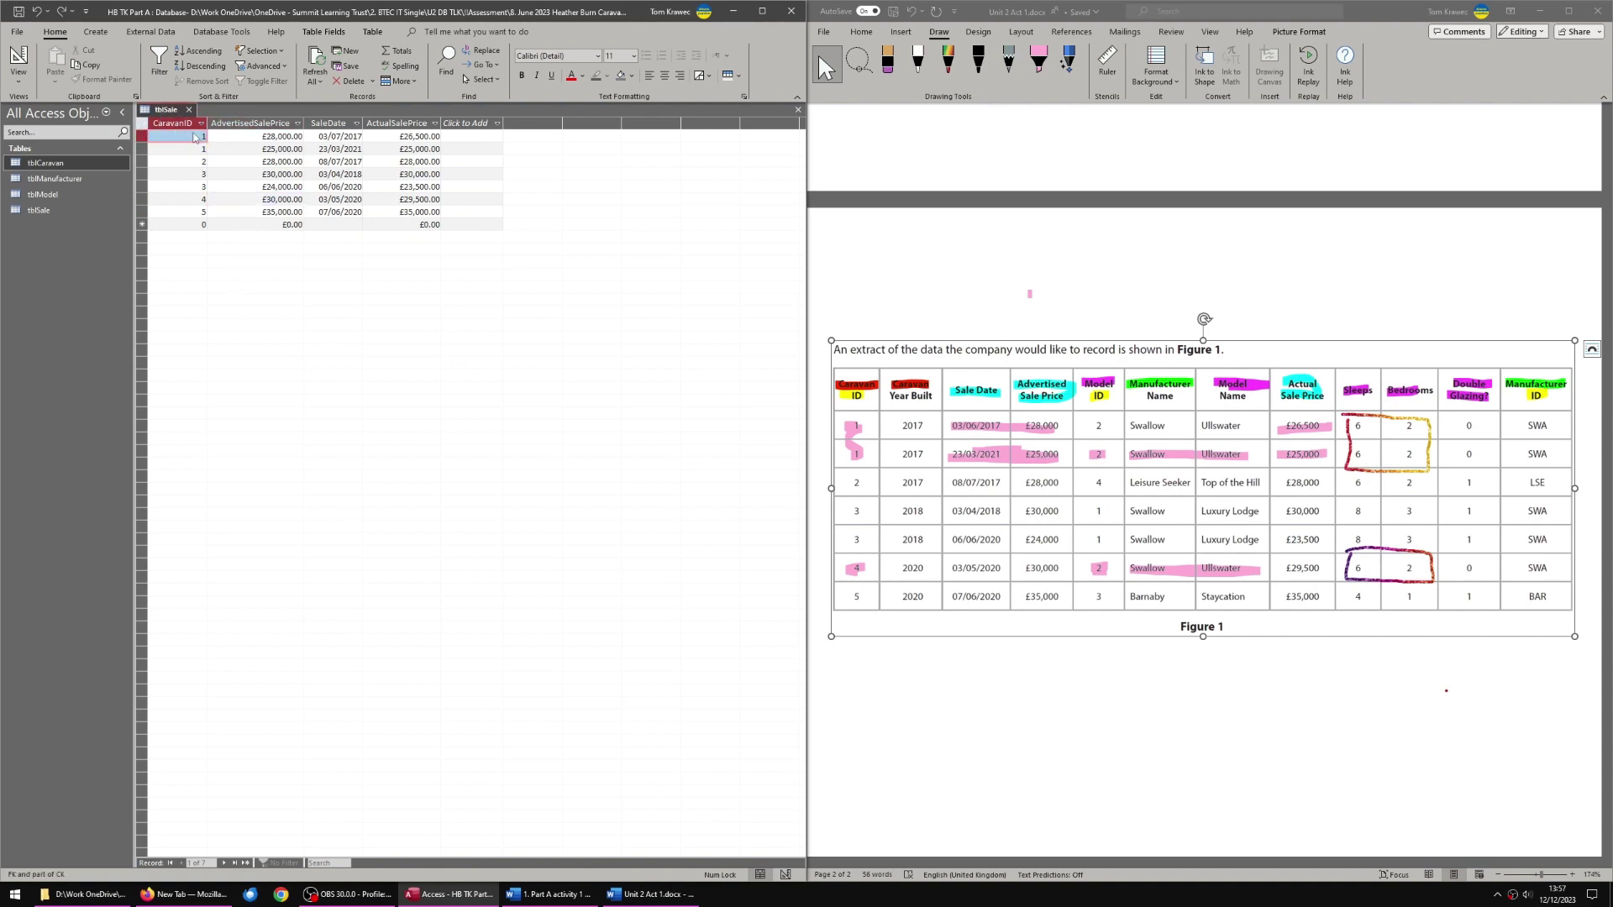
left_click(196, 149)
left_click(187, 134)
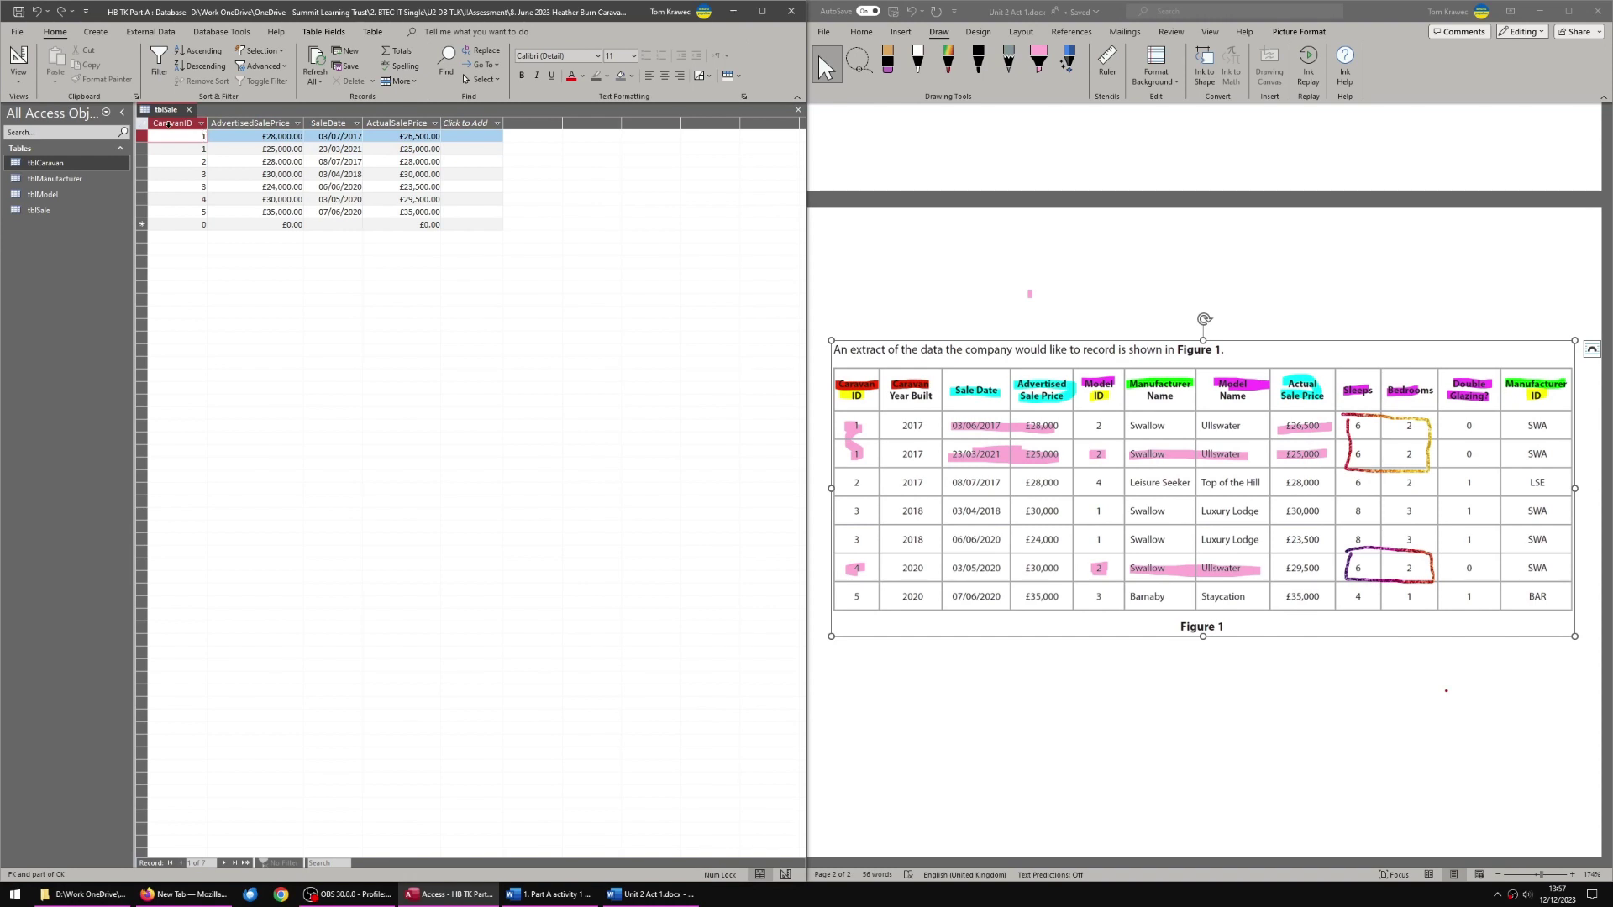
- Inspect the CaravanID and SaleDate composite key fields in the tblSale design, and return to its records
left_click(18, 58)
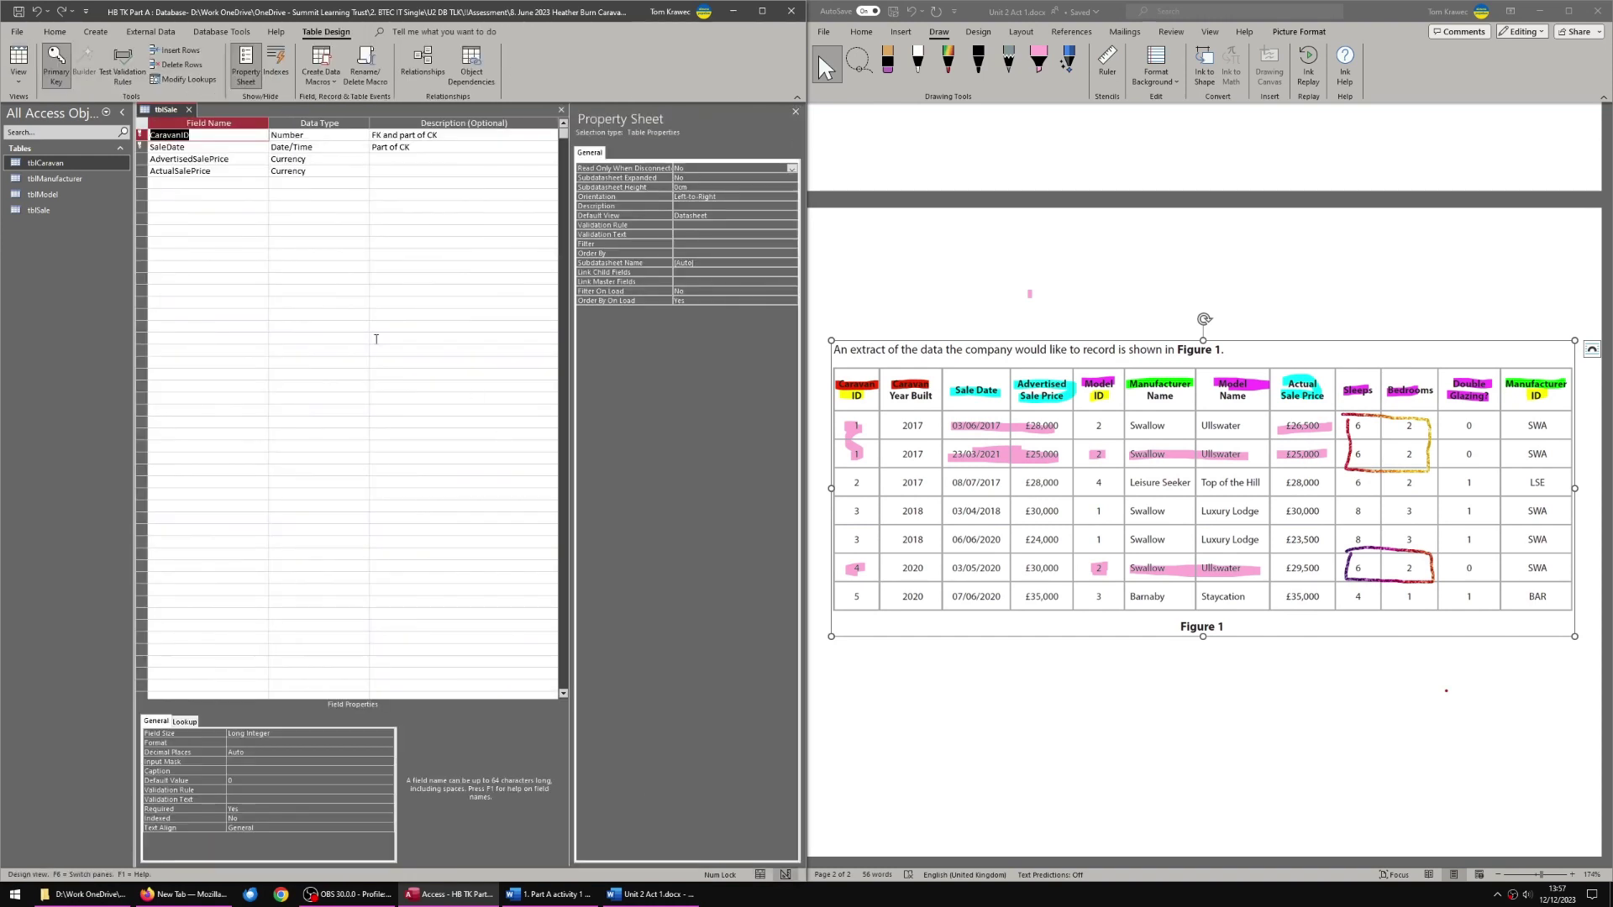
left_click(141, 147)
left_click_drag(139, 147, 139, 166)
left_click(19, 59)
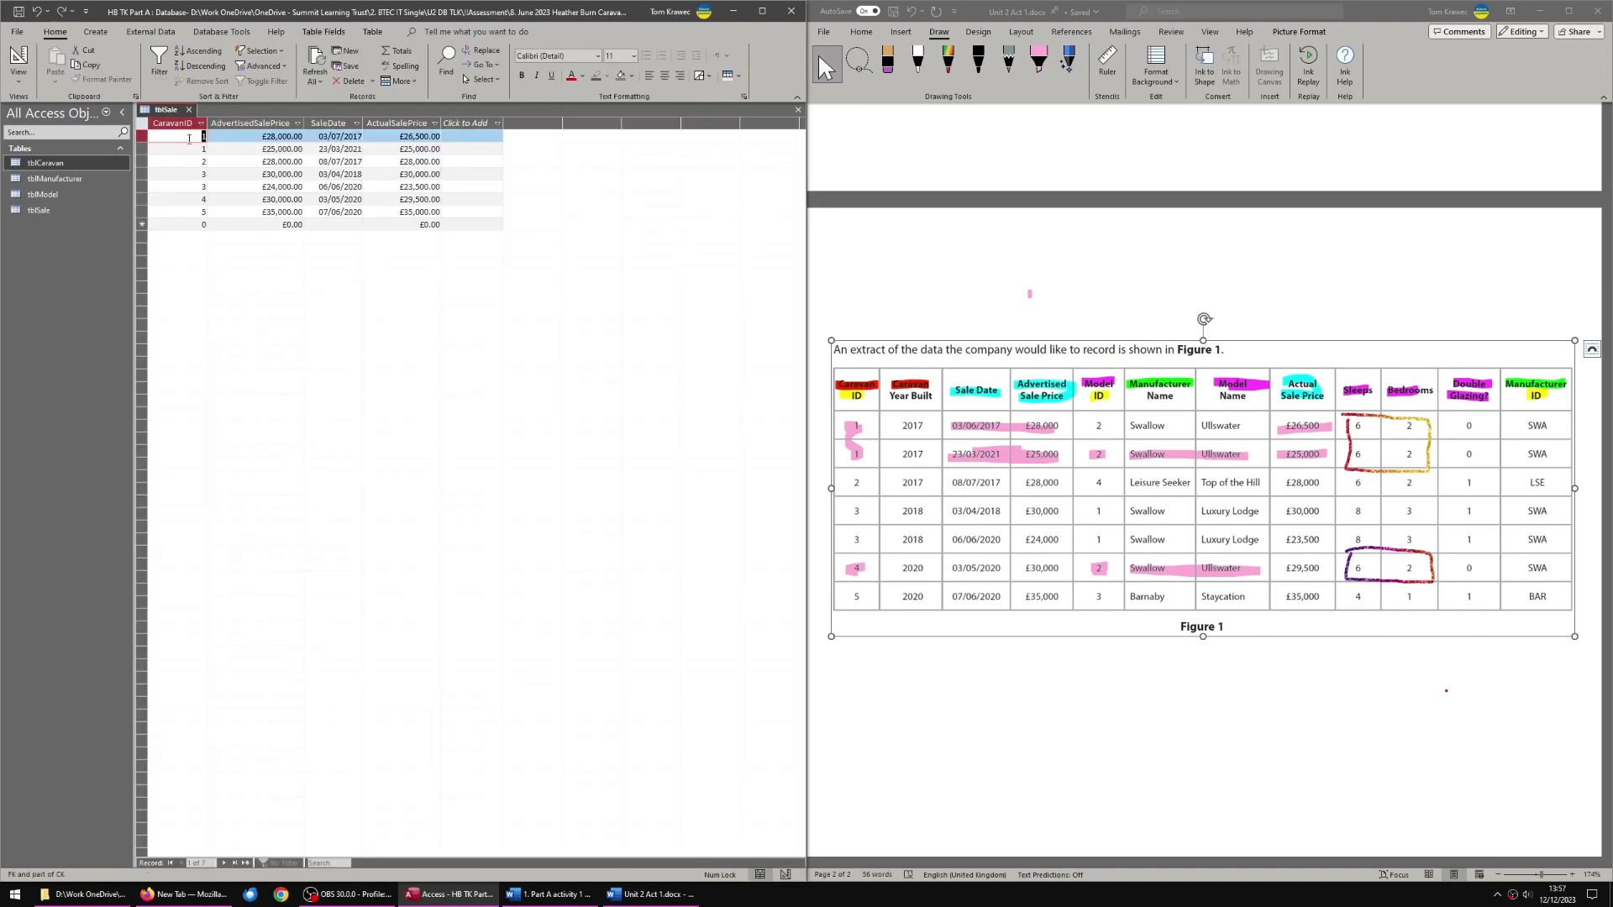
- Compare the CaravanID and ActualSalePrice values in the tblSale records with the rows of Figure 1
key("Down")
key("Down")
key("Down")
key("Down")
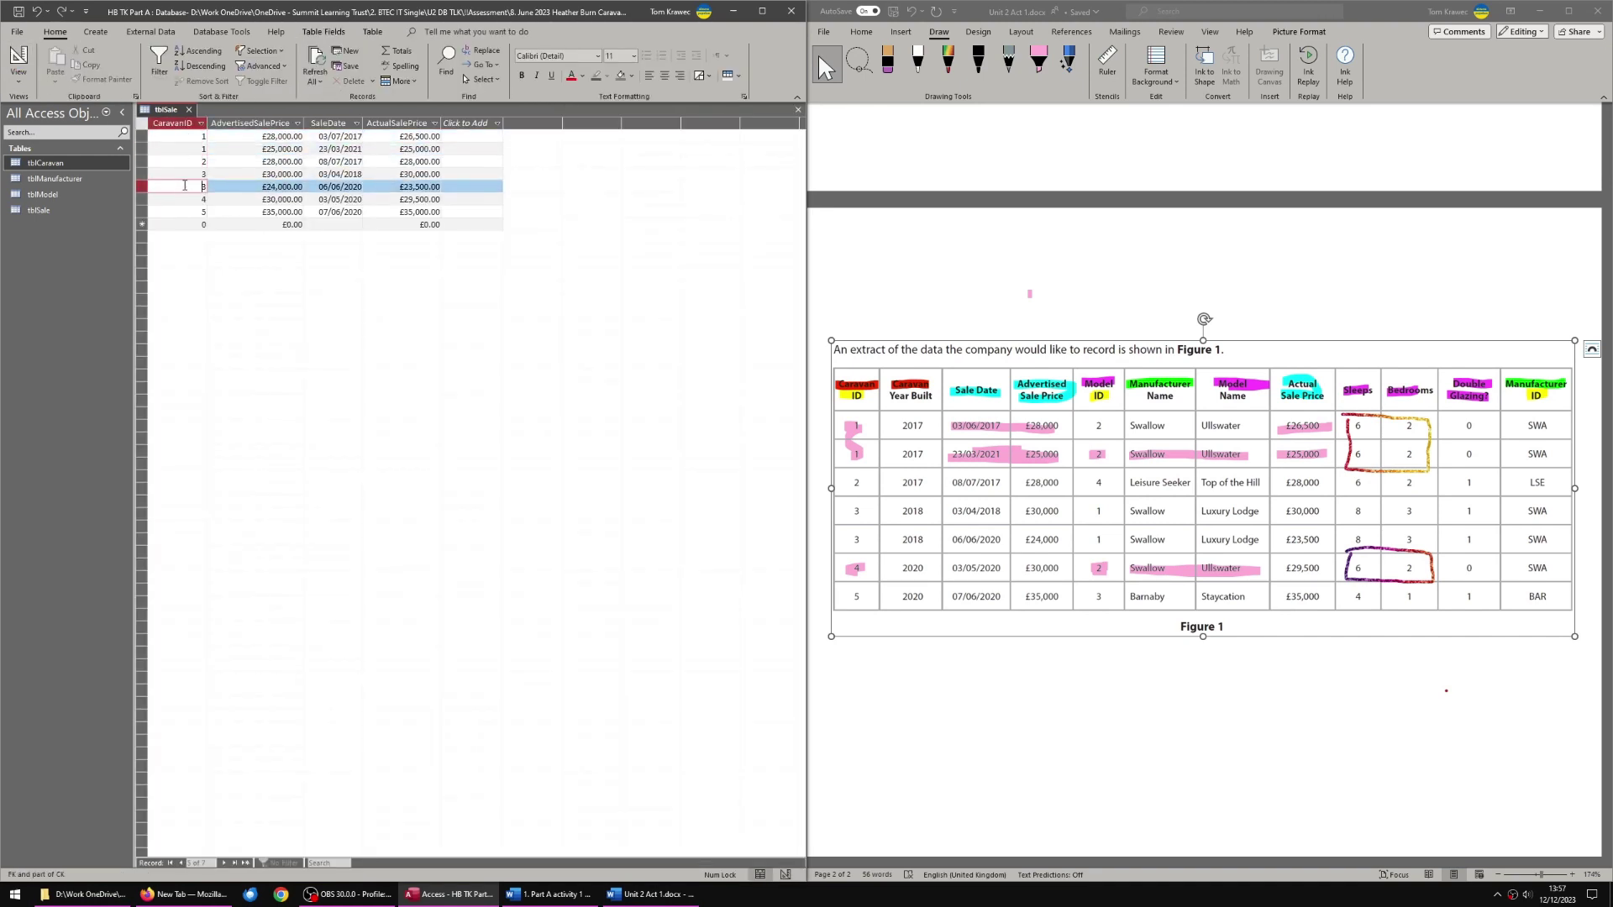
key("Up")
left_click(876, 429)
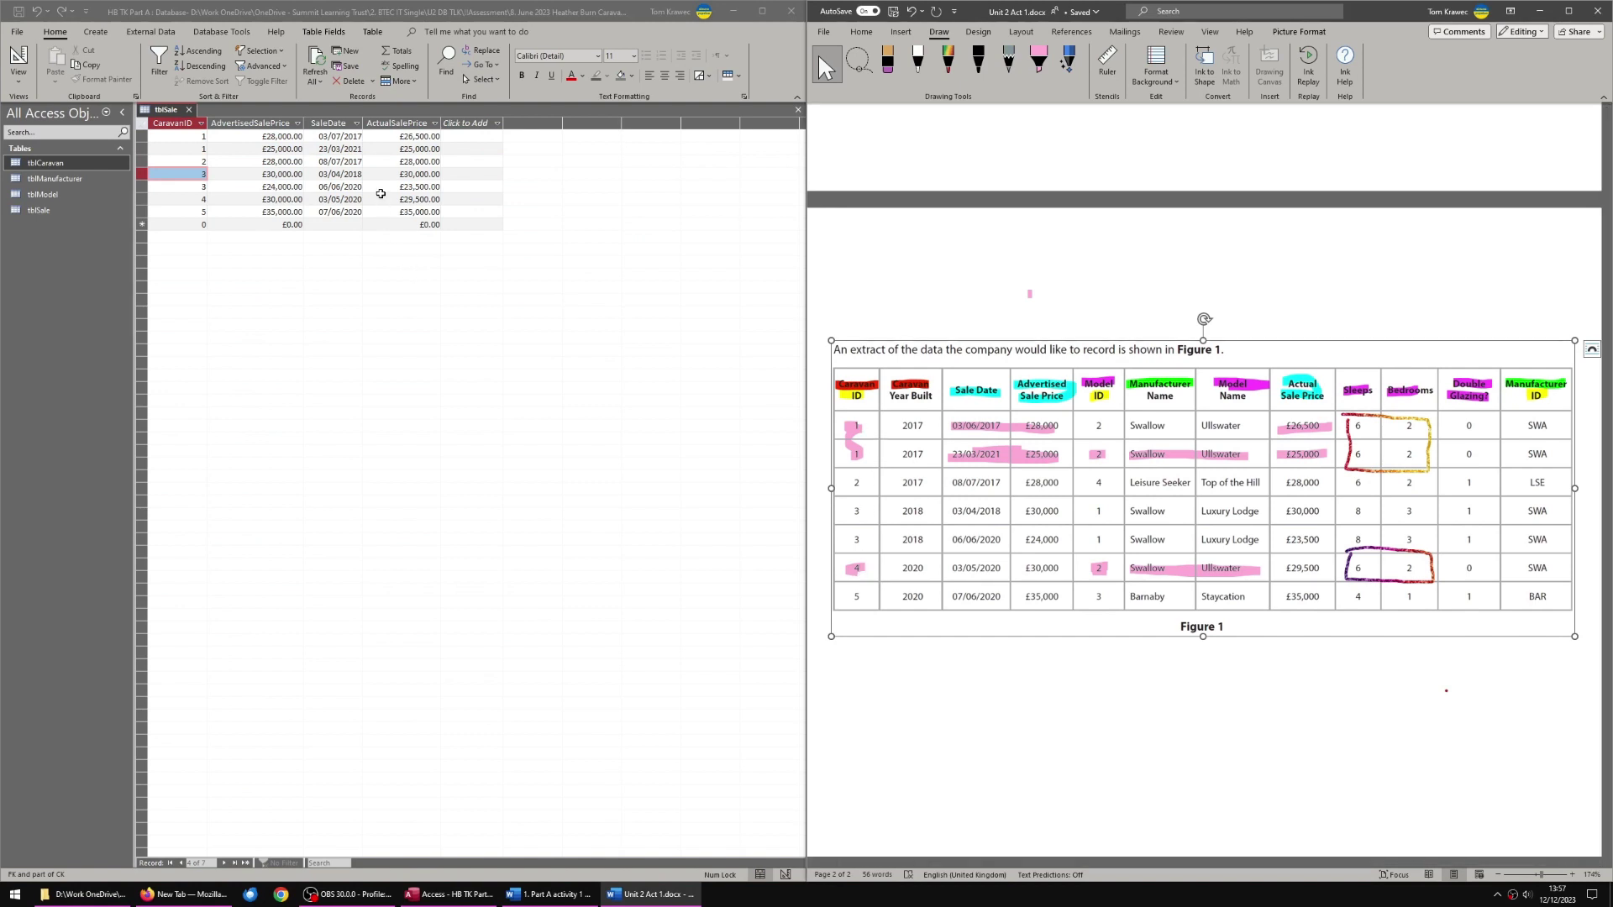
left_click(380, 194)
left_click(1269, 470)
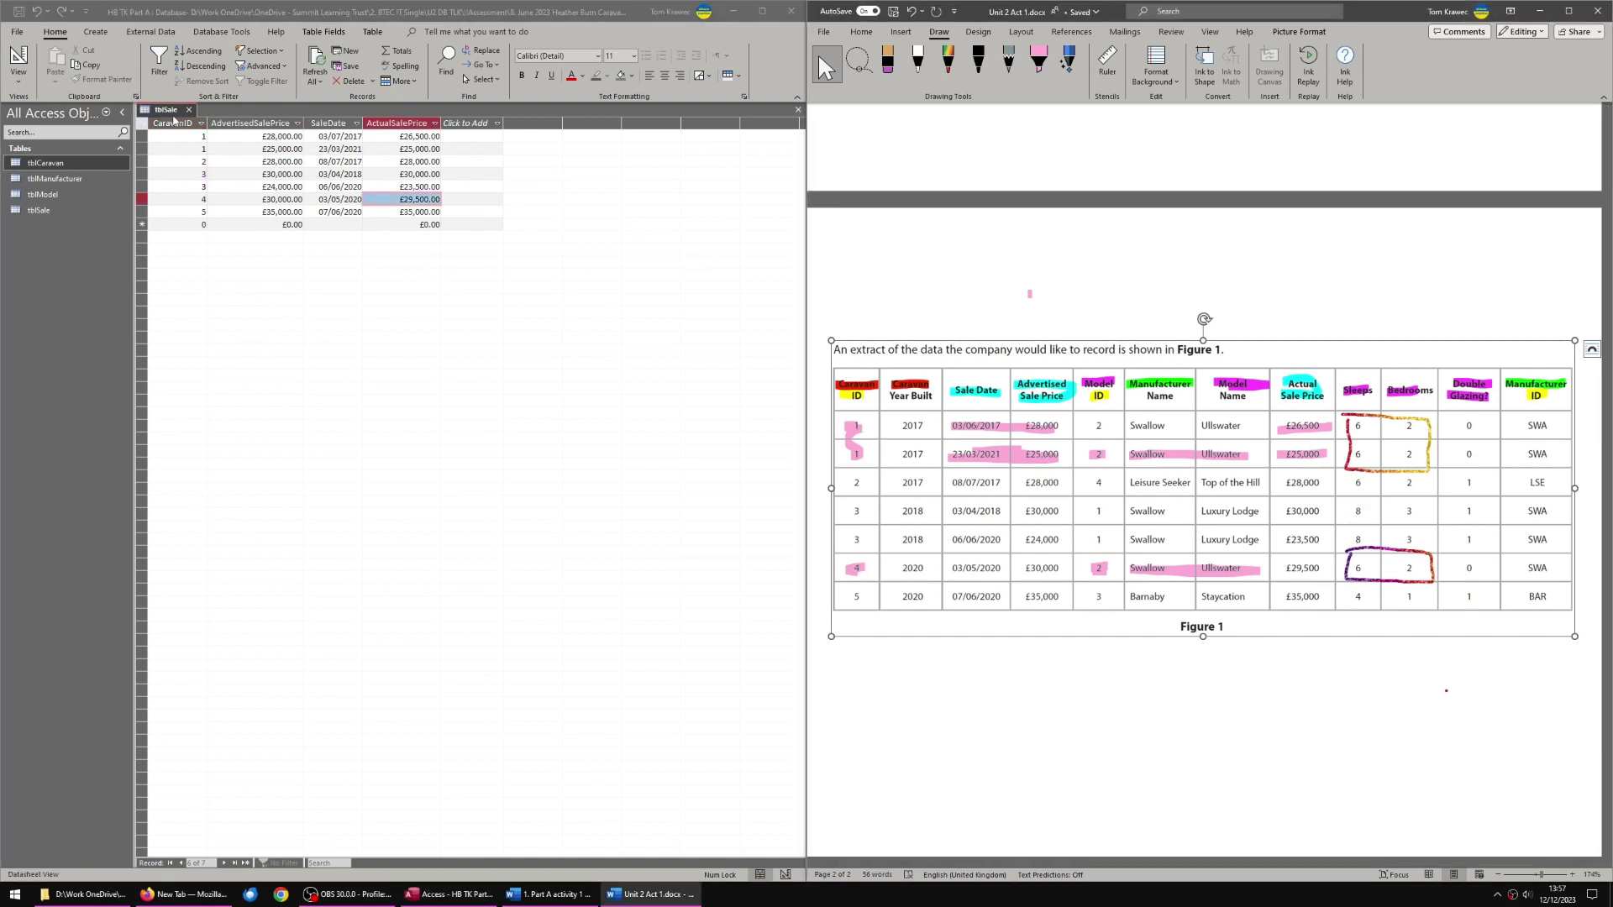
- Close tblSale, open the database's Relationships diagram, and move tblManufacturer slightly closer to tblModel
left_click(188, 110)
left_click(221, 31)
left_click(160, 66)
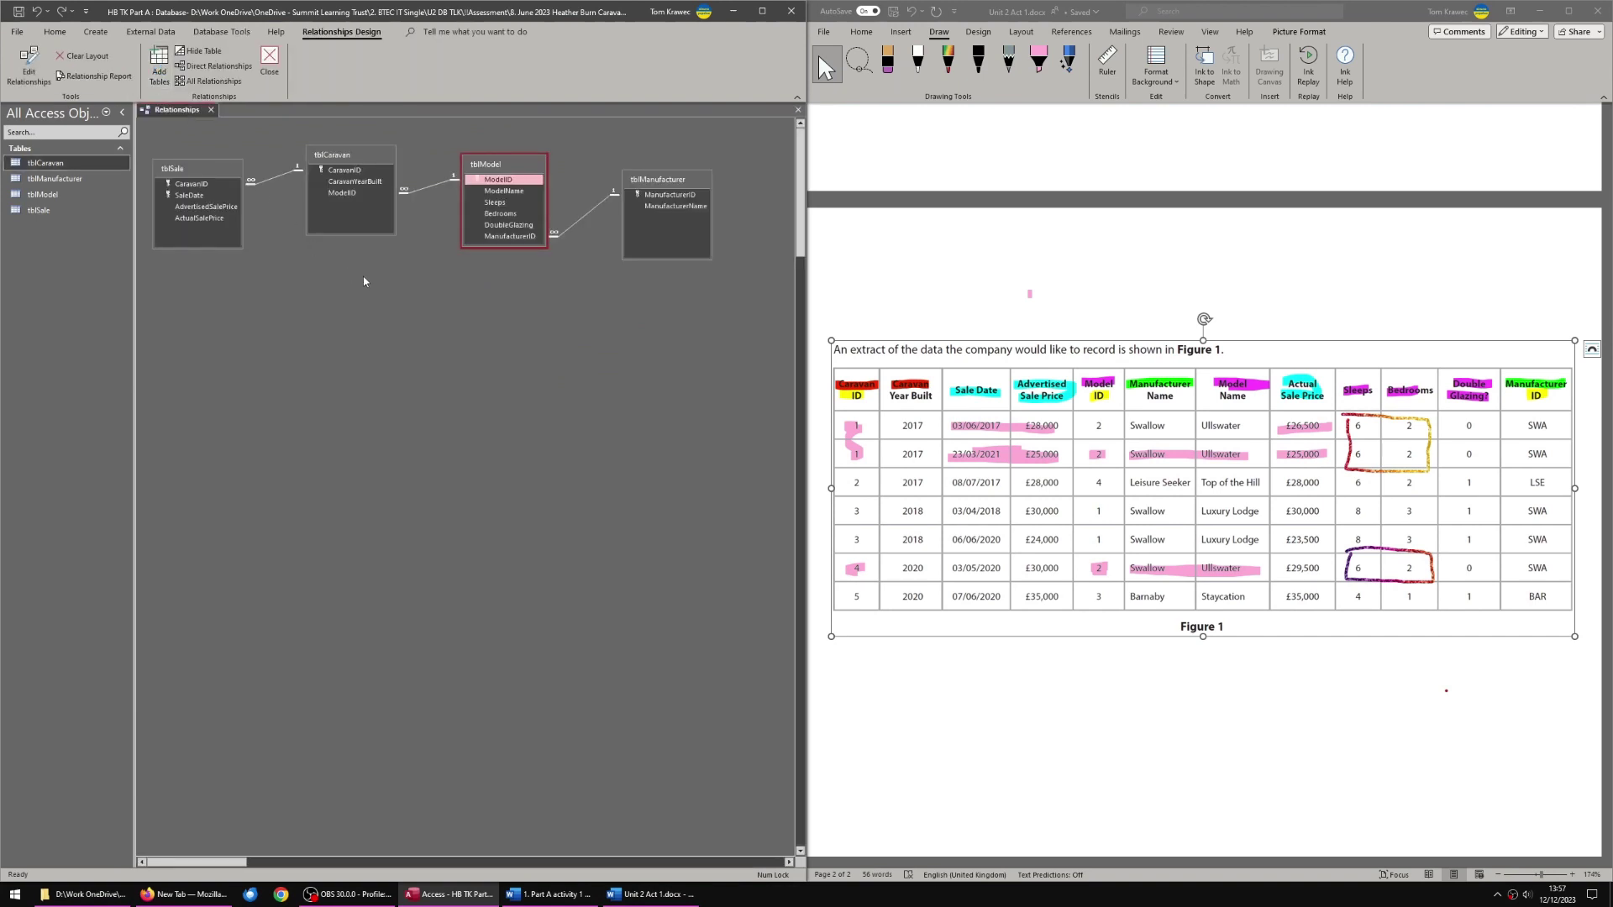
left_click_drag(655, 180, 637, 170)
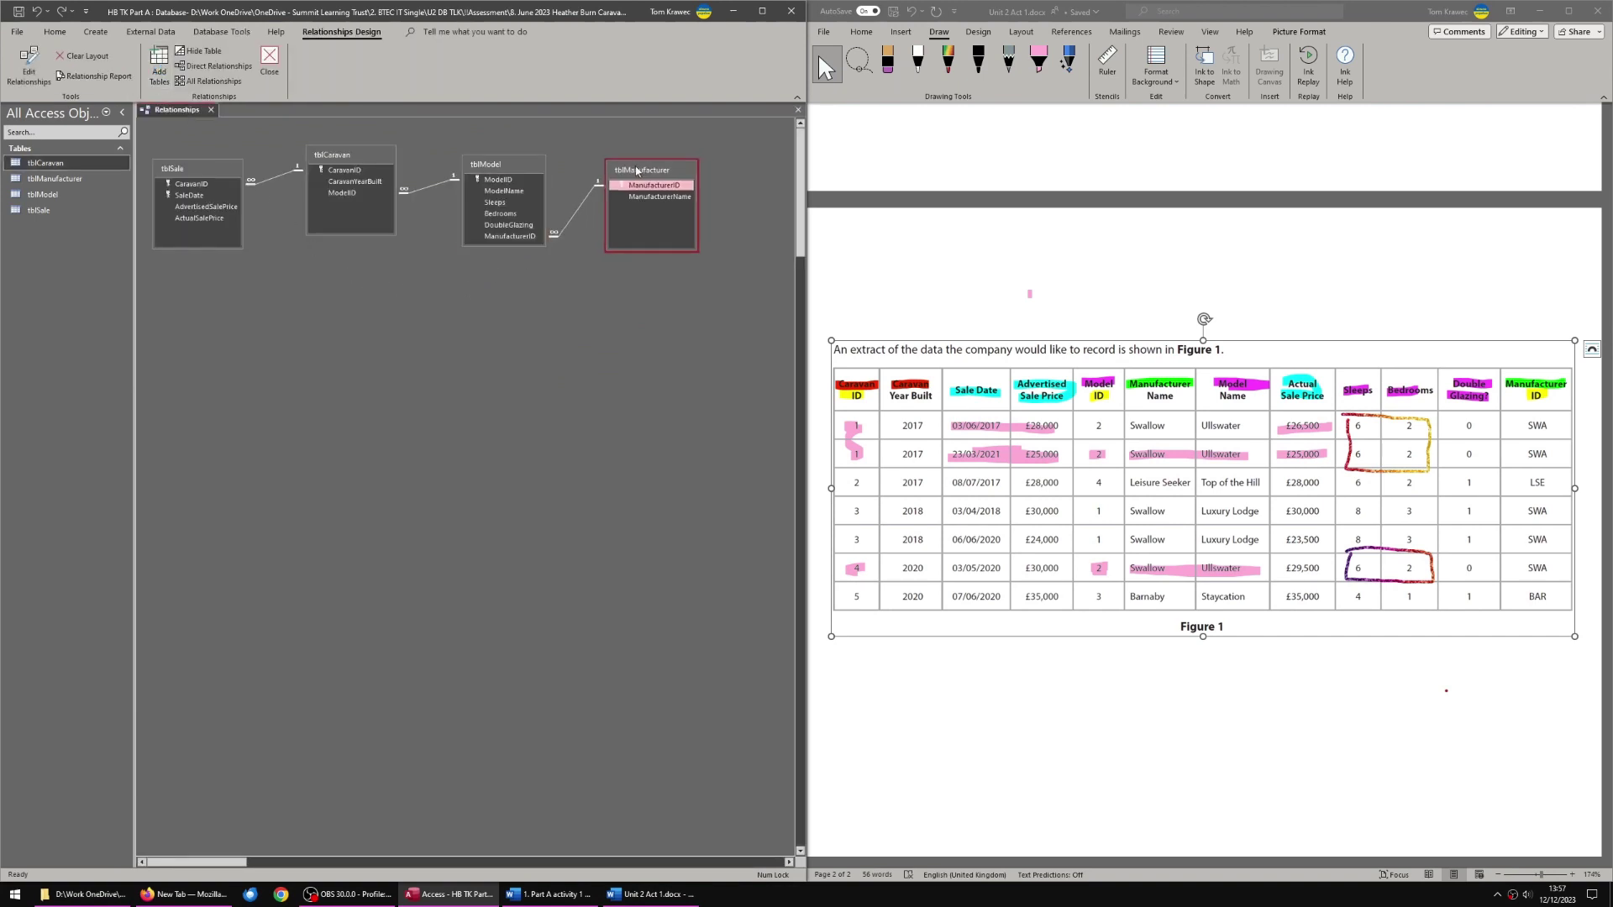
- Take a last look at Figure 1 and close the Unit 2 Act 1 Word document
left_click(875, 368)
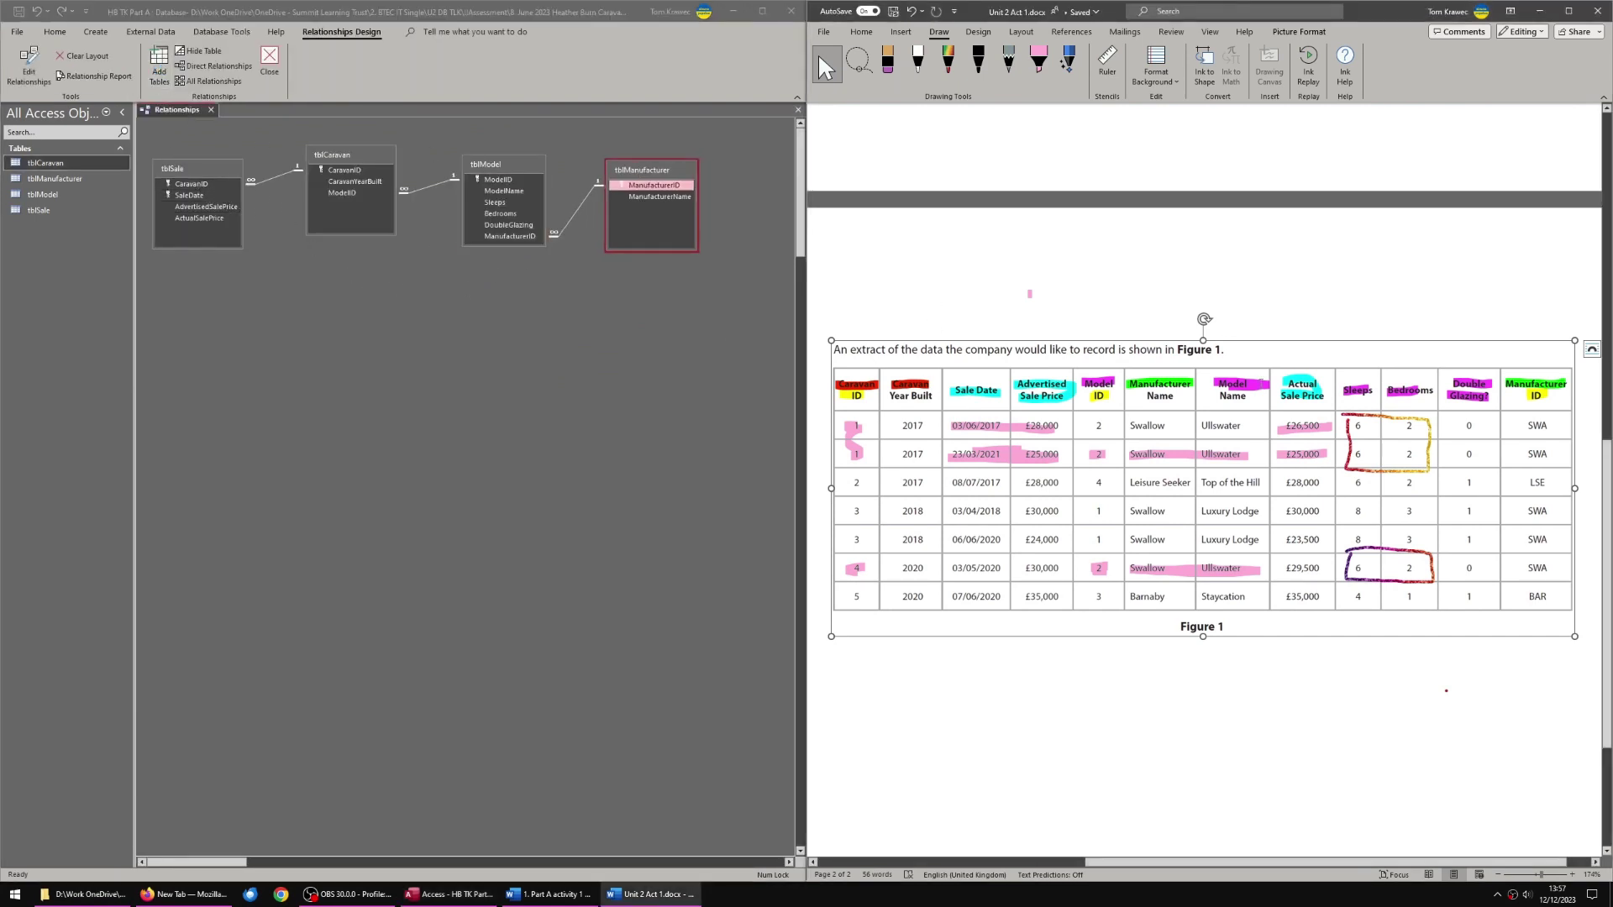
scroll(1278, 472, "down", 3)
scroll(1278, 472, "up", 3)
left_click(1597, 11)
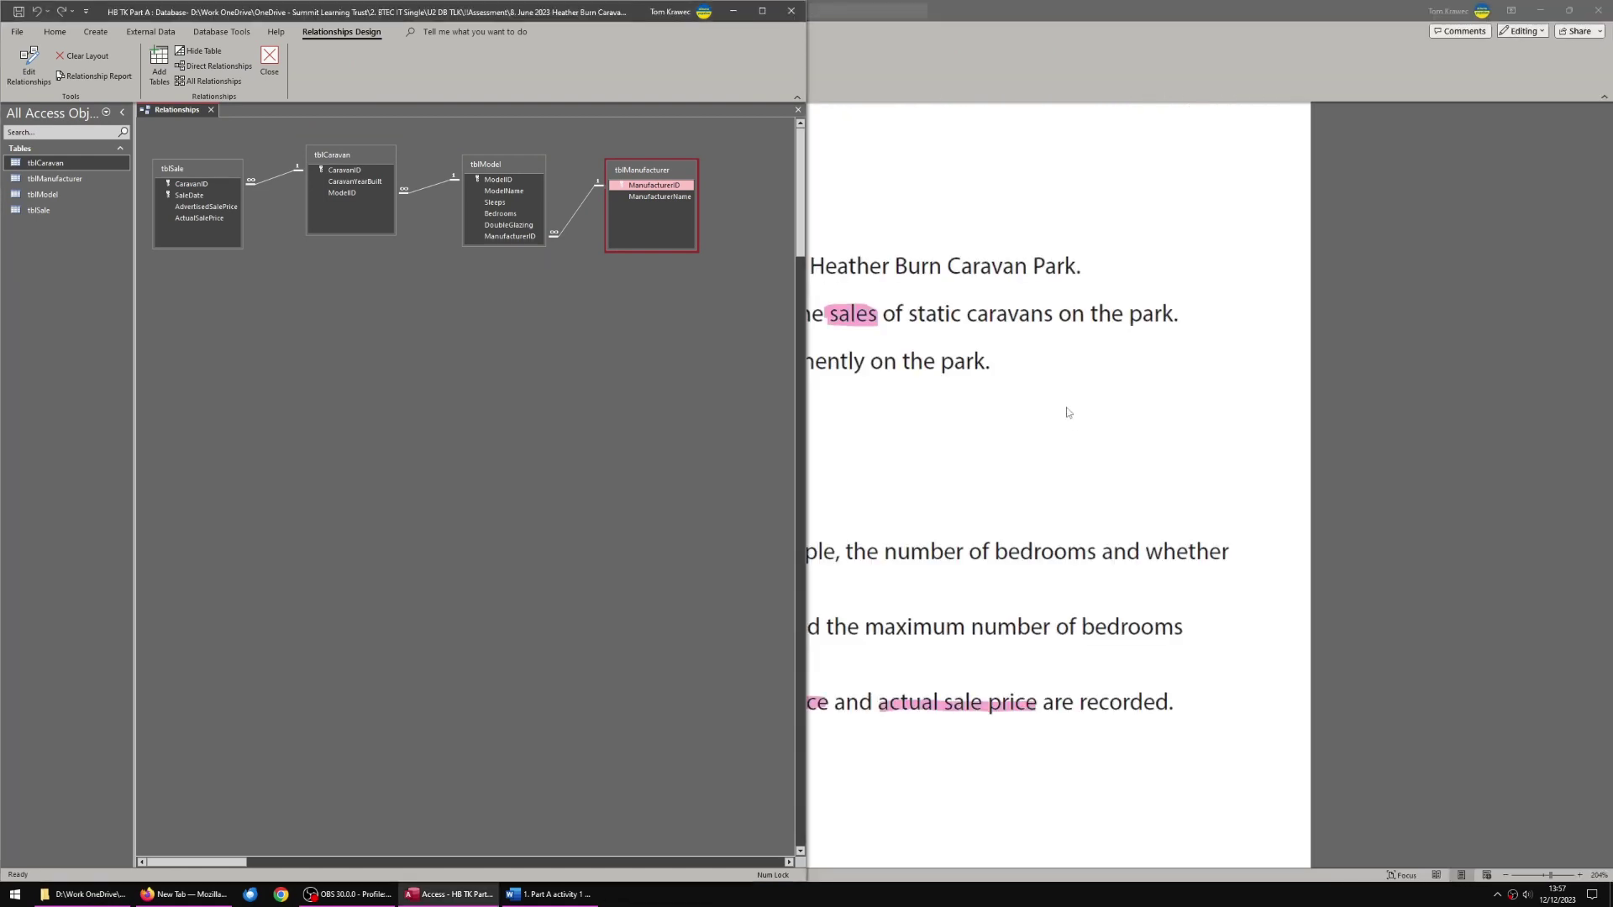
- Switch to the Part A activity 1 answer document in Word and find its table relationship diagram
left_click(550, 894)
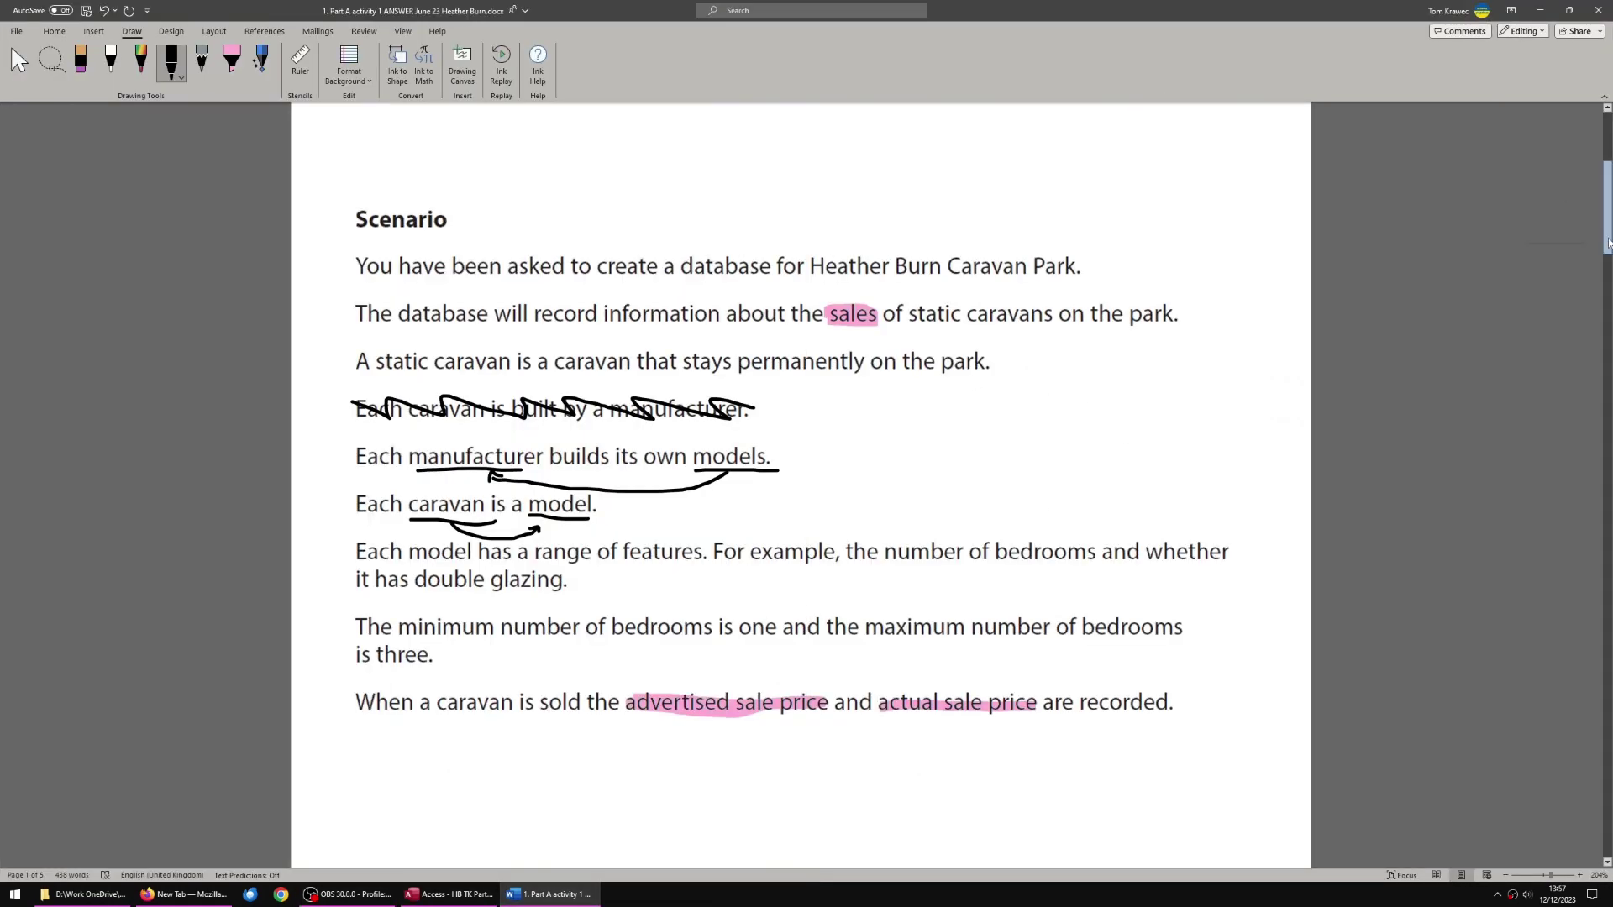
scroll(1022, 450, "down", 10)
left_click(17, 64)
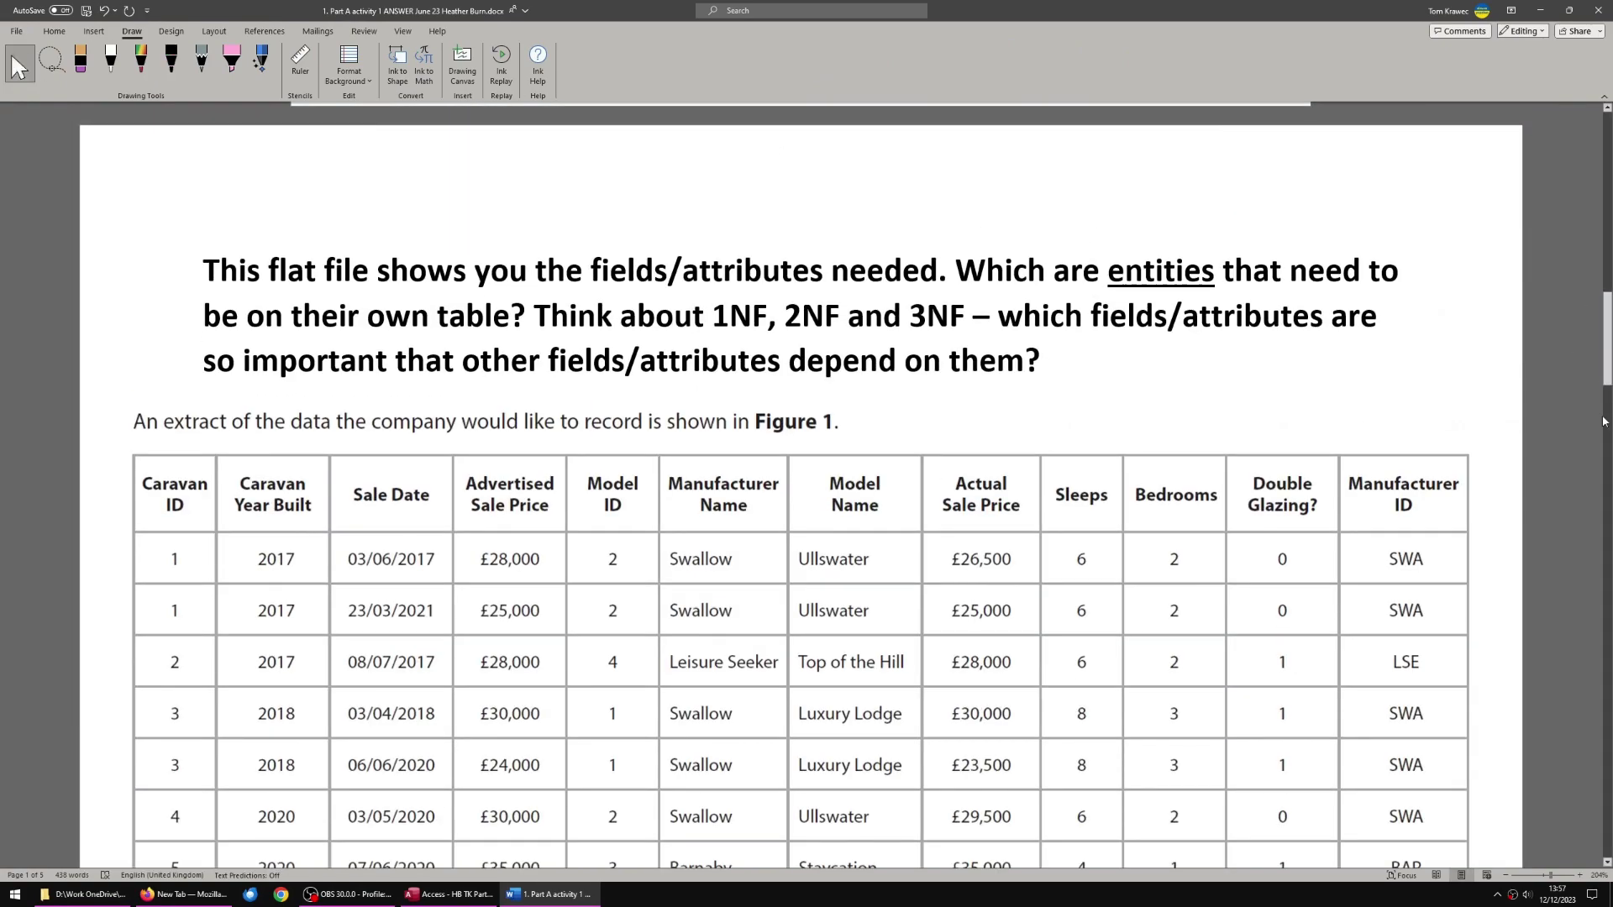
left_click_drag(1608, 363, 1610, 791)
- Switch to Access, maximise its window, and trace the CaravanID relationship between tblSale and tblCaravan, including the SaleDate key field
key("alt+Tab")
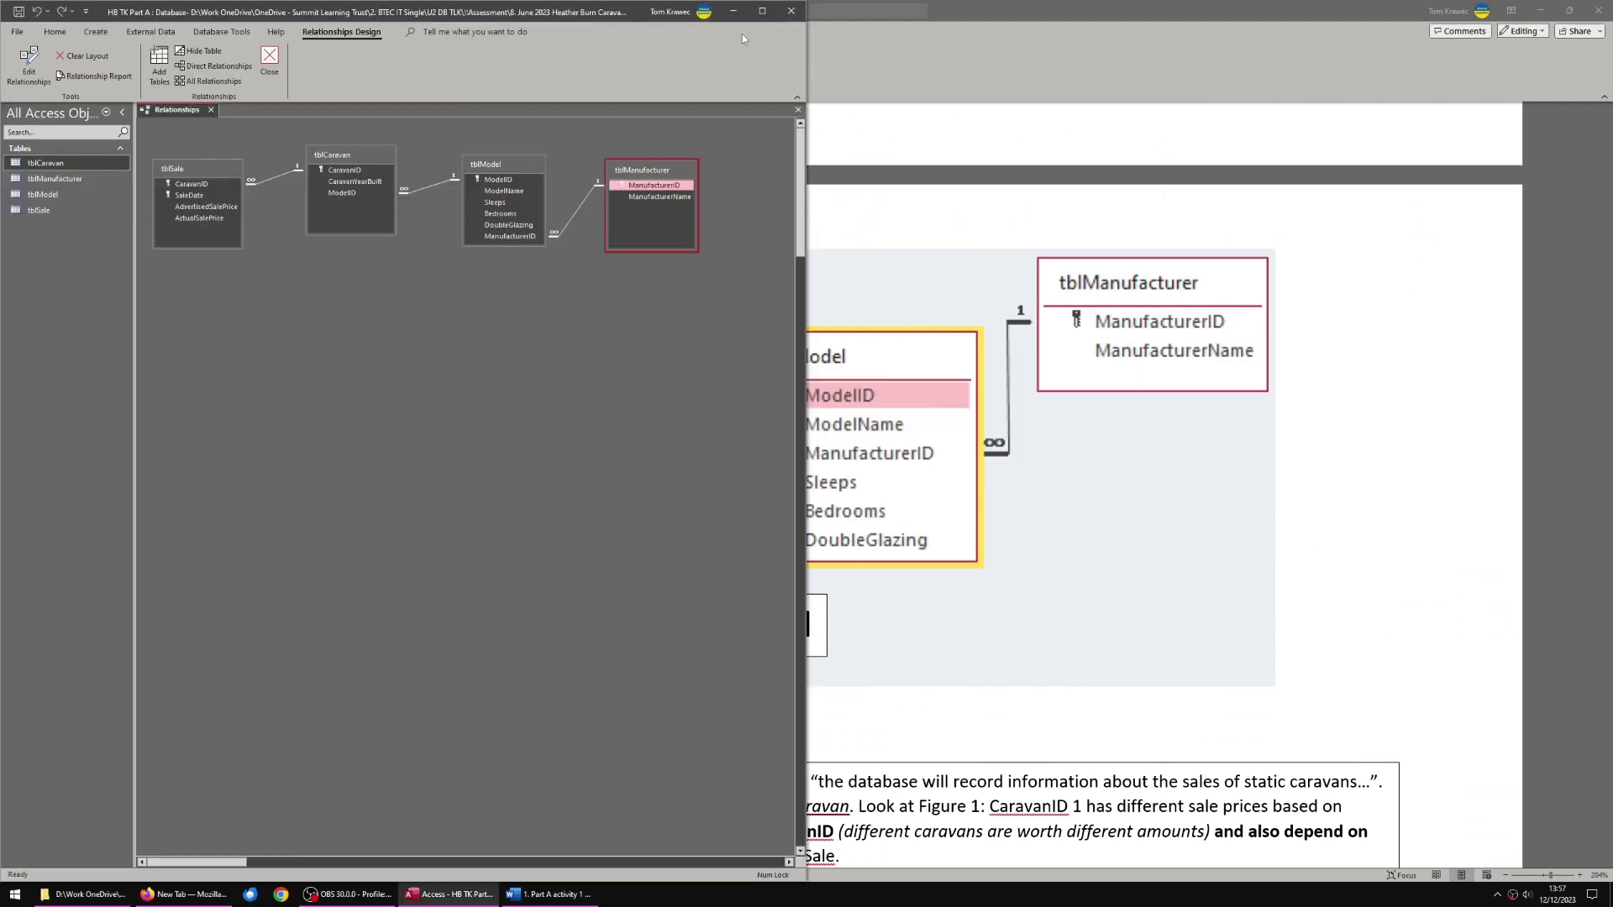
left_click(762, 11)
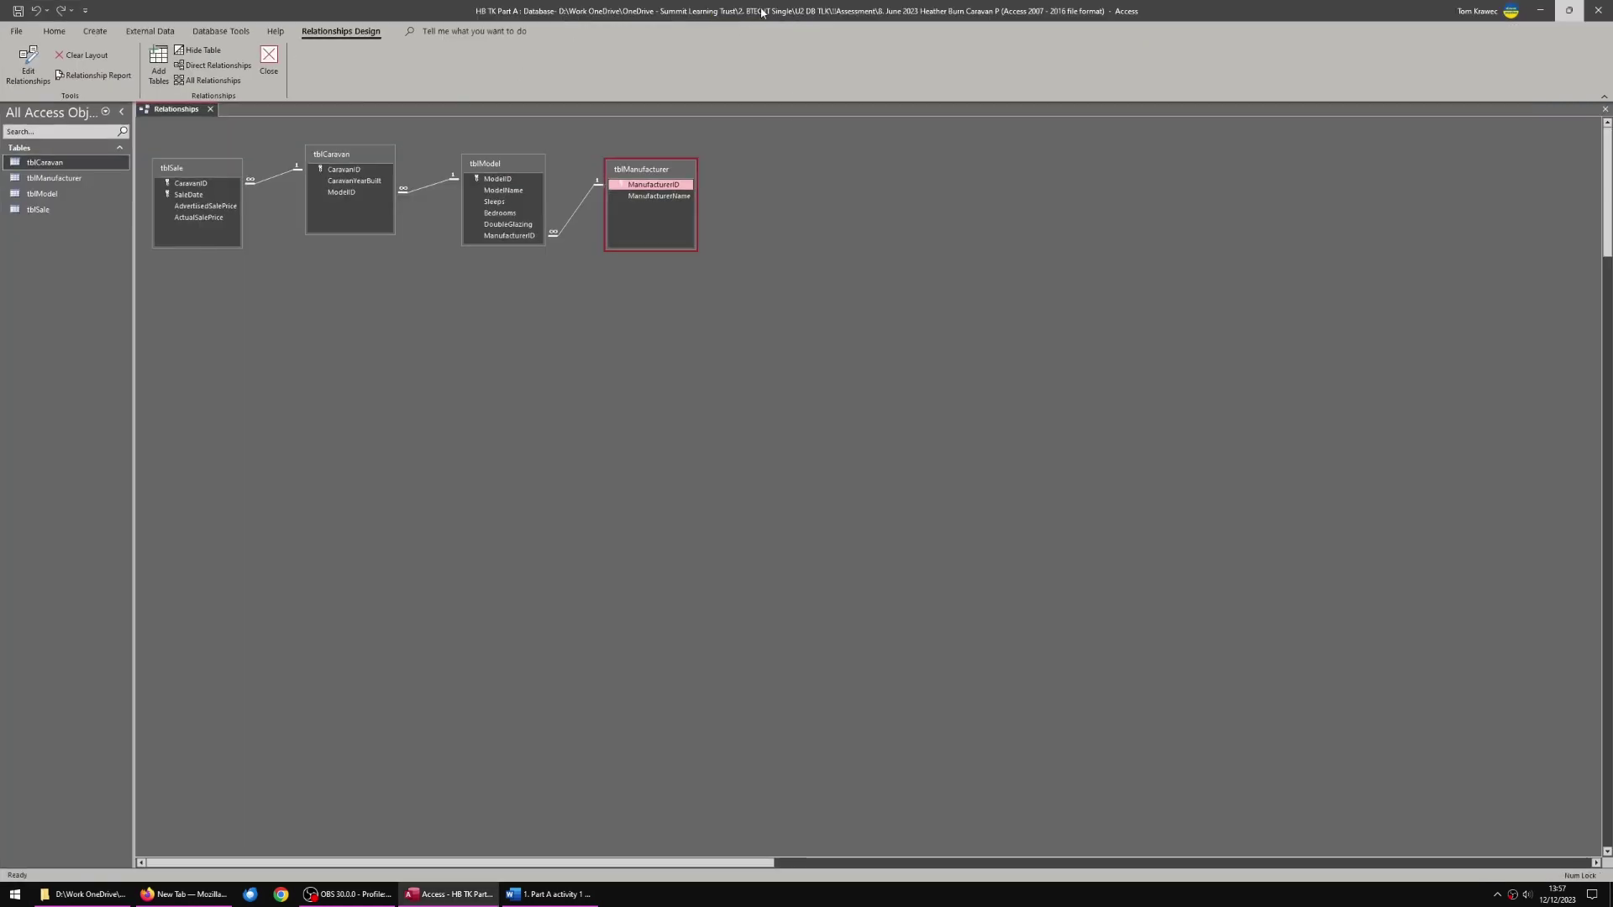
left_click(196, 170)
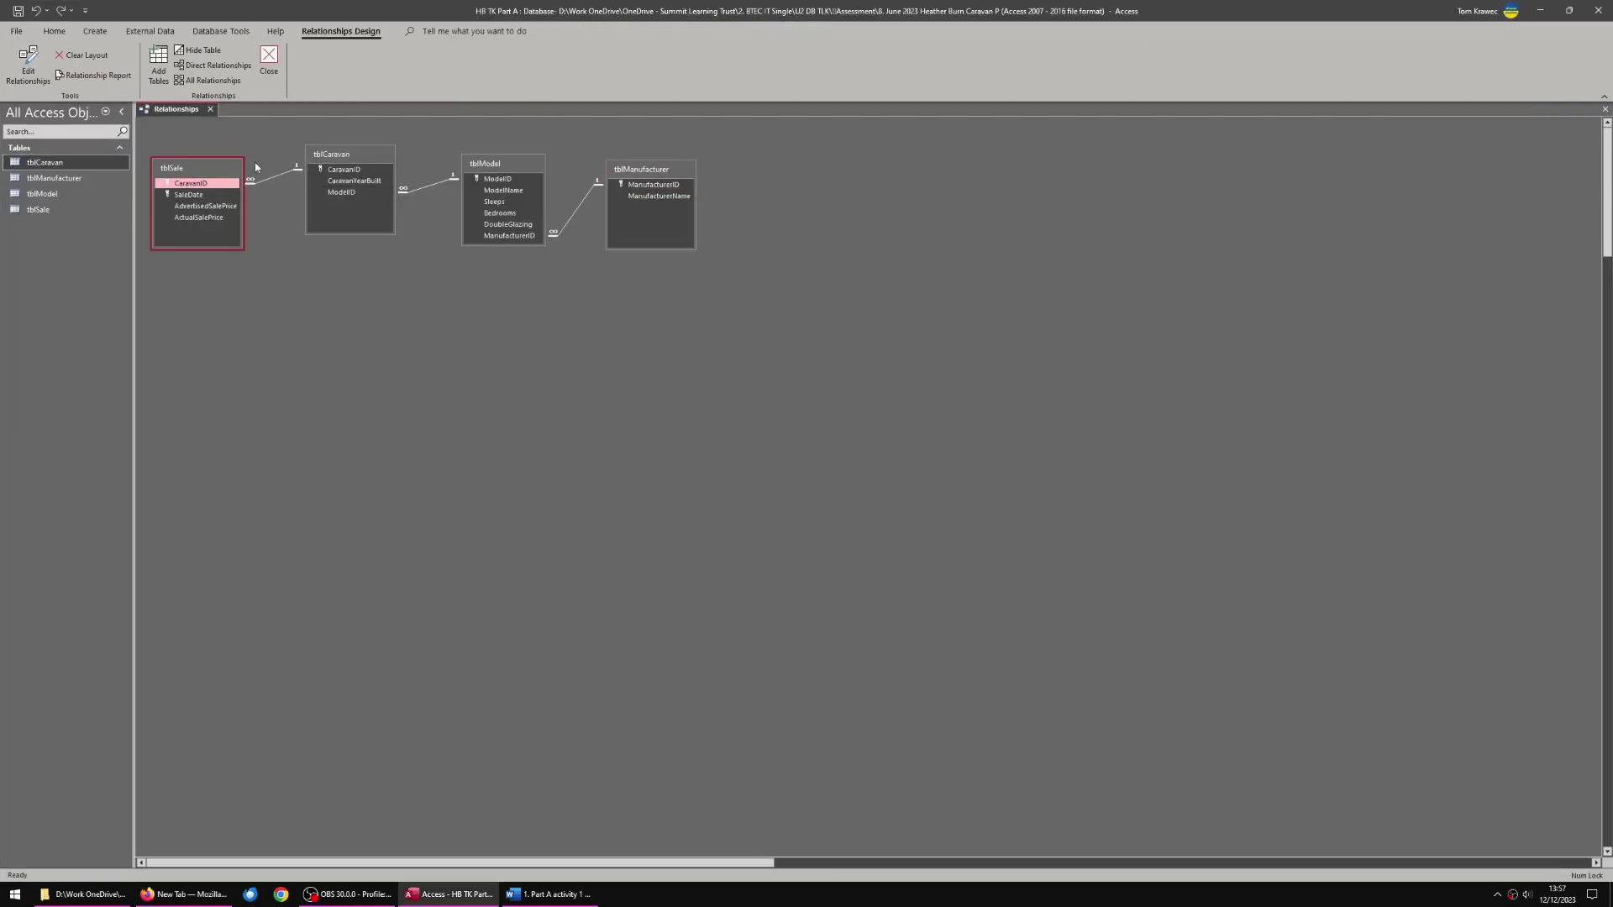
left_click(342, 154)
left_click(210, 184)
left_click(207, 195)
left_click(208, 185)
left_click(345, 170)
- Trace the ModelID link between tblCaravan and tblModel and the ManufacturerID link between tblModel and tblManufacturer
left_click(504, 178)
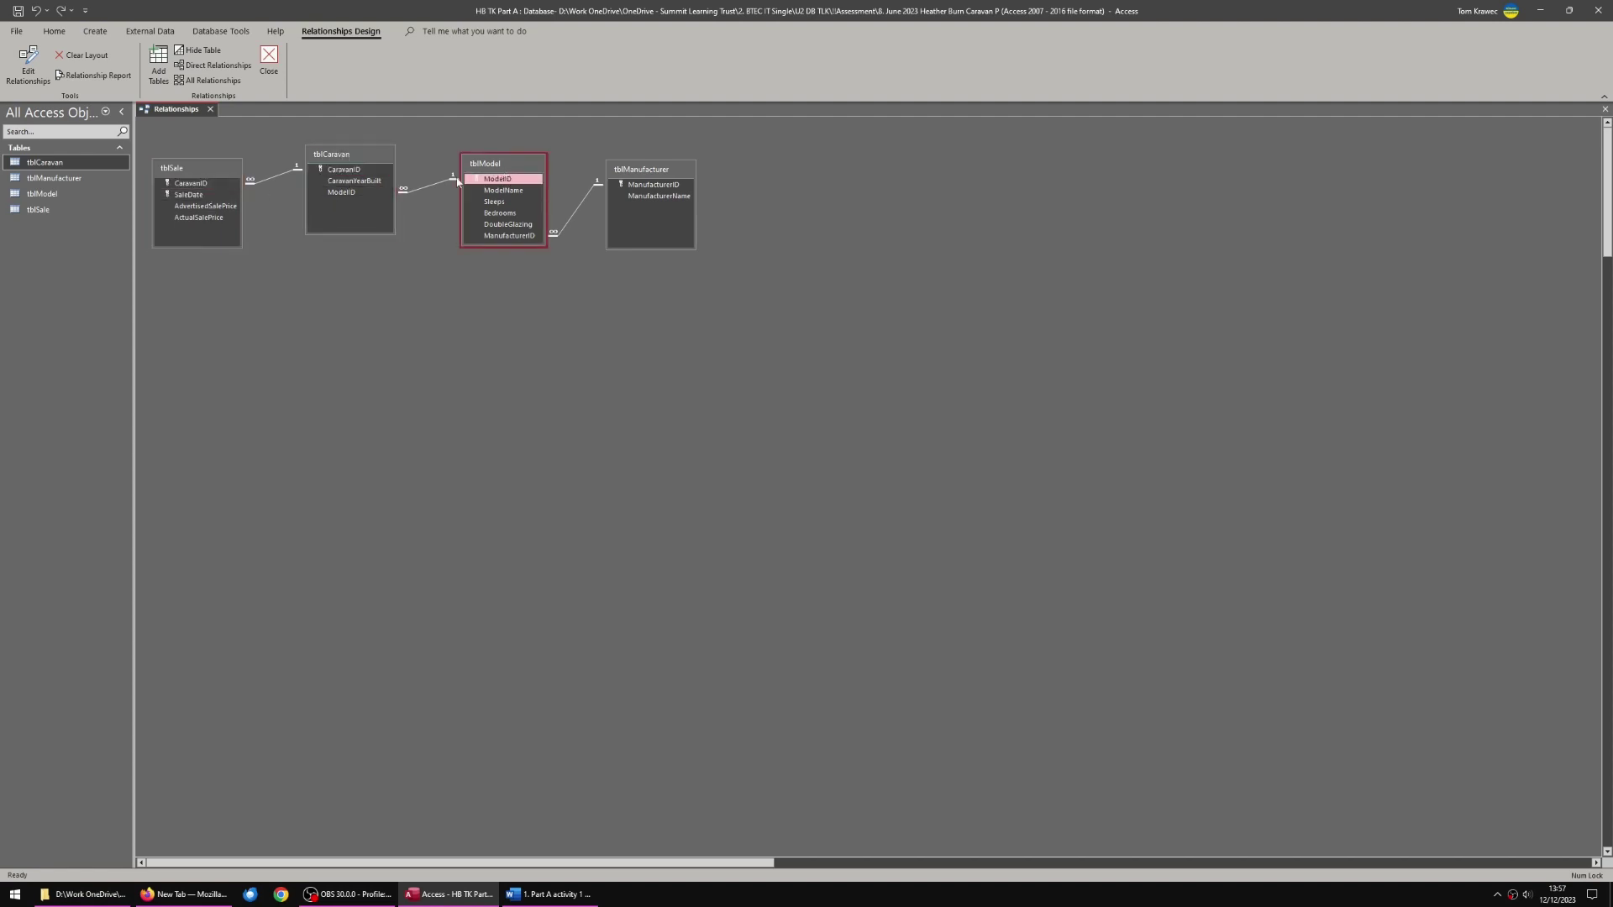
left_click(353, 192)
left_click(511, 177)
left_click(341, 195)
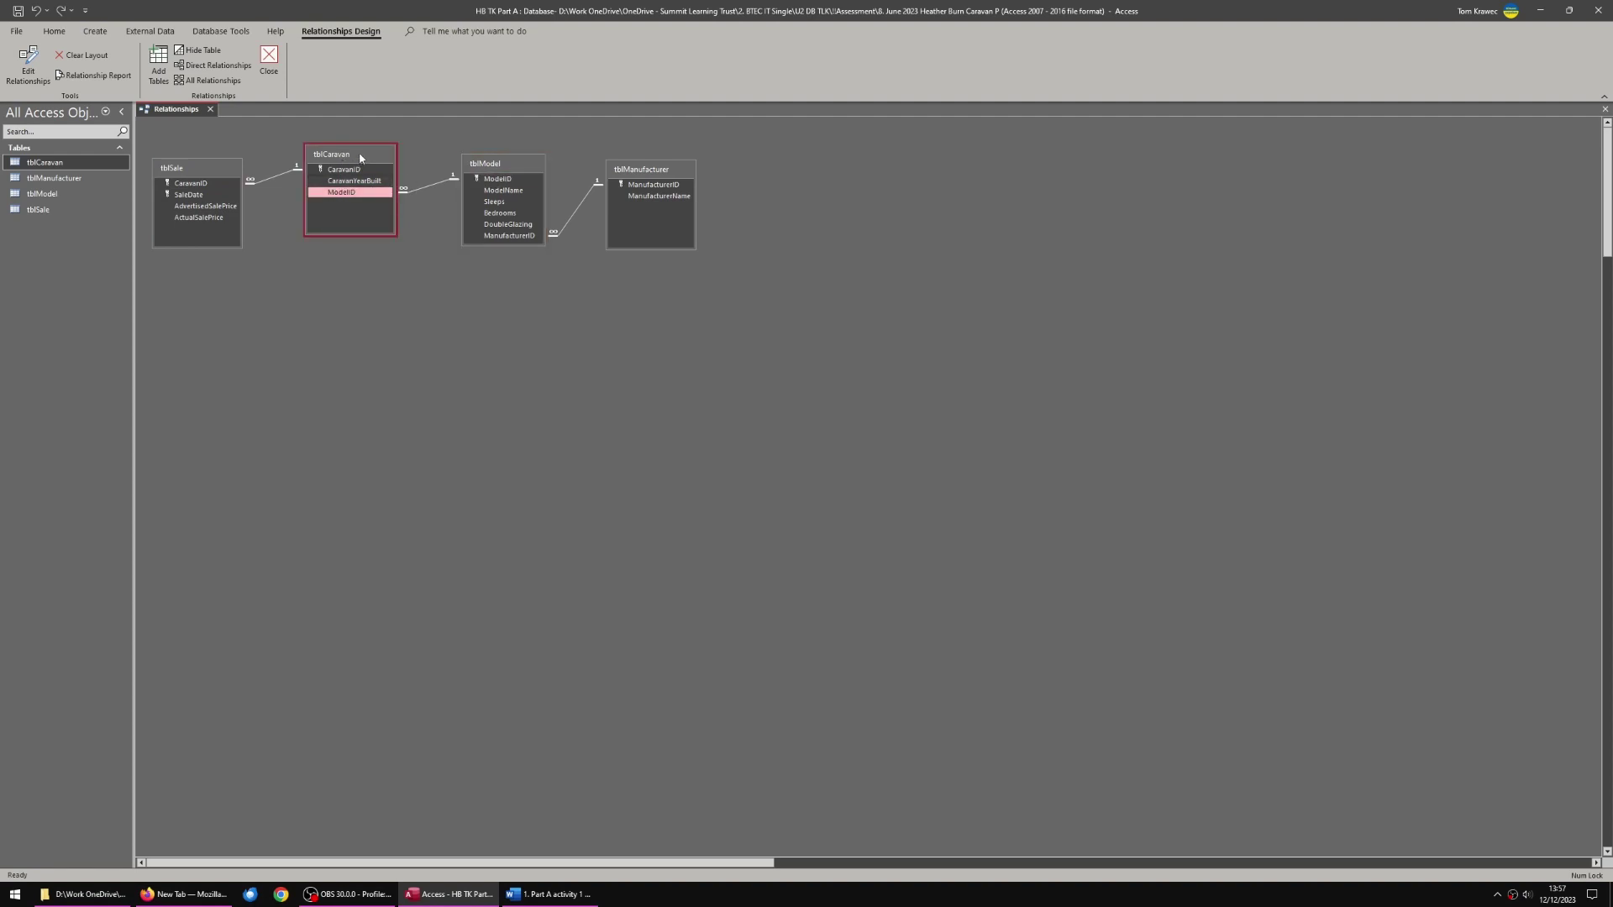
left_click(512, 173)
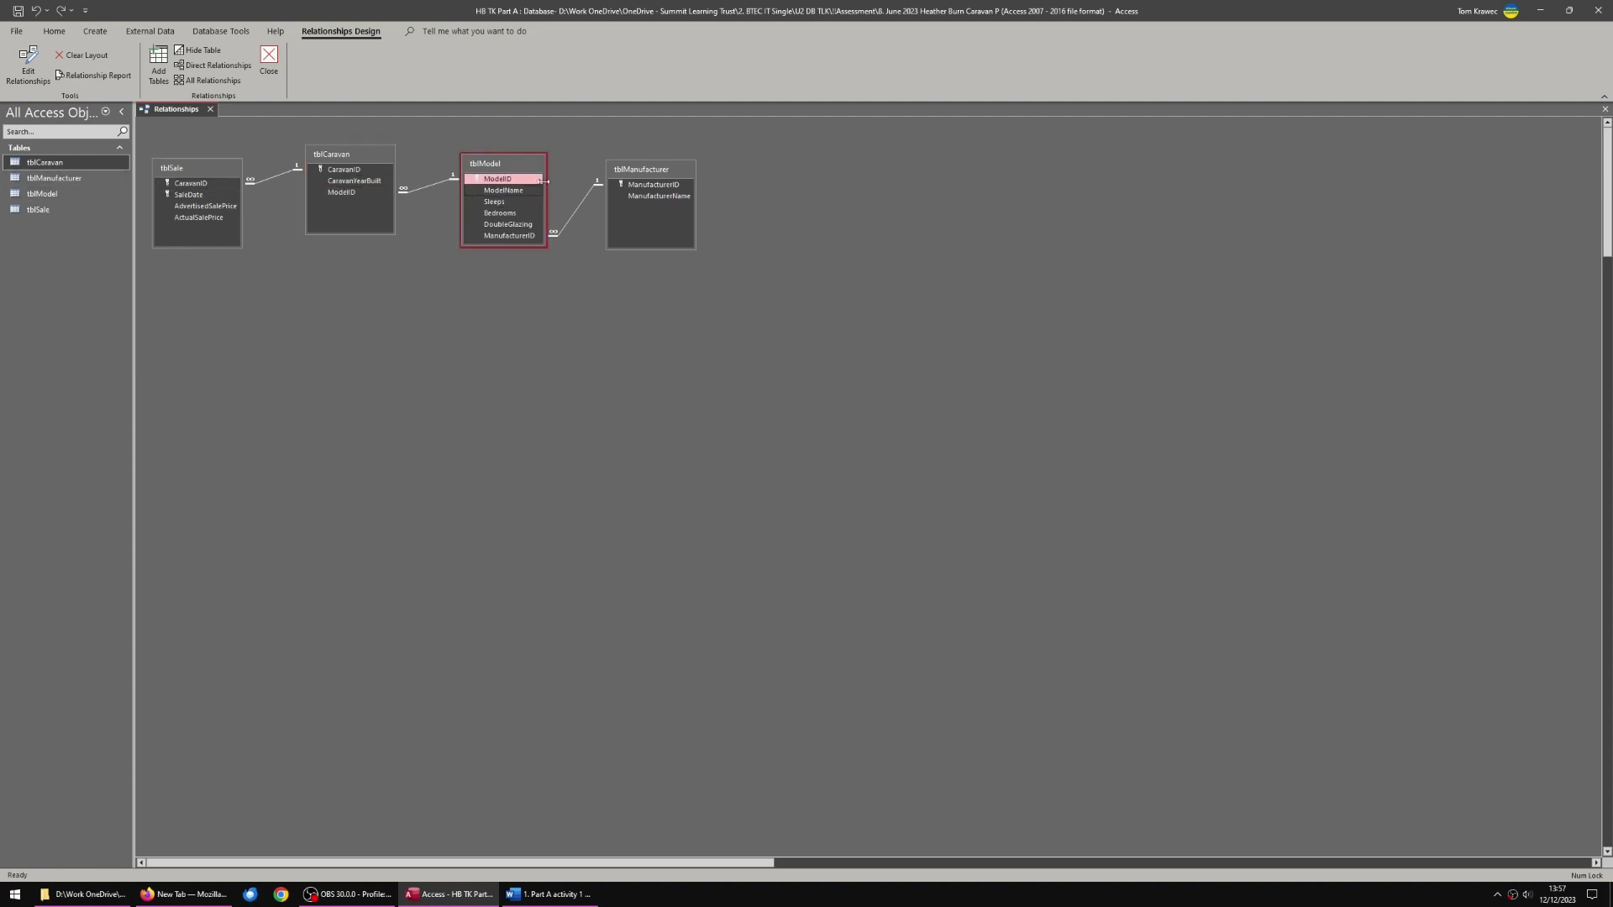
left_click(515, 237)
left_click(643, 181)
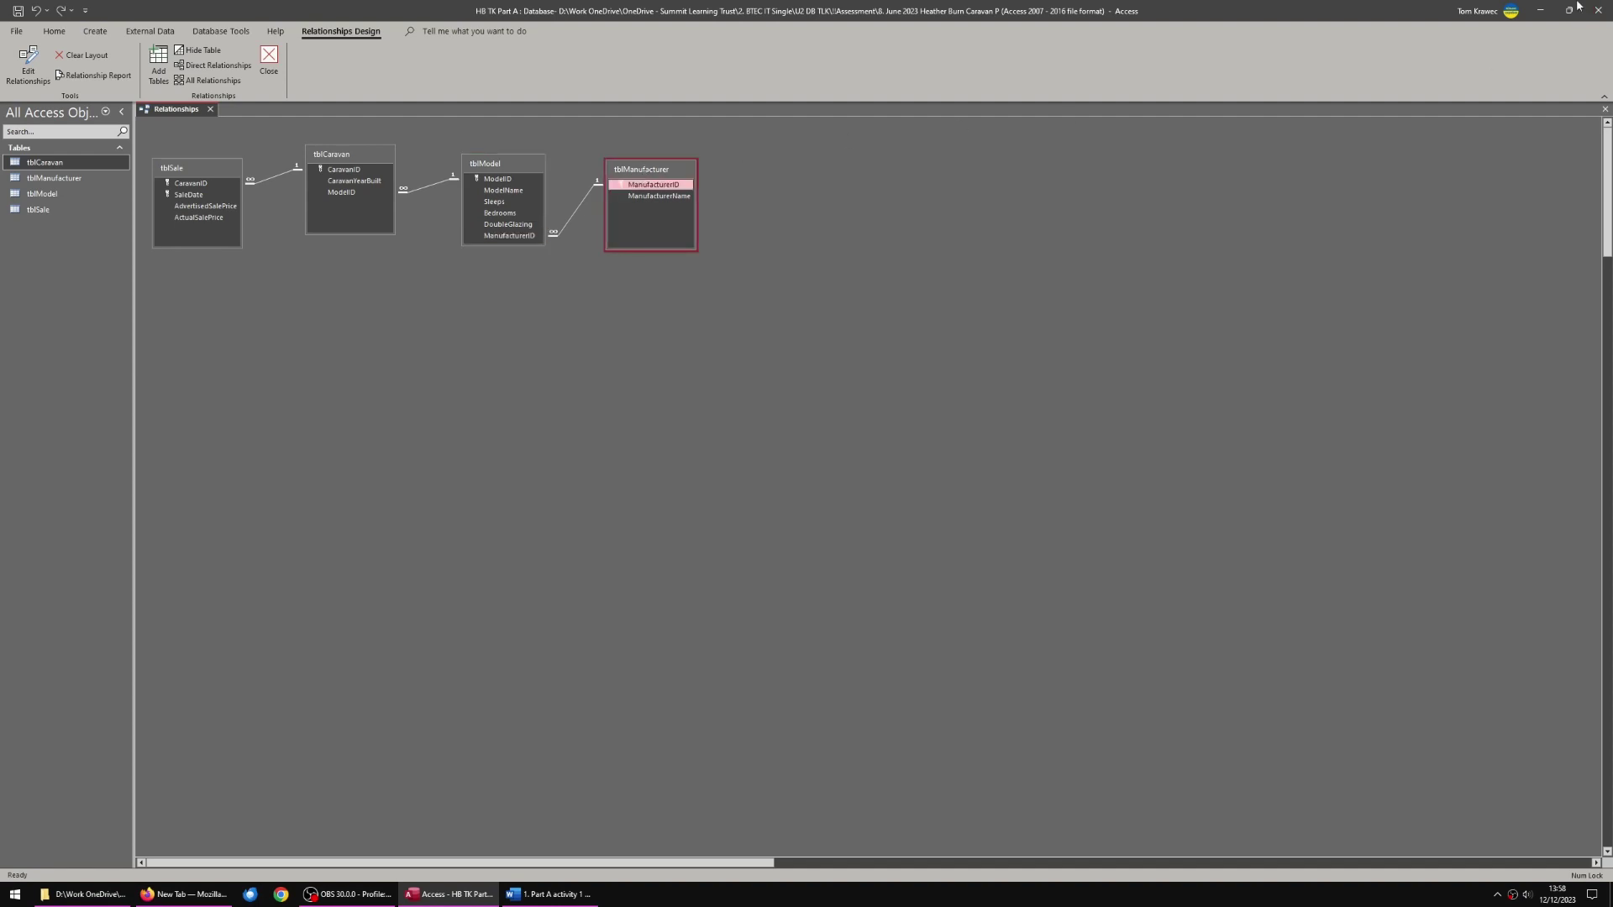
- Switch to the Word answer document and read its composite and foreign key explanations, comparing its relationship diagram with the one in Access
left_click(1539, 10)
scroll(901, 415, "down", 3, "ctrl")
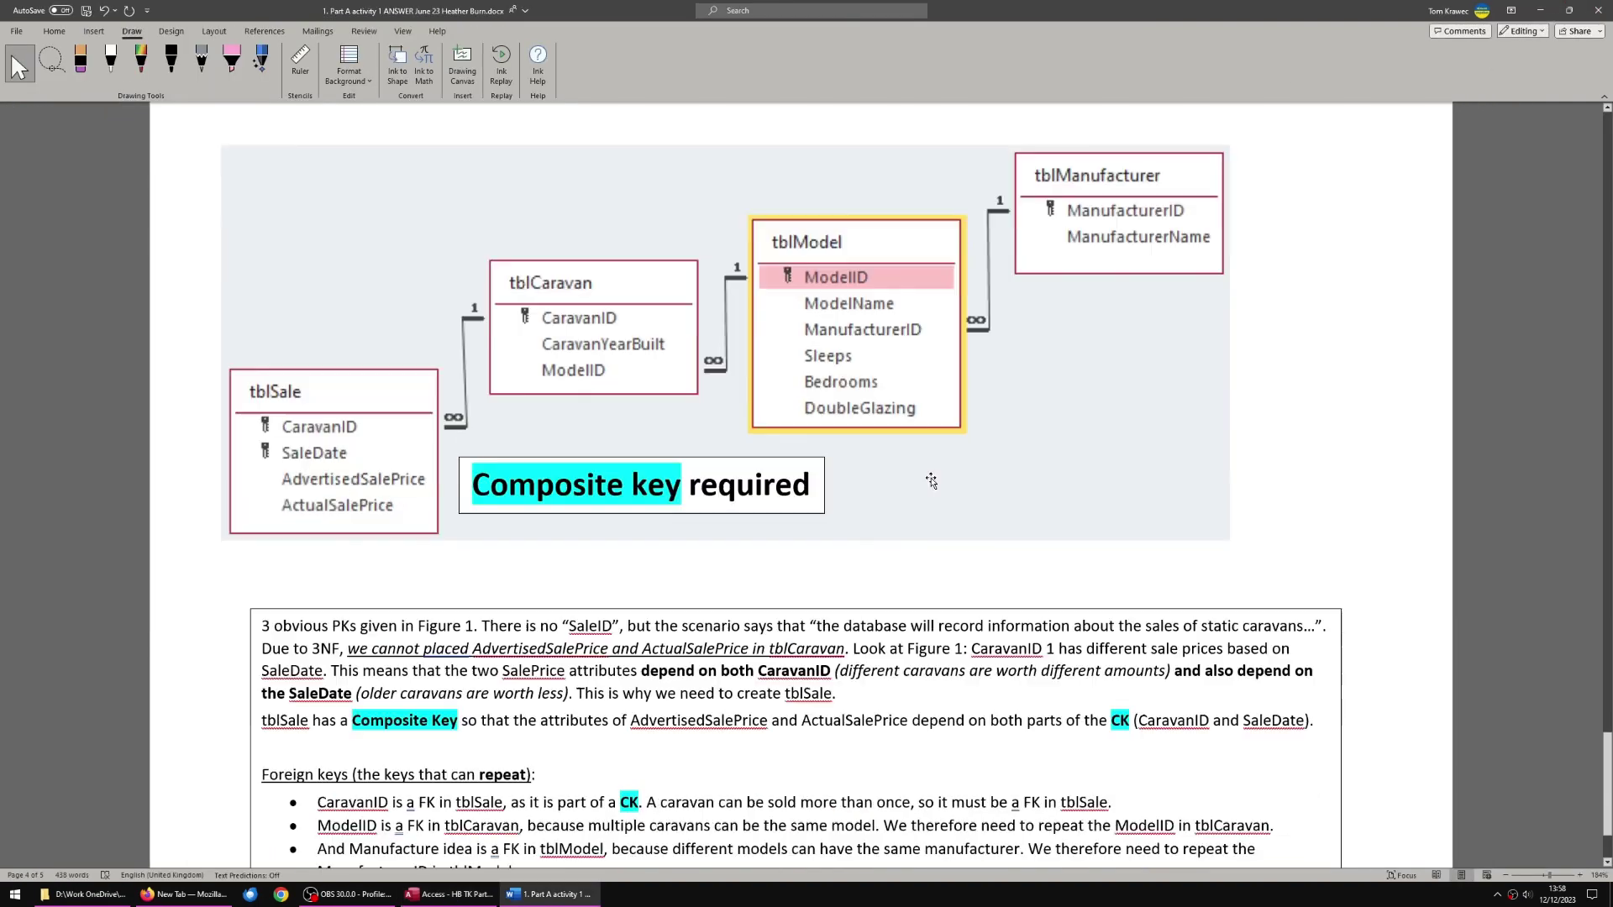
left_click(1005, 324)
left_click(512, 640)
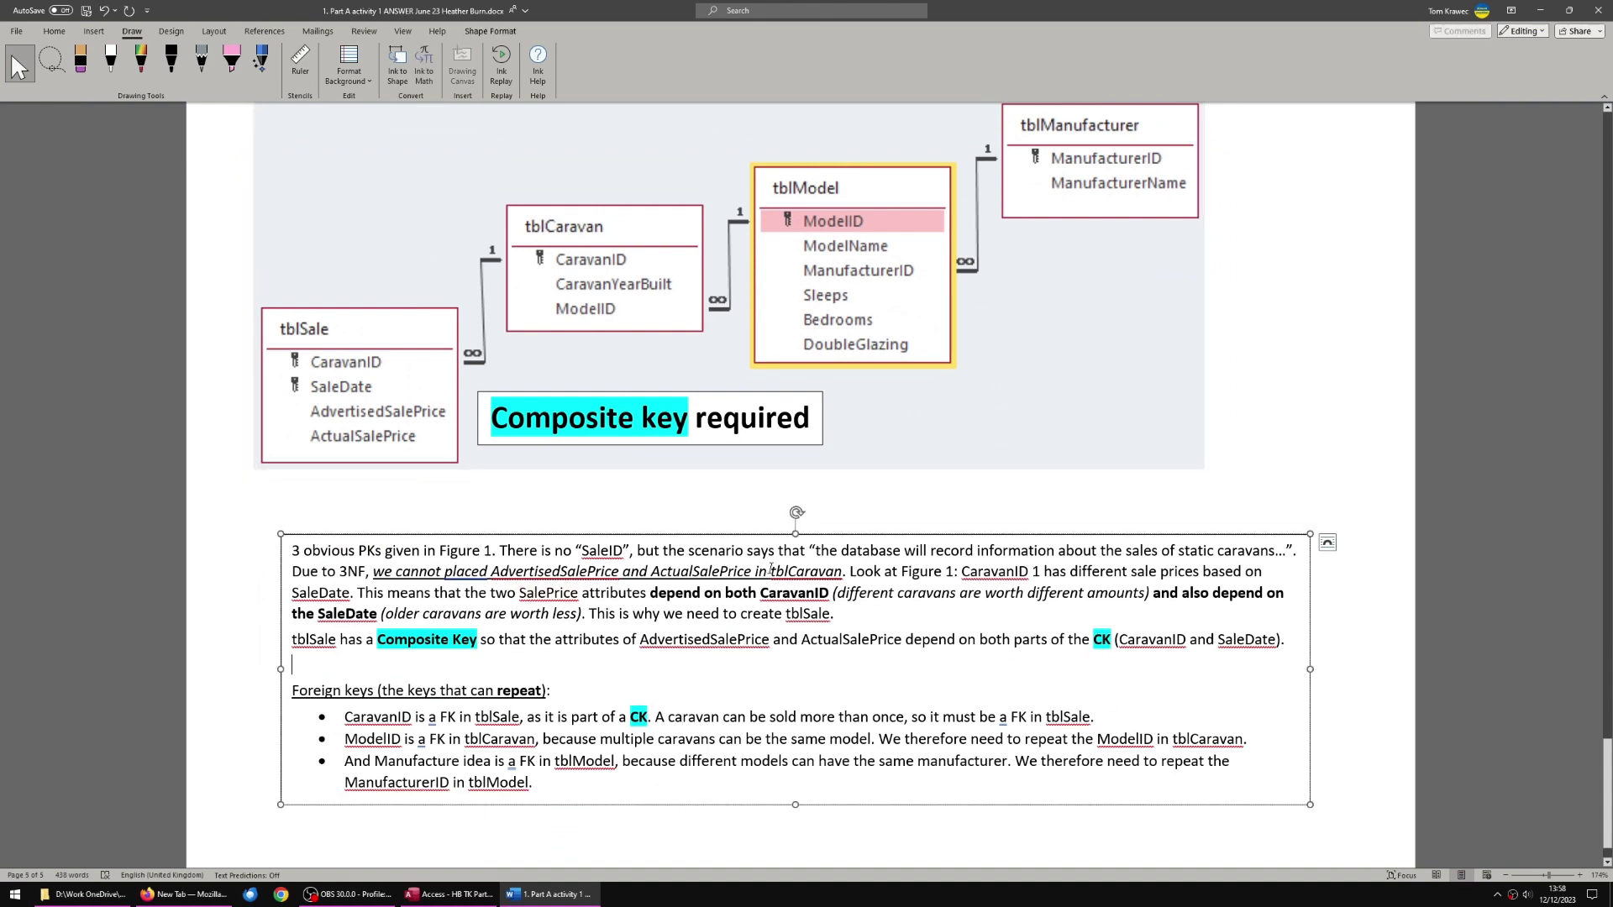
scroll(398, 431, "up", 1)
scroll(406, 447, "down", 1)
left_click(423, 505)
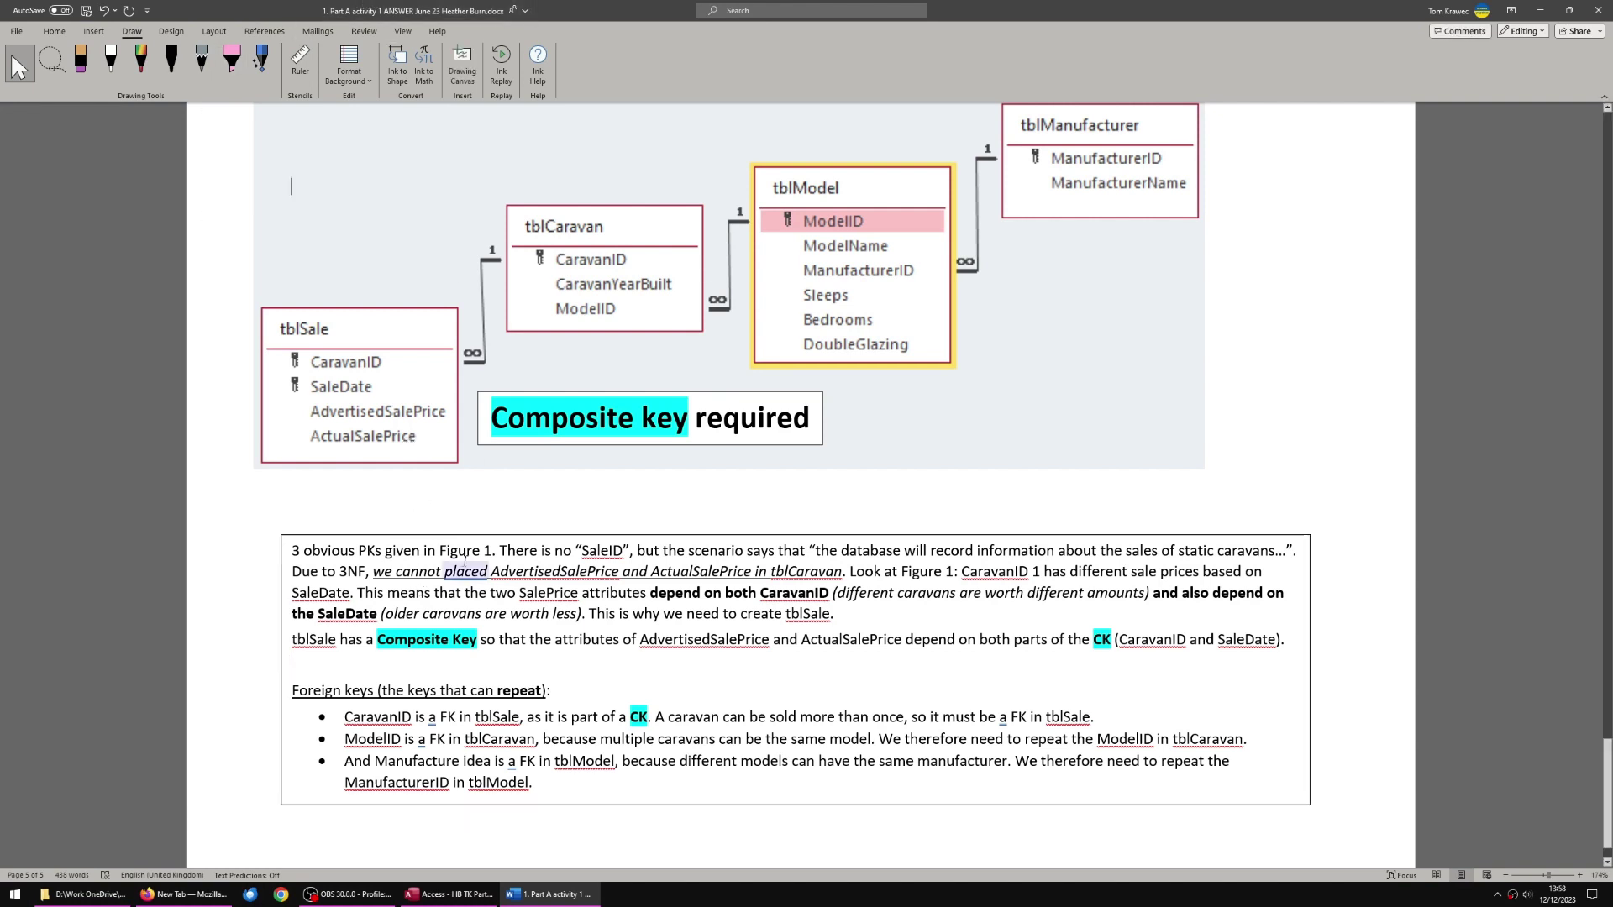
left_click(413, 513)
left_click(411, 390)
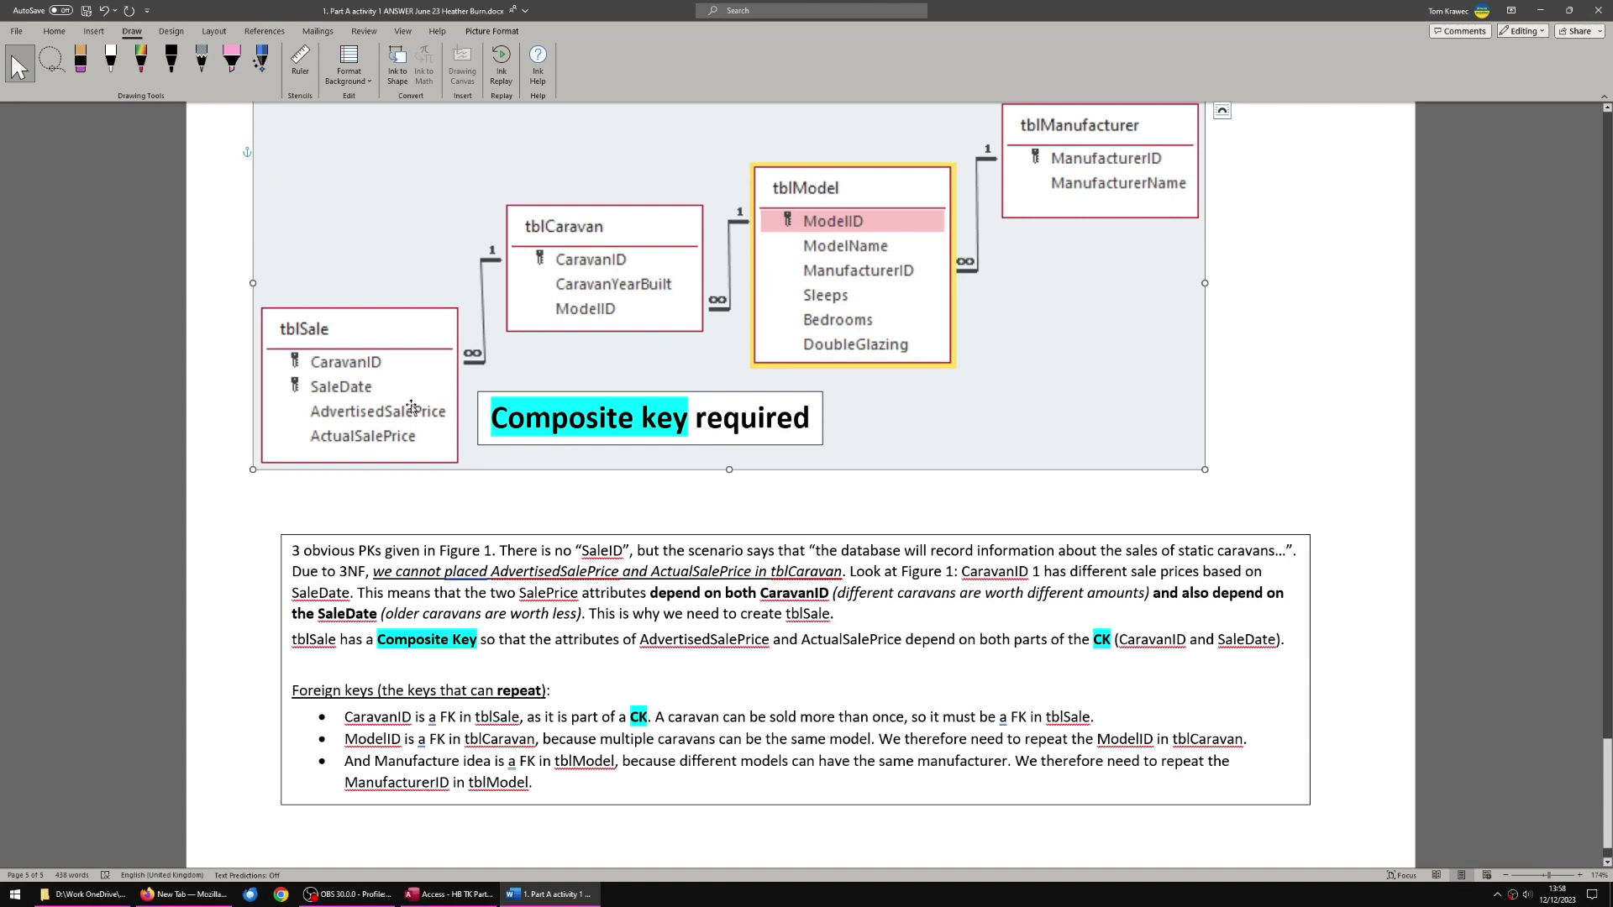
left_click(451, 894)
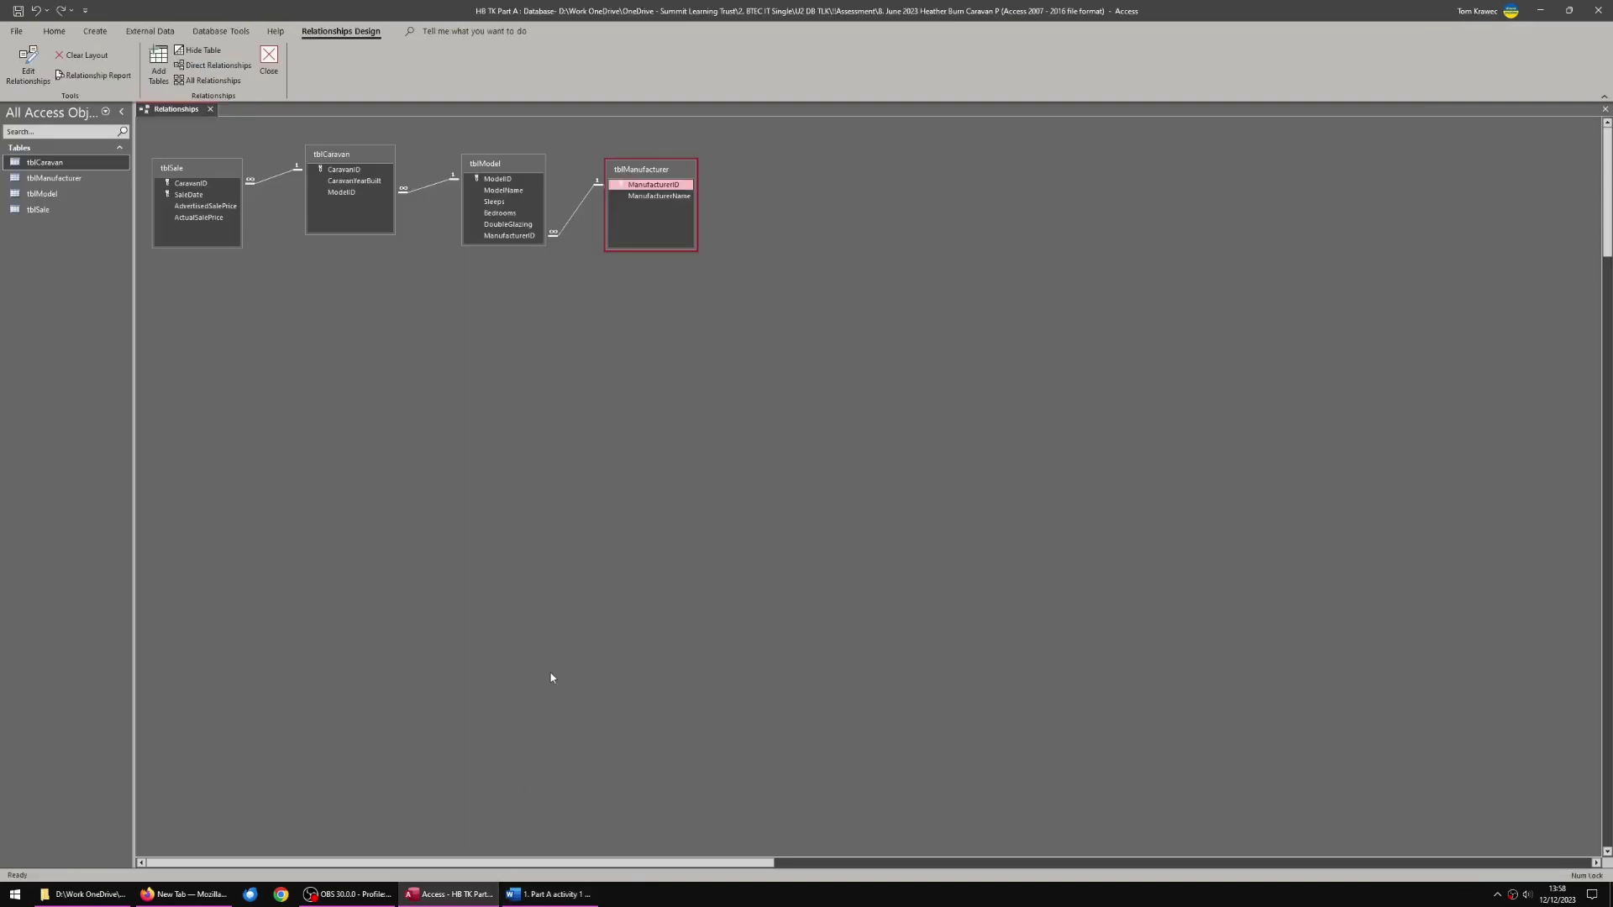
key("alt+Tab")
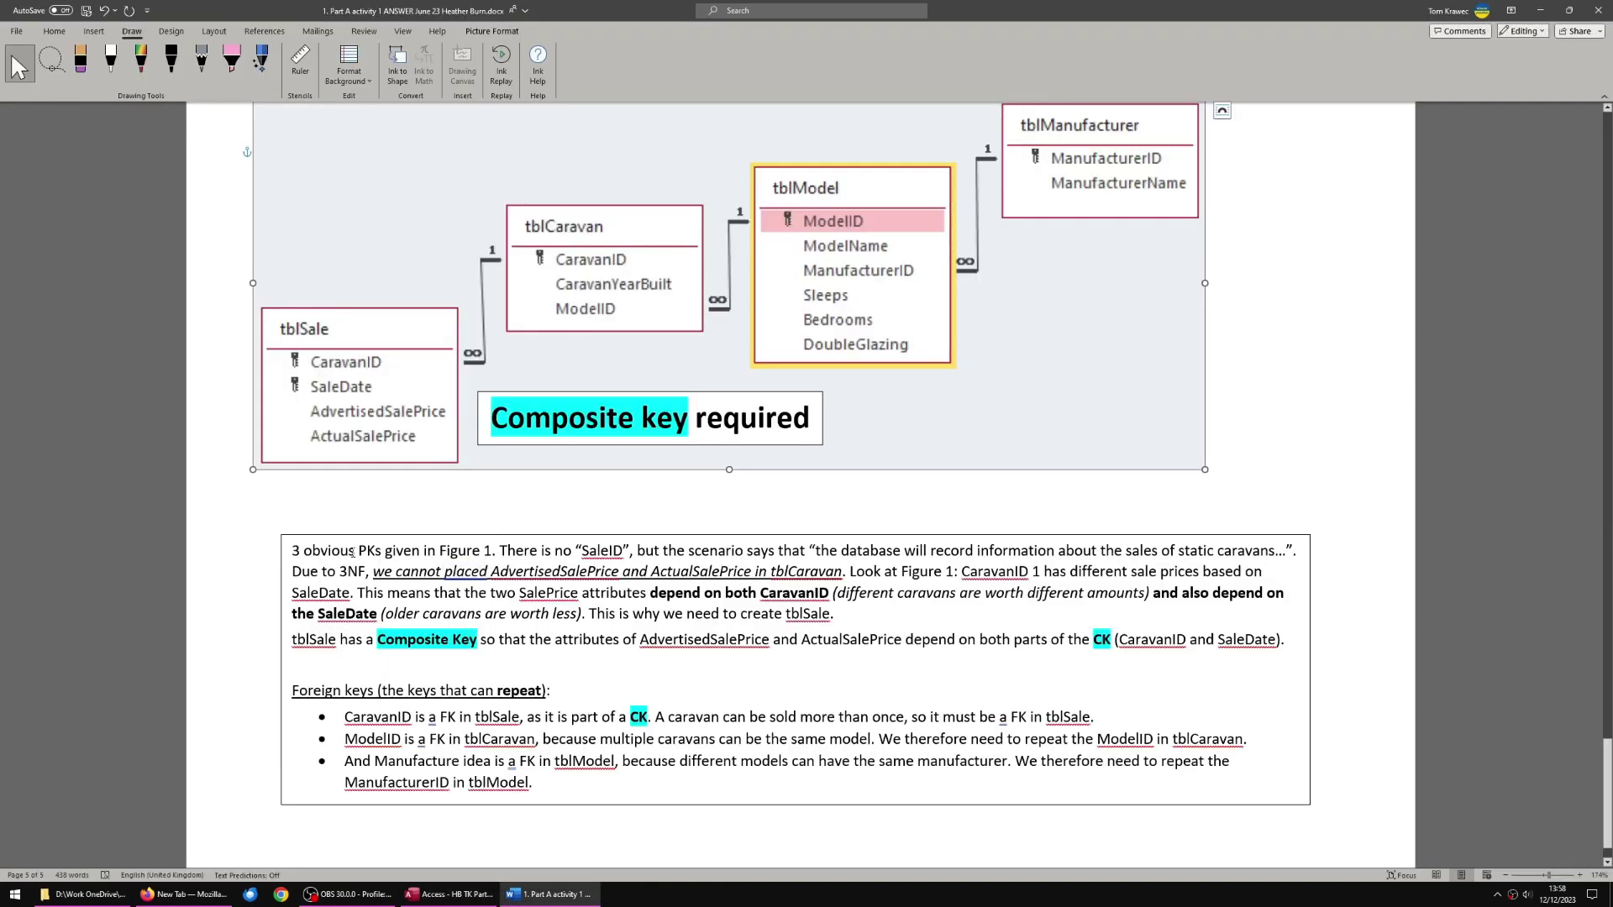